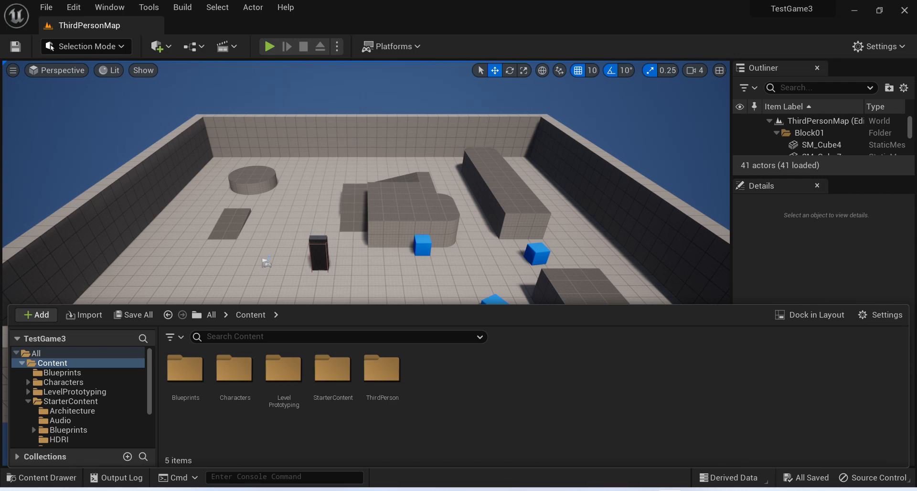
# Make a copy of ThirdPersonMap in the ThirdPerson/Maps content folder.
pyautogui.rightClick(429, 282)
pyautogui.click(312, 290)
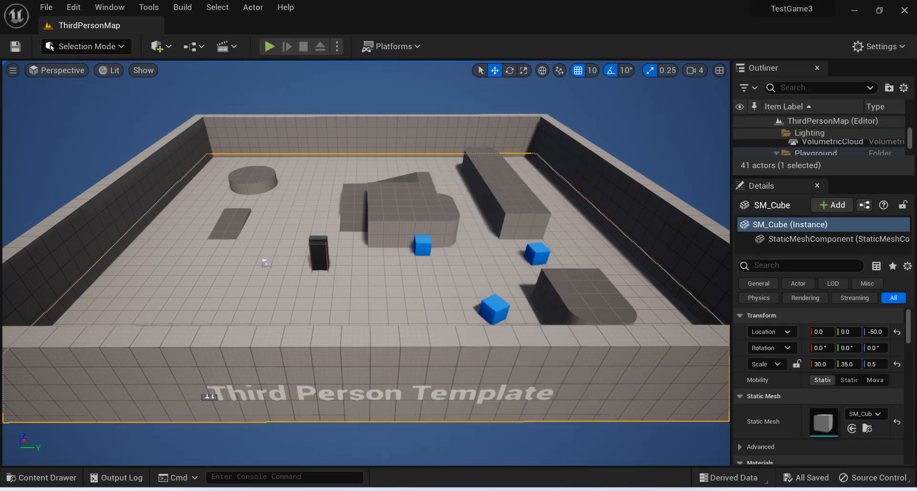
pyautogui.click(45, 478)
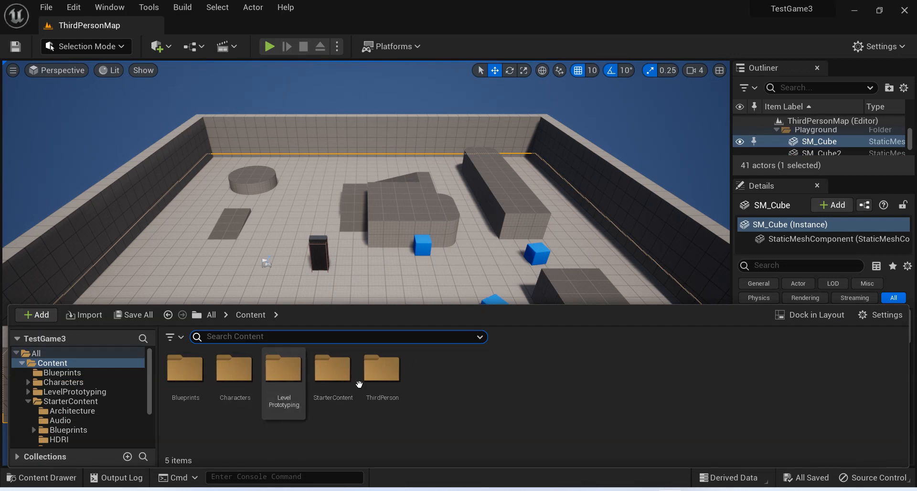
pyautogui.doubleClick(383, 385)
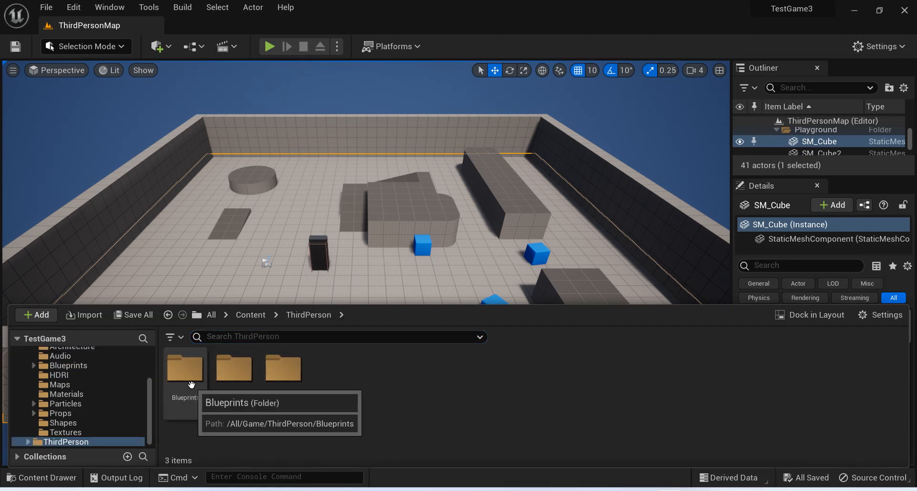
pyautogui.doubleClick(289, 377)
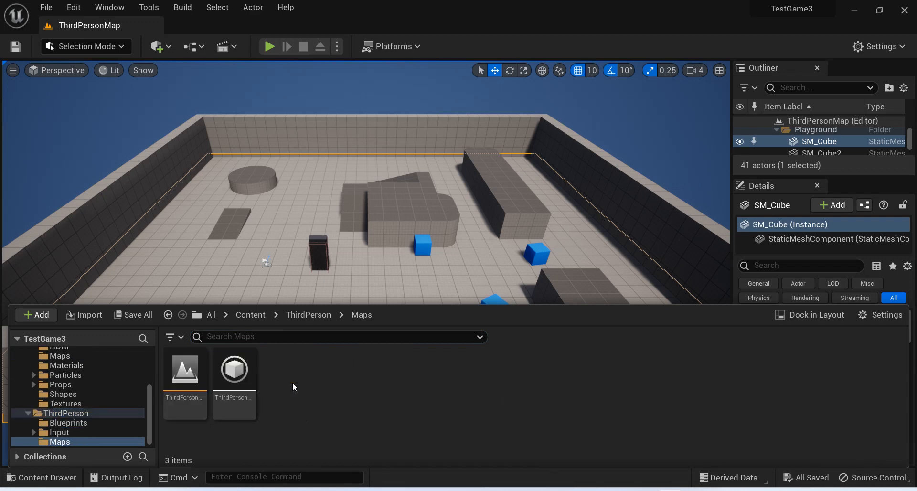
pyautogui.click(186, 400)
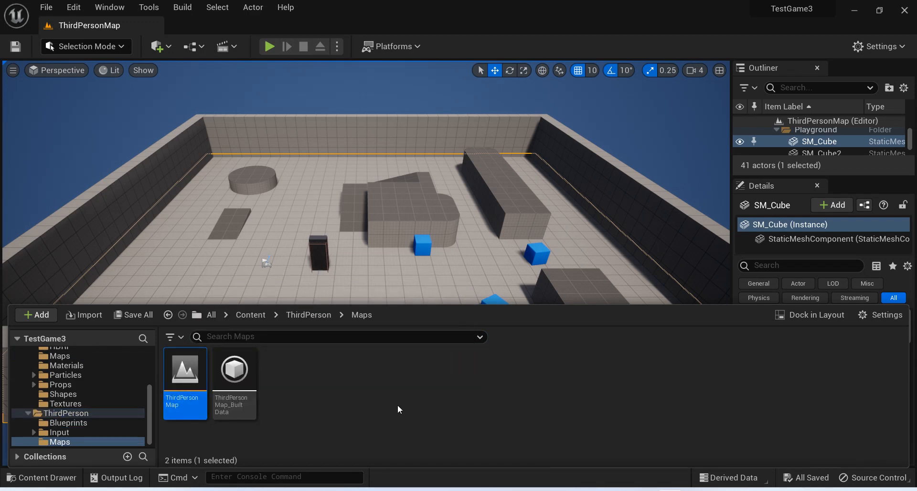
pyautogui.hotkey('ctrl', 'v')
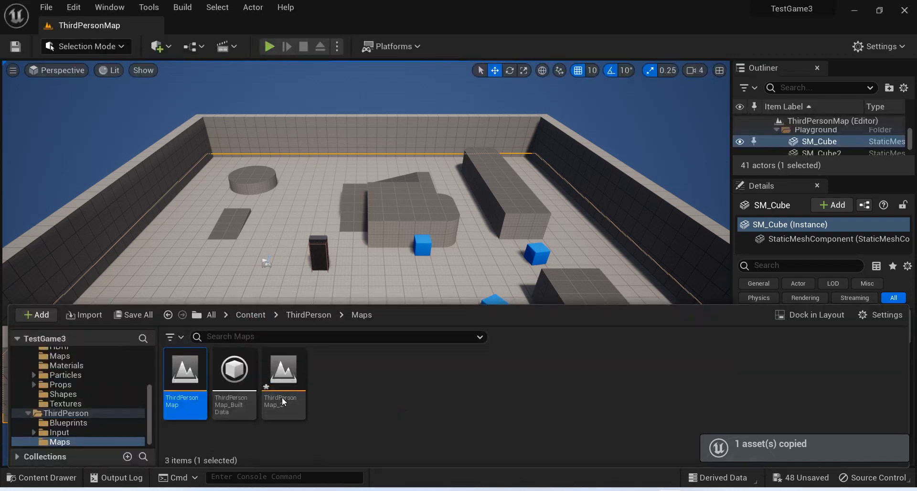
# Rename the copied level as RandomMap, and save and open it.
pyautogui.rightClick(290, 407)
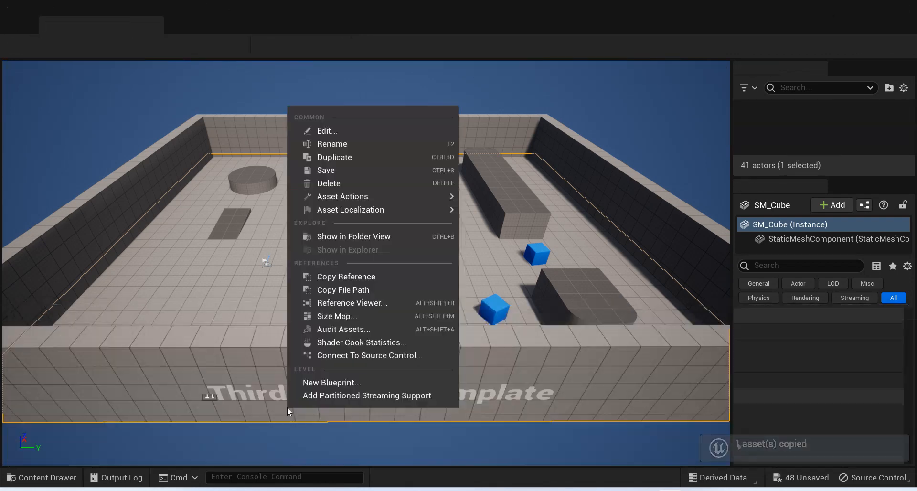
pyautogui.click(330, 144)
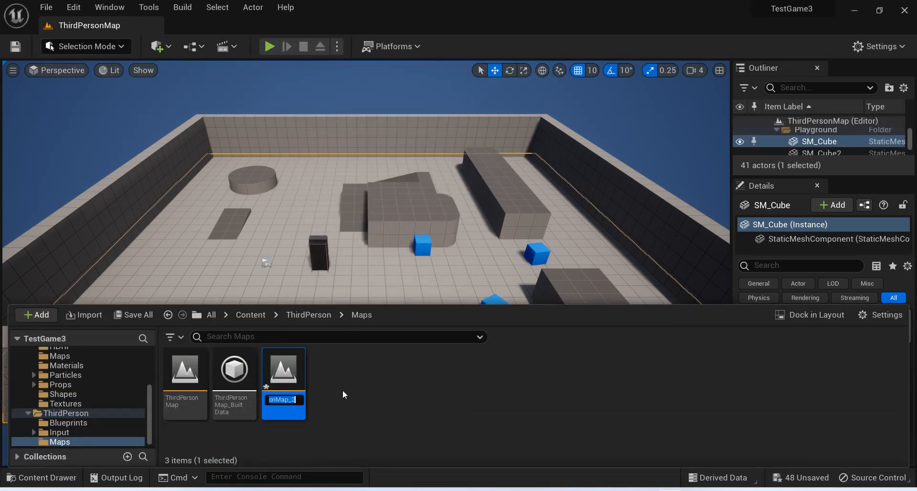
pyautogui.write('Random')
pyautogui.write('Map')
pyautogui.press('Return')
pyautogui.hotkey('ctrl', 's')
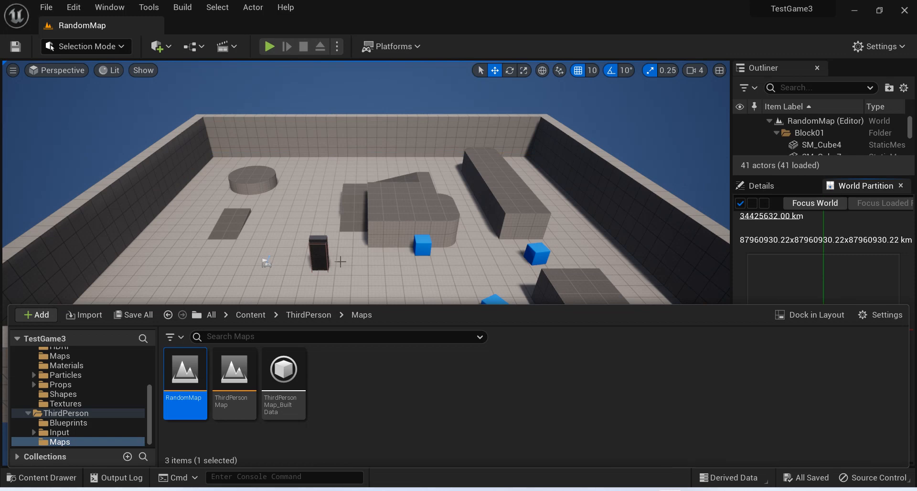
# Delete the large cube of the central structure together with the ramp pieces beside and behind it.
pyautogui.click(390, 219)
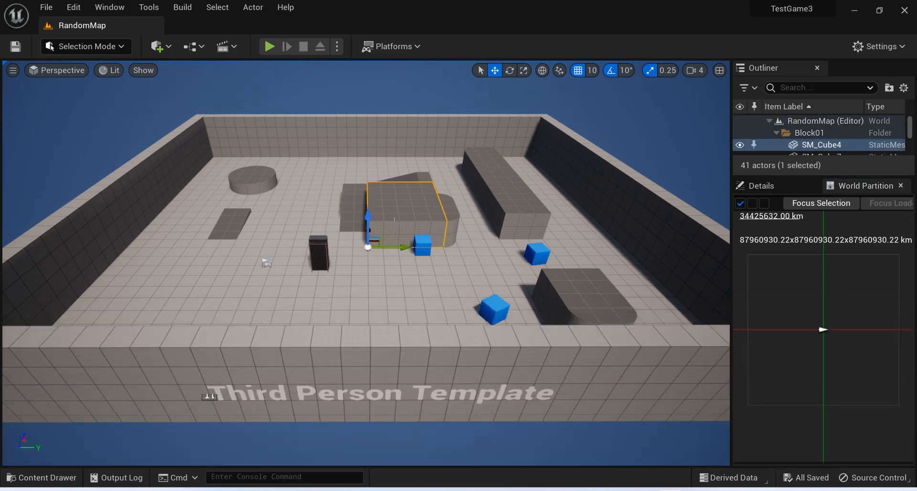
pyautogui.press('Delete')
pyautogui.click(361, 206)
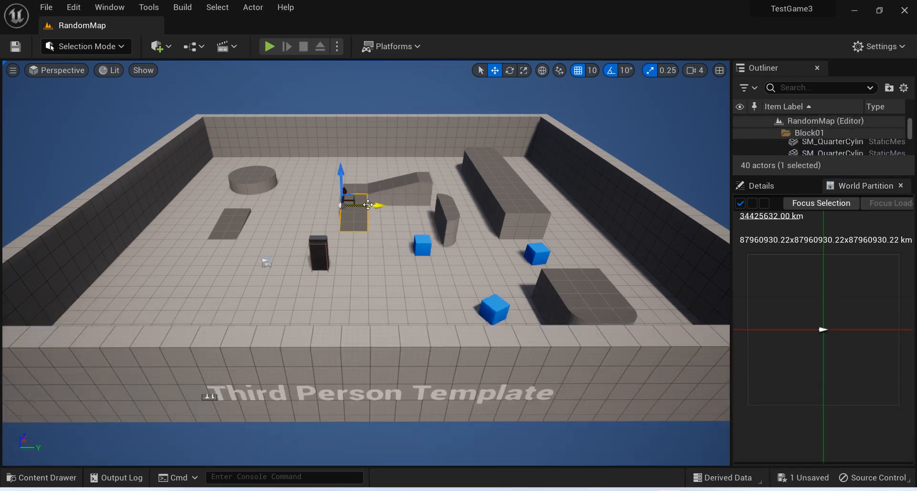
pyautogui.press('Delete')
pyautogui.click(404, 185)
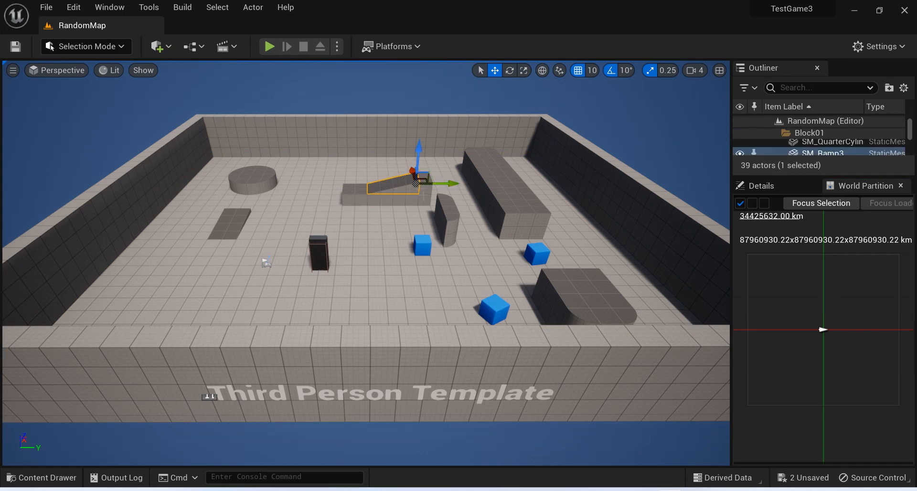
pyautogui.press('Delete')
pyautogui.click(420, 193)
pyautogui.press('Delete')
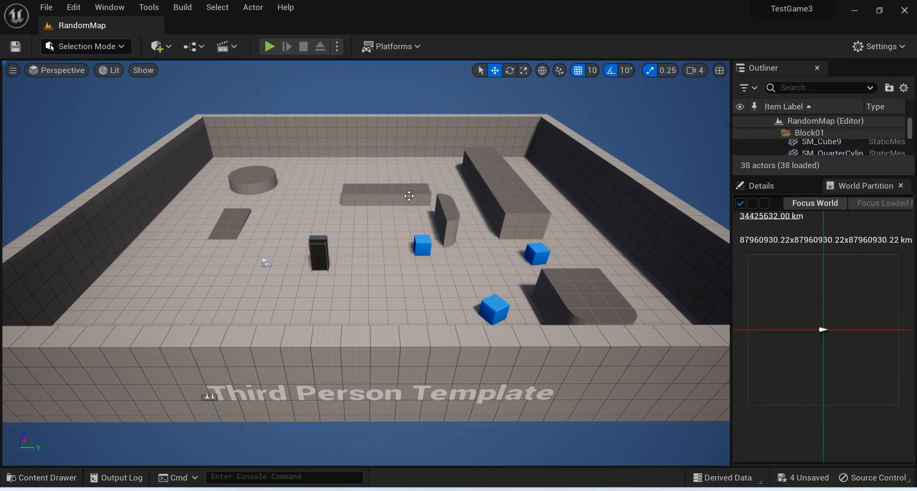
# Delete the remaining low block and the quarter-cylinder pieces of the central structure.
pyautogui.click(405, 193)
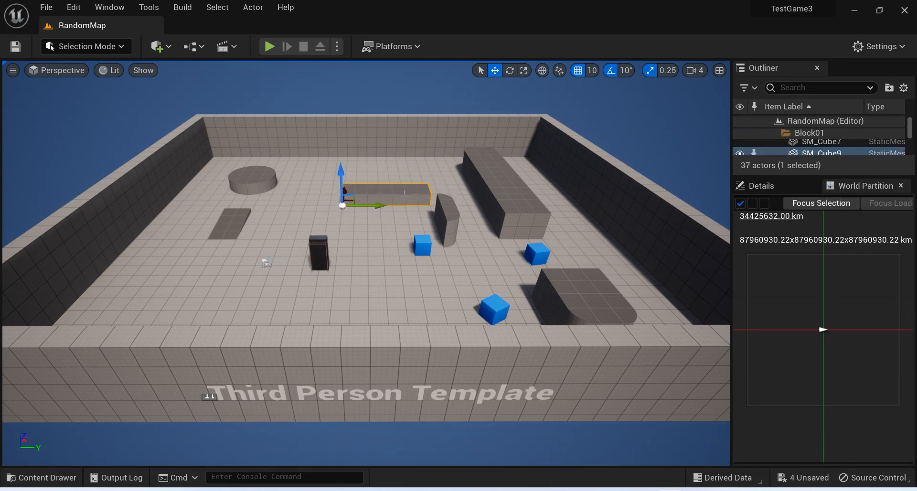
pyautogui.press('Delete')
pyautogui.click(449, 214)
pyautogui.press('Delete')
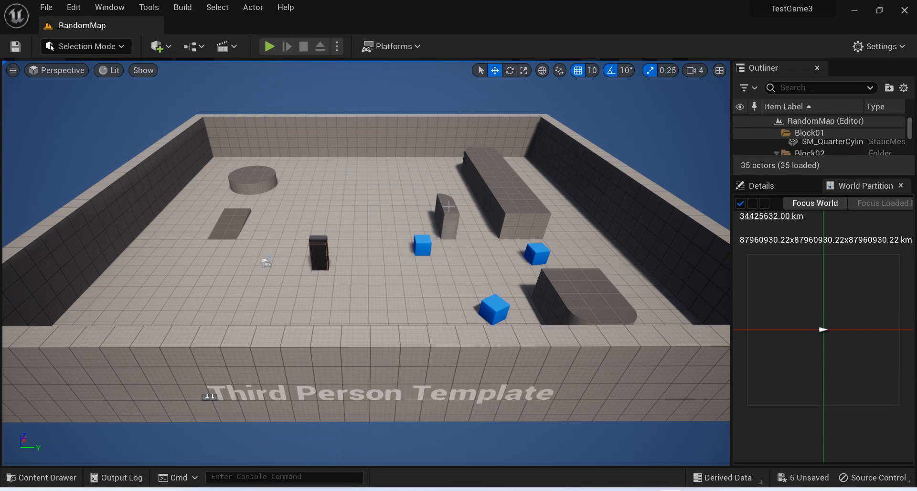
pyautogui.click(447, 205)
pyautogui.press('Delete')
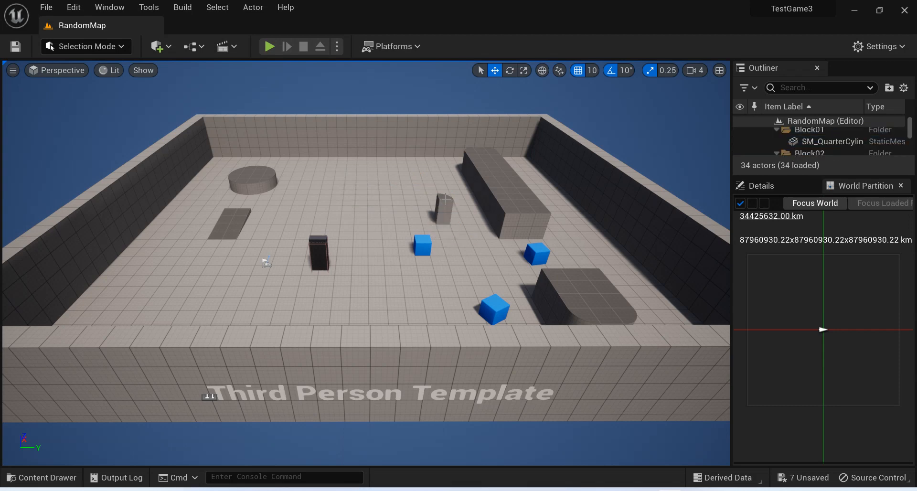
pyautogui.click(445, 200)
pyautogui.press('Delete')
# Delete the long block beside the side wall and the smaller pieces at its far end.
pyautogui.click(521, 206)
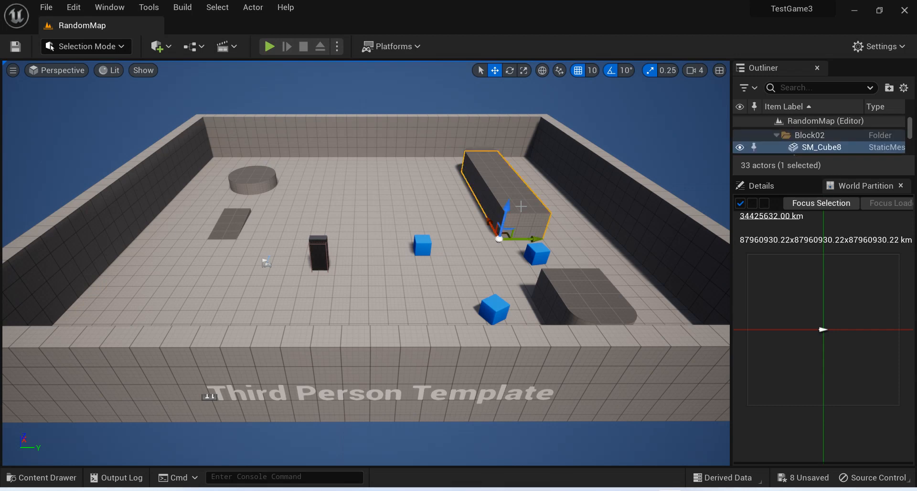
pyautogui.press('Delete')
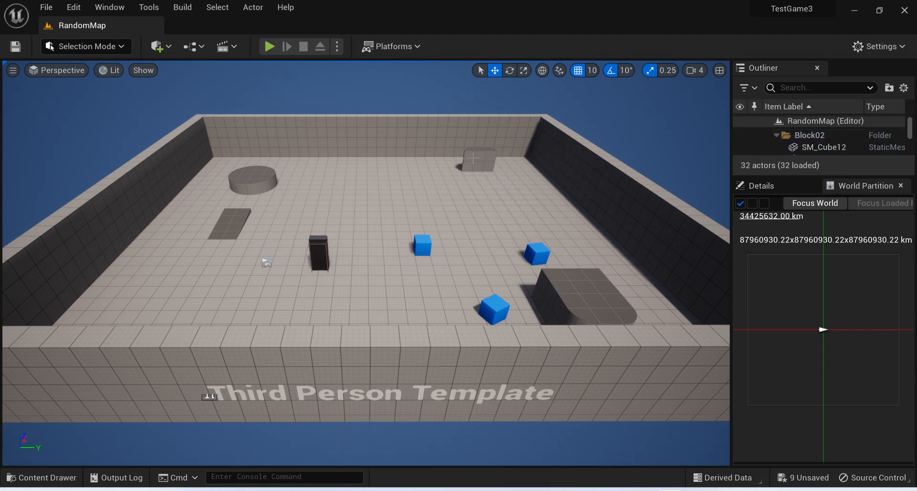
pyautogui.click(473, 158)
pyautogui.press('Delete')
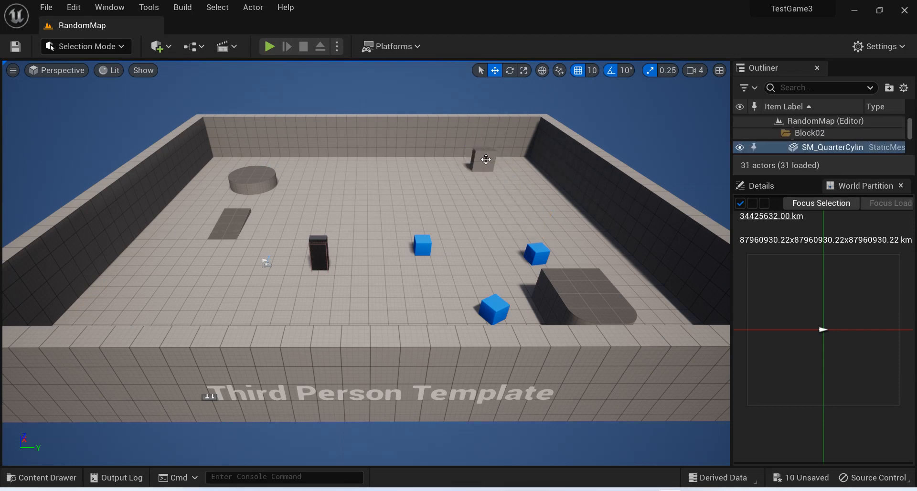
pyautogui.click(485, 159)
pyautogui.press('Delete')
pyautogui.click(477, 159)
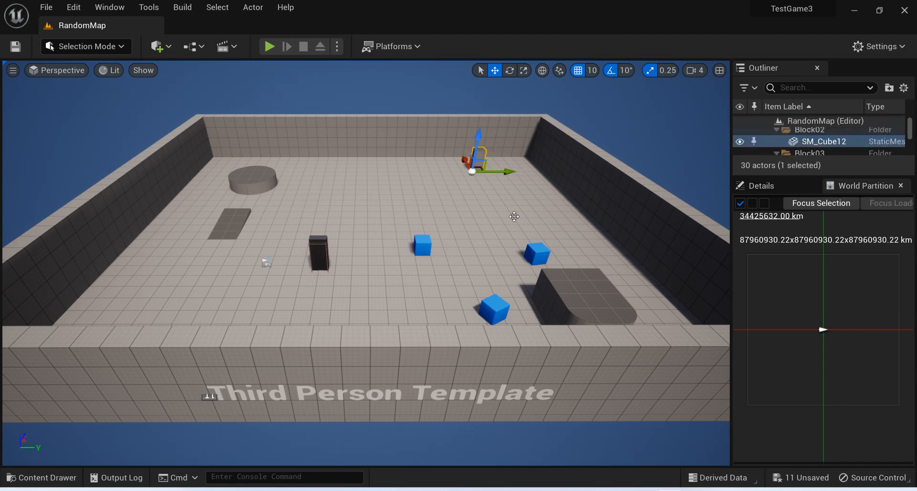
pyautogui.press('Delete')
# Delete all cube and quarter-cylinder pieces of the rounded block near the wall with the template text.
pyautogui.click(594, 298)
pyautogui.press('Delete')
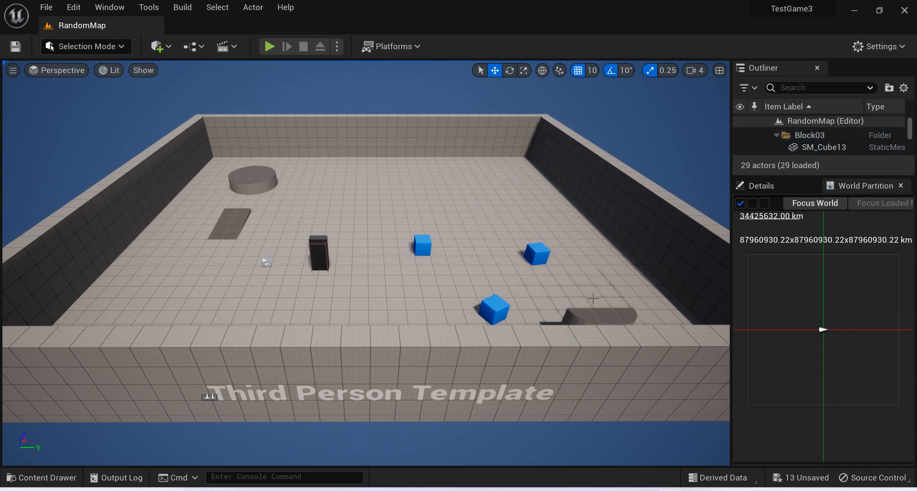
pyautogui.click(580, 318)
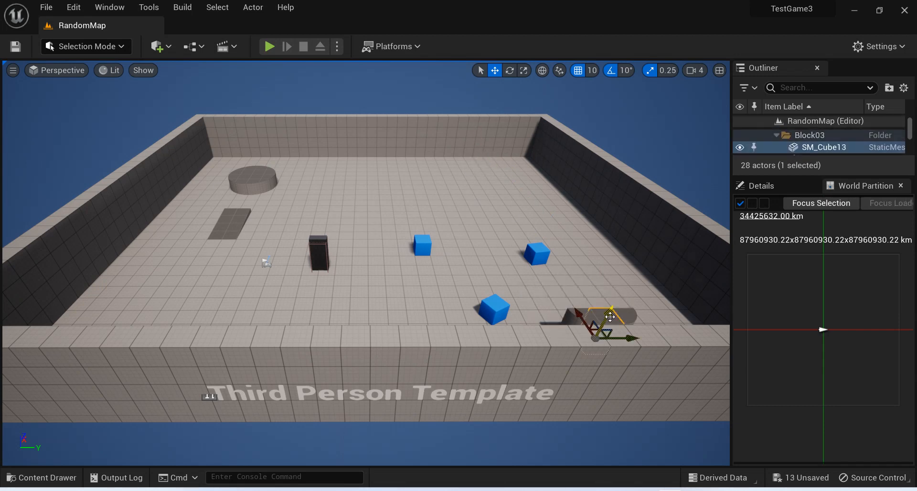
pyautogui.press('Delete')
pyautogui.click(584, 319)
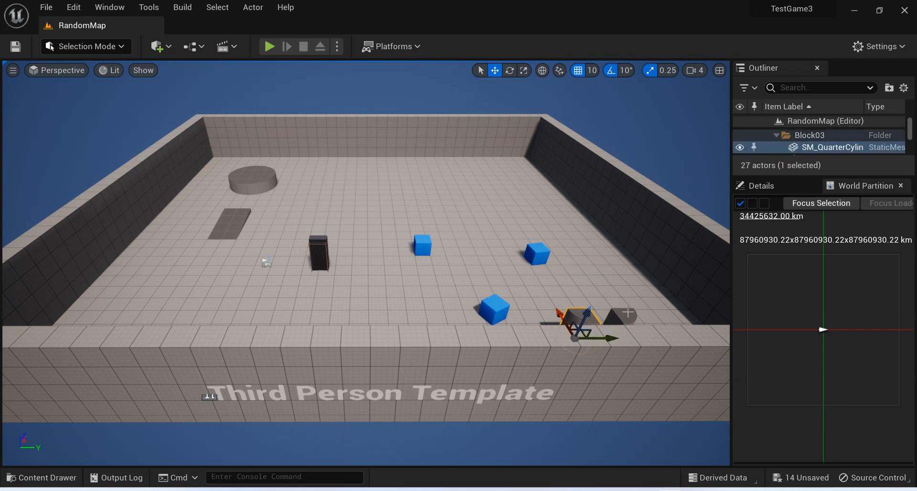
pyautogui.press('Delete')
pyautogui.click(628, 312)
pyautogui.press('Delete')
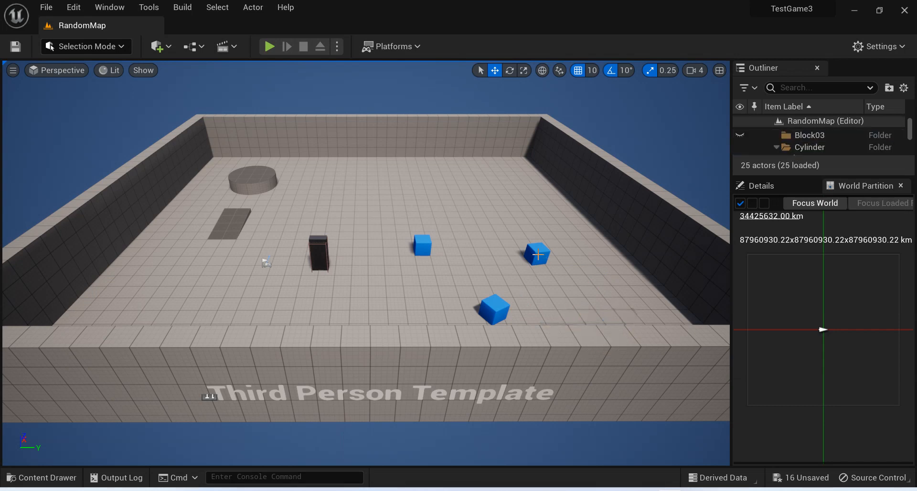
# Delete the four quarter-cylinder pieces that form the round platform in the far corner.
pyautogui.click(258, 184)
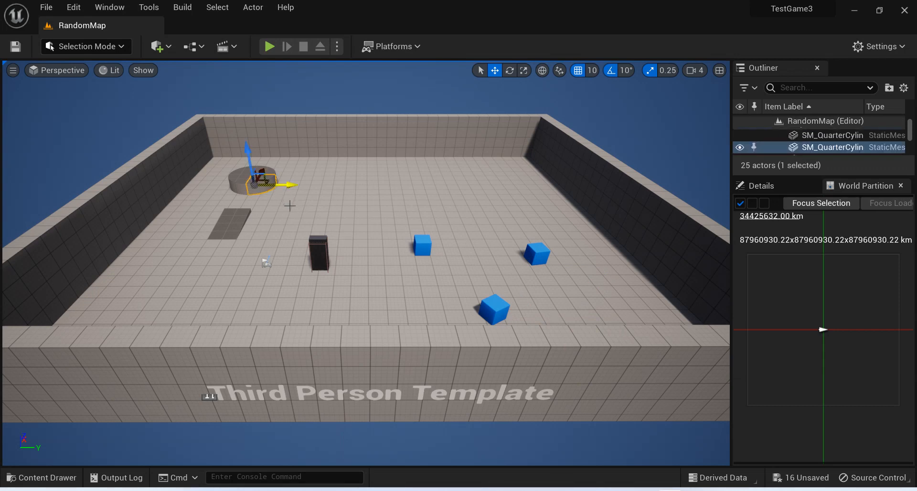
pyautogui.press('Delete')
pyautogui.click(247, 177)
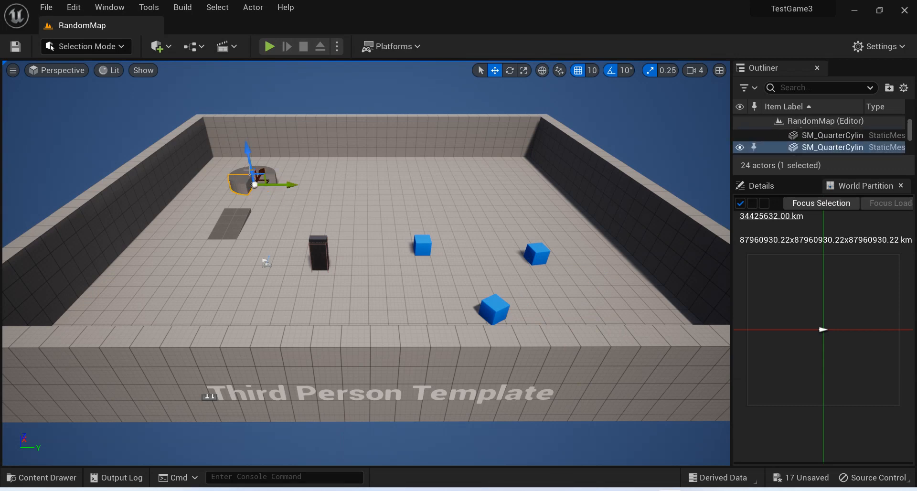
pyautogui.press('Delete')
pyautogui.click(252, 171)
pyautogui.press('Delete')
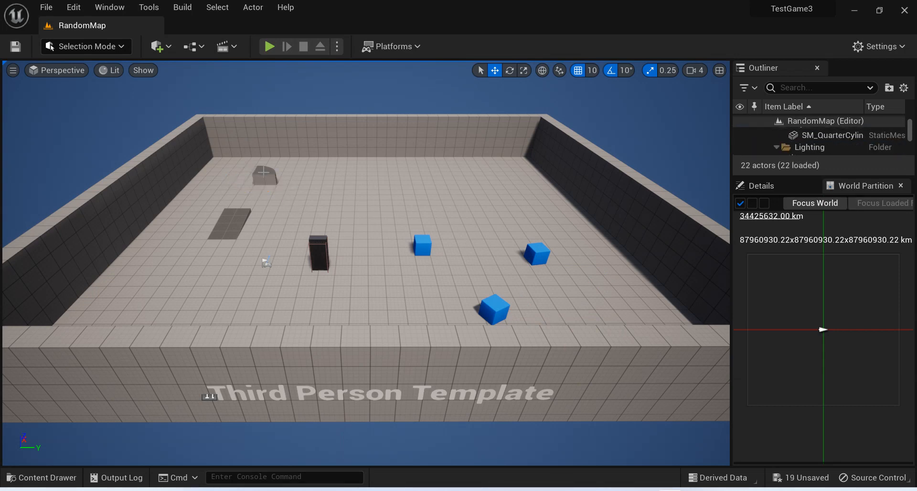
pyautogui.click(263, 172)
pyautogui.press('Delete')
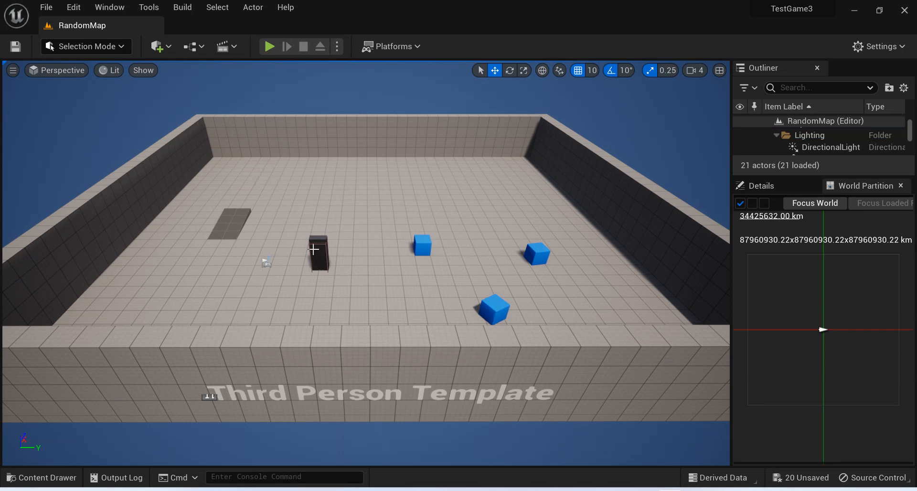
# Delete the dark upright box and the flat slab from the arena floor.
pyautogui.click(341, 256)
pyautogui.press('Delete')
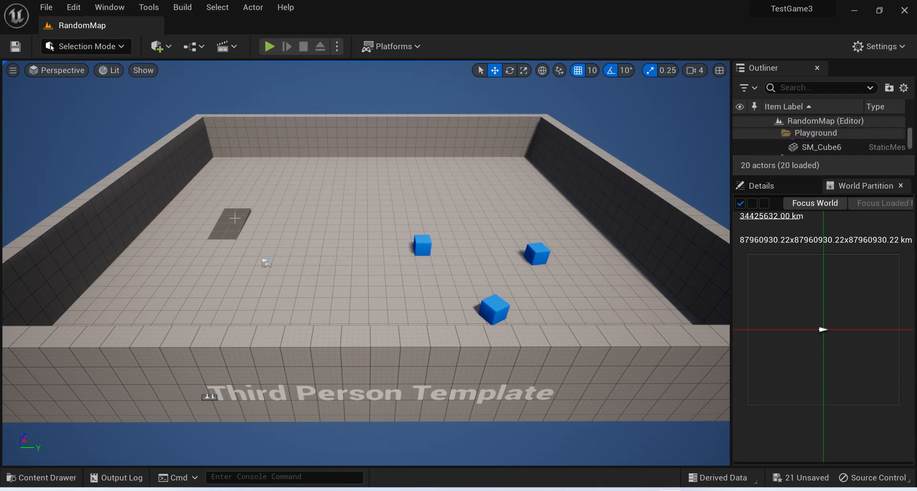
pyautogui.click(235, 218)
pyautogui.press('Delete')
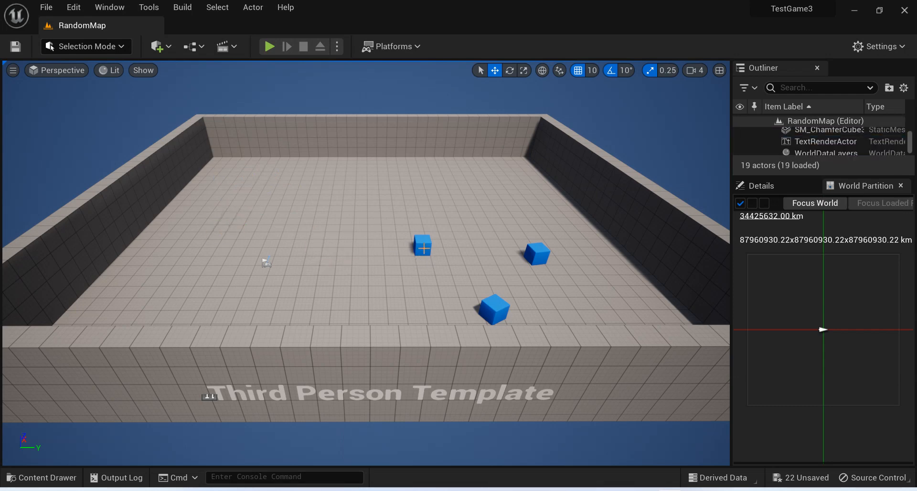
# Delete the three blue chamfered cubes and save the emptied level.
pyautogui.click(424, 249)
pyautogui.press('Delete')
pyautogui.click(500, 315)
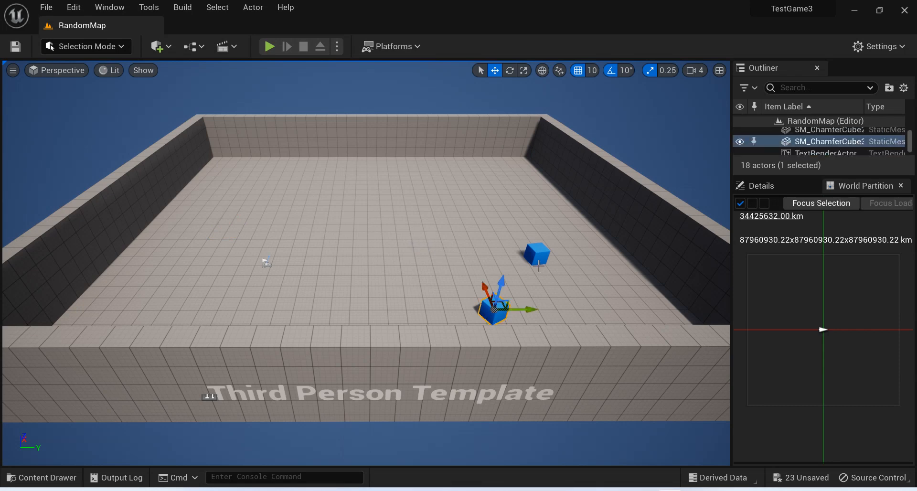
pyautogui.press('Delete')
pyautogui.click(538, 258)
pyautogui.press('Delete')
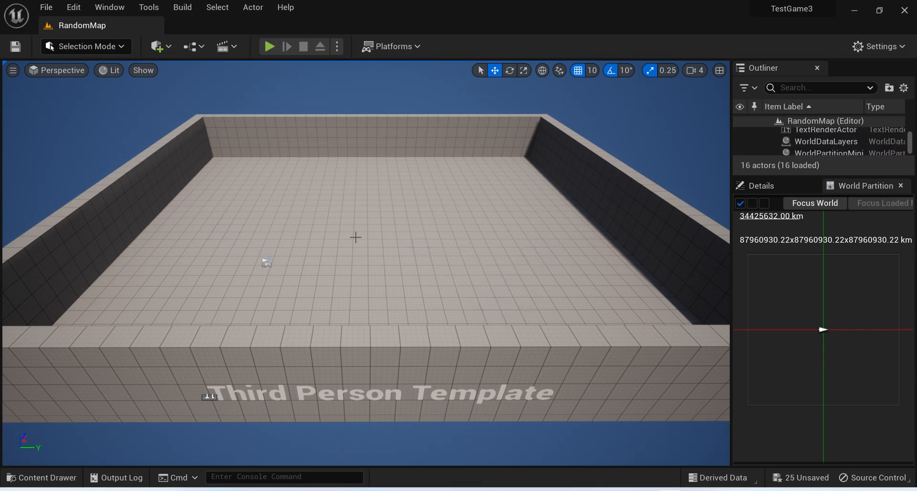
pyautogui.hotkey('ctrl', 's')
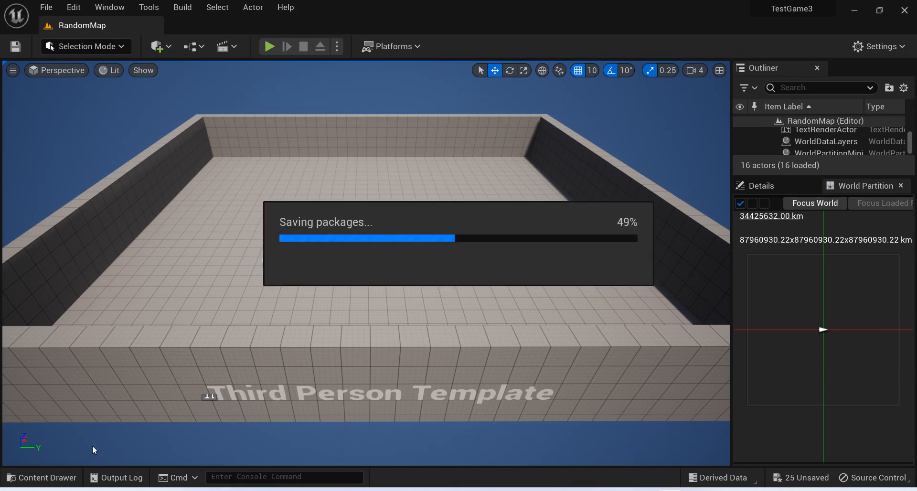
# Create an Actor blueprint class named RandomWall in the Content > Blueprints folder.
pyautogui.hotkey('ctrl', 'space')
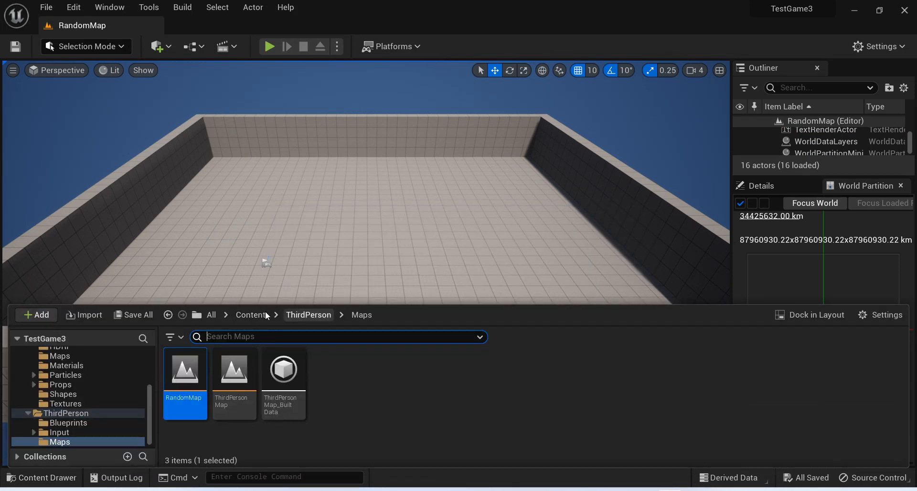
pyautogui.click(250, 315)
pyautogui.doubleClick(189, 375)
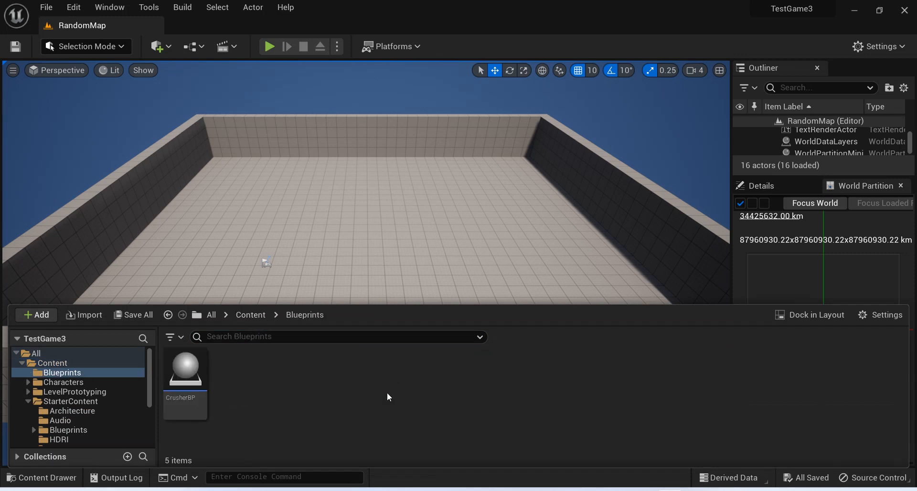
pyautogui.click(251, 315)
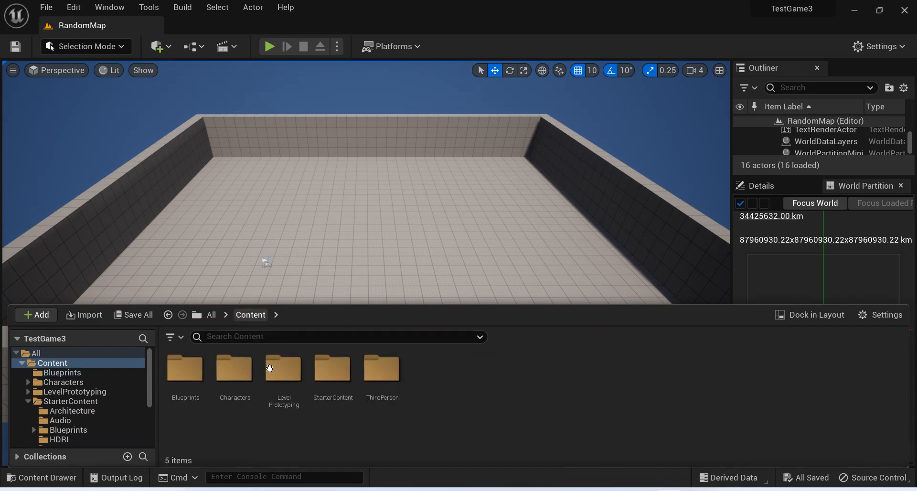
pyautogui.doubleClick(189, 378)
pyautogui.rightClick(328, 405)
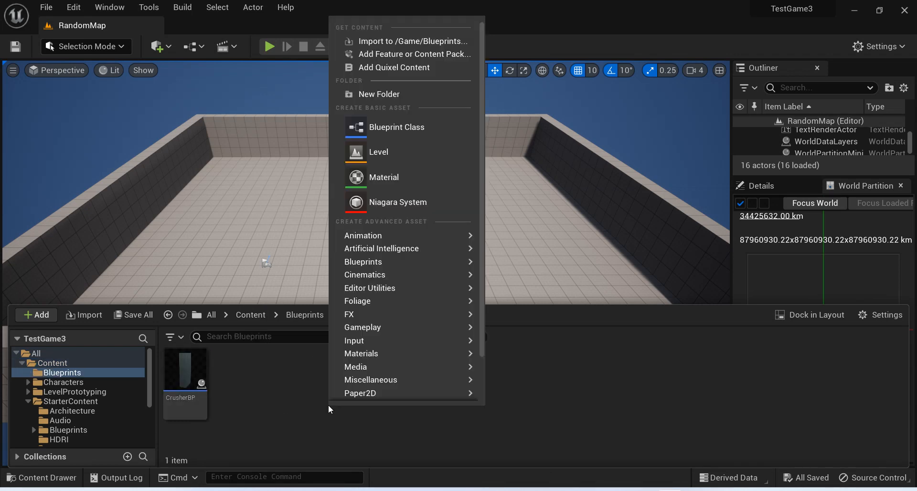
pyautogui.click(391, 128)
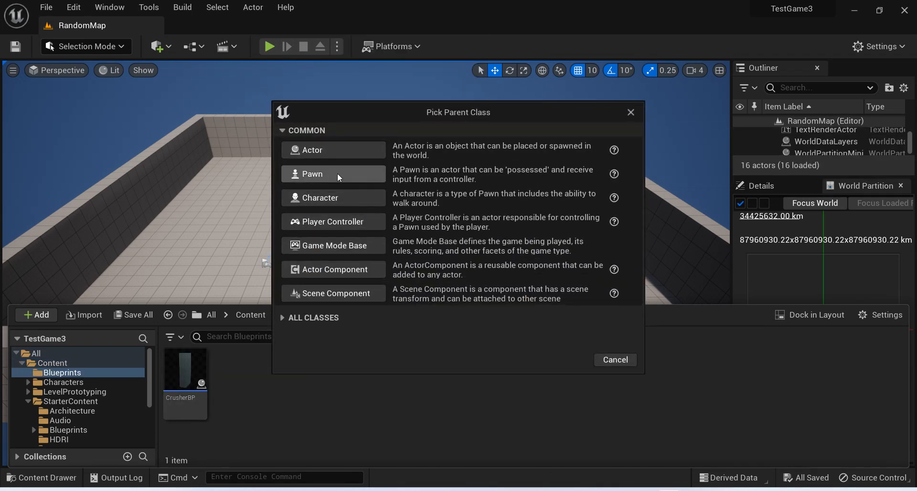
pyautogui.click(323, 157)
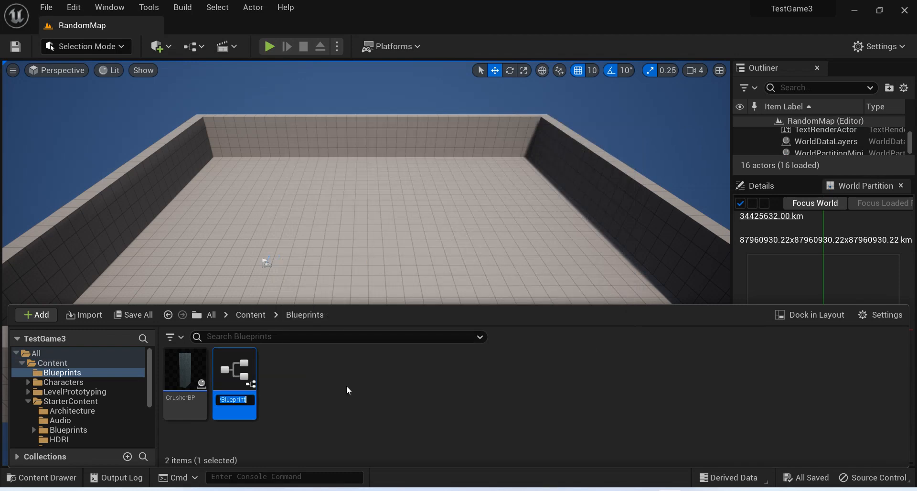
pyautogui.write('RandomW')
pyautogui.write('all')
pyautogui.press('Return')
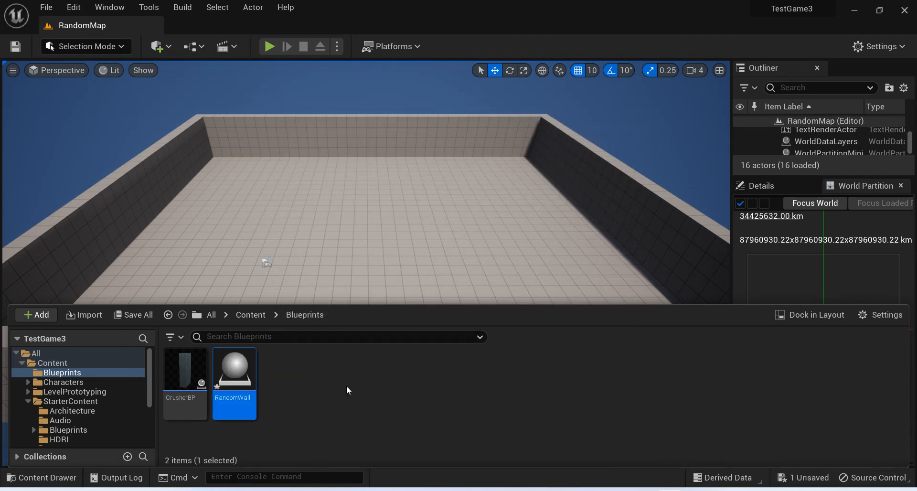
# Open the RandomWall blueprint and add a Cube component under its default scene root.
pyautogui.doubleClick(230, 388)
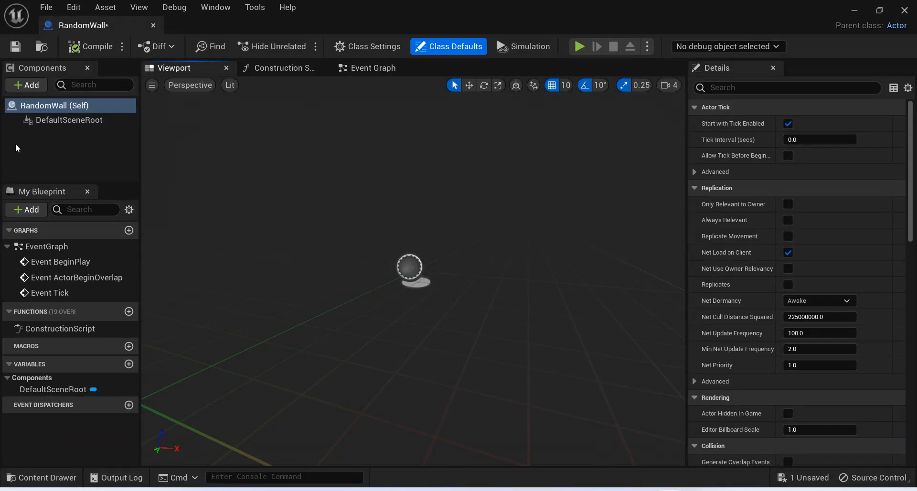
pyautogui.click(30, 85)
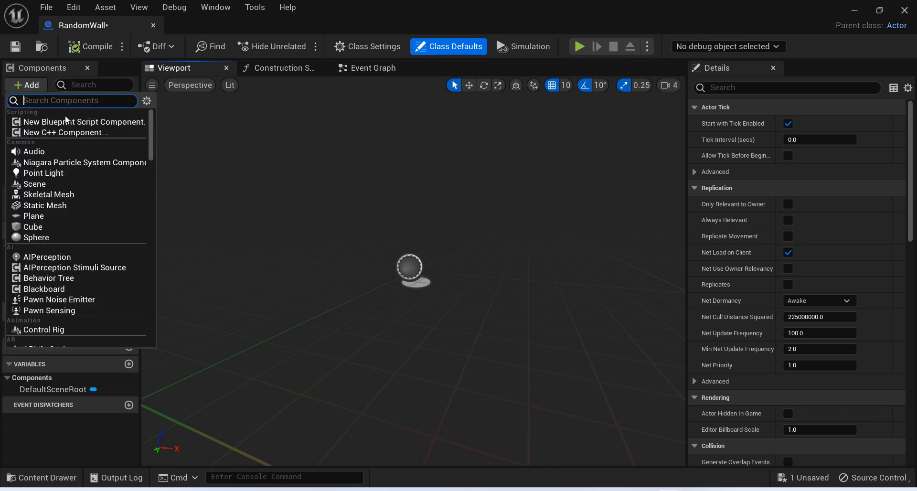
pyautogui.click(48, 227)
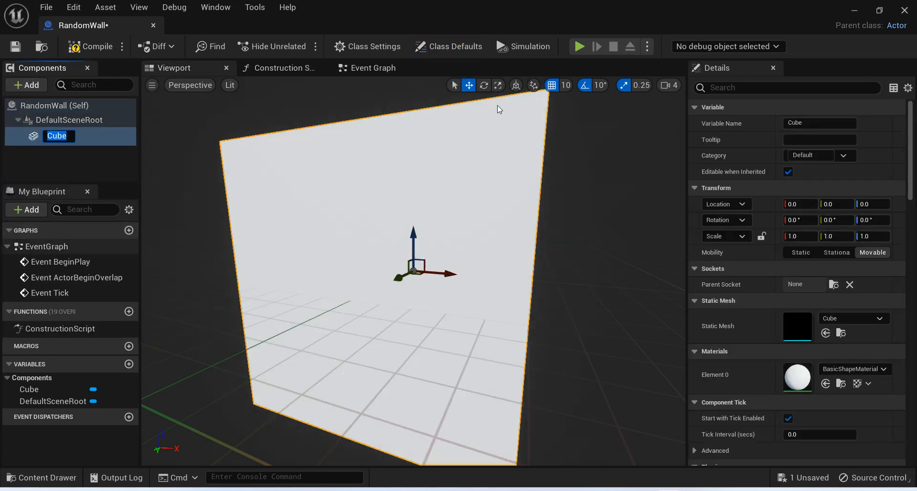
# Scale the cube into a thin wall, 0.05 along X and 2.0 along Y, and compile and save the blueprint.
pyautogui.click(498, 85)
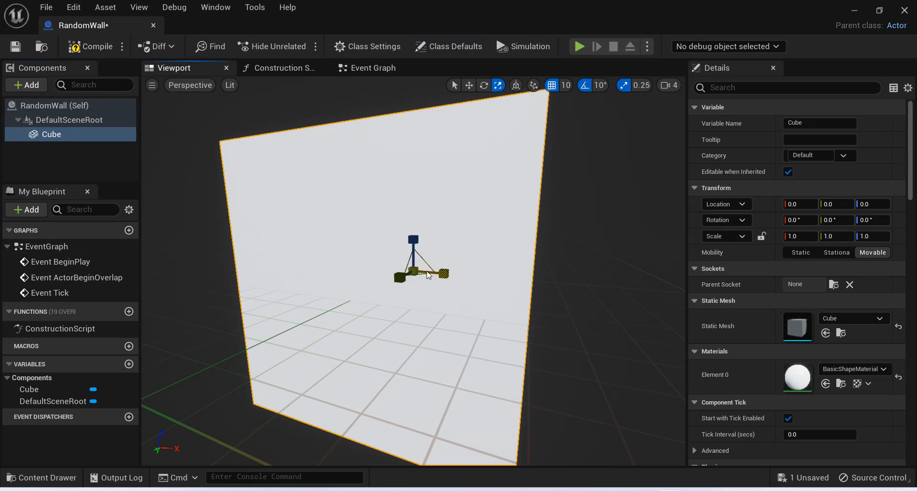
pyautogui.moveTo(444, 274)
pyautogui.mouseDown()
pyautogui.moveTo(421, 275)
pyautogui.moveTo(444, 274)
pyautogui.mouseUp()
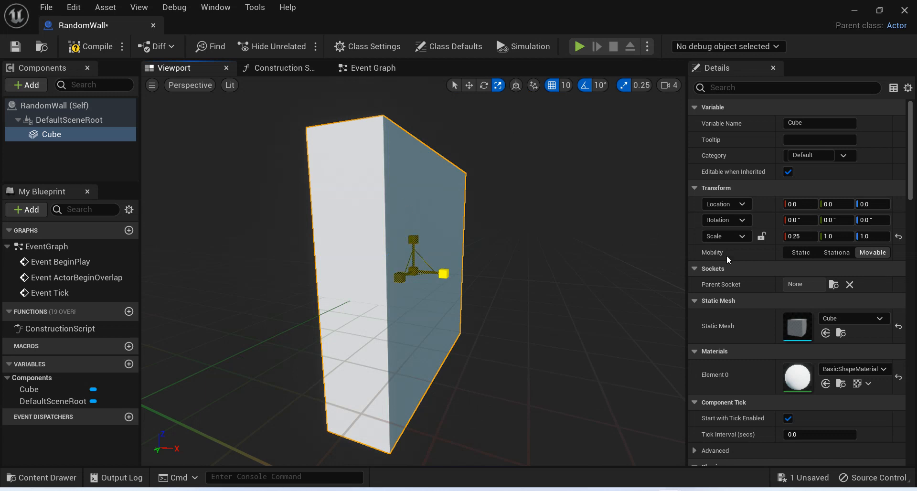
pyautogui.click(796, 236)
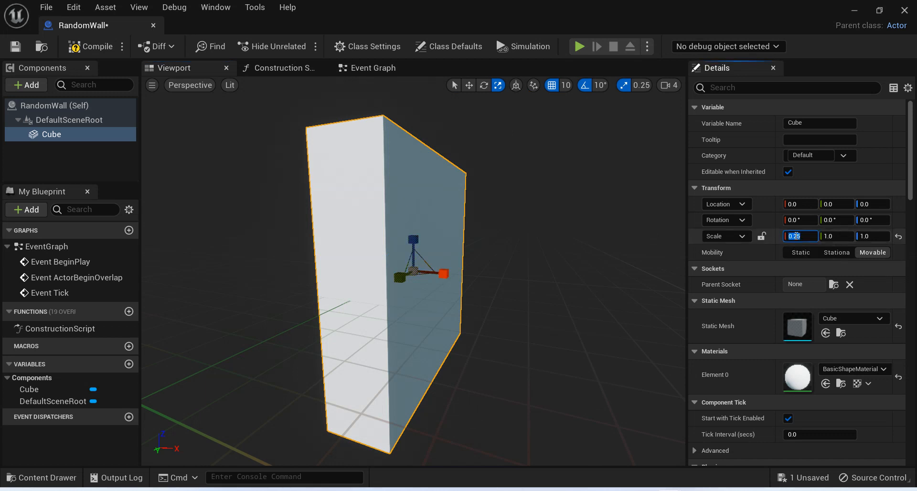
pyautogui.write('0.1')
pyautogui.press('Return')
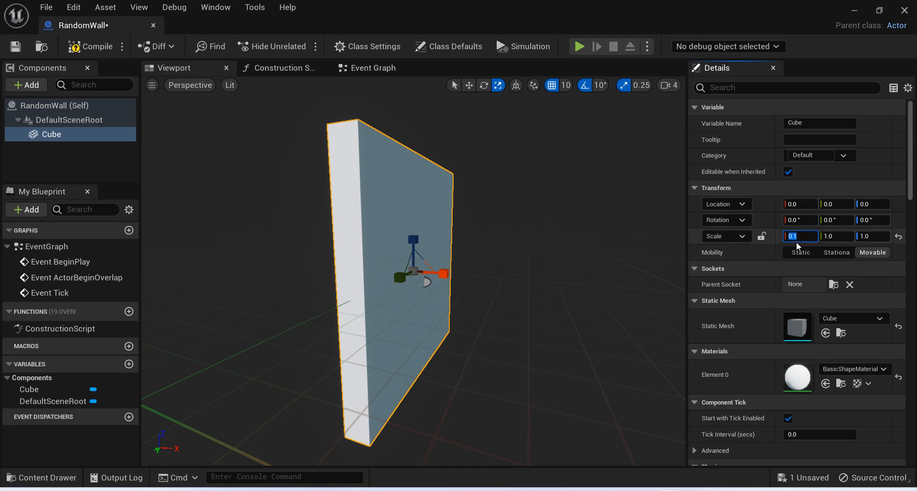
pyautogui.write('0.05')
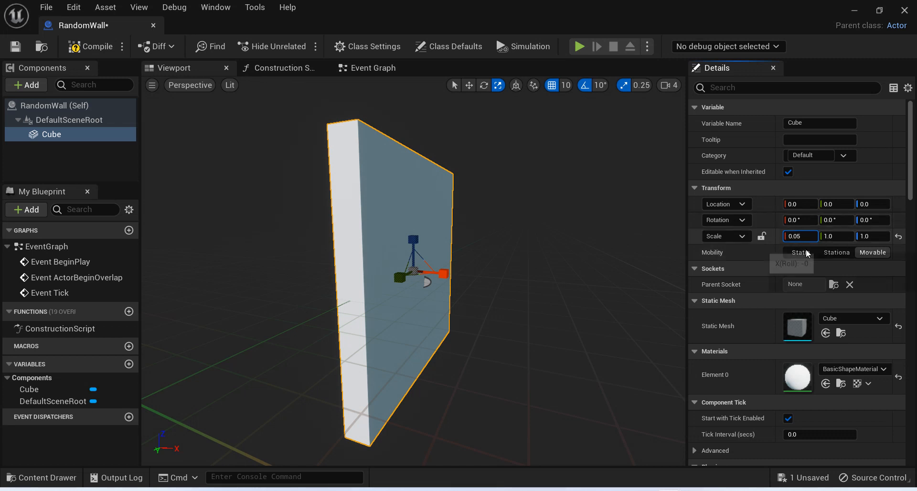
pyautogui.press('Return')
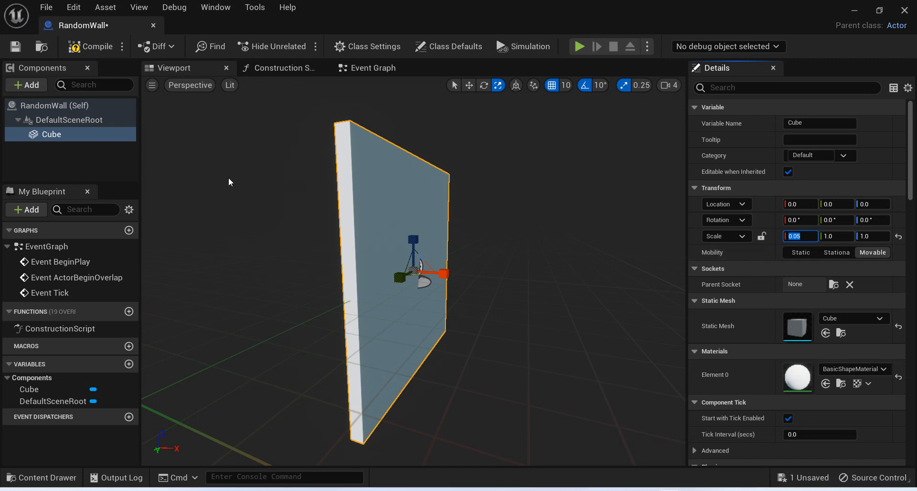
pyautogui.hotkey('ctrl', 's')
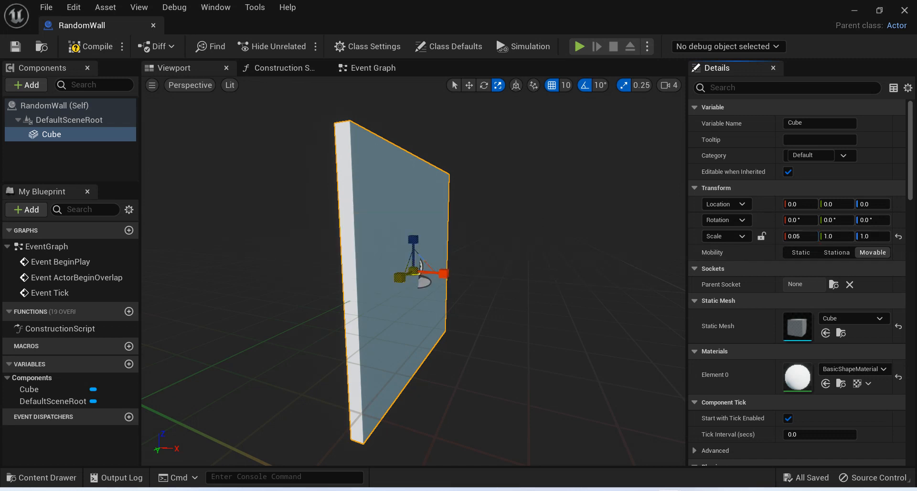
pyautogui.moveTo(400, 277); pyautogui.dragTo(364, 288)
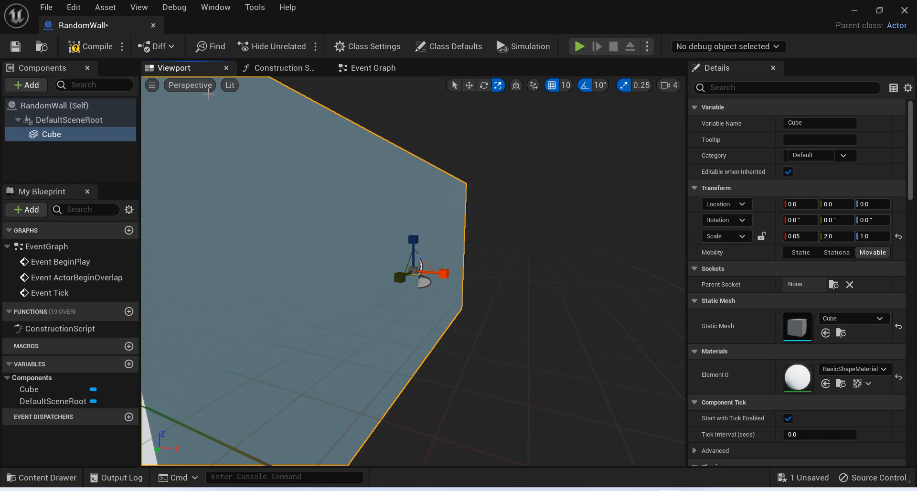
pyautogui.click(91, 46)
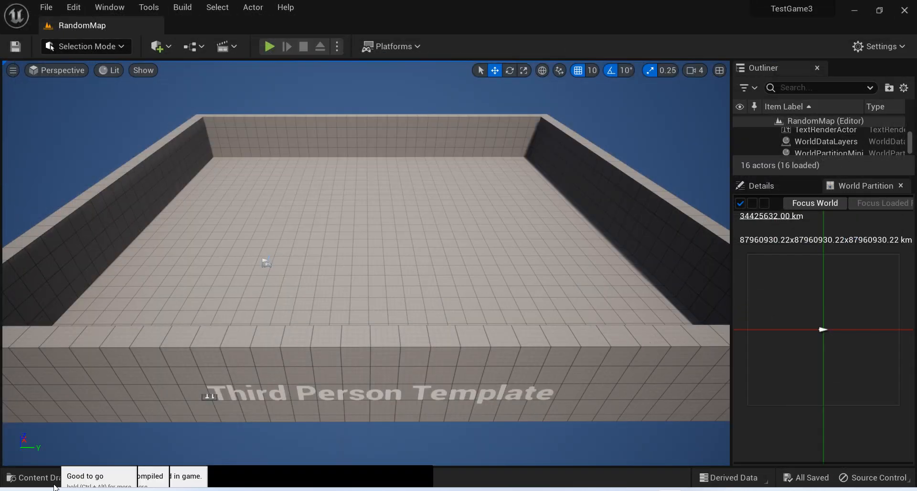
# Return to the RandomMap level and open its Level Blueprint.
pyautogui.click(38, 478)
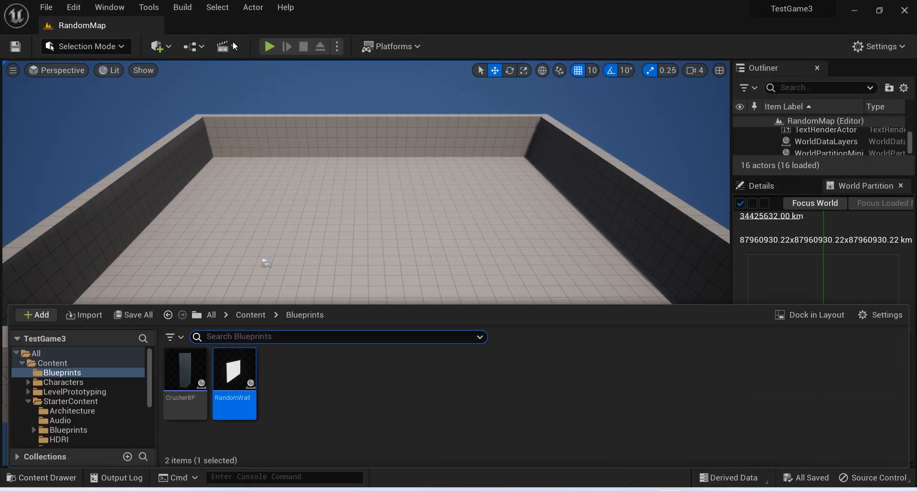
pyautogui.moveTo(363, 230); pyautogui.dragTo(410, 233, button='right')
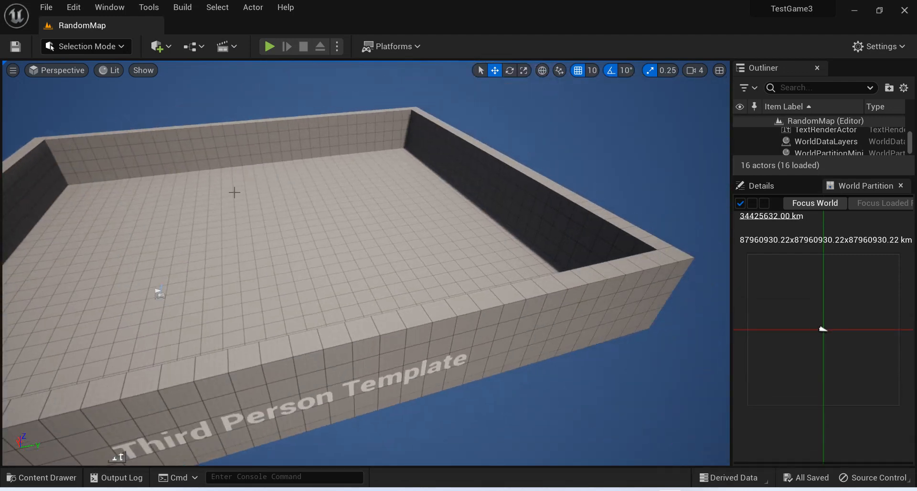
pyautogui.click(200, 47)
pyautogui.moveTo(262, 114)
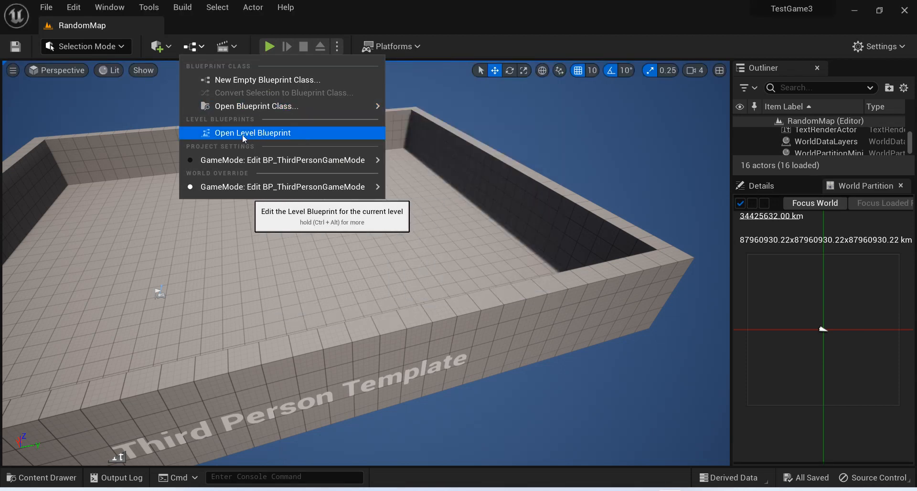
pyautogui.click(251, 133)
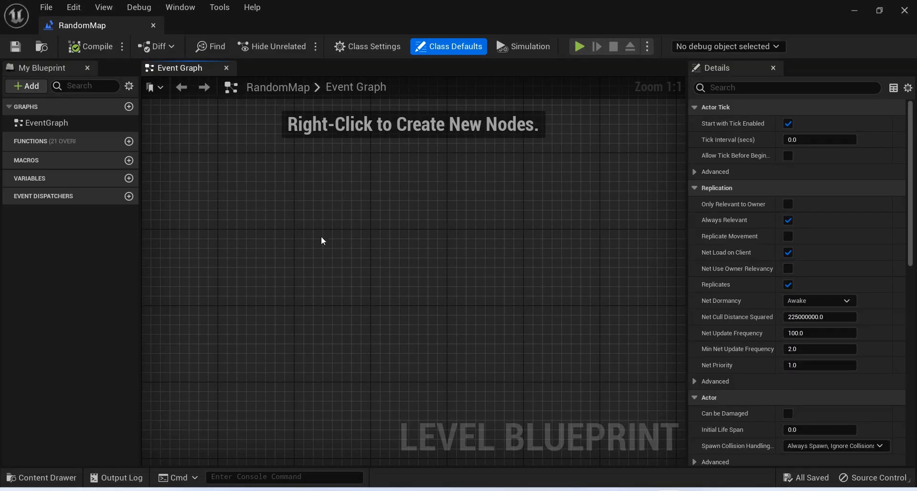
# Add an Event BeginPlay node to the level's event graph, leaving room for nodes after it.
pyautogui.rightClick(290, 235)
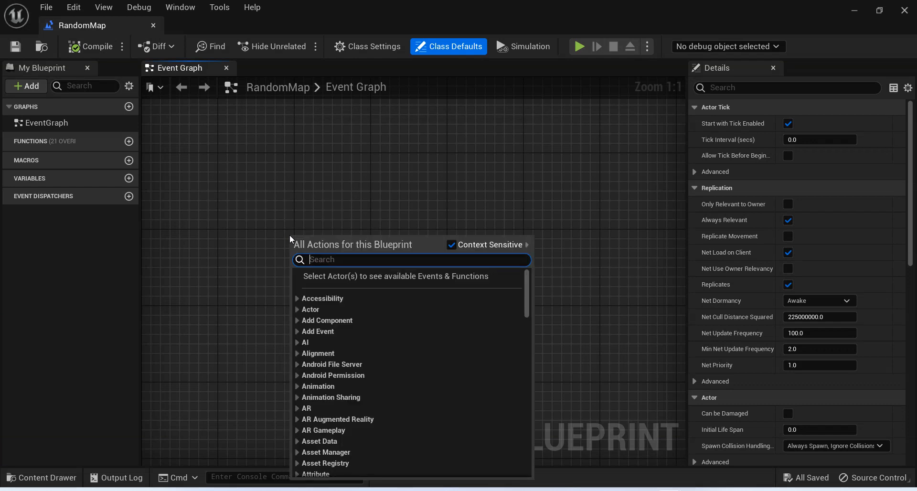
pyautogui.write('begin pl')
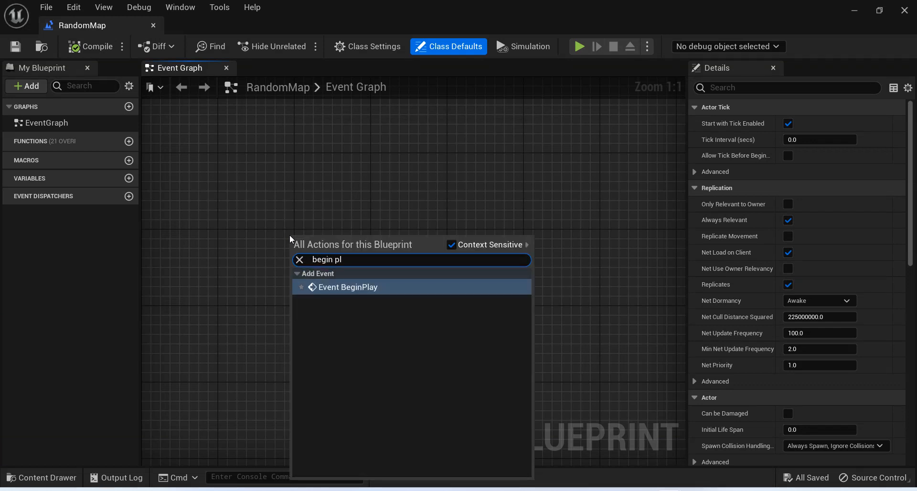
pyautogui.press('Return')
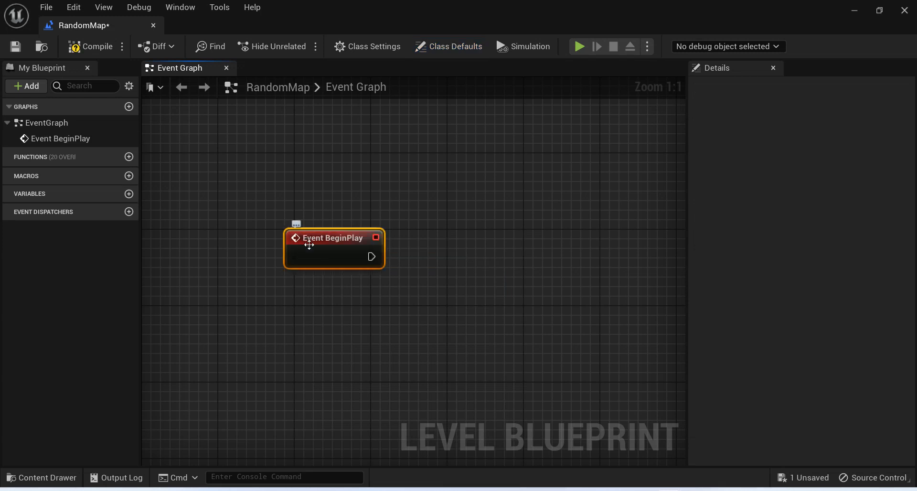
pyautogui.moveTo(311, 252); pyautogui.dragTo(272, 233)
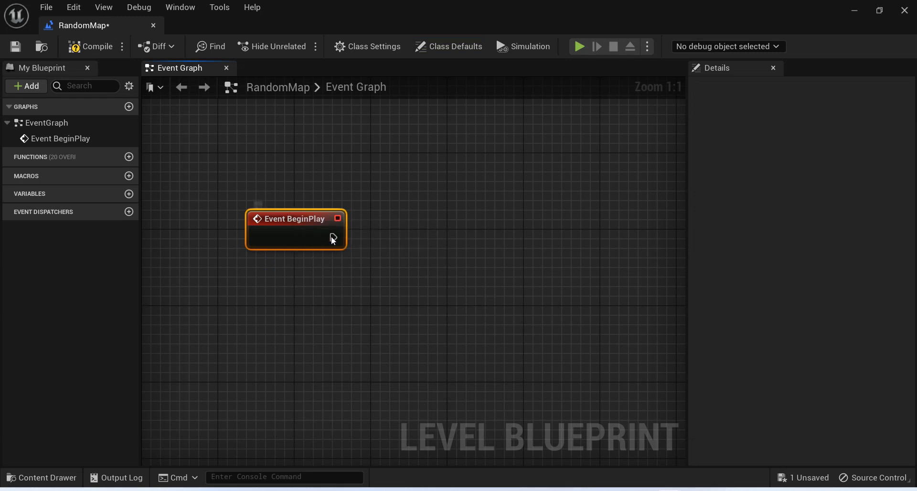
# Add a Spawn Actor from Class node wired to the execution output of Event BeginPlay.
pyautogui.moveTo(333, 237); pyautogui.dragTo(431, 237)
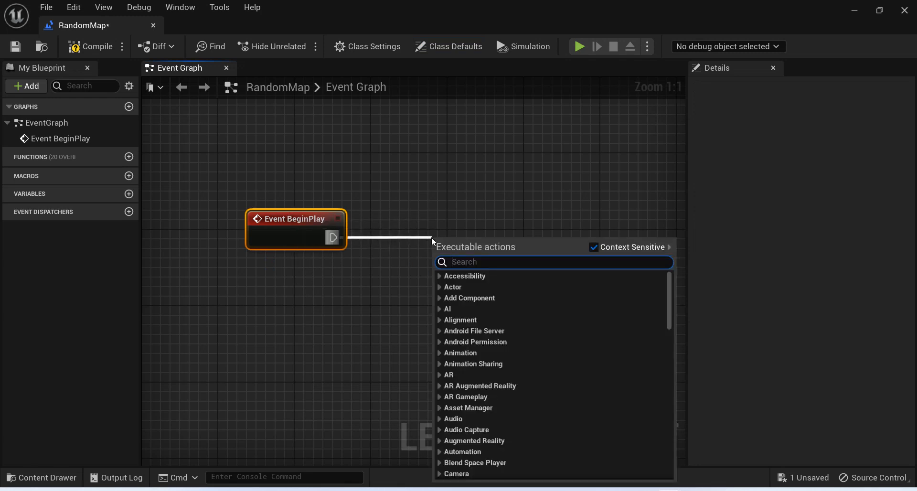
pyautogui.write('spawn ac')
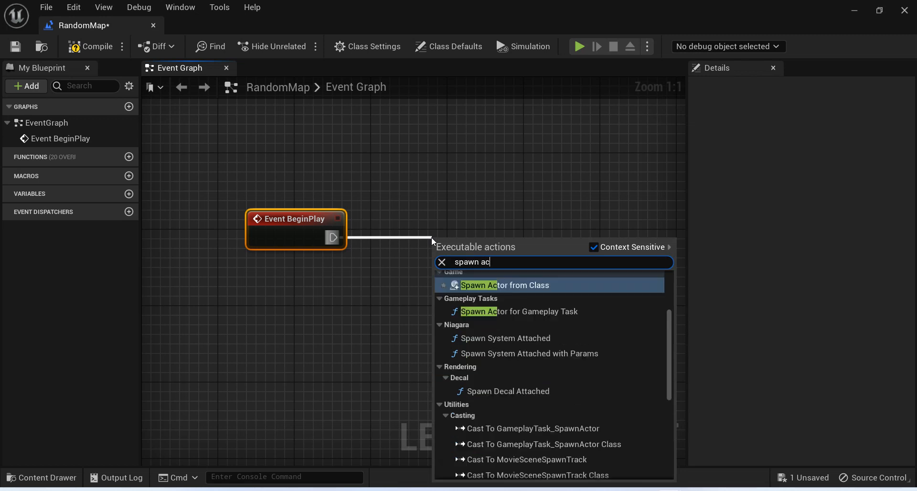
pyautogui.press('Return')
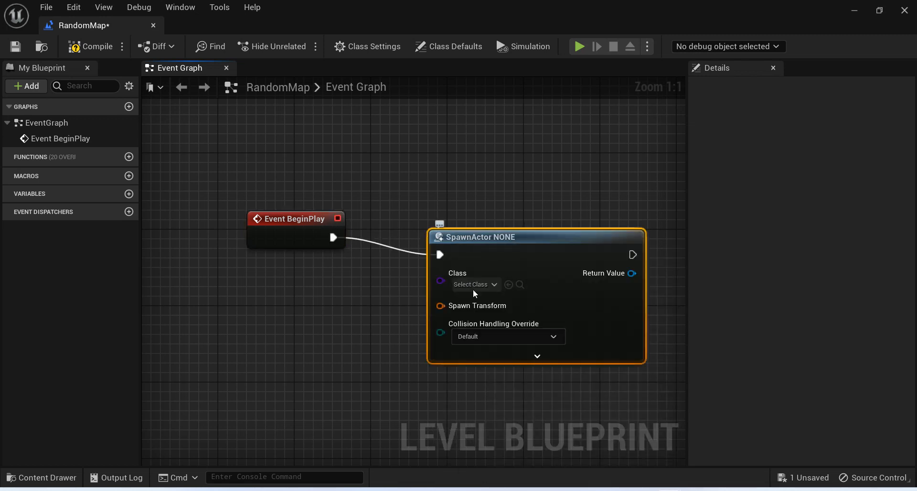
# Set the spawn node's class to RandomWall and move the node up to align with Event BeginPlay.
pyautogui.click(483, 285)
pyautogui.write('ra')
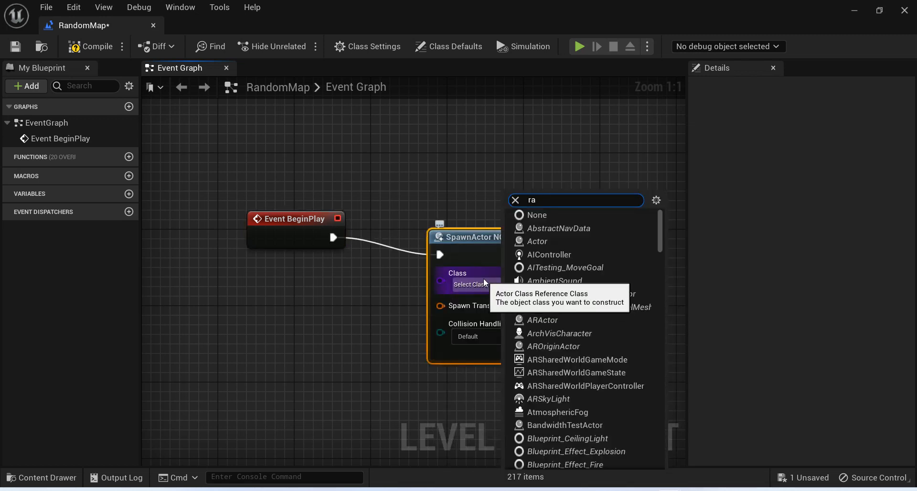
pyautogui.write('ndom')
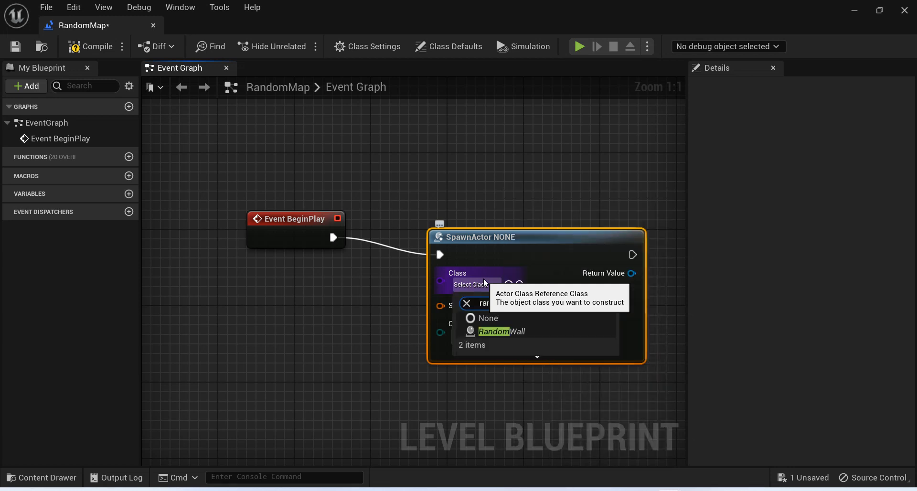
pyautogui.click(525, 333)
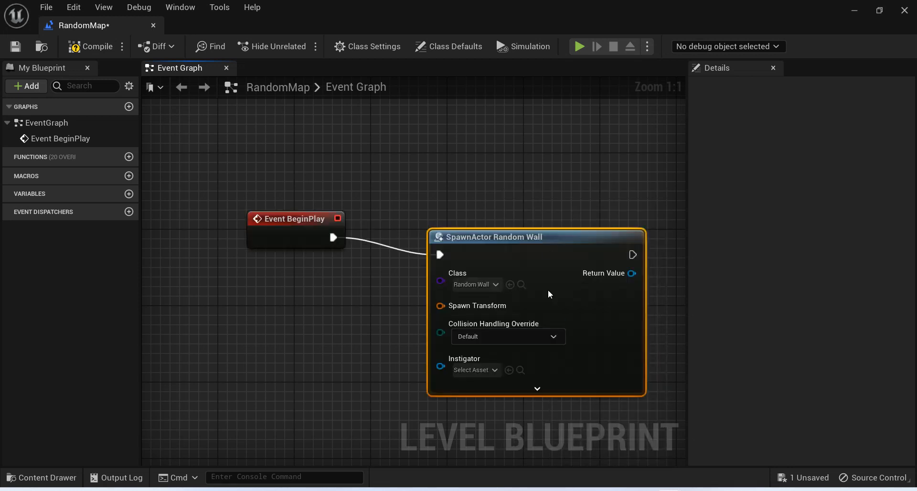
pyautogui.moveTo(547, 250); pyautogui.dragTo(537, 223)
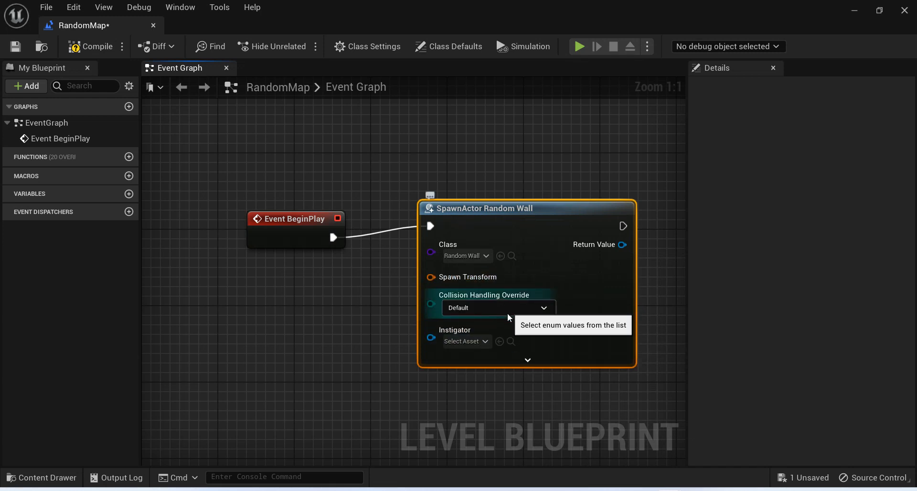
pyautogui.rightClick(463, 282)
pyautogui.click(361, 299)
pyautogui.click(362, 299)
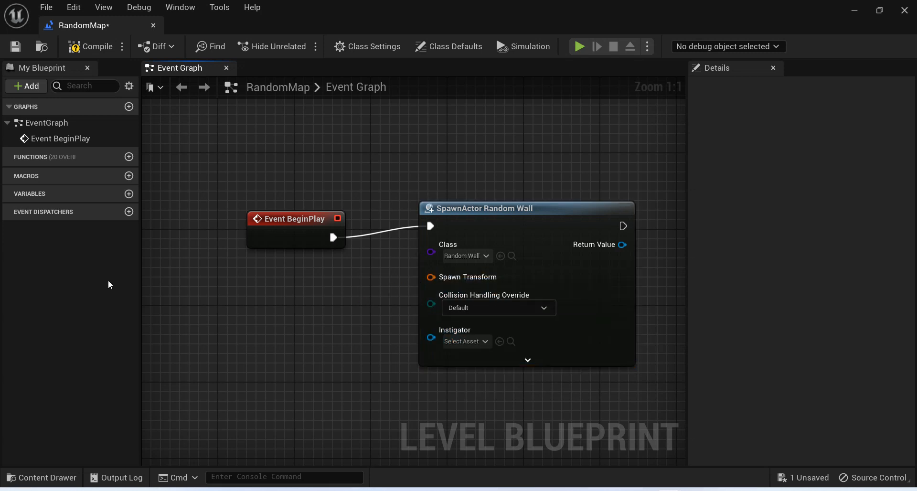
# Add a Make Transform node and place it just below the Event BeginPlay node.
pyautogui.rightClick(228, 310)
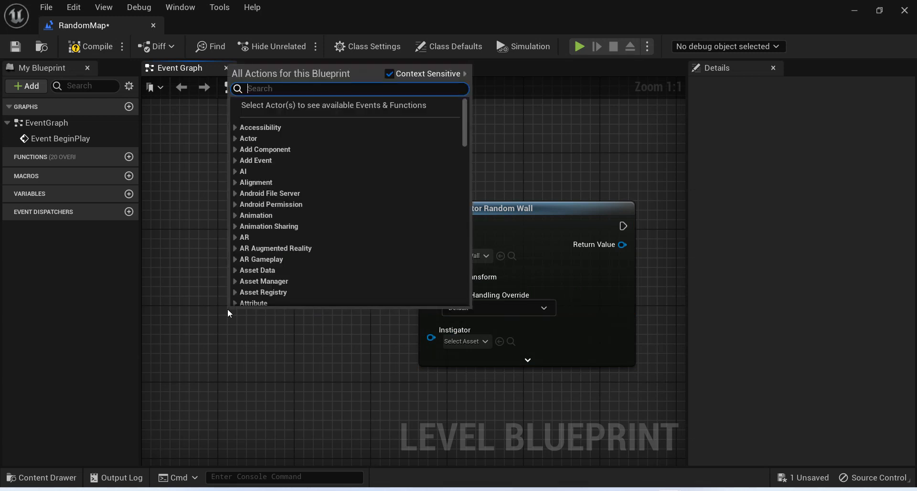
pyautogui.write('transform')
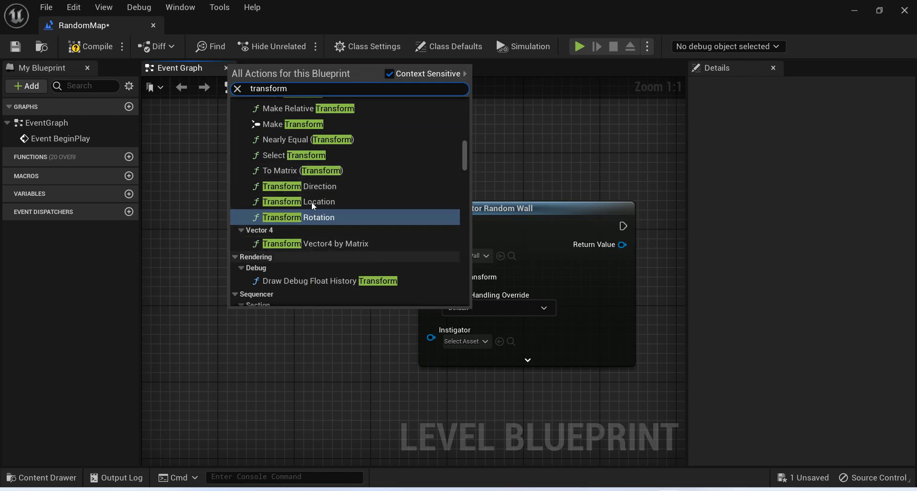
pyautogui.scroll(2, 310, 191)
pyautogui.scroll(3, 310, 191)
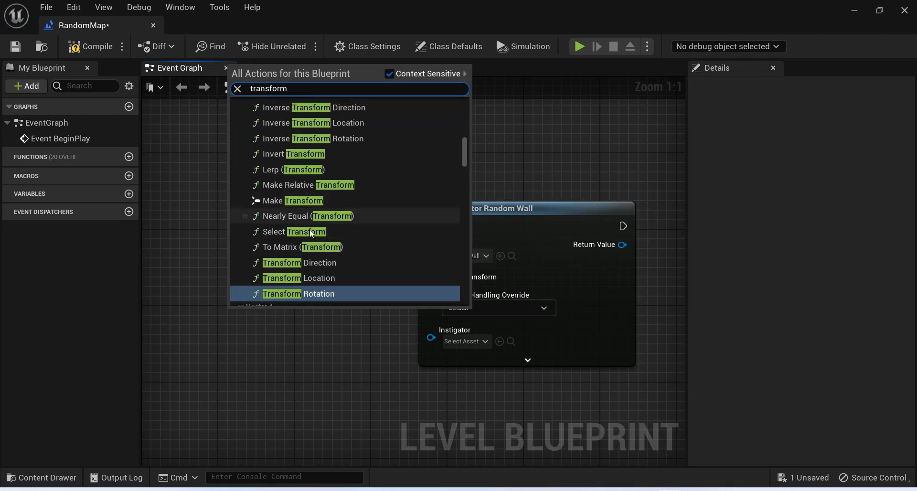
pyautogui.click(280, 201)
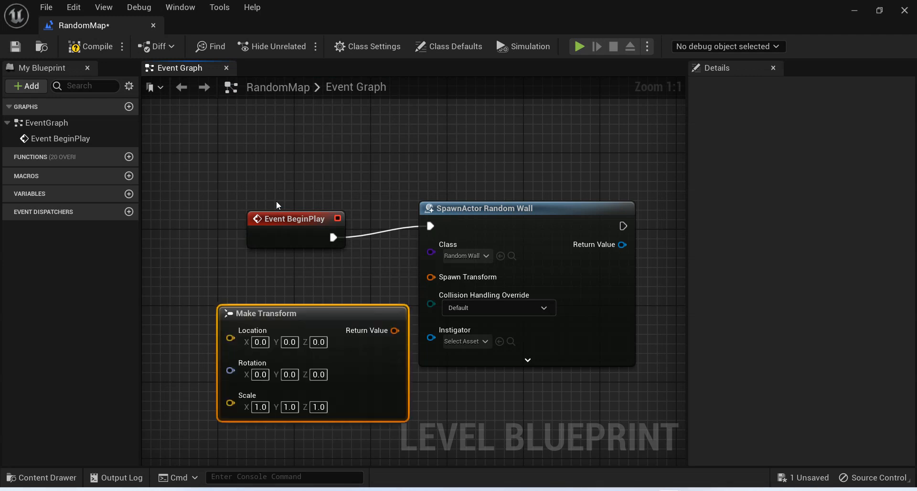
pyautogui.moveTo(312, 304); pyautogui.dragTo(302, 276)
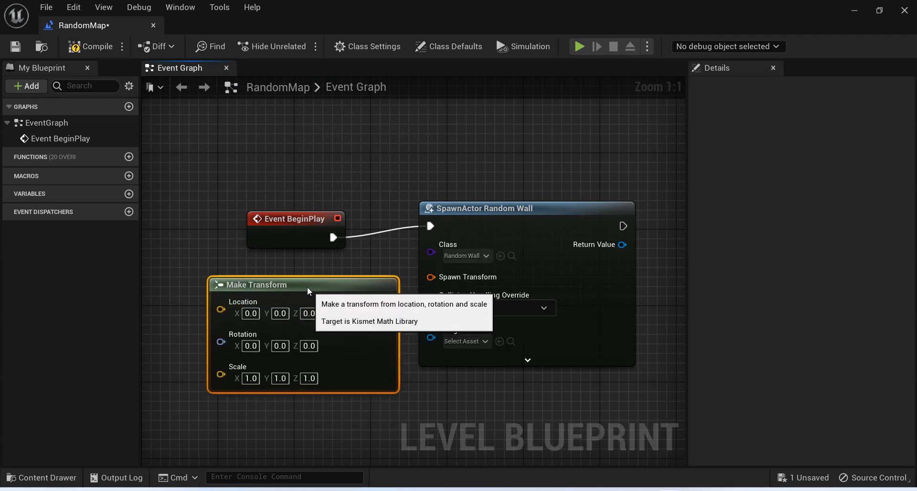
# Wire the Make Transform return value into the spawn node's Spawn Transform, spacing the two nodes apart.
pyautogui.moveTo(385, 302); pyautogui.dragTo(436, 279)
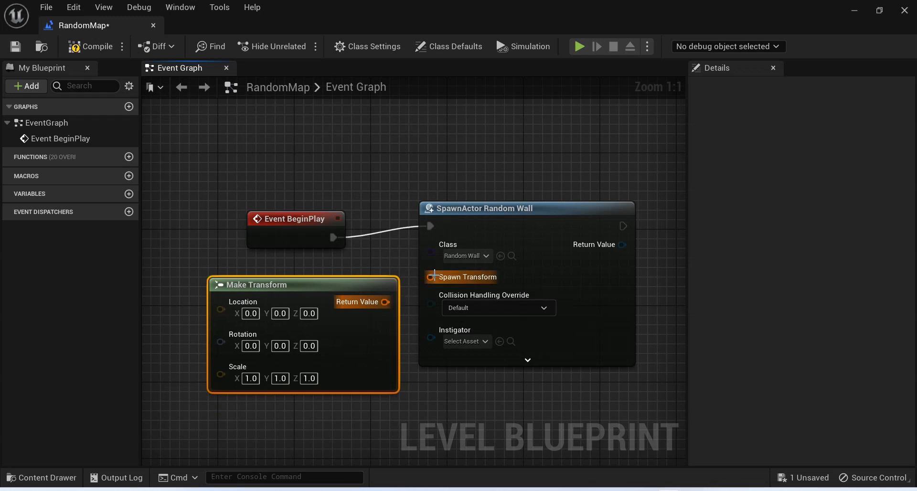
pyautogui.moveTo(526, 219); pyautogui.dragTo(554, 229)
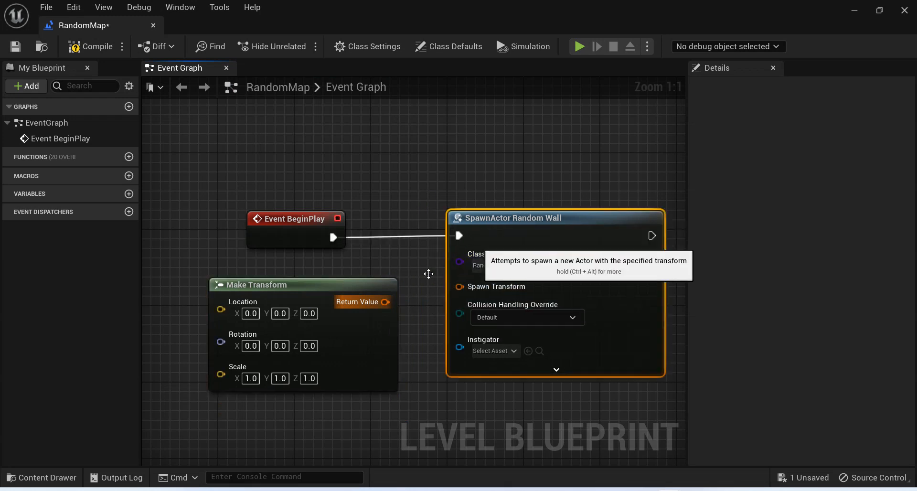
pyautogui.moveTo(385, 302); pyautogui.dragTo(459, 286)
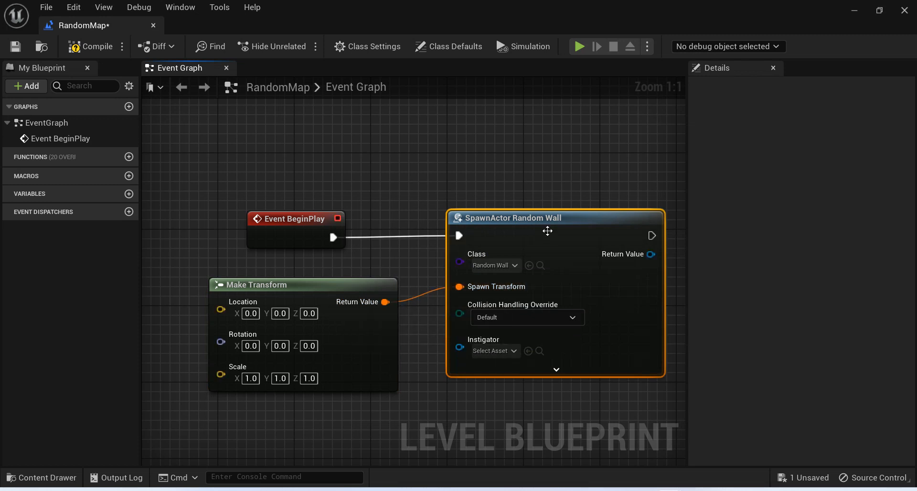
pyautogui.moveTo(309, 285); pyautogui.dragTo(319, 285)
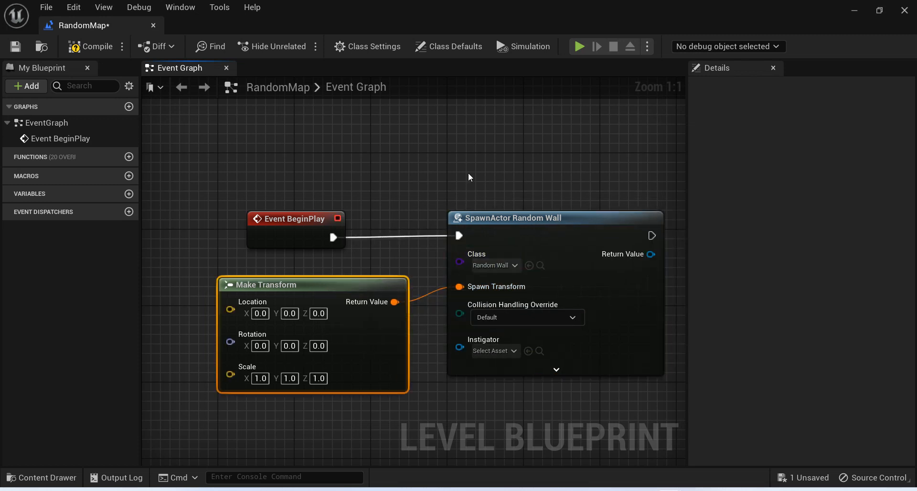
# Try feeding Make Transform's Location from a Transform Location node, and delete that node again.
pyautogui.scroll(-1, 376, 255)
pyautogui.moveTo(333, 262); pyautogui.dragTo(521, 224, button='right')
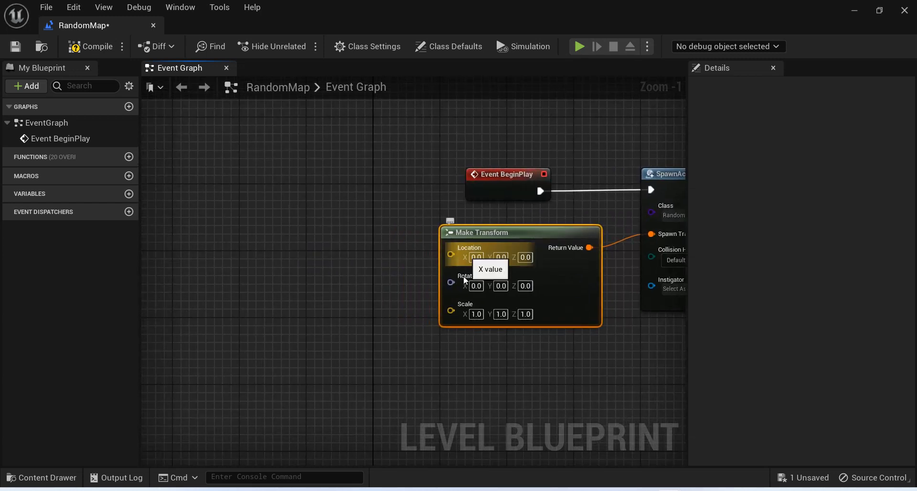
pyautogui.rightClick(219, 270)
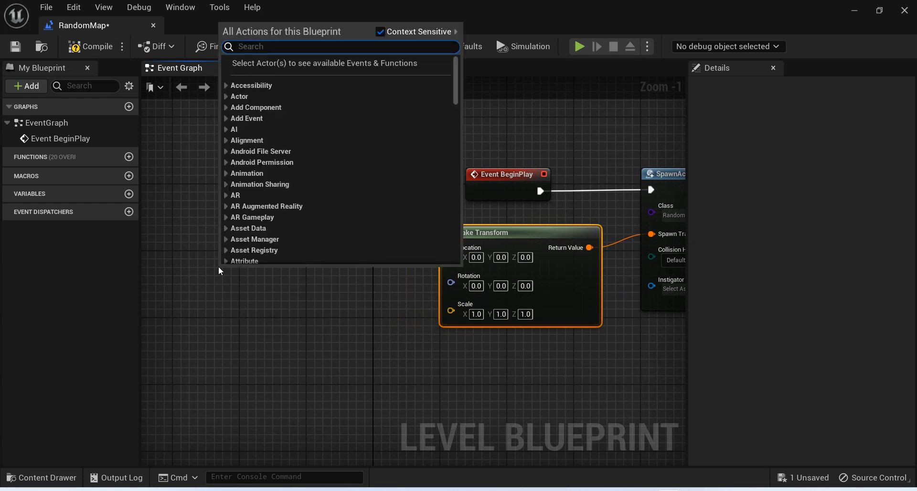
pyautogui.write('location')
pyautogui.press('Escape')
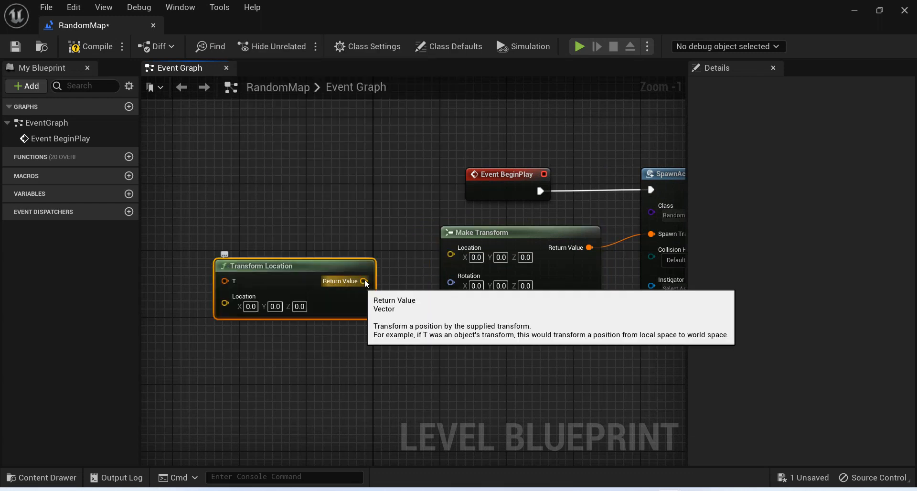
pyautogui.moveTo(364, 281); pyautogui.dragTo(451, 254)
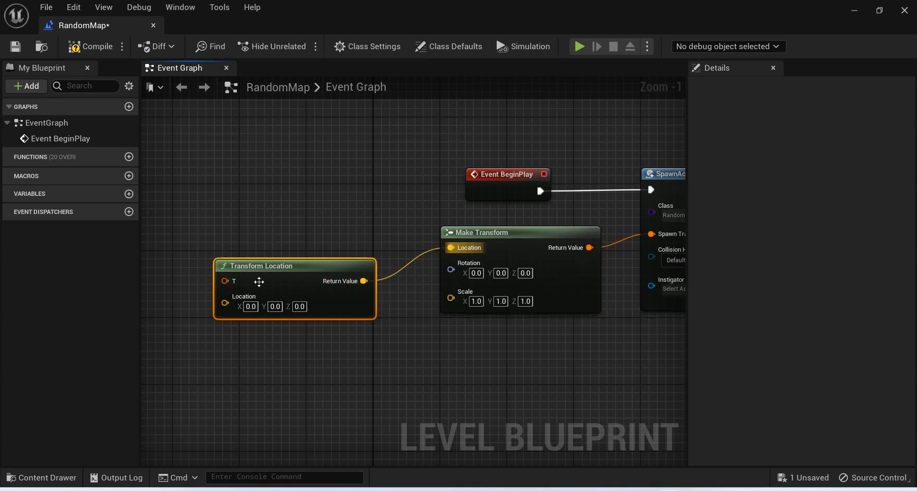
pyautogui.moveTo(259, 281); pyautogui.dragTo(259, 256)
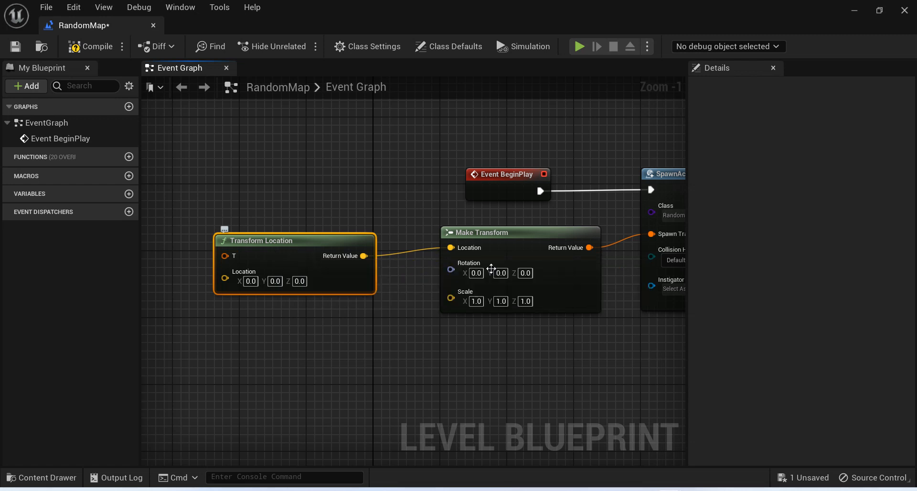
pyautogui.press('Delete')
# Split the Make Transform node's Location pin into separate X, Y and Z pins and save the level.
pyautogui.rightClick(461, 258)
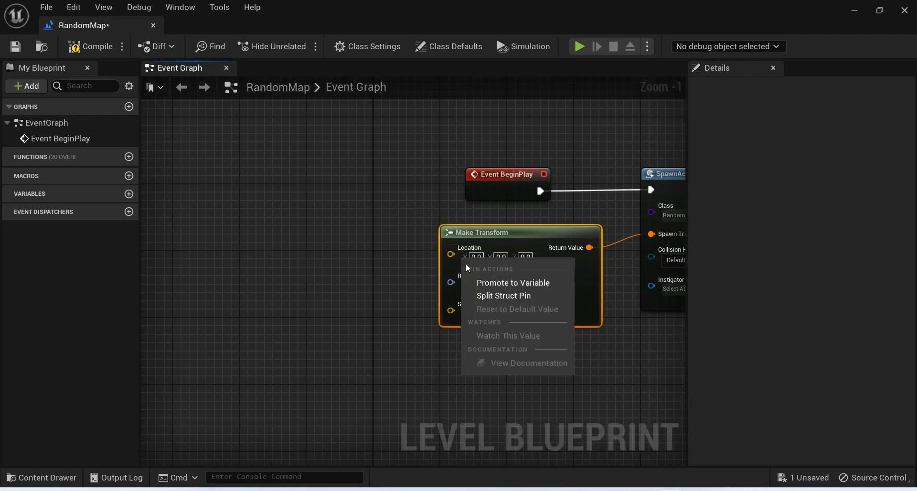
pyautogui.click(483, 296)
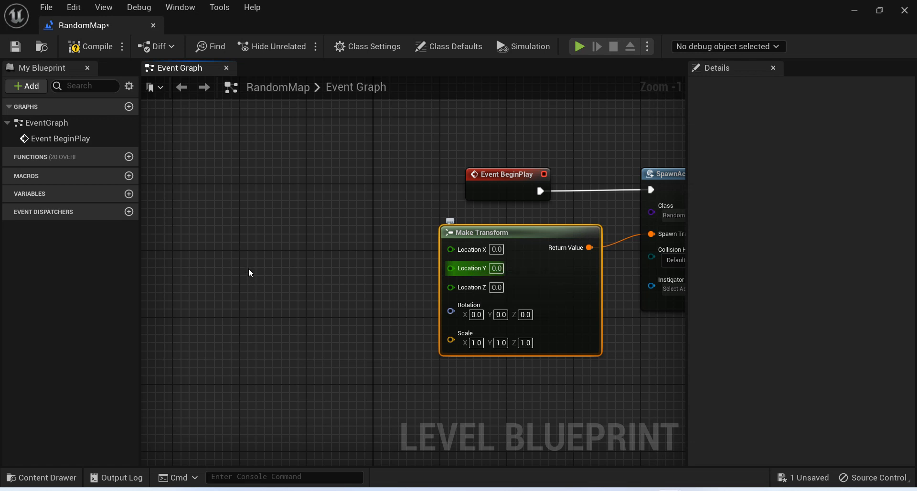
pyautogui.hotkey('ctrl', 's')
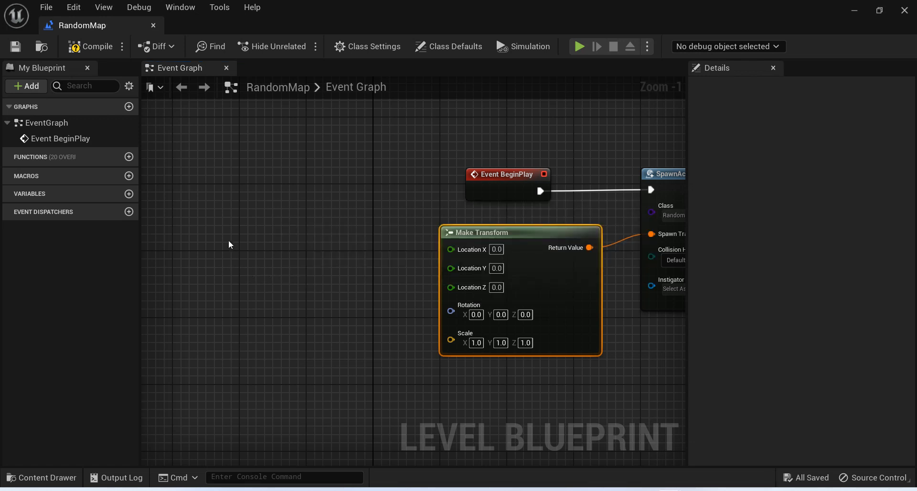
# Add a Random Integer in Range node and wire its return value into Make Transform's Location X.
pyautogui.rightClick(229, 244)
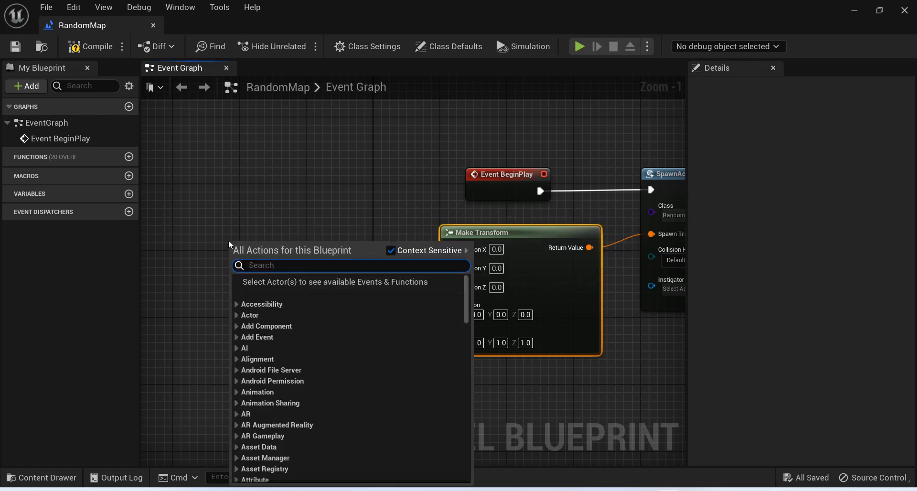
pyautogui.write('random int')
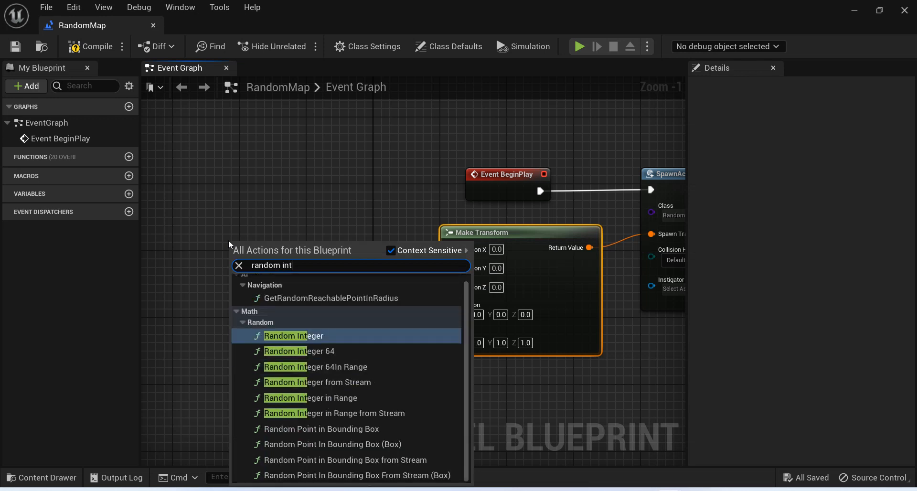
pyautogui.write('eg')
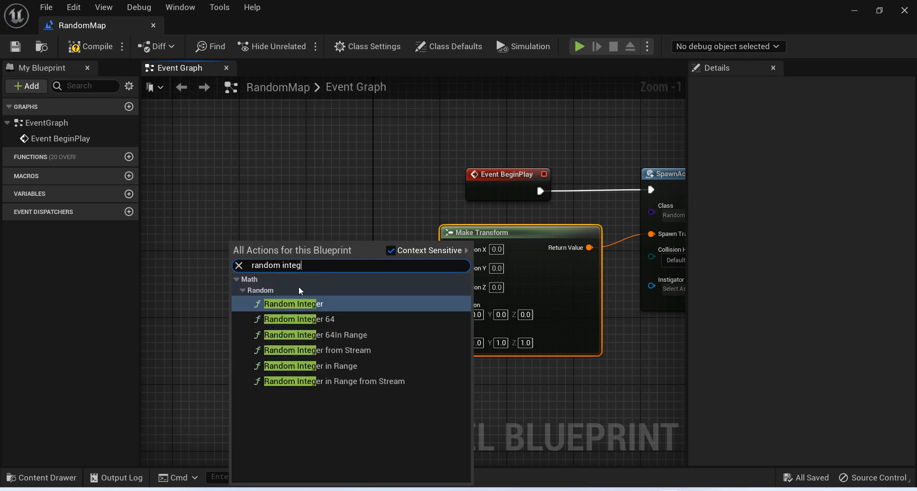
pyautogui.click(329, 366)
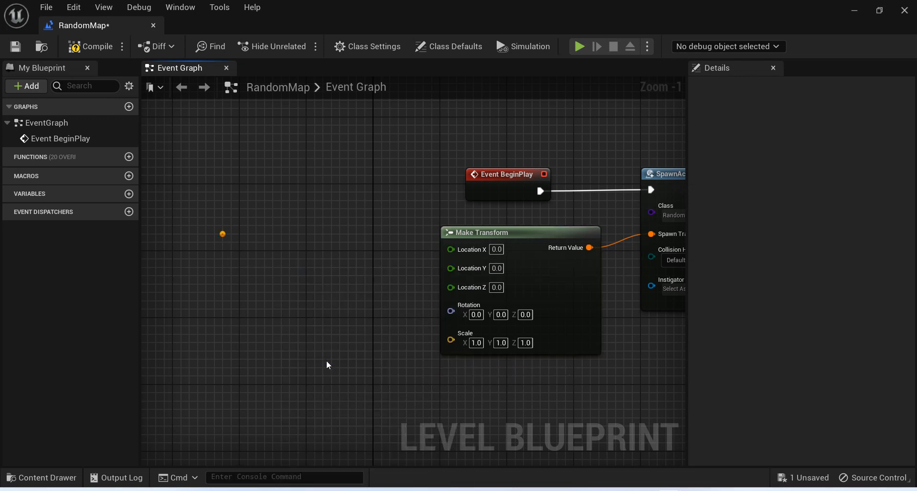
pyautogui.moveTo(325, 256); pyautogui.dragTo(467, 249)
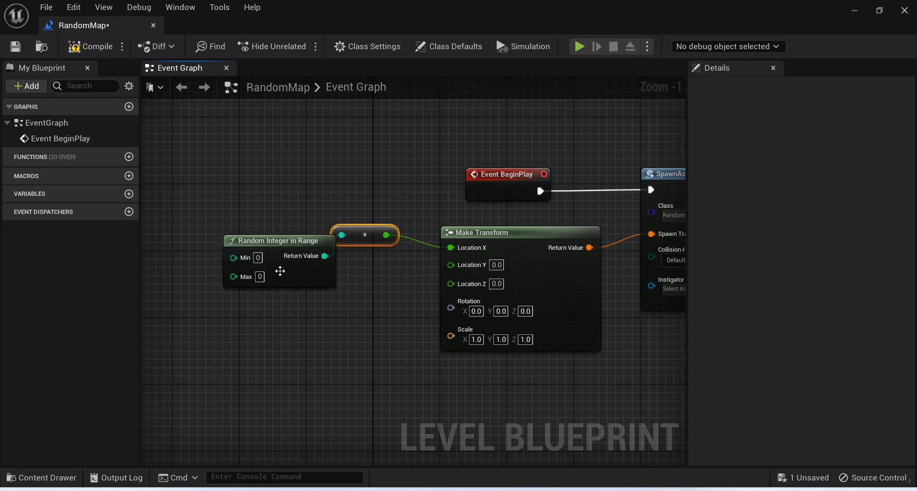
# Space out the Random Integer in Range and conversion nodes and line them up with Location X.
pyautogui.moveTo(281, 242); pyautogui.dragTo(231, 225)
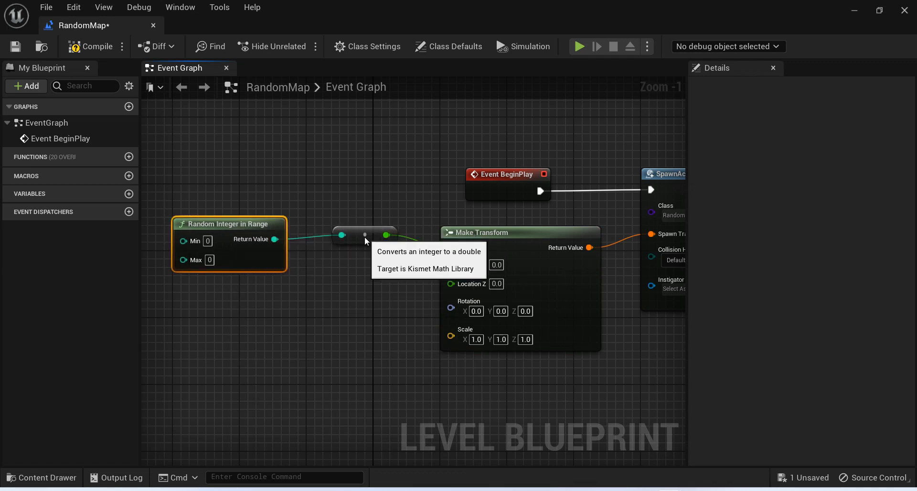
pyautogui.moveTo(365, 241); pyautogui.dragTo(365, 249)
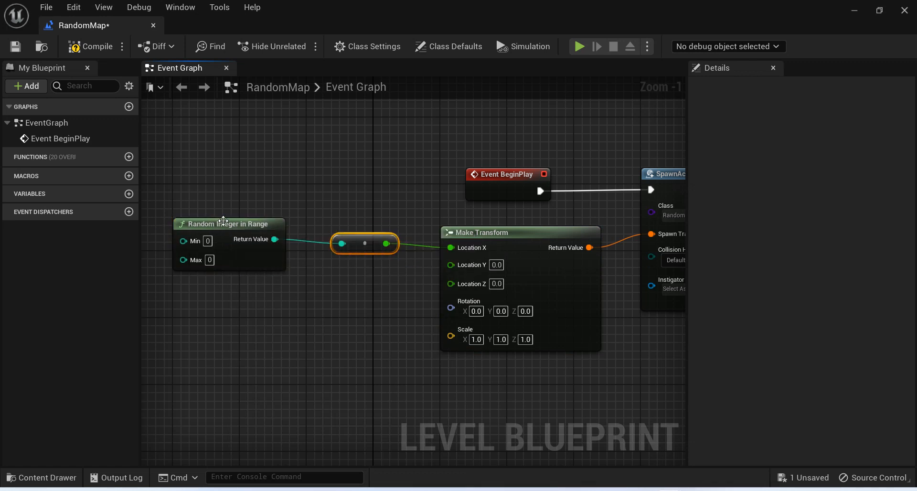
pyautogui.moveTo(224, 221); pyautogui.dragTo(232, 229)
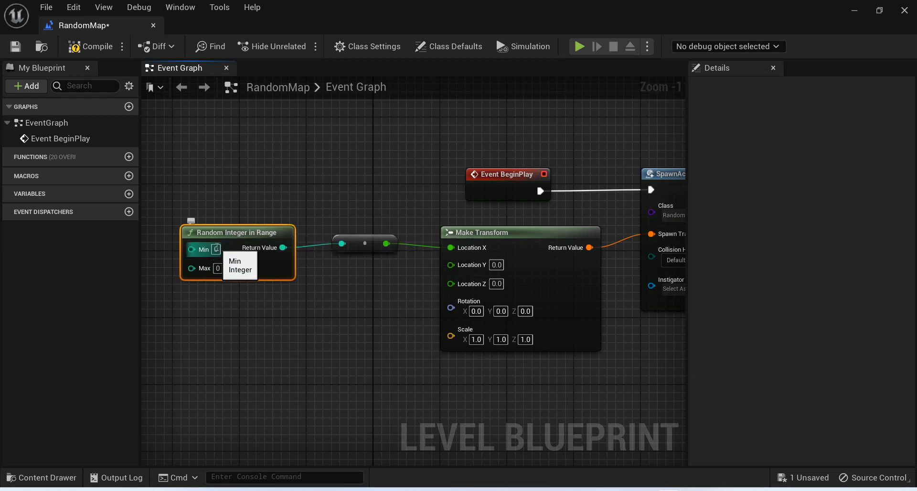
# Set the Random Integer in Range node's Max to 500 and compile the Level Blueprint.
pyautogui.click(218, 268)
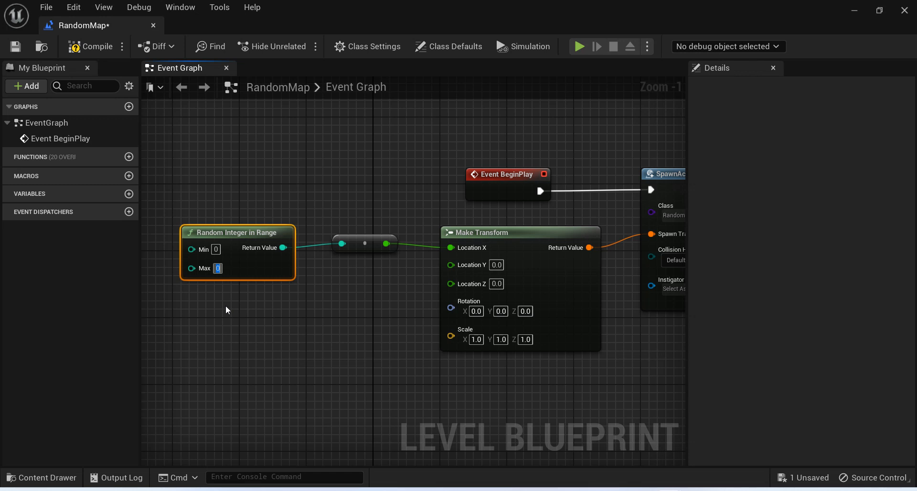
pyautogui.write('500')
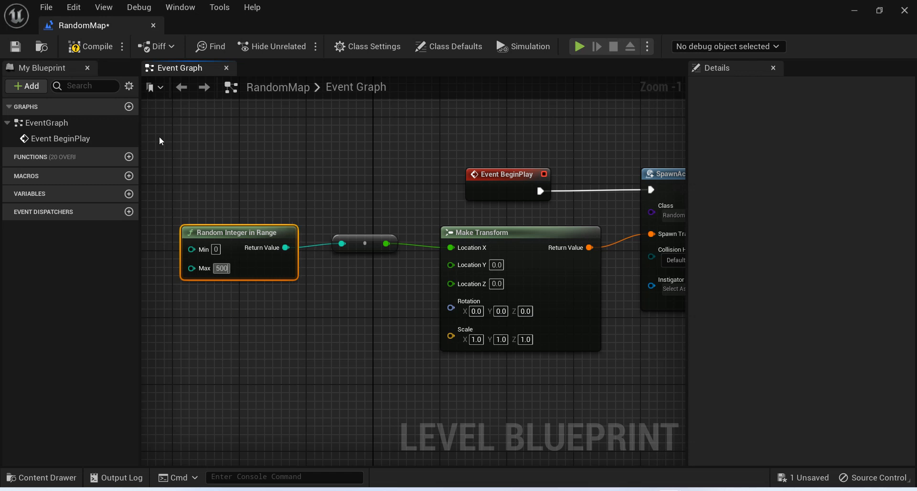
pyautogui.click(89, 46)
pyautogui.moveTo(437, 187); pyautogui.dragTo(345, 191, button='right')
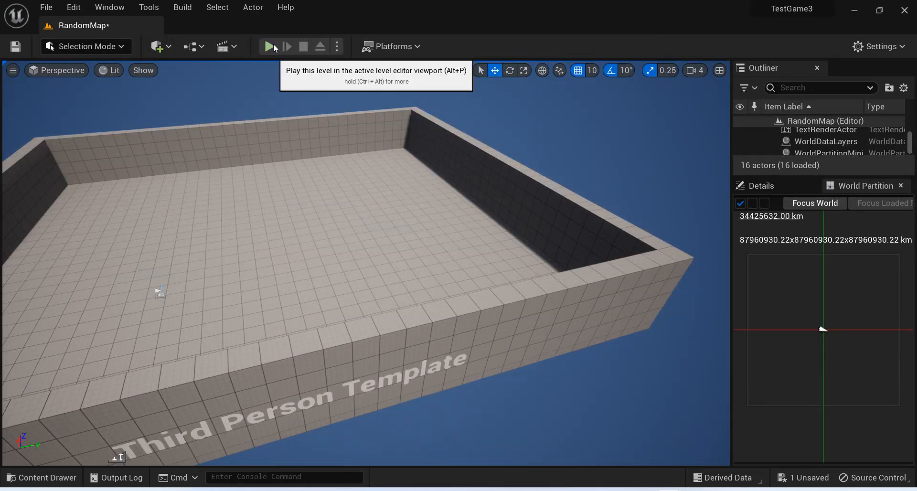
# Play the RandomMap level from the level editor, look around for the spawned wall, and stop playing.
pyautogui.click(270, 47)
pyautogui.click(319, 274)
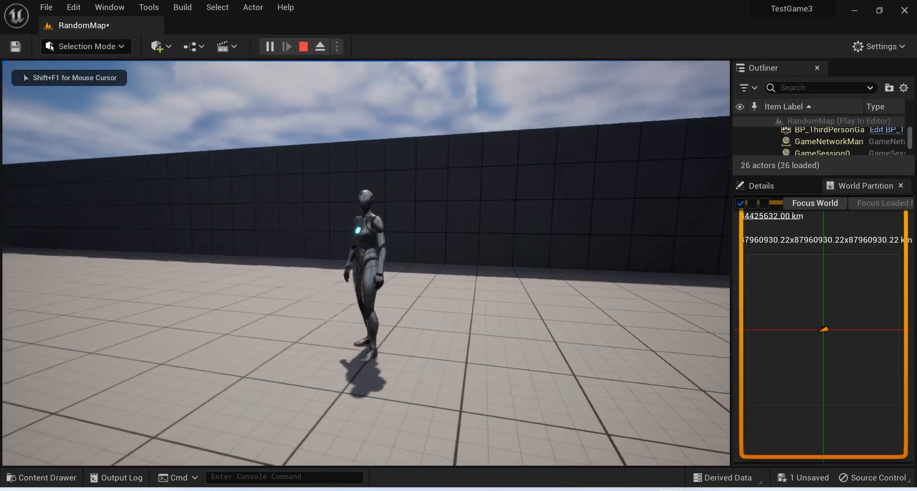
pyautogui.press('s')
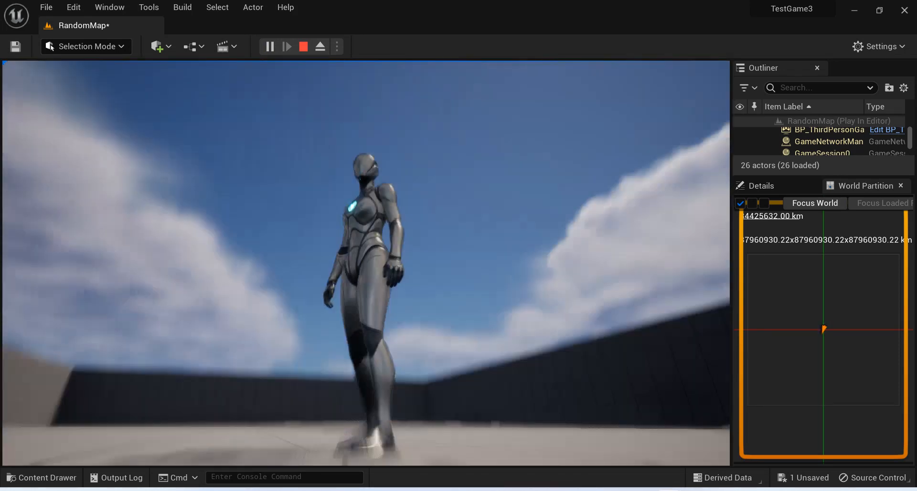
pyautogui.hotkey('shift', 'F1')
pyautogui.press('Escape')
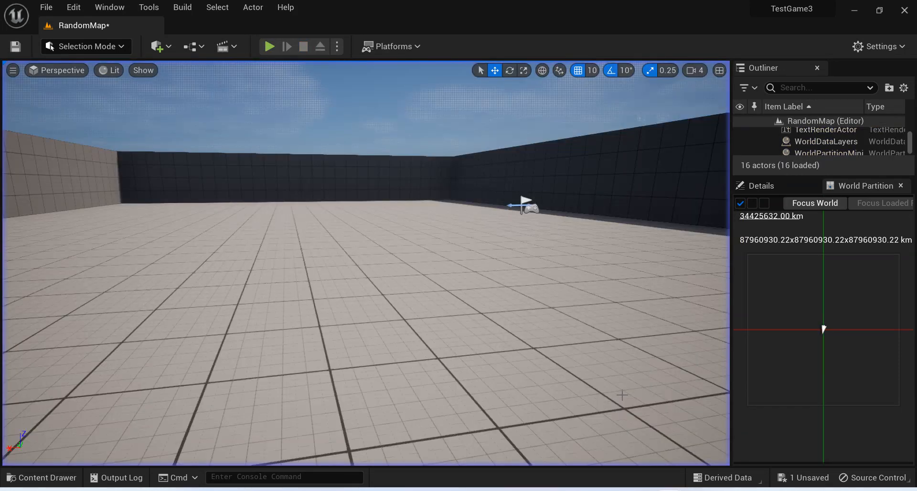
# Select the PlayerStart actor, check its location in its details, and return to the Level Blueprint.
pyautogui.moveTo(366, 263); pyautogui.dragTo(392, 275, button='right')
pyautogui.press('w')
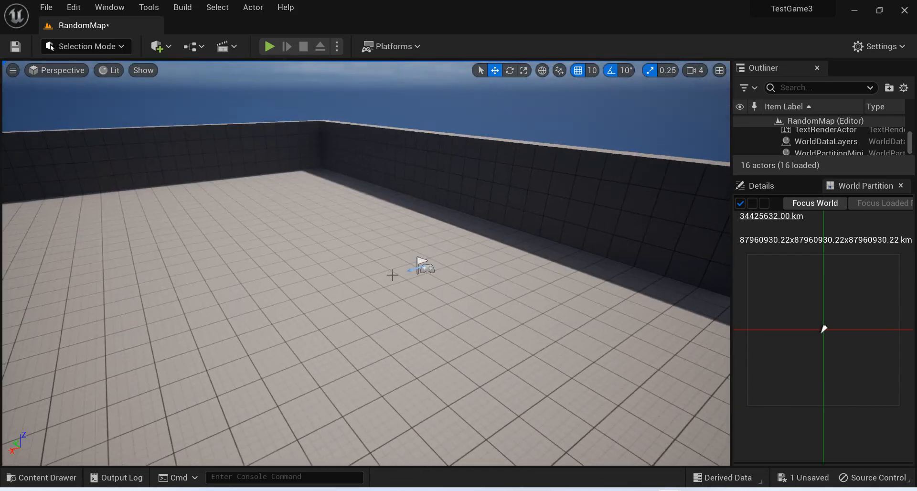
pyautogui.click(426, 271)
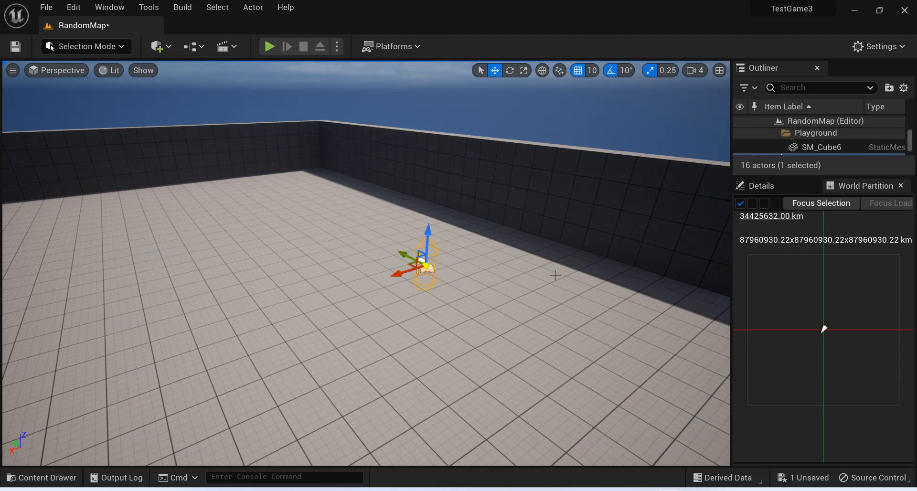
pyautogui.click(794, 185)
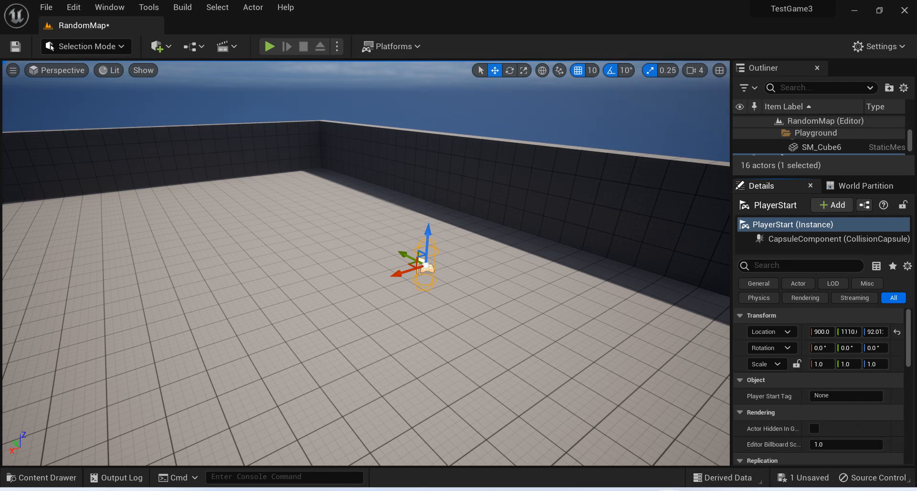
pyautogui.click(708, 452)
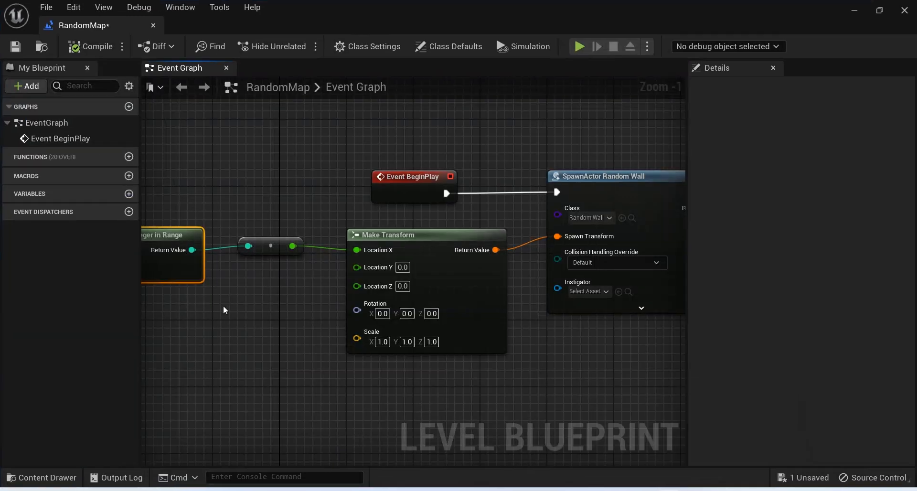
# Set the Random Integer in Range node's Min to 700 and Max to 1100, and save the Level Blueprint.
pyautogui.moveTo(154, 277); pyautogui.dragTo(360, 293, button='right')
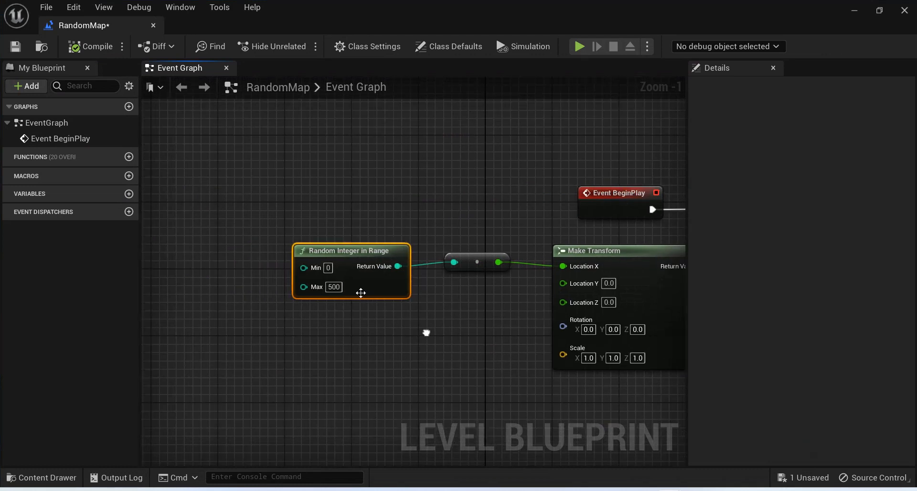
pyautogui.click(328, 268)
pyautogui.write('90')
pyautogui.write('0')
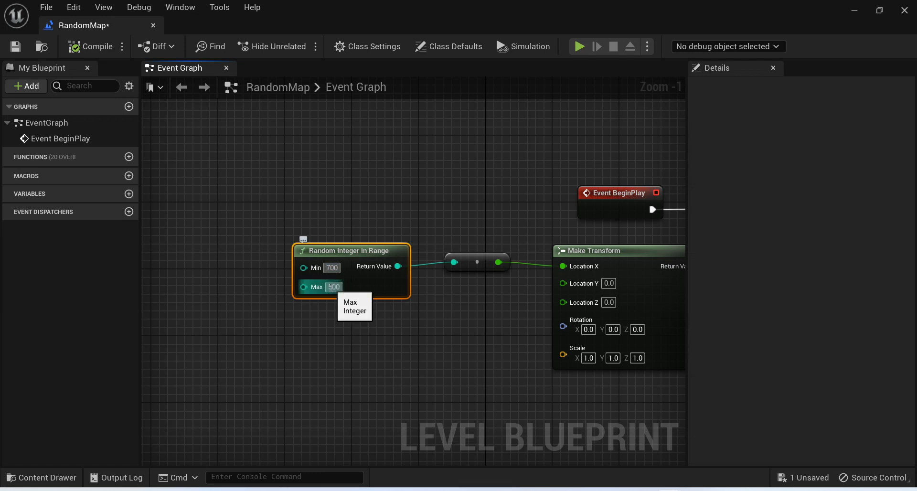
pyautogui.click(329, 287)
pyautogui.write('1100')
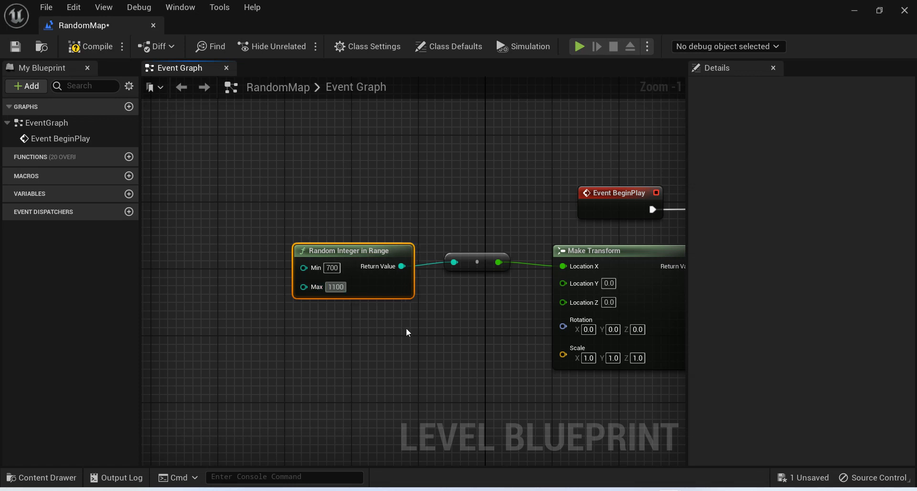
pyautogui.click(406, 332)
pyautogui.hotkey('ctrl', 's')
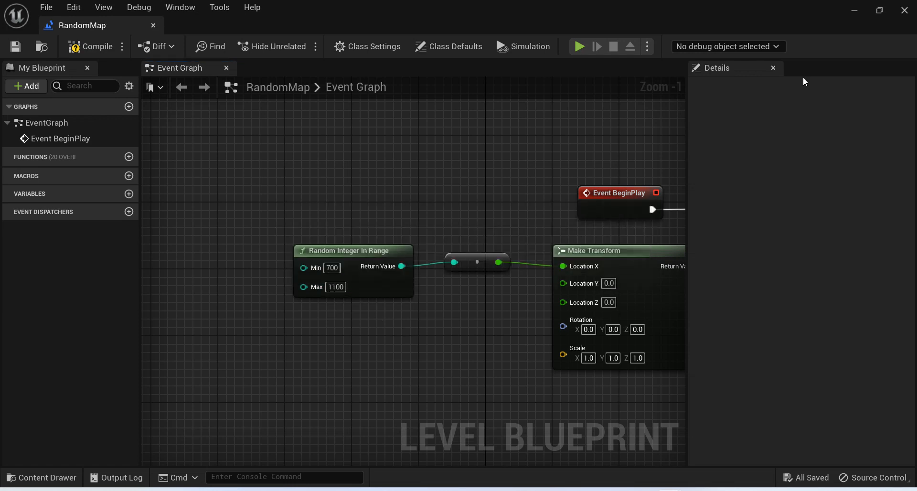
# Play the level from the level editor, look around for the spawned wall, stop playing, and return to the Level Blueprint.
pyautogui.click(855, 9)
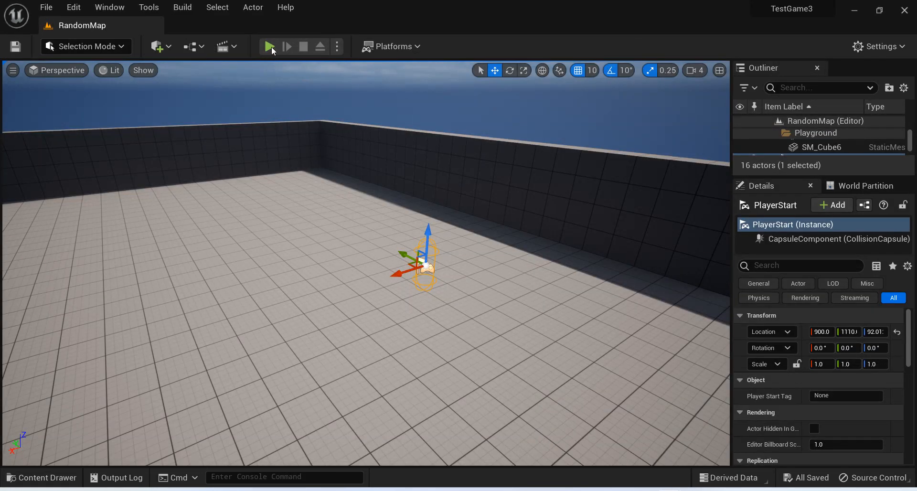
pyautogui.hotkey('alt', 'p')
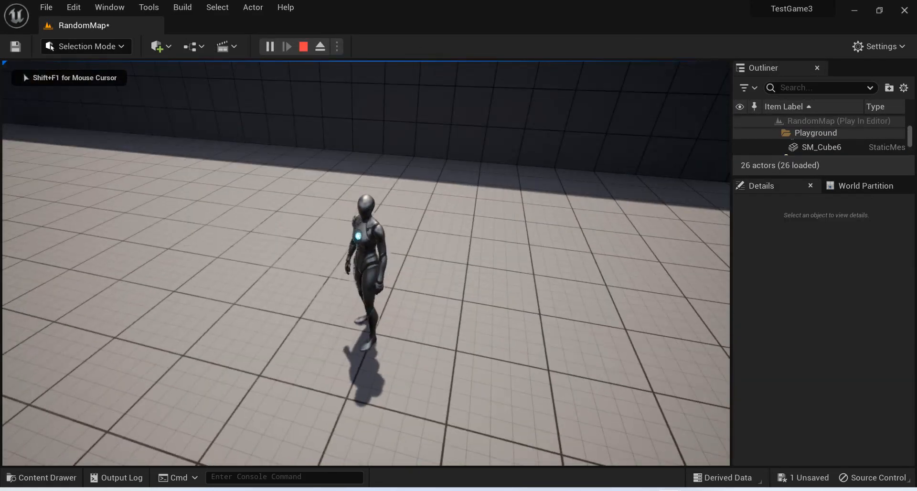
pyautogui.hotkey('shift', 'F1')
pyautogui.press('Escape')
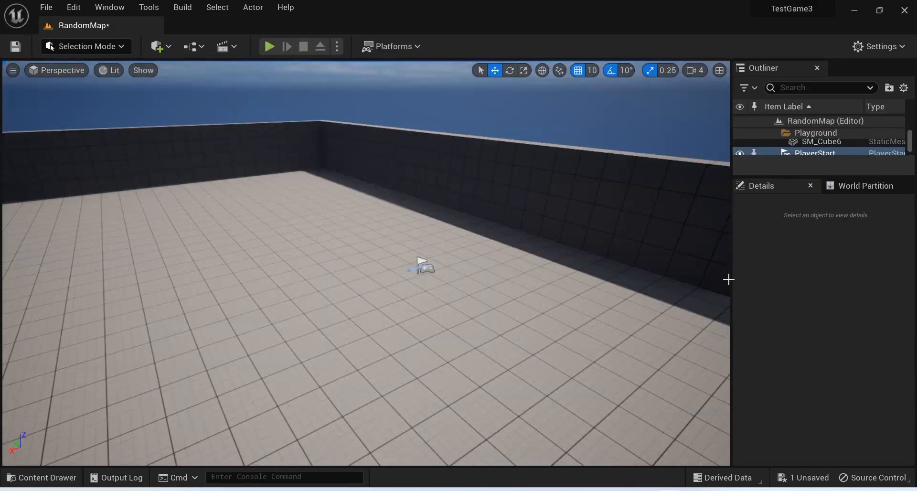
pyautogui.moveTo(749, 446)
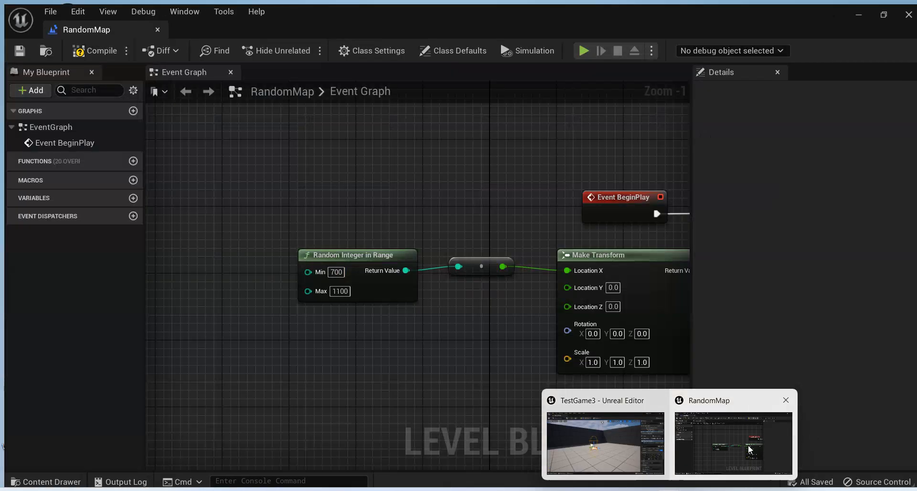
pyautogui.click(749, 449)
# Set the Random Integer in Range node's Min to 800 and Max to 900, and compile the Level Blueprint.
pyautogui.moveTo(540, 361); pyautogui.dragTo(480, 347, button='right')
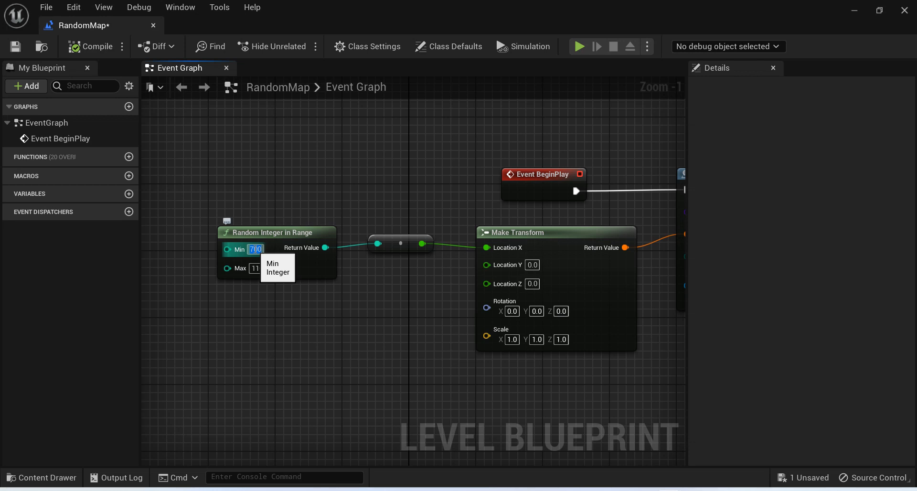
pyautogui.write('800')
pyautogui.press('Return')
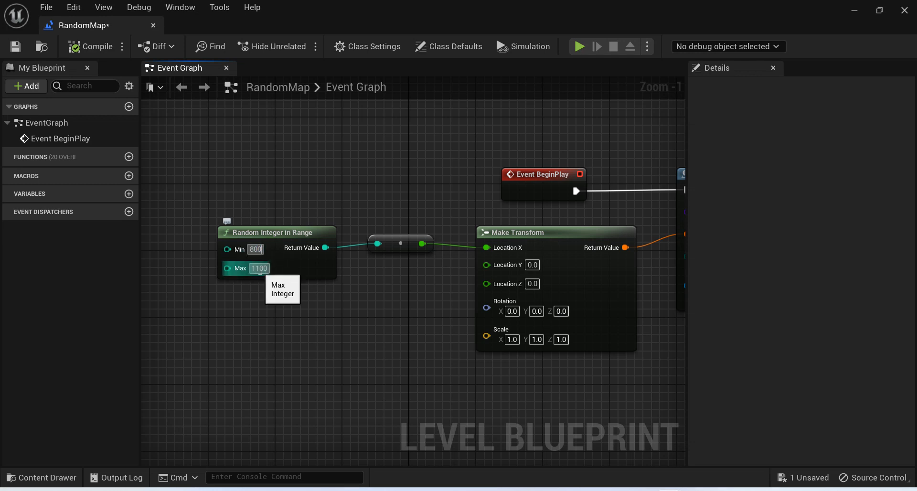
pyautogui.click(259, 268)
pyautogui.doubleClick(260, 269)
pyautogui.write('900')
pyautogui.press('Return')
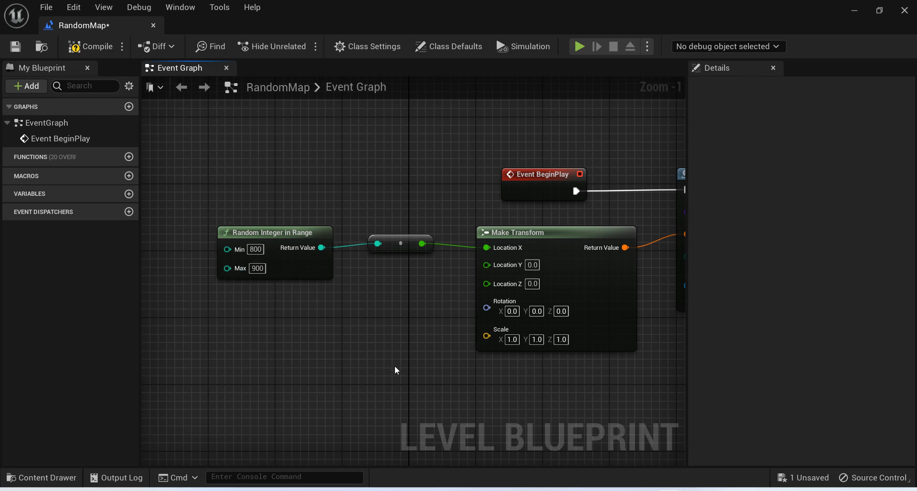
pyautogui.moveTo(394, 366); pyautogui.dragTo(248, 354, button='right')
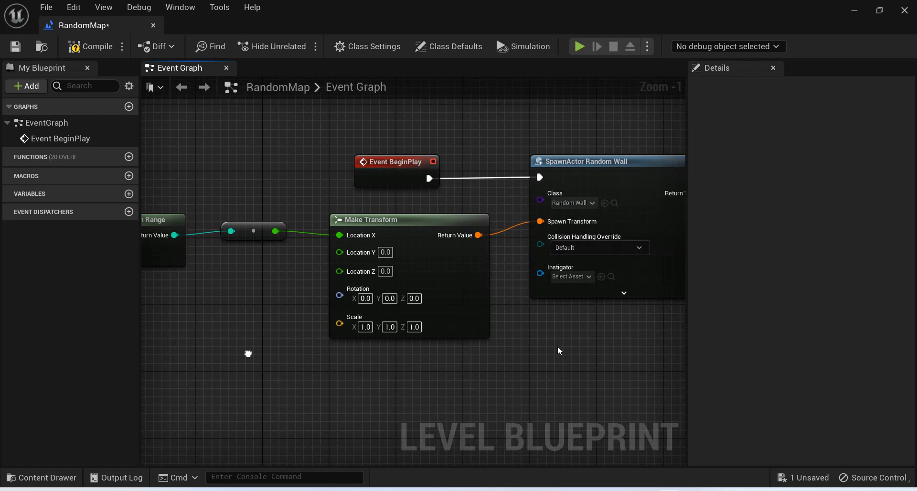
pyautogui.moveTo(568, 348); pyautogui.dragTo(403, 369, button='right')
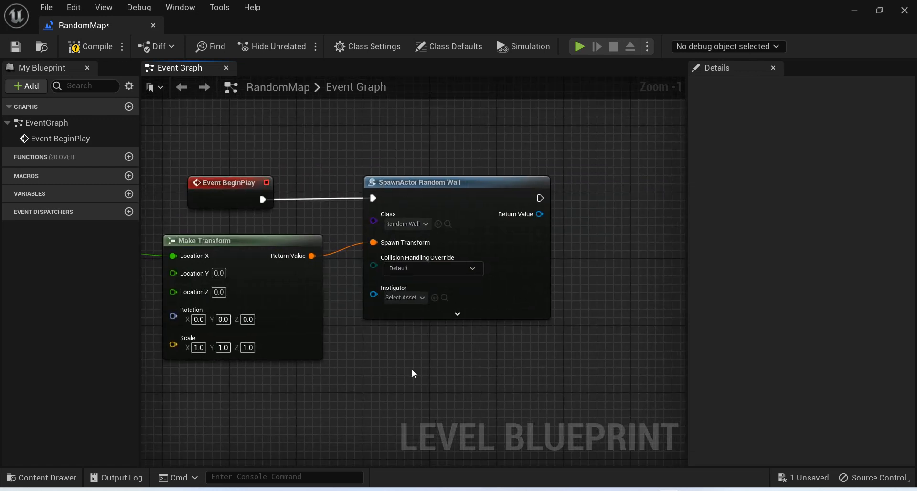
pyautogui.click(84, 48)
# Add a Print String node to the execution output of SpawnActor Random Wall and compile the Level Blueprint.
pyautogui.moveTo(592, 235); pyautogui.dragTo(481, 272, button='right')
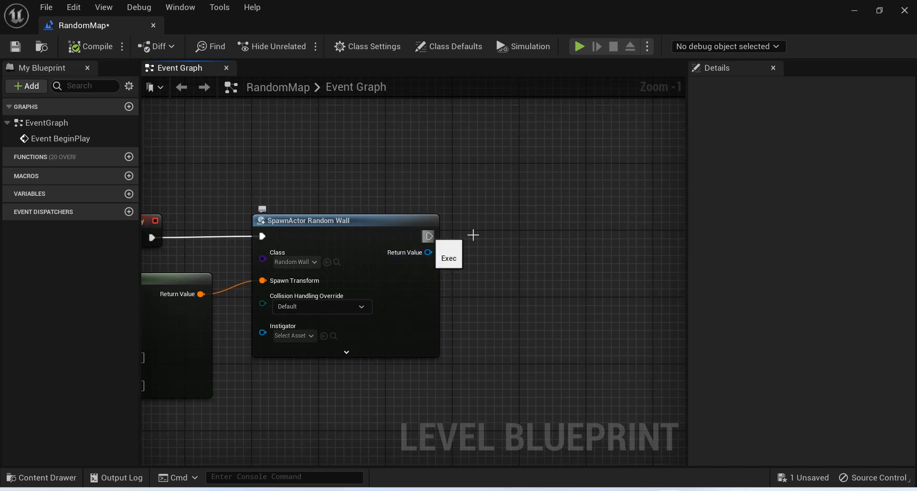
pyautogui.moveTo(429, 236); pyautogui.dragTo(514, 236)
pyautogui.write('t')
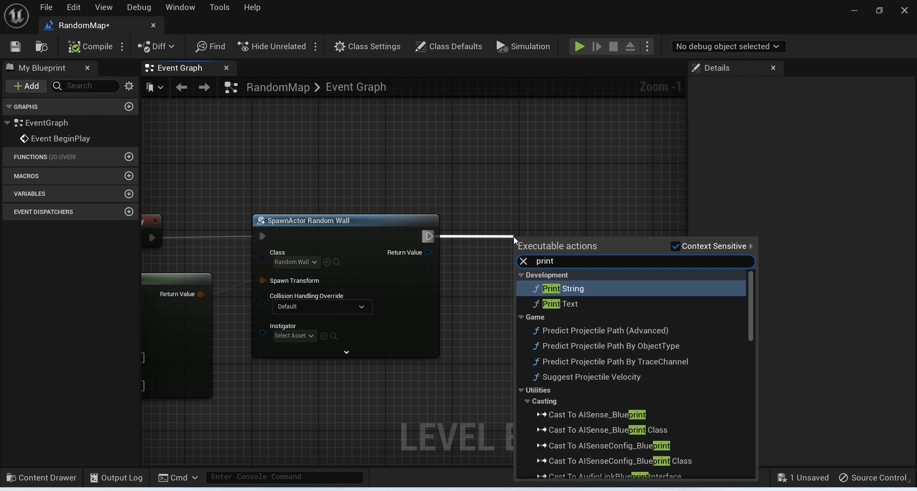
pyautogui.press('Return')
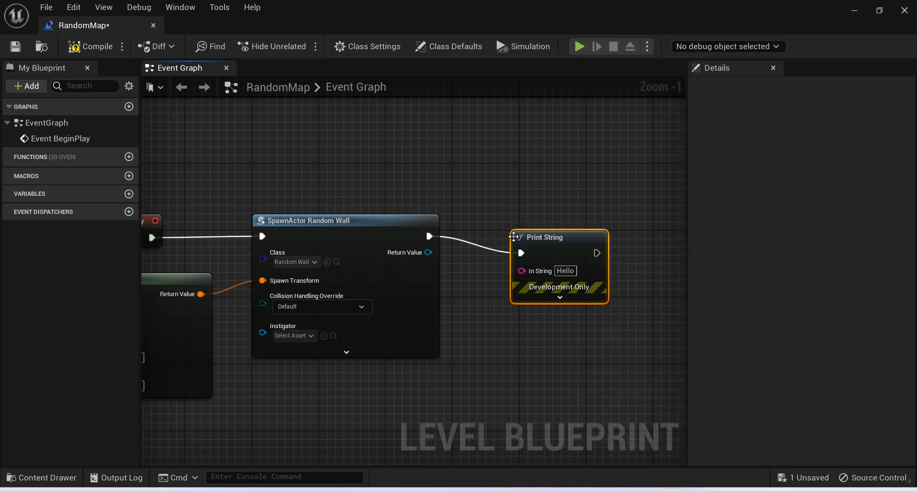
pyautogui.click(86, 50)
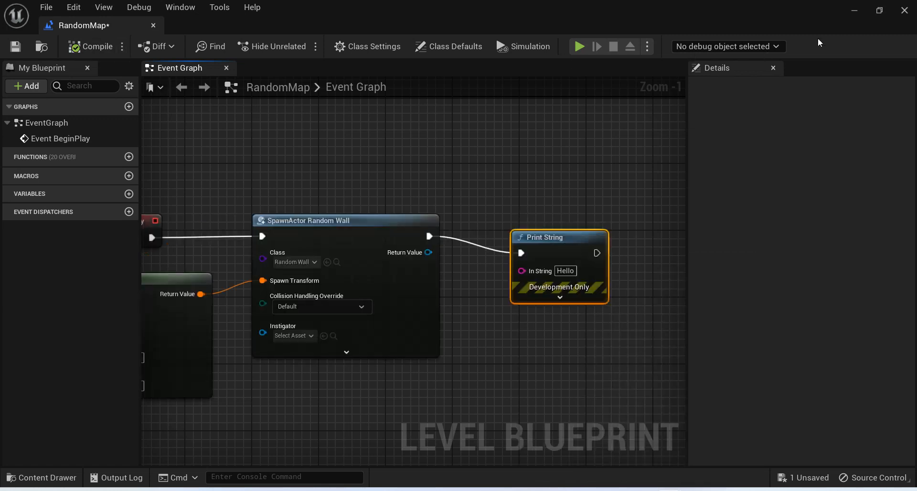
# Test the level in the editor viewport, check for the printed text and the wall, stop, and reopen the Level Blueprint.
pyautogui.click(856, 10)
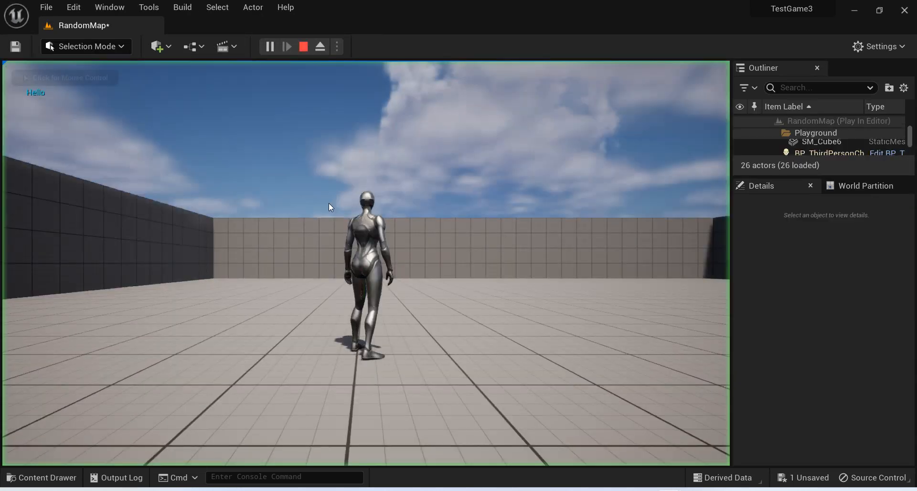
pyautogui.click(329, 204)
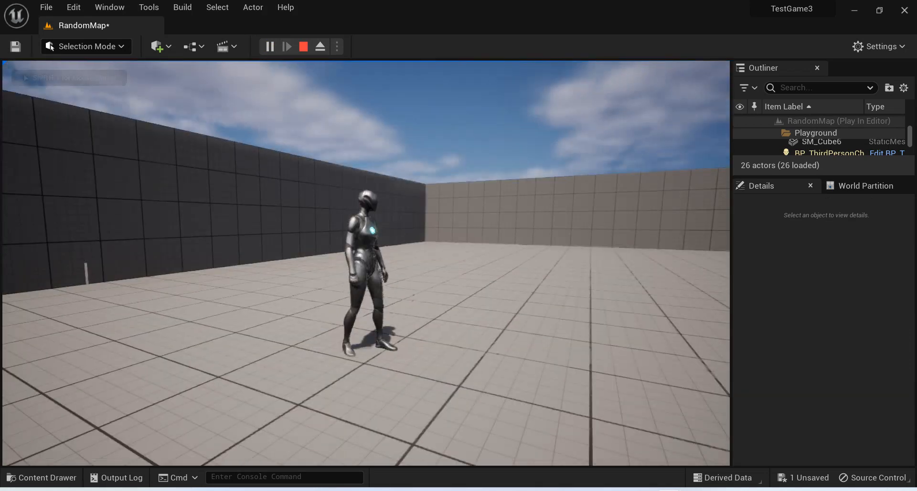
pyautogui.hotkey('shift', 'F1')
pyautogui.press('Escape')
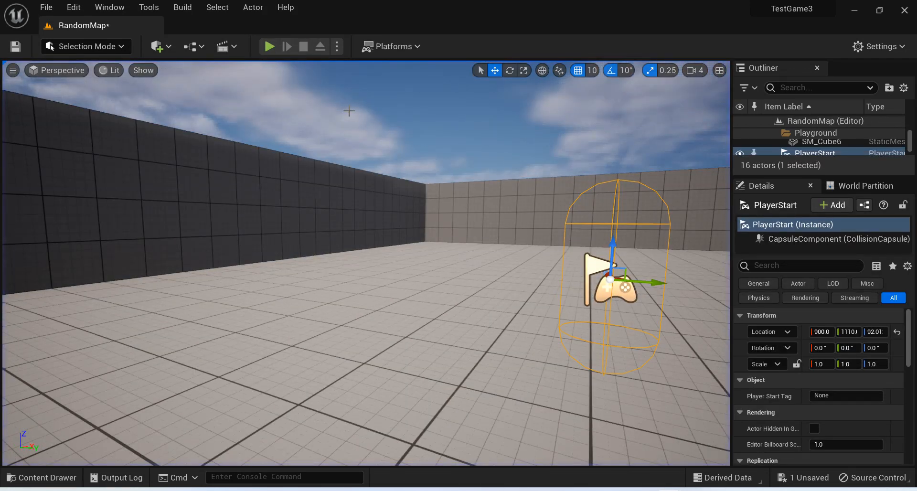
pyautogui.moveTo(669, 489)
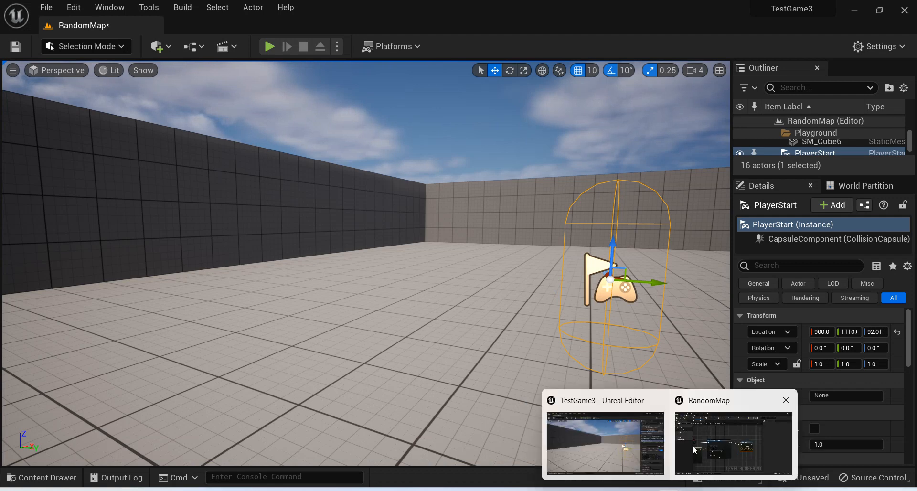
pyautogui.click(710, 441)
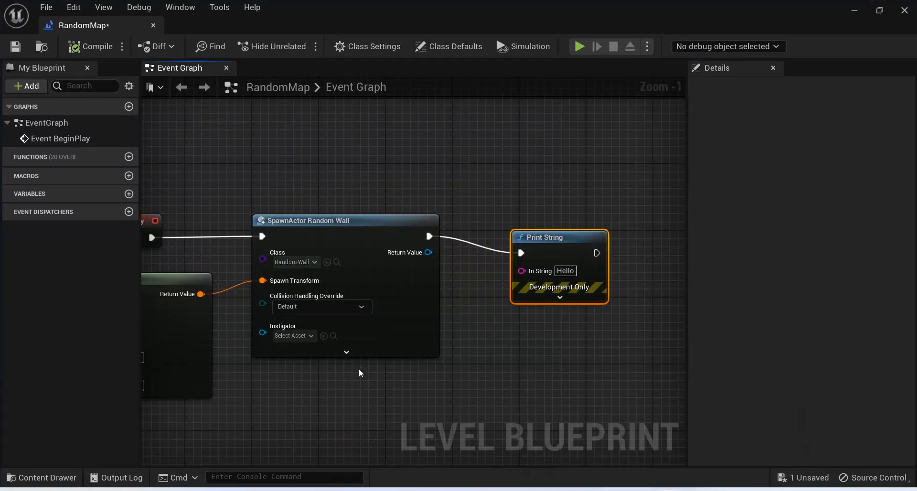
# Set the Random Integer in Range node's Min to 850 and save the Level Blueprint.
pyautogui.moveTo(317, 373); pyautogui.dragTo(786, 338, button='right')
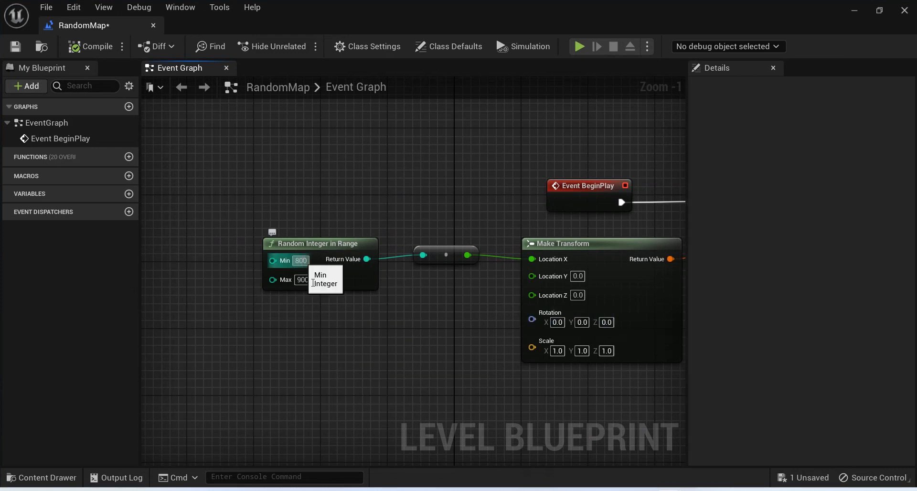
pyautogui.click(301, 261)
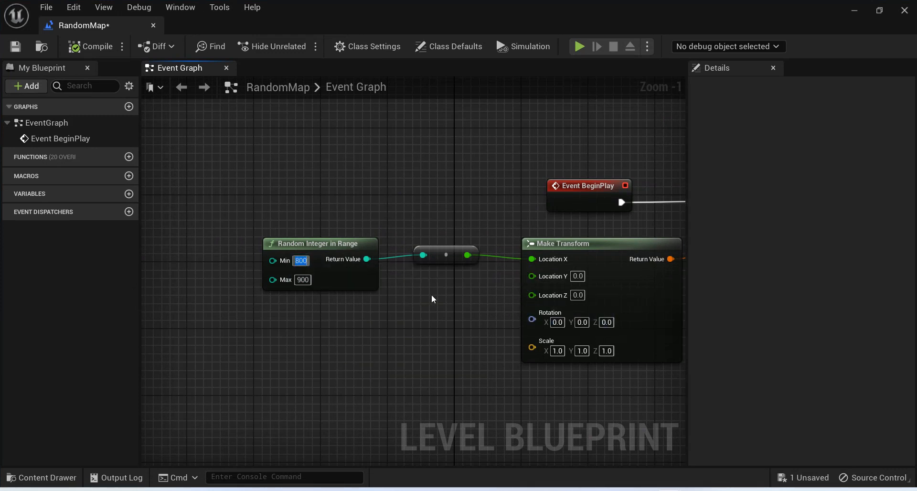
pyautogui.write('850')
pyautogui.hotkey('ctrl', 's')
# Play the level, run the character up to the boundary wall to examine the spawned wall, stop, and return to the Level Blueprint.
pyautogui.click(856, 10)
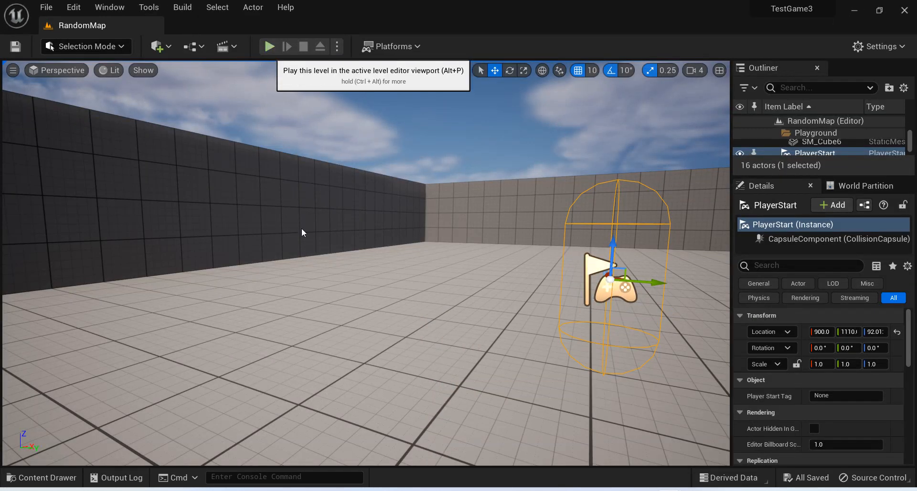
pyautogui.hotkey('alt', 'p')
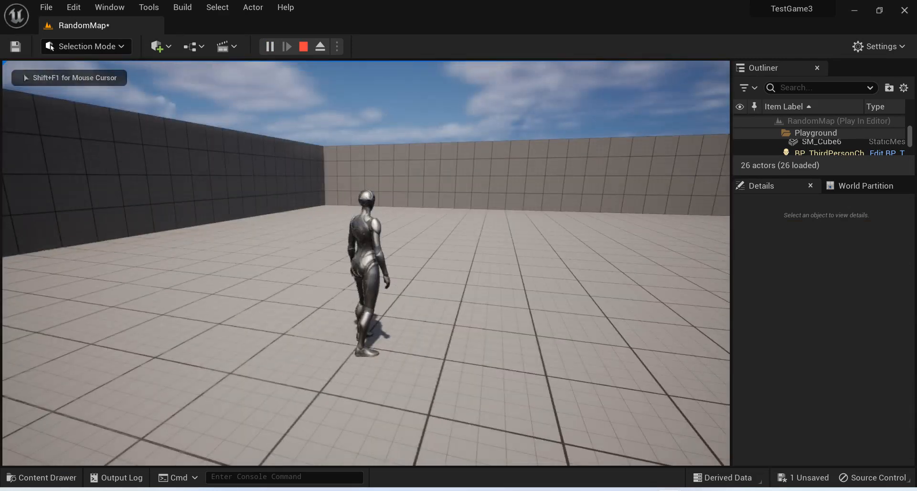
pyautogui.press('w')
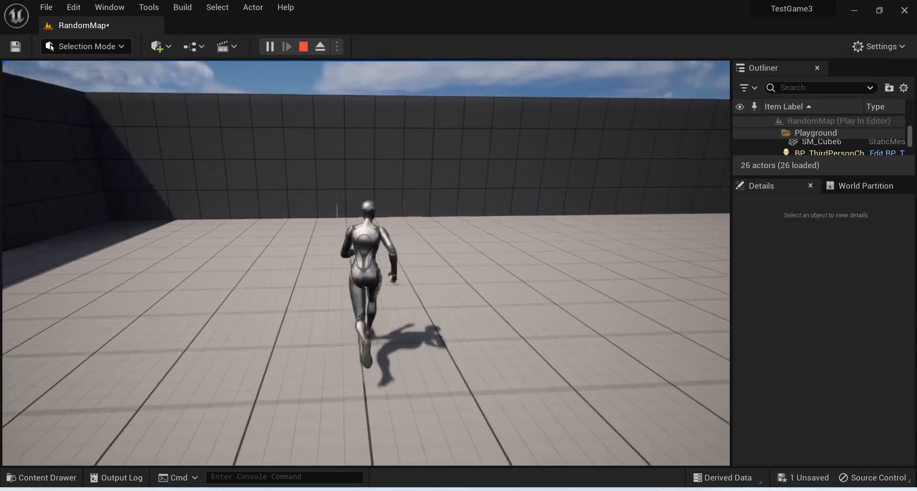
pyautogui.press('a')
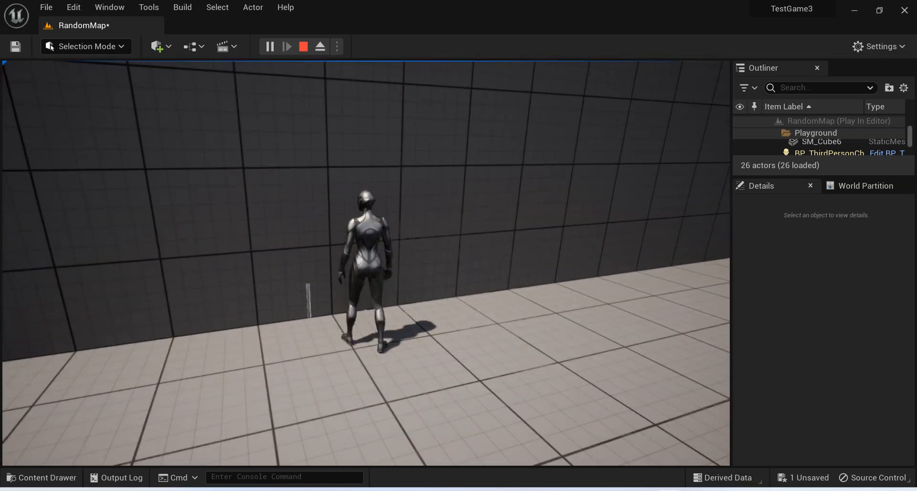
pyautogui.press('a')
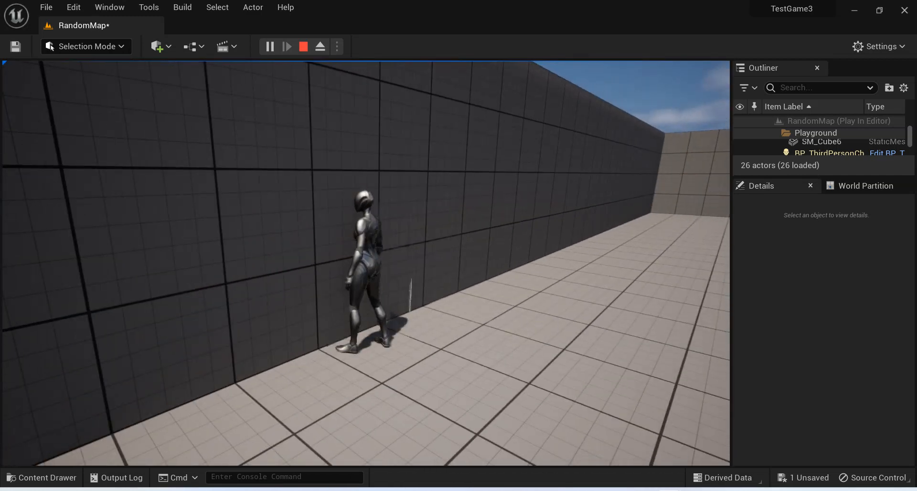
pyautogui.press('w')
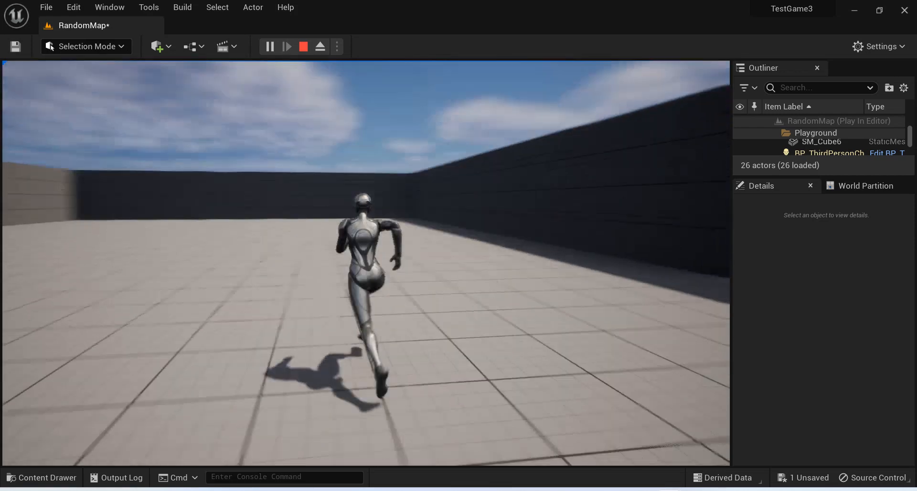
pyautogui.press('Escape')
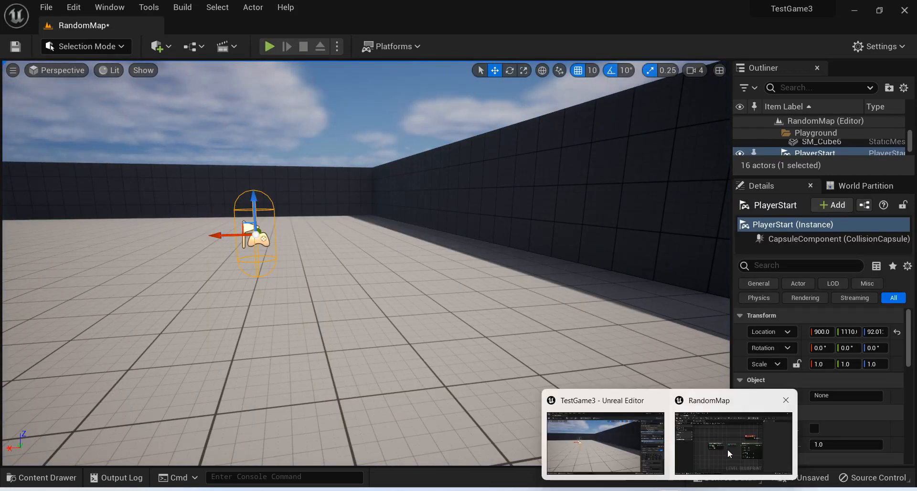
pyautogui.click(727, 449)
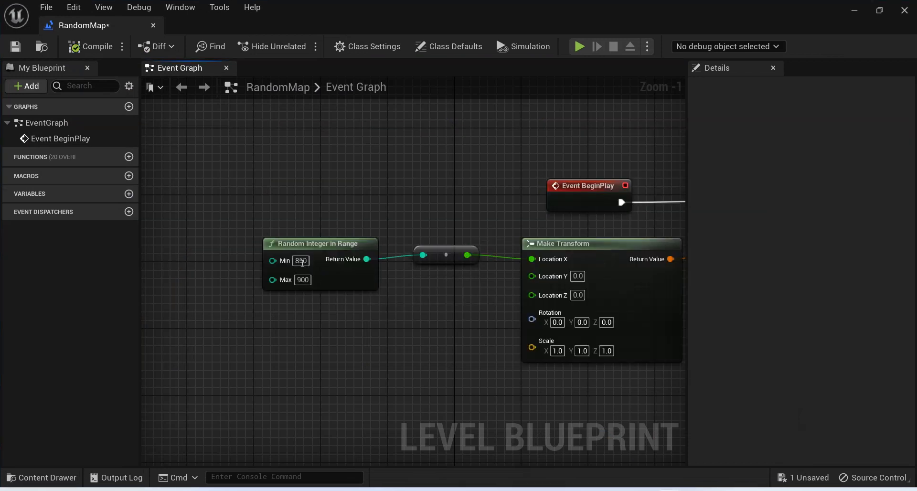
# Set the Random Integer in Range node's Min to 900.
pyautogui.click(301, 261)
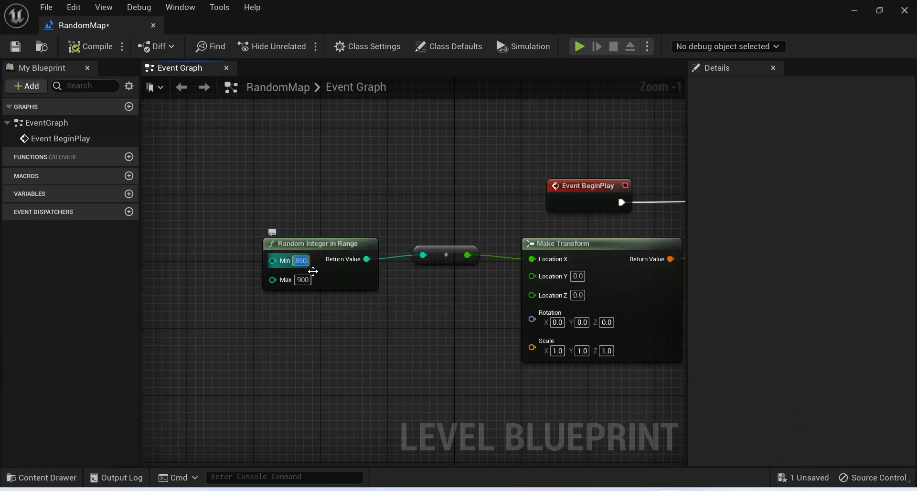
pyautogui.write('900')
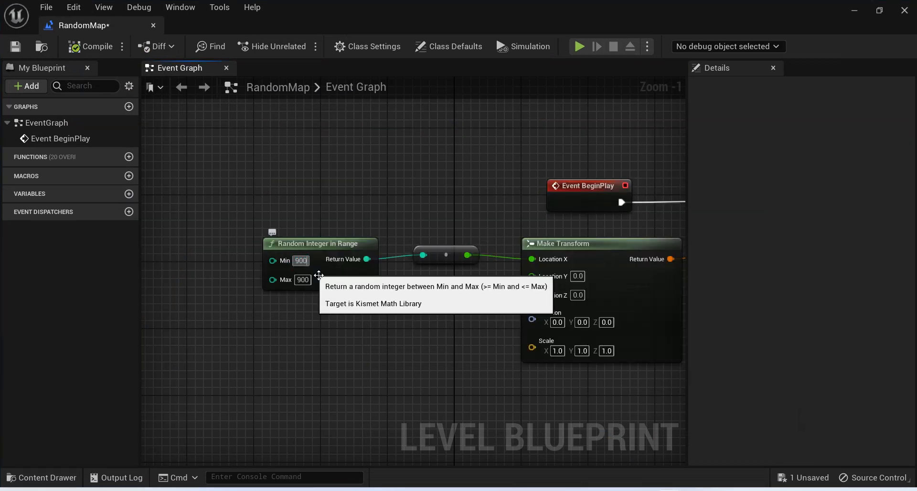
pyautogui.click(342, 200)
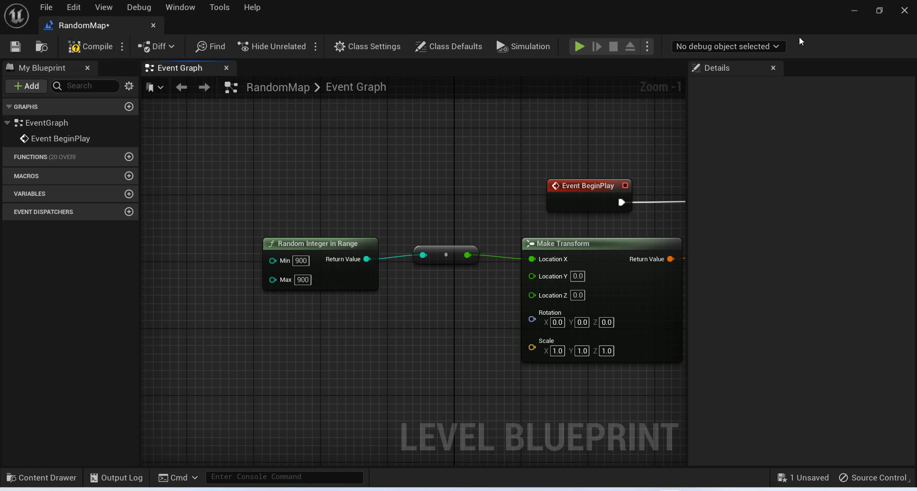
# Play the level in the editor viewport to check the spawned wall, stop, and return to the Level Blueprint.
pyautogui.click(854, 10)
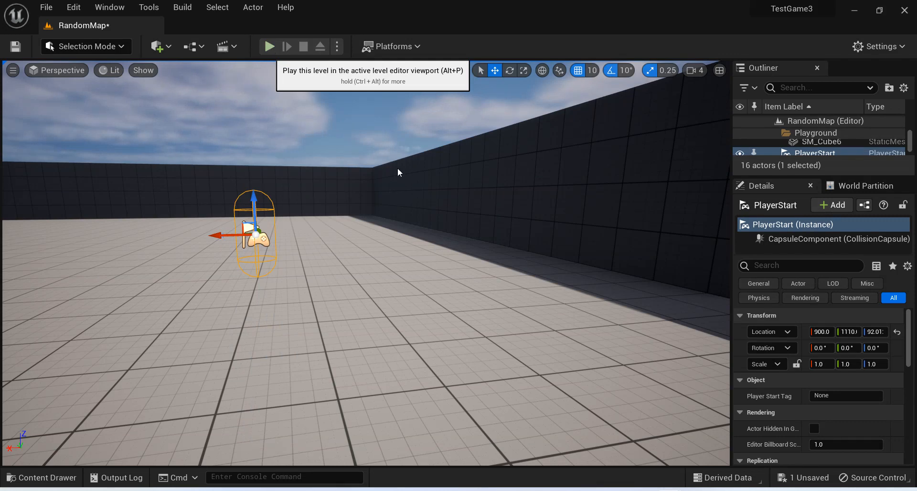
pyautogui.click(457, 270)
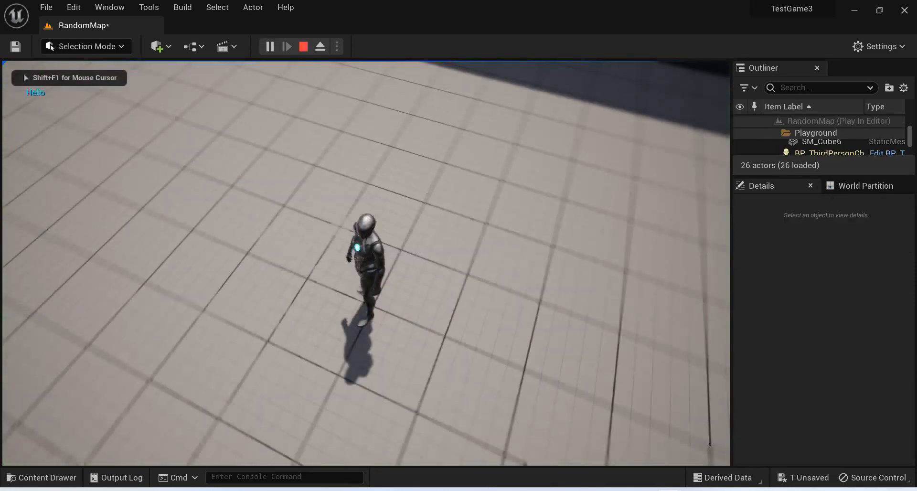
pyautogui.press('Escape')
pyautogui.moveTo(668, 490)
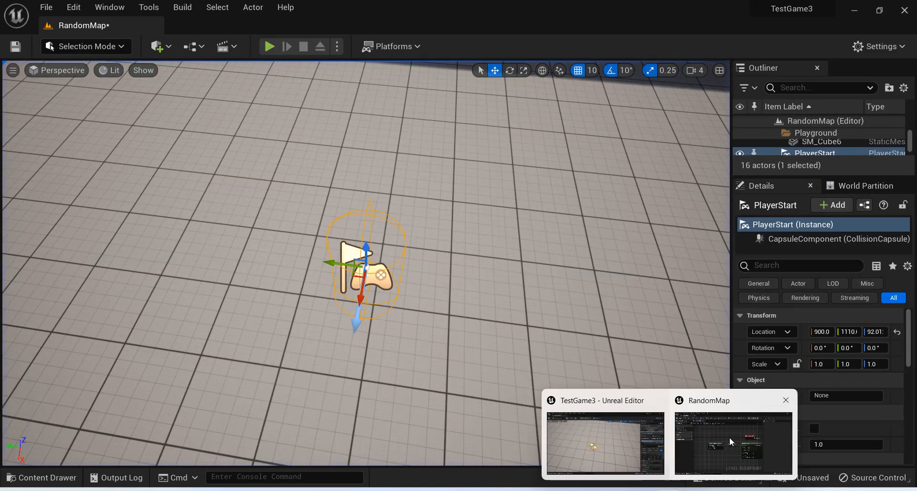
pyautogui.click(729, 437)
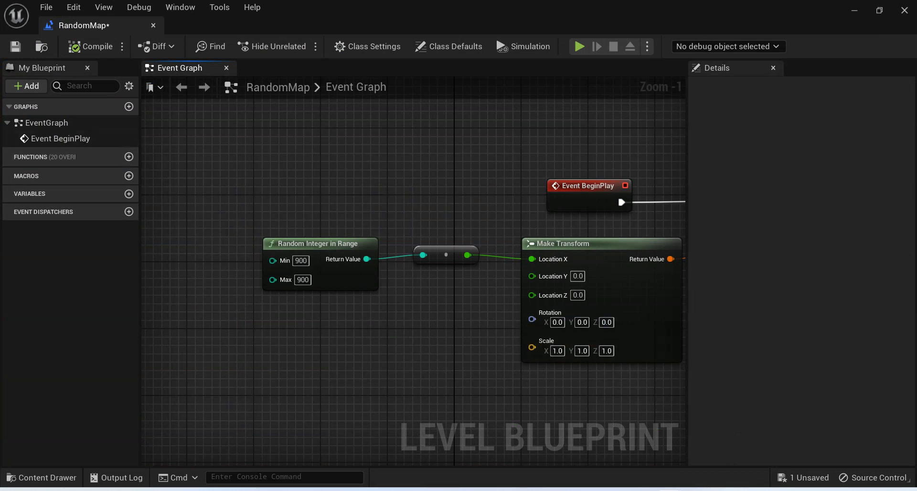
# Delete the integer-to-double conversion node and the Random Integer in Range node feeding Make Transform's Location X.
pyautogui.moveTo(422, 340); pyautogui.dragTo(276, 306, button='right')
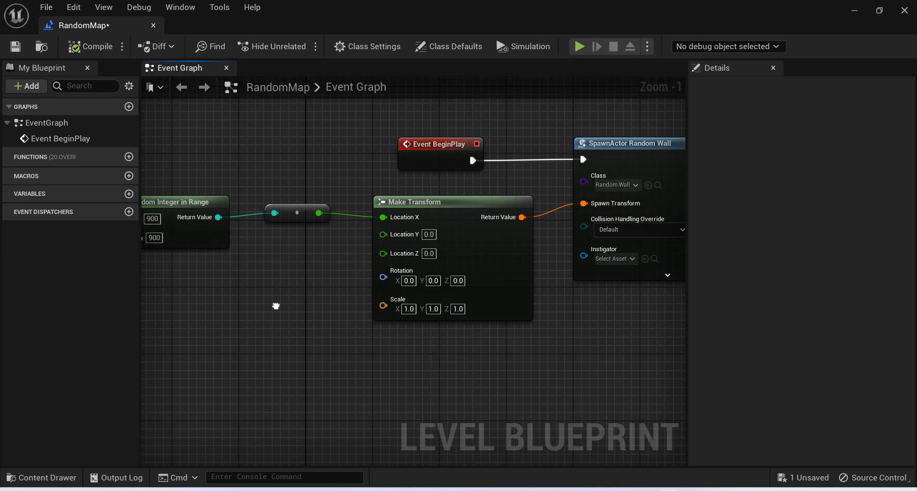
pyautogui.moveTo(276, 305); pyautogui.dragTo(324, 346, button='right')
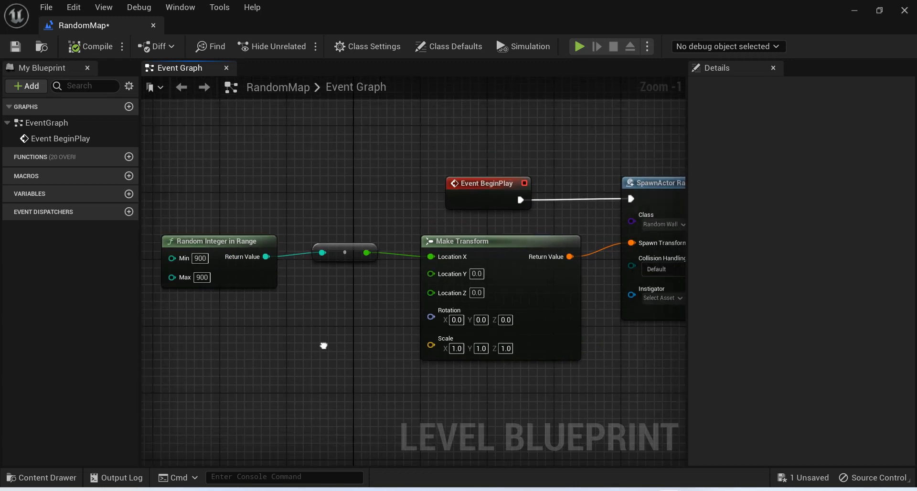
pyautogui.click(347, 253)
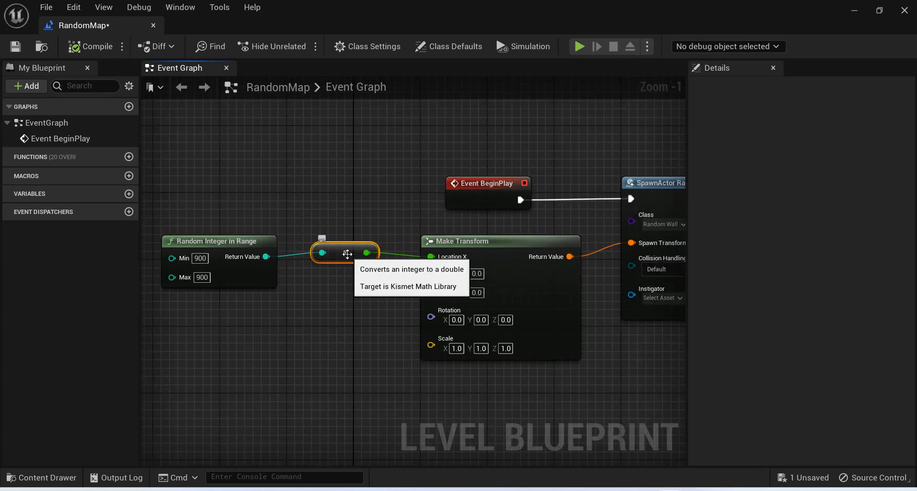
pyautogui.press('Delete')
pyautogui.click(261, 270)
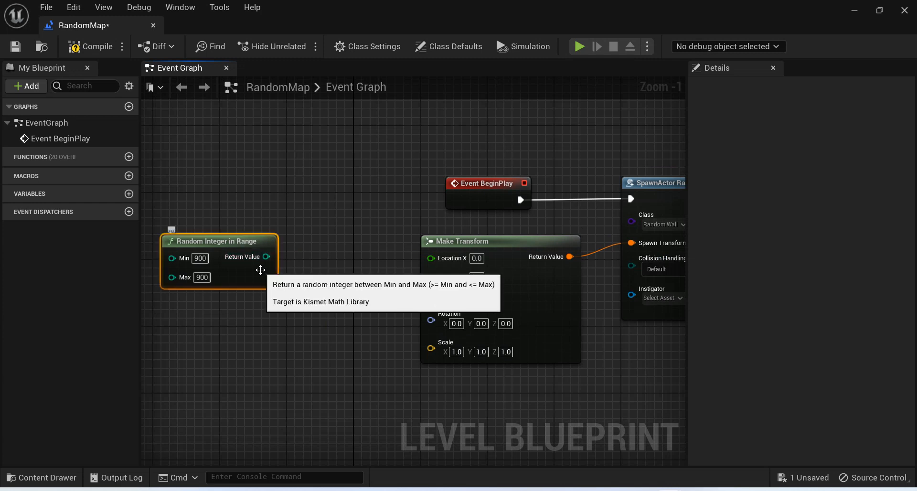
pyautogui.press('Delete')
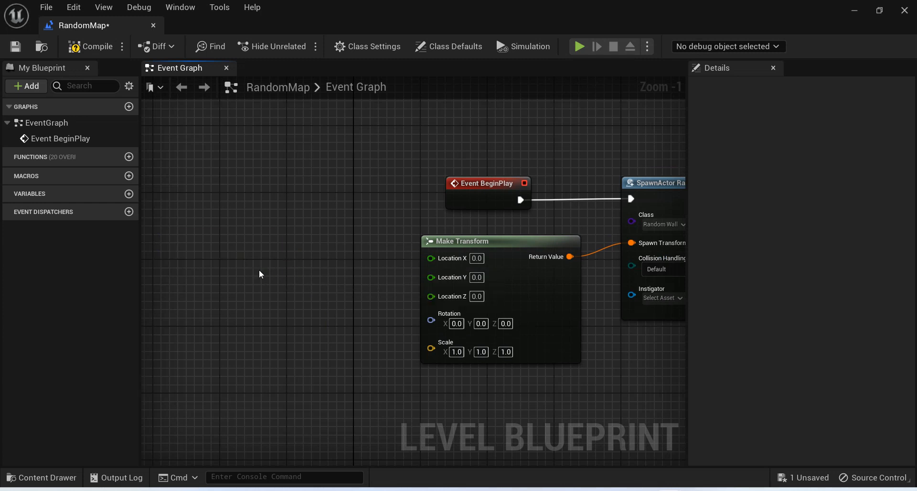
# Search the blueprint actions for "random in range" and add a Random Integer in Range node before Make Transform.
pyautogui.rightClick(259, 270)
pyautogui.write('random ')
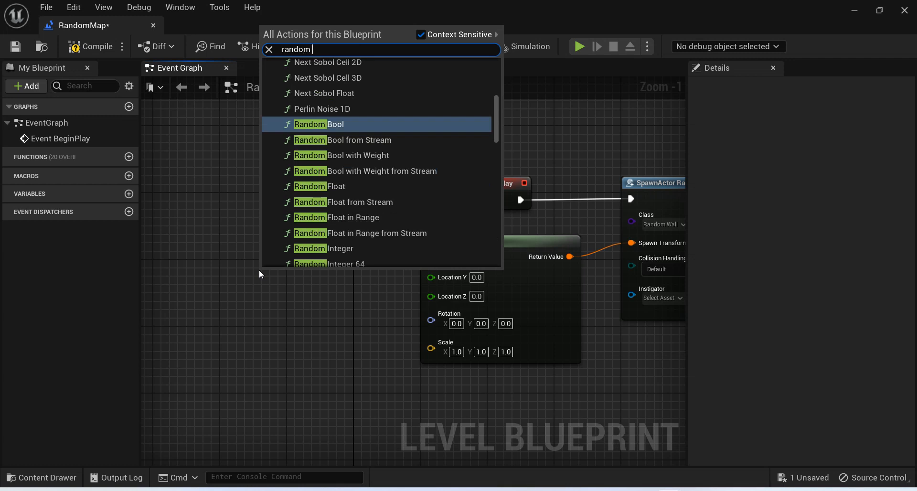
pyautogui.write('double')
pyautogui.press('BackSpace')
pyautogui.press('BackSpace')
pyautogui.press('BackSpace')
pyautogui.press('BackSpace')
pyautogui.press('BackSpace')
pyautogui.press('BackSpace')
pyautogui.press('BackSpace')
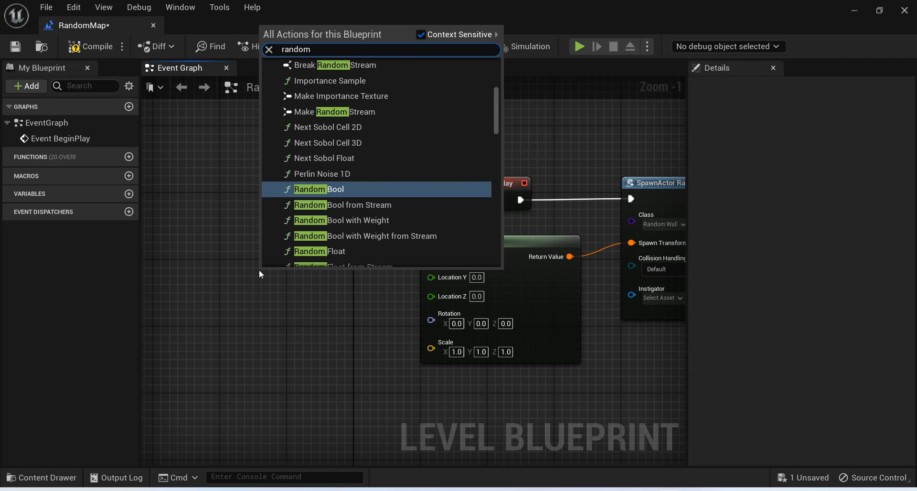
pyautogui.write('in range')
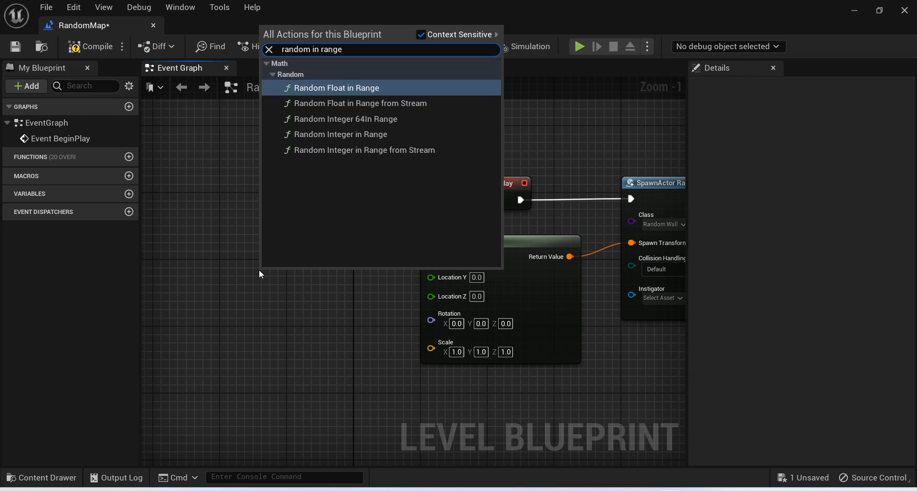
pyautogui.press('Down')
pyautogui.press('Down')
pyautogui.press('Down')
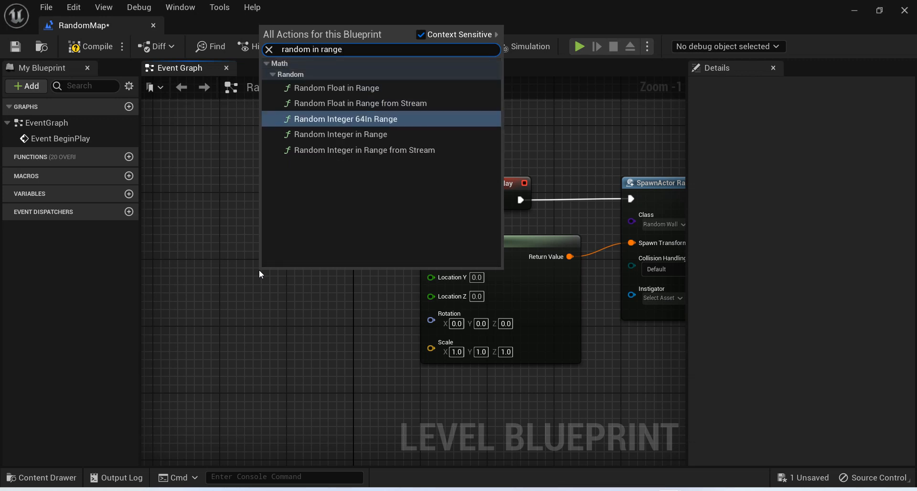
pyautogui.press('Return')
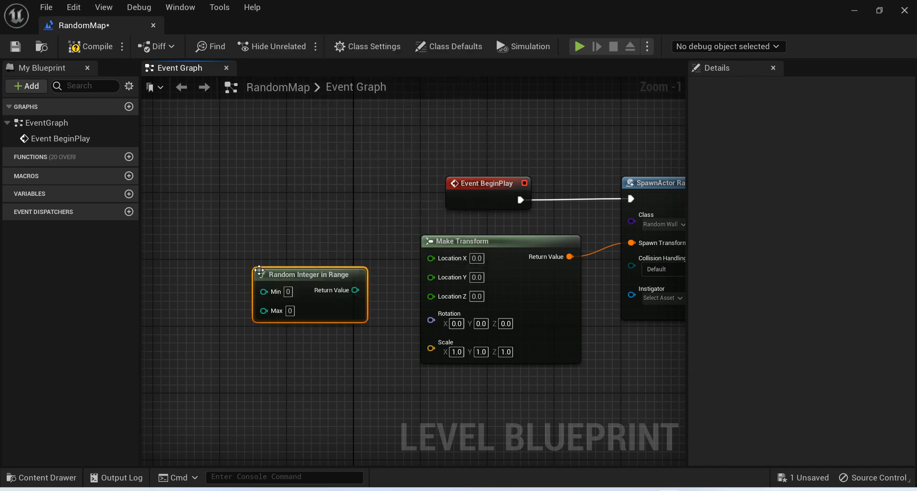
# Connect the new Random Integer in Range node's Return Value to Make Transform's Location X and place the node clear of the conversion node.
pyautogui.moveTo(285, 276); pyautogui.dragTo(251, 263)
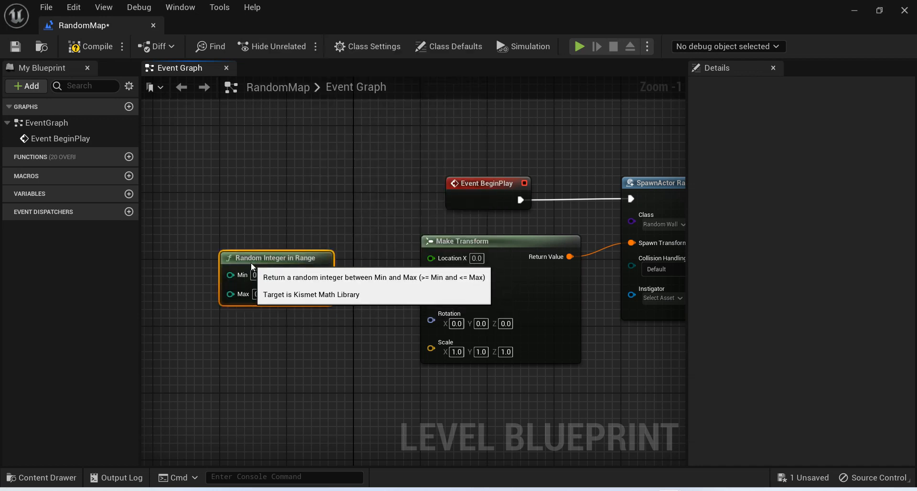
pyautogui.moveTo(320, 274); pyautogui.dragTo(442, 257)
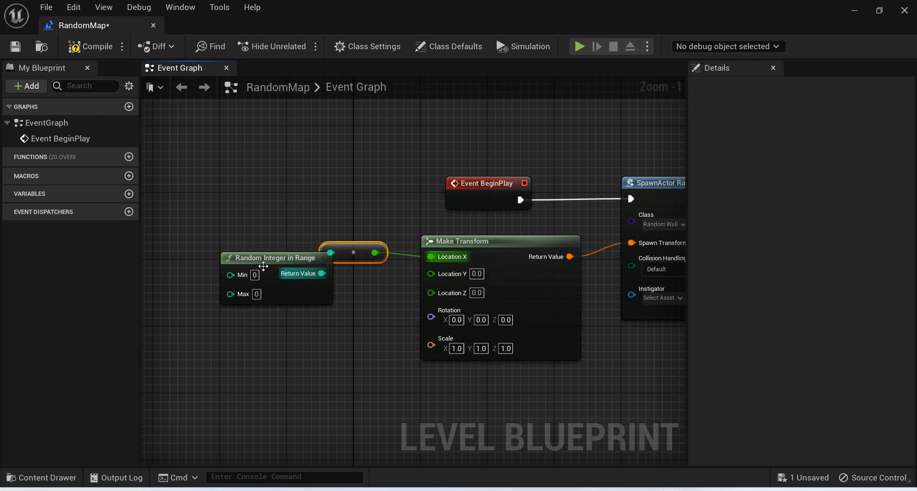
pyautogui.moveTo(265, 266); pyautogui.dragTo(238, 249)
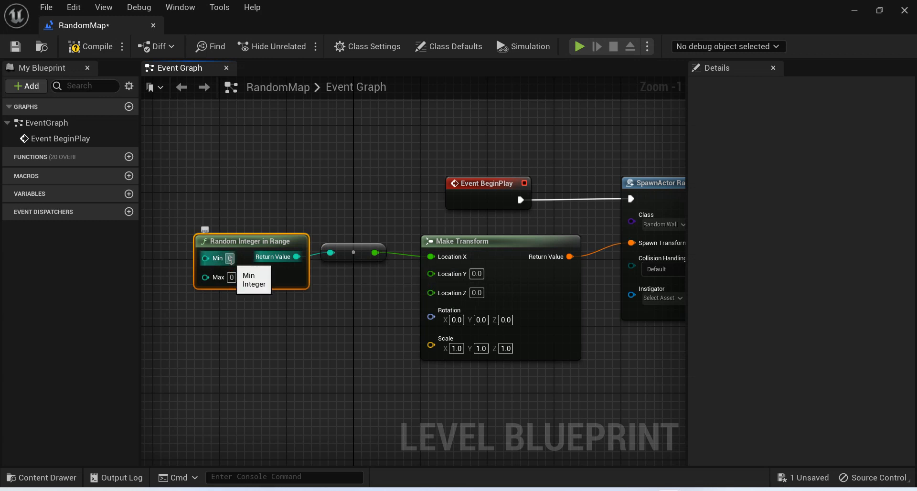
# Set the Random Integer in Range node's Min to 900 and Max to 910, and compile the Level Blueprint.
pyautogui.write('900')
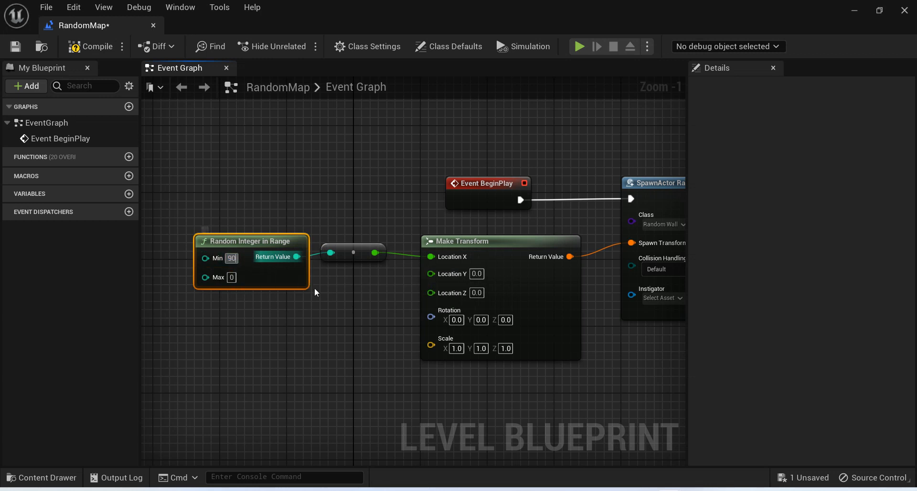
pyautogui.click(232, 277)
pyautogui.click(234, 278)
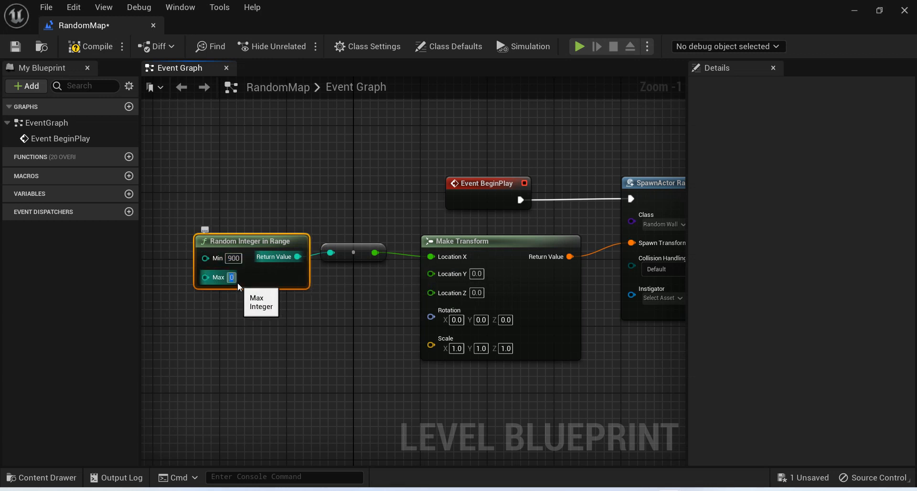
pyautogui.write('910')
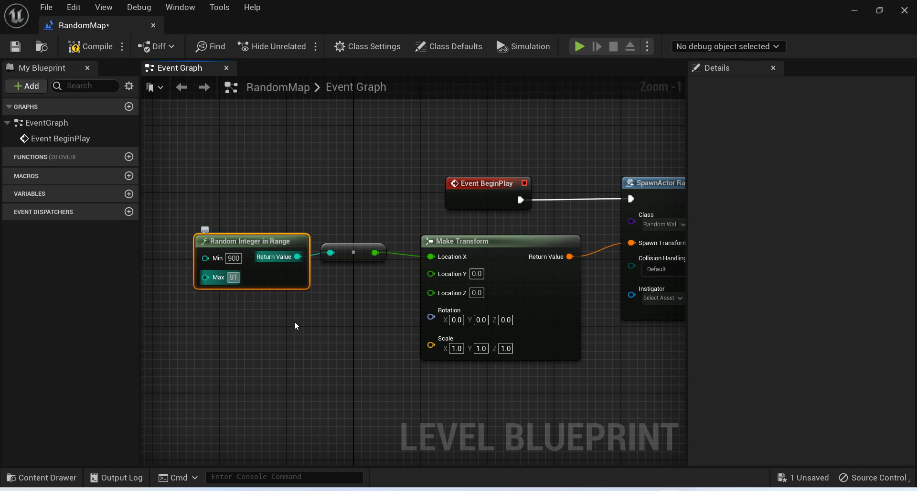
pyautogui.press('Return')
pyautogui.click(161, 111)
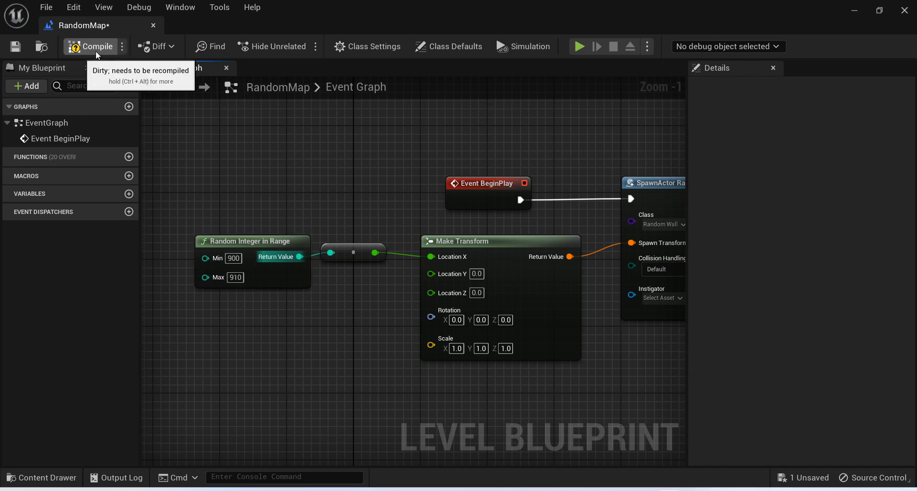
pyautogui.click(91, 46)
# In the level editor, set the PlayerStart's X location to 908 and save the level.
pyautogui.click(855, 11)
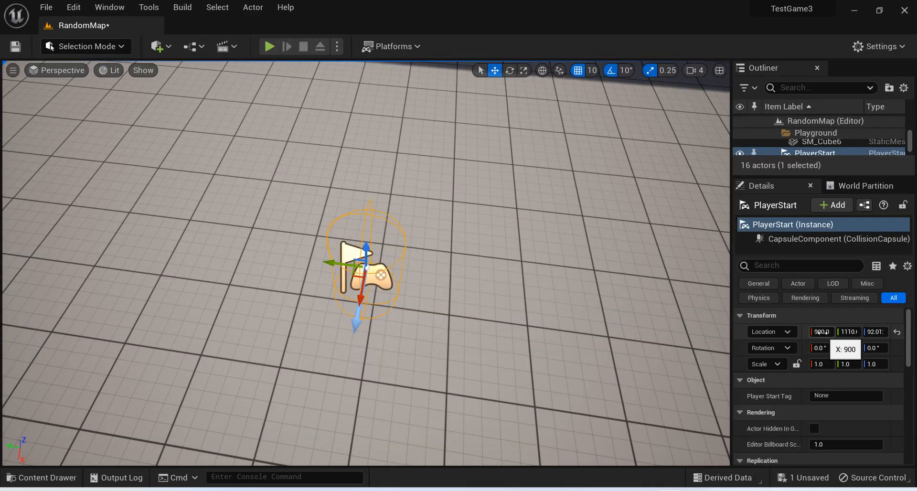
pyautogui.moveTo(821, 330)
pyautogui.mouseDown()
pyautogui.moveTo(812, 331)
pyautogui.moveTo(823, 330)
pyautogui.mouseUp()
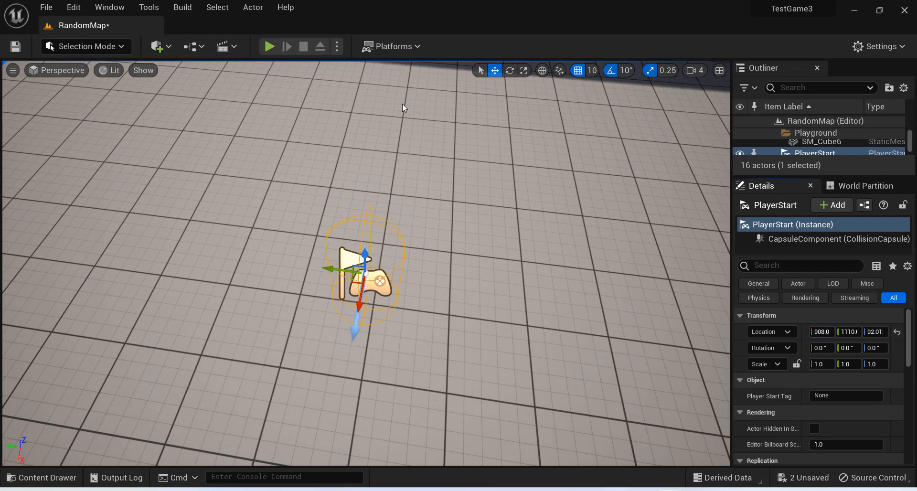
pyautogui.hotkey('ctrl', 's')
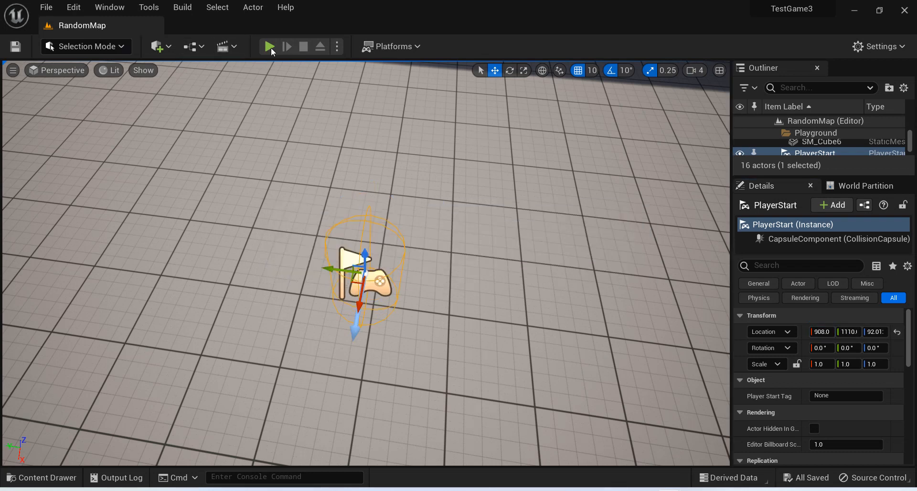
# Play the level, look around the character for the spawned wall, stop, and return to the Level Blueprint.
pyautogui.click(270, 46)
pyautogui.click(276, 185)
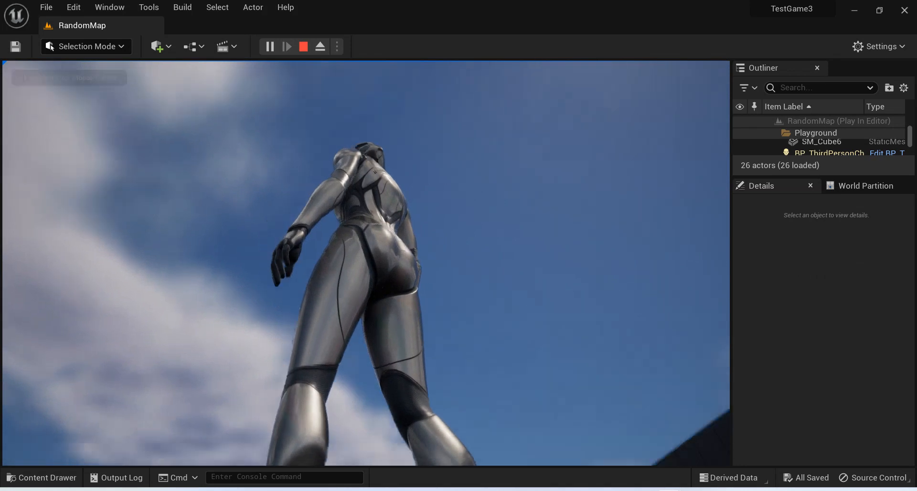
pyautogui.press('Escape')
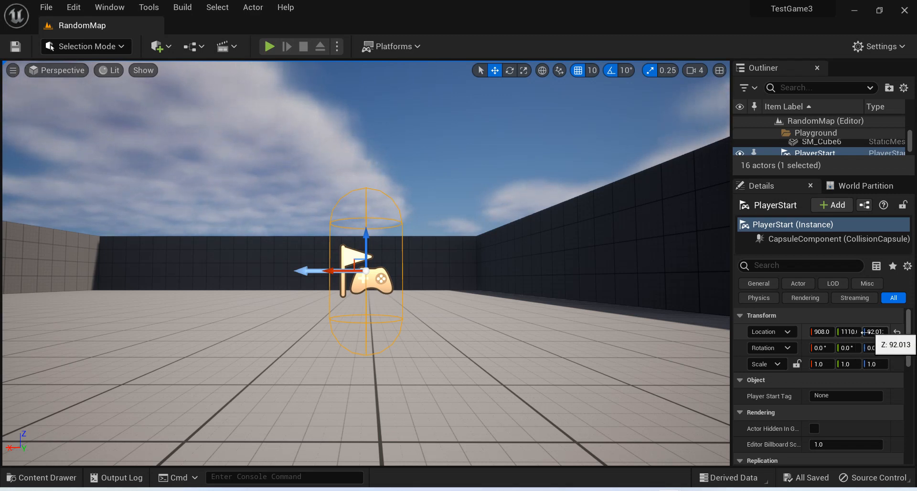
pyautogui.moveTo(670, 490)
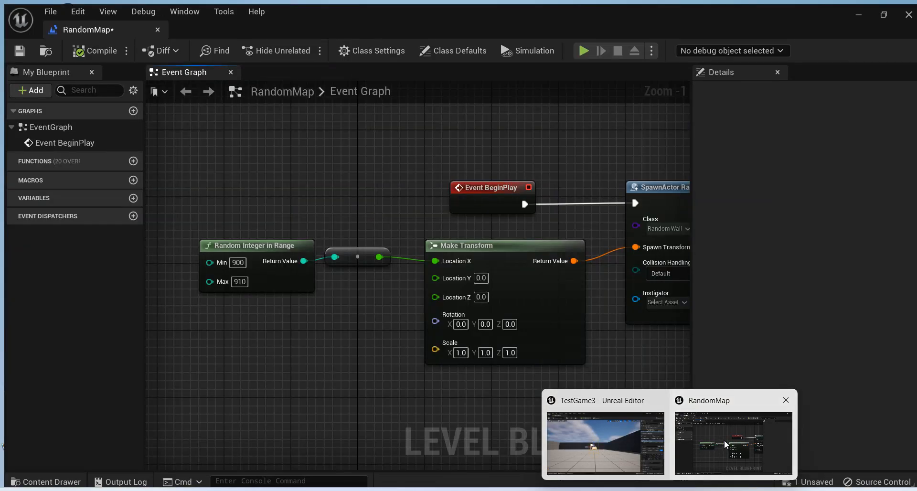
pyautogui.click(725, 440)
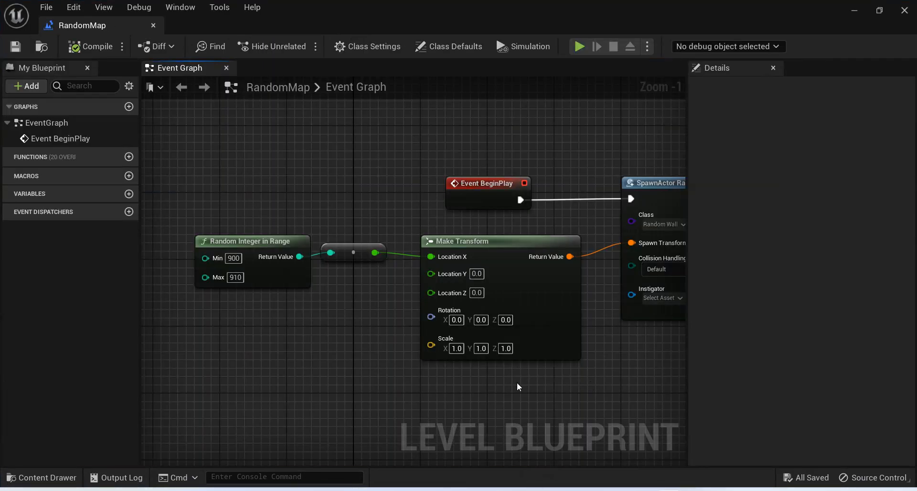
# Duplicate the Random Integer in Range node below the original and connect the copy's Return Value to Make Transform's Location Y, spacing out the nodes.
pyautogui.moveTo(512, 397); pyautogui.dragTo(550, 382, button='right')
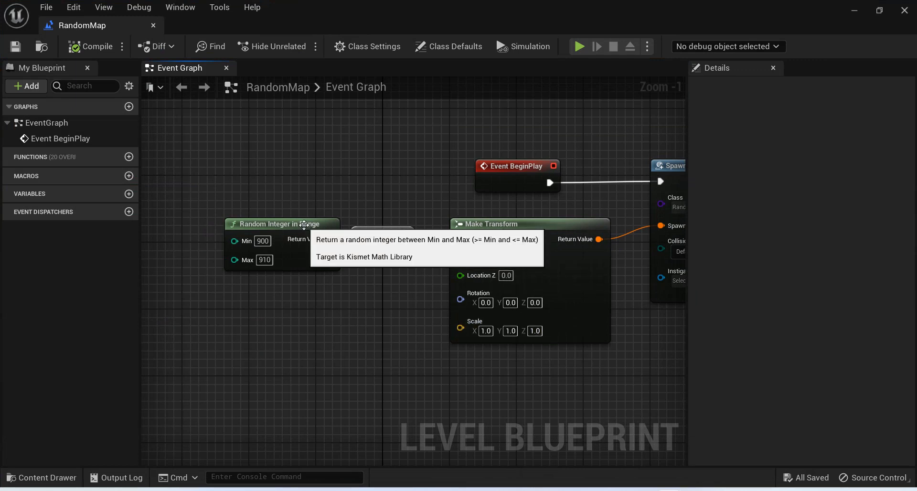
pyautogui.moveTo(305, 225); pyautogui.dragTo(279, 206)
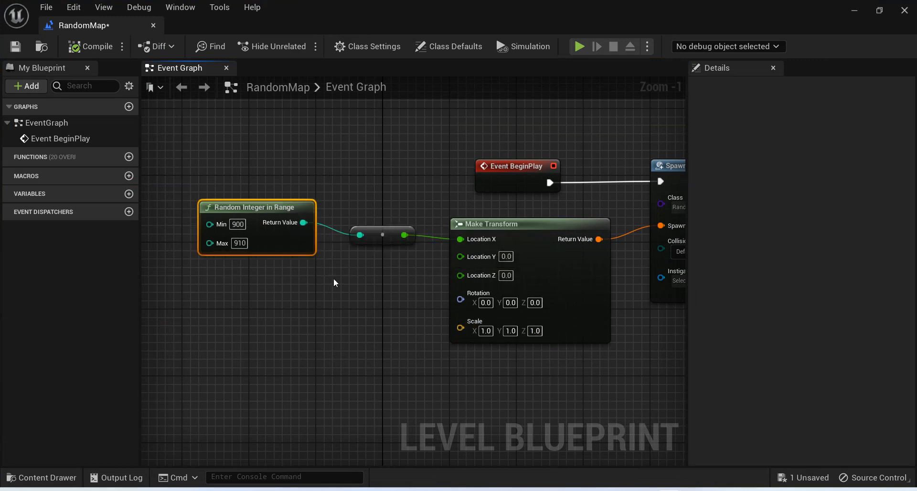
pyautogui.hotkey('ctrl', 'v')
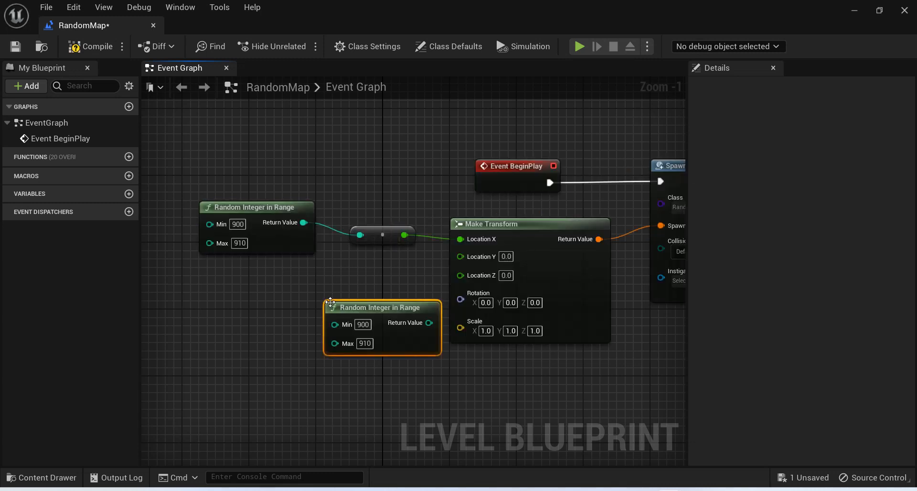
pyautogui.moveTo(439, 324); pyautogui.dragTo(463, 256)
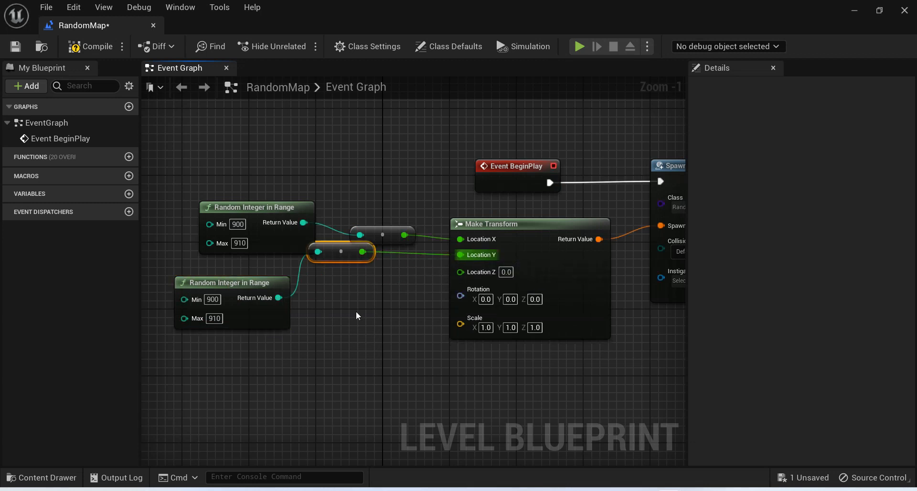
pyautogui.moveTo(345, 251); pyautogui.dragTo(347, 282)
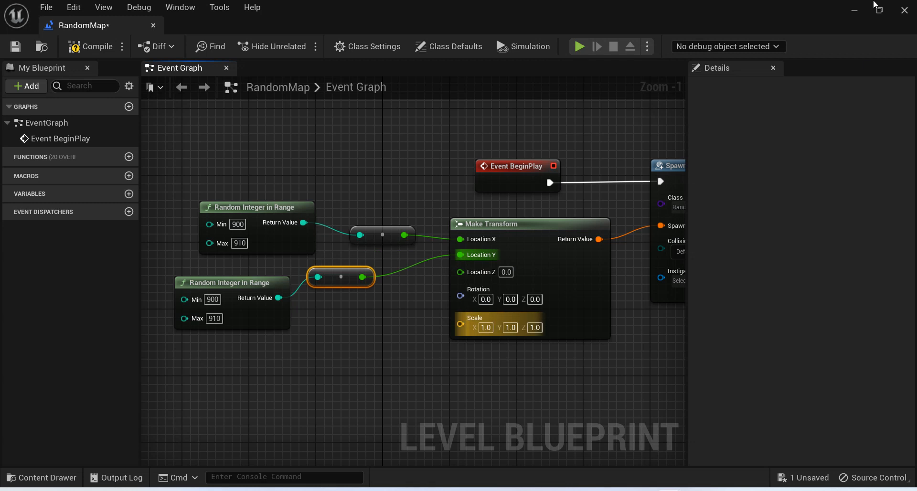
# Check the PlayerStart's location values in the level editor and return to the Level Blueprint.
pyautogui.click(855, 11)
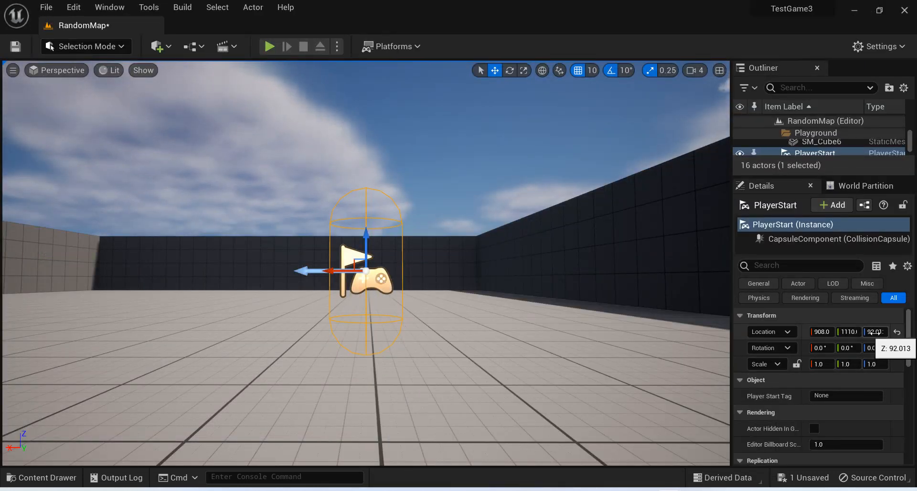
pyautogui.moveTo(669, 488)
pyautogui.click(741, 440)
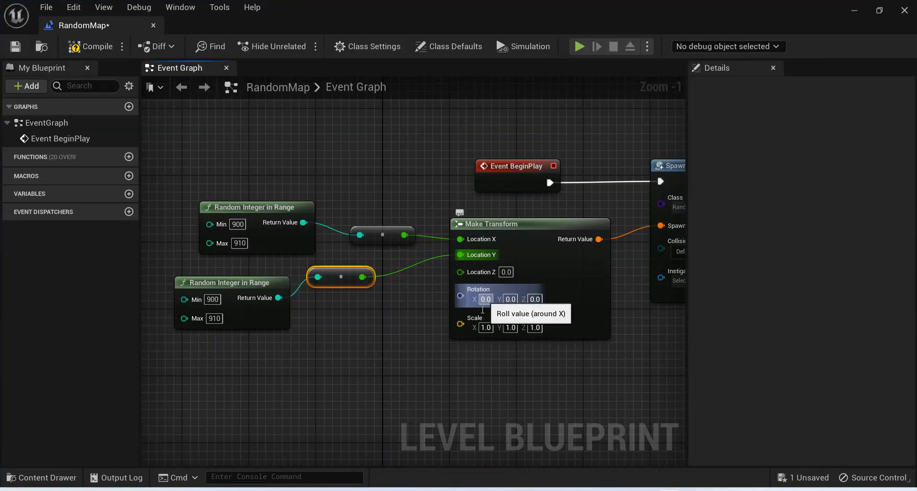
# Set Make Transform's Location Z to 92.
pyautogui.click(508, 272)
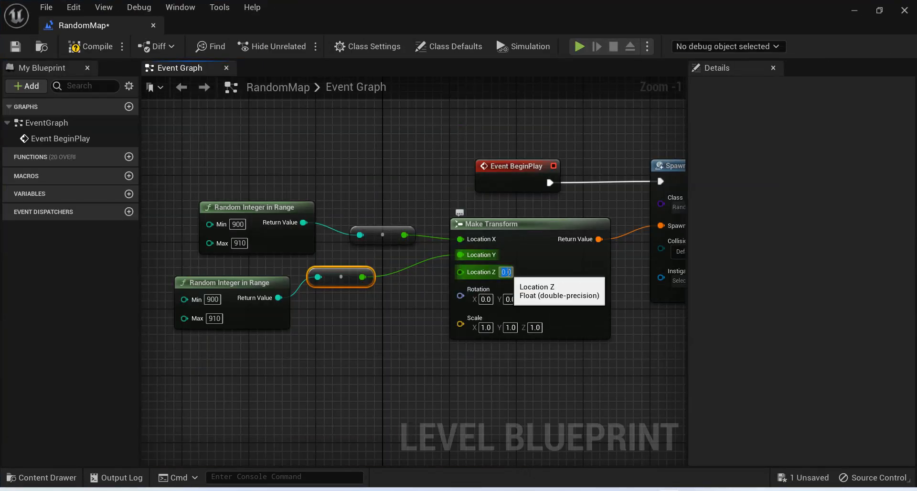
pyautogui.write('92')
pyautogui.press('Return')
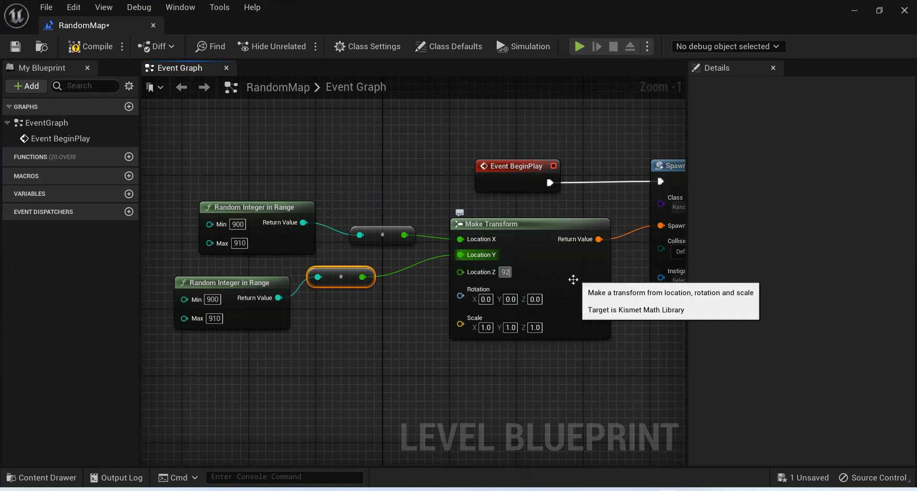
# Set the lower Random Integer in Range node's Min to 1000 and Max to 1100, and compile the blueprint.
pyautogui.click(213, 299)
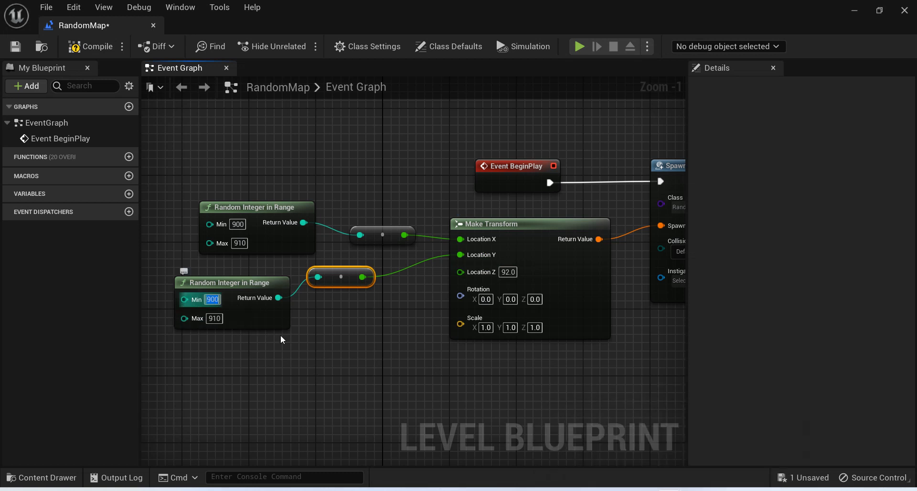
pyautogui.write('1000')
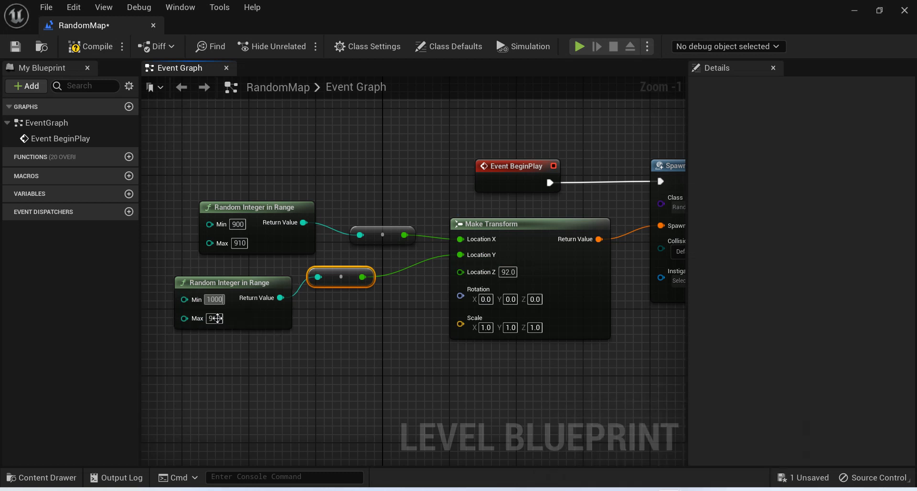
pyautogui.click(218, 319)
pyautogui.write('100')
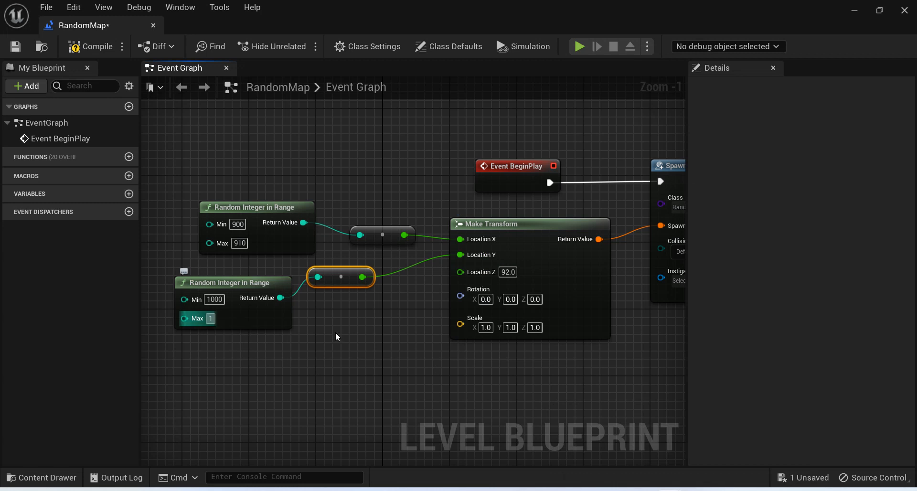
pyautogui.press('Return')
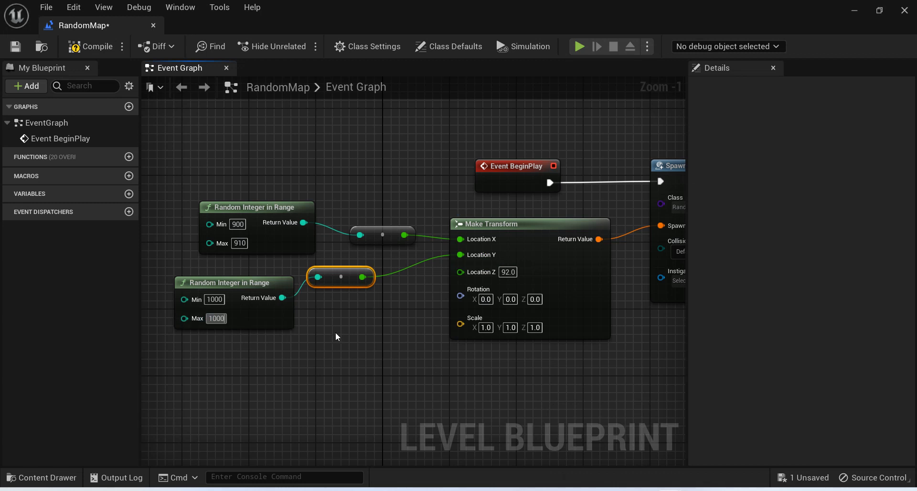
pyautogui.write('1100')
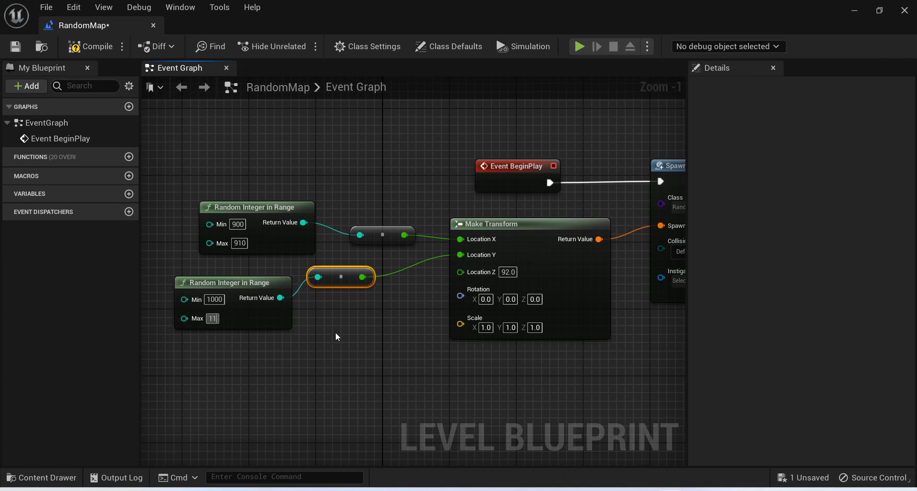
pyautogui.click(86, 47)
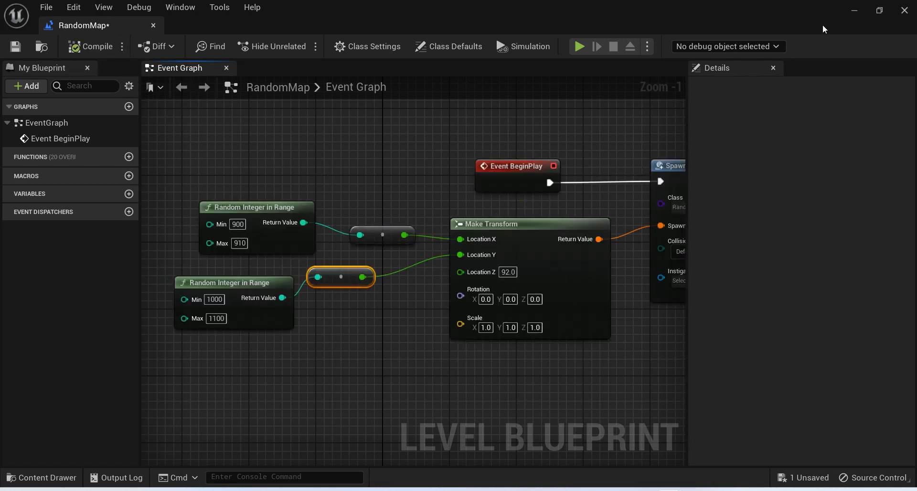
# Play the level from the level editor to check the spawned wall's height, stop, and return to the Level Blueprint.
pyautogui.click(853, 10)
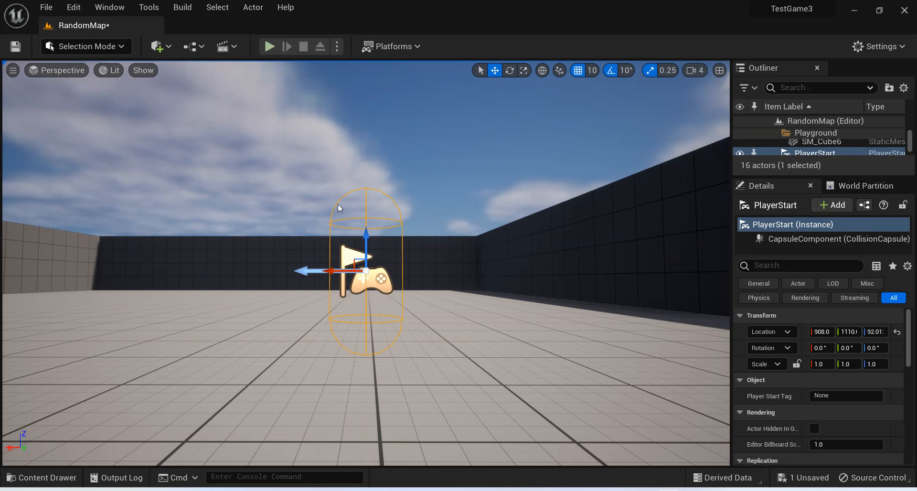
pyautogui.hotkey('alt', 'p')
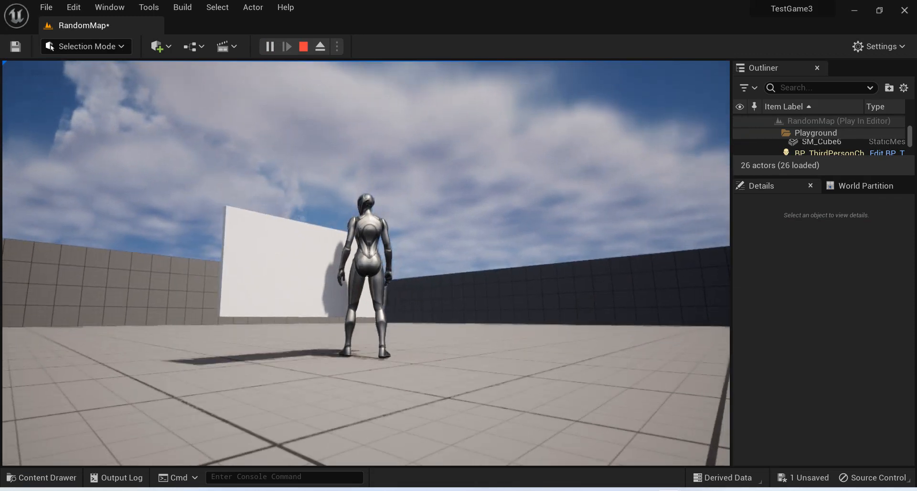
pyautogui.press('Escape')
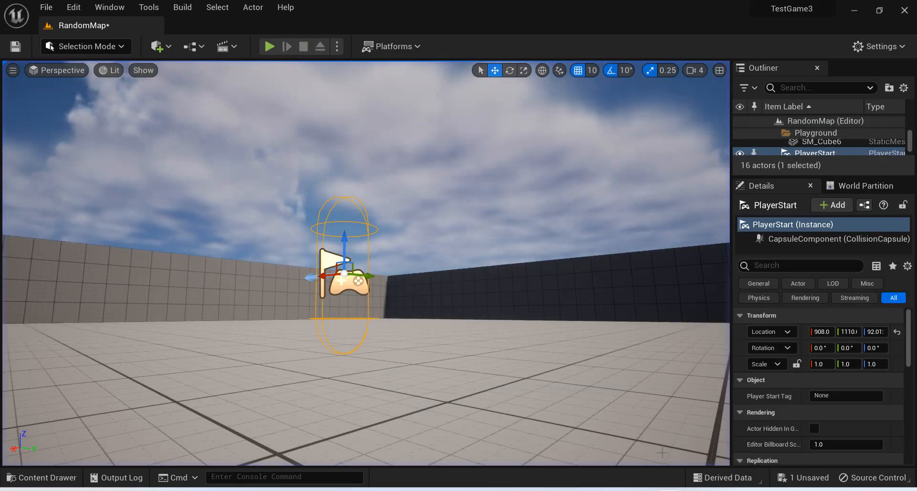
pyautogui.moveTo(693, 482)
pyautogui.click(713, 444)
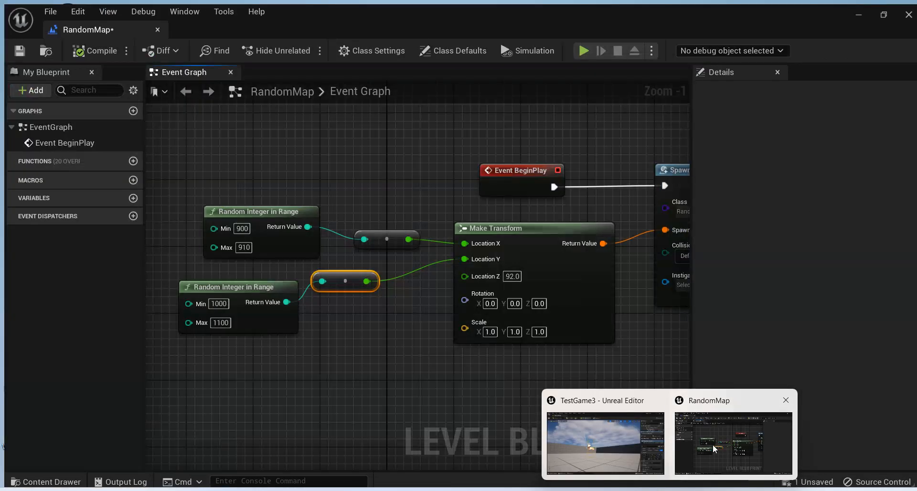
# Lower Make Transform's Location Z to 85 and compile the blueprint.
pyautogui.click(508, 272)
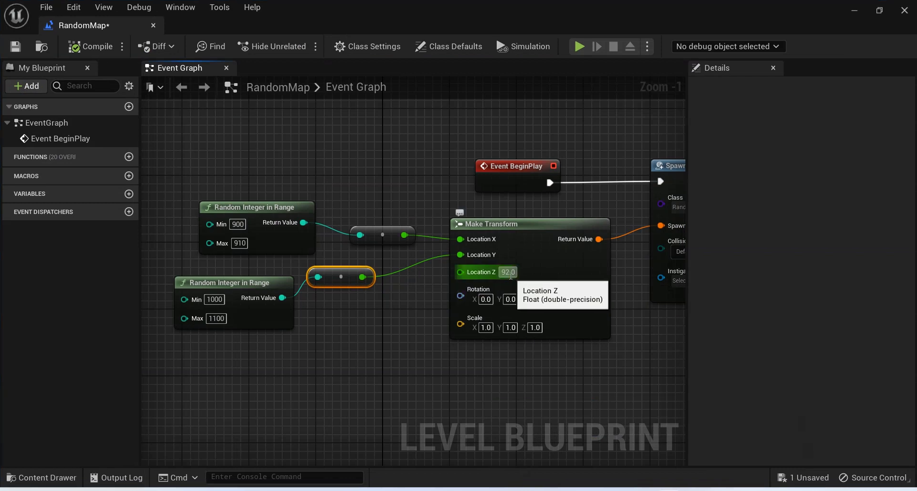
pyautogui.write('9')
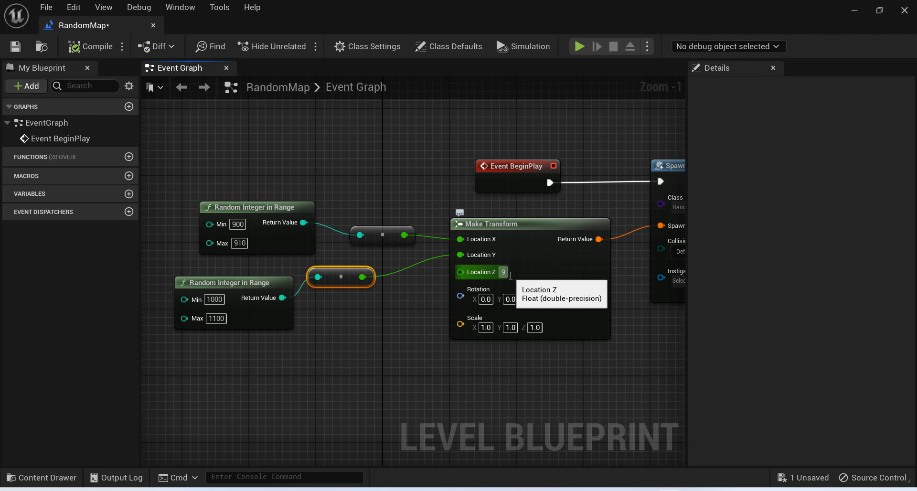
pyautogui.click(90, 47)
# Play the level, walk the character around the spawned wall to inspect its gap to the floor, stop, and return to the Level Blueprint.
pyautogui.click(855, 10)
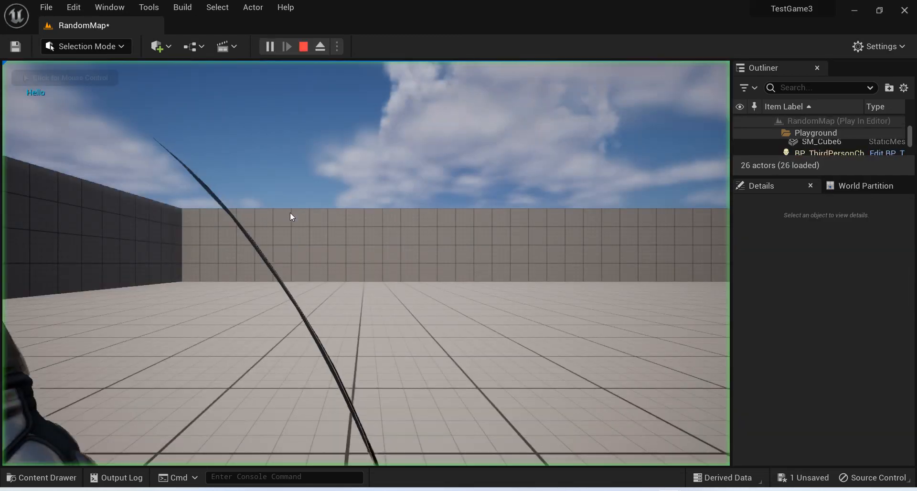
pyautogui.click(291, 213)
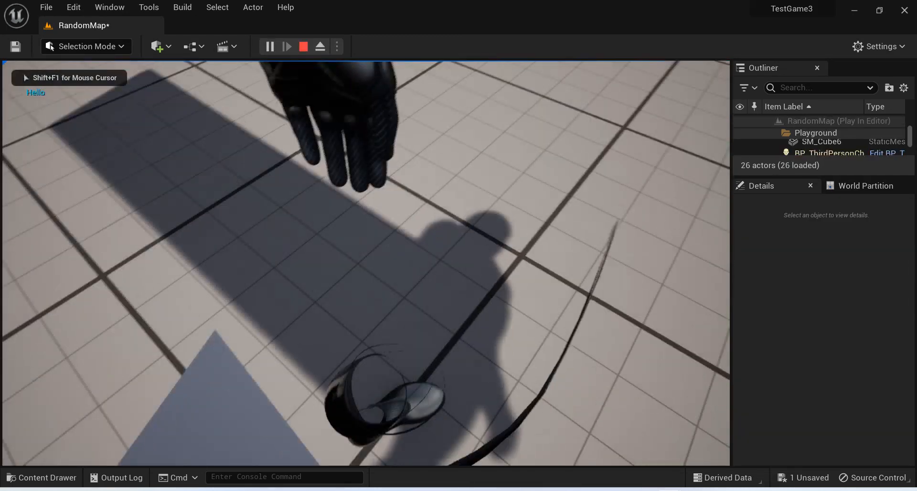
pyautogui.press('w')
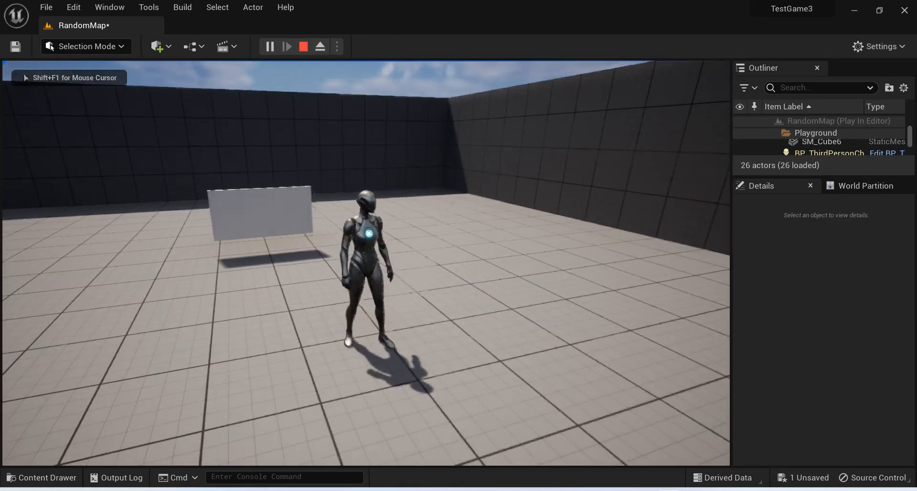
pyautogui.press('w')
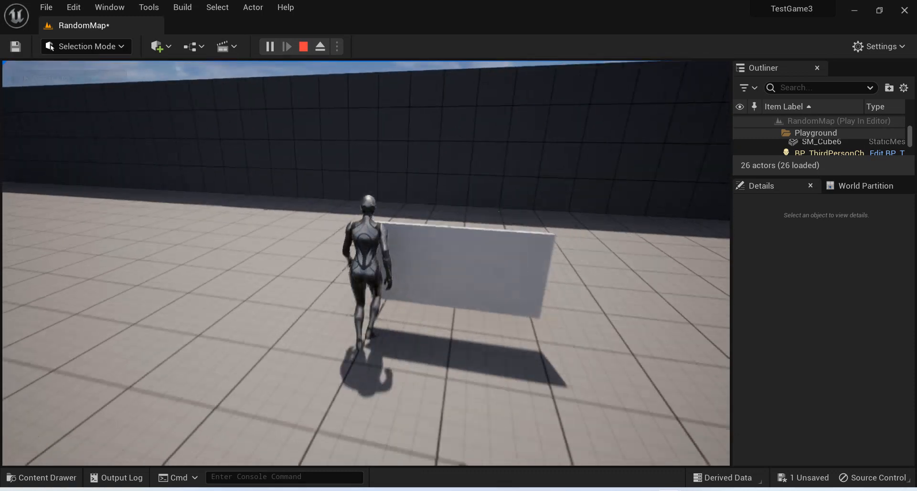
pyautogui.press('s')
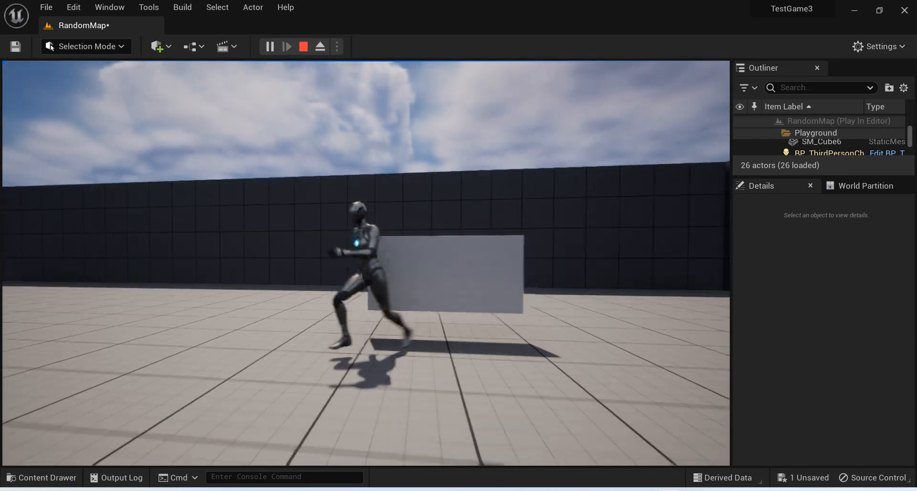
pyautogui.press('Escape')
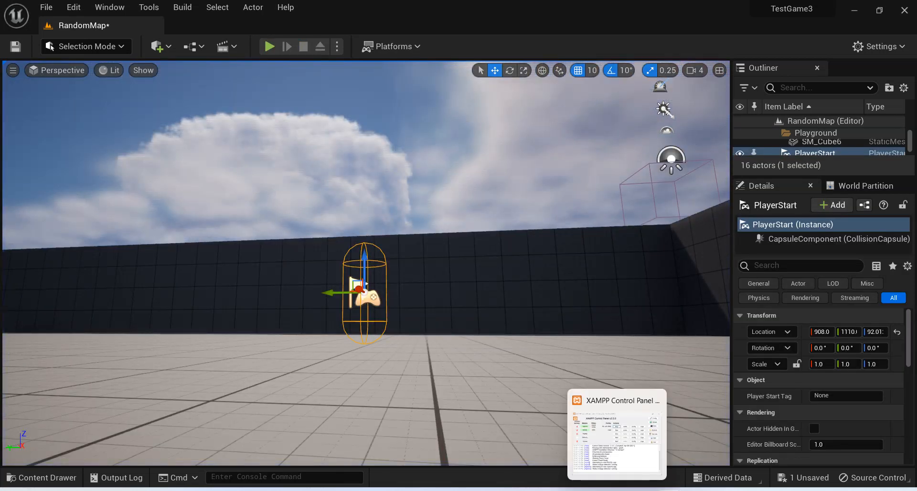
pyautogui.moveTo(670, 490)
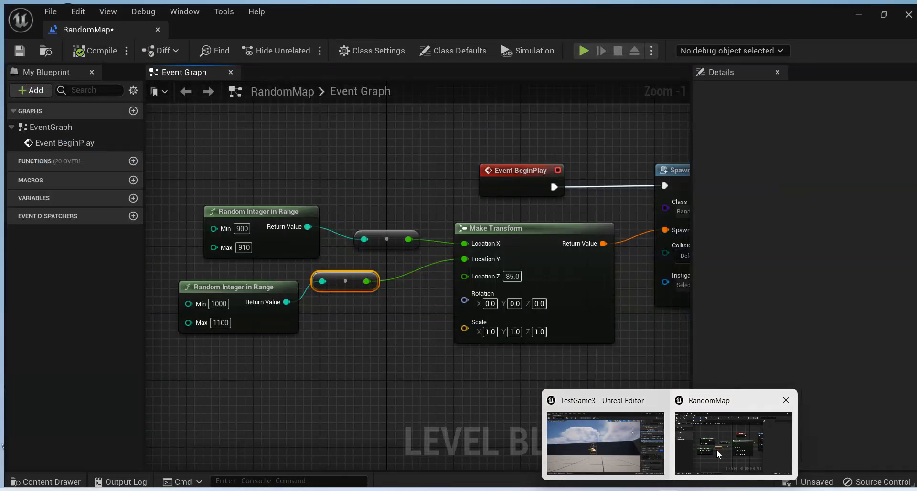
pyautogui.click(717, 449)
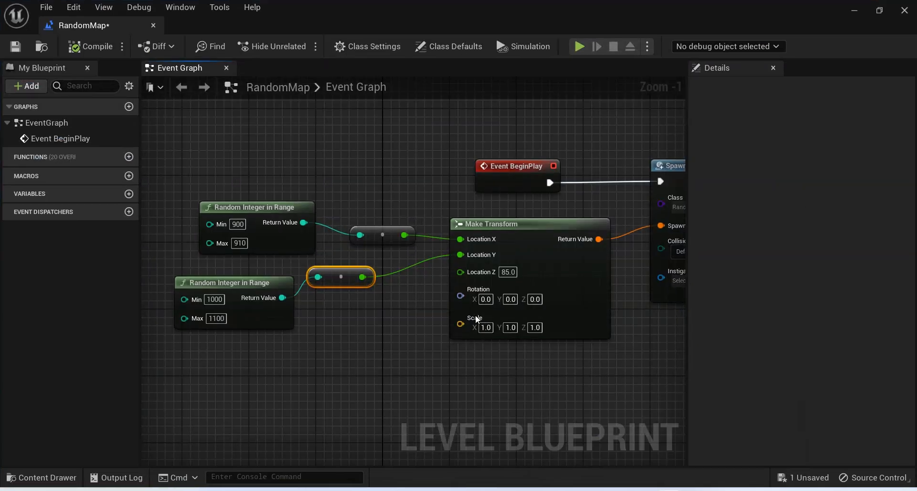
# Set Make Transform's Location Z to 70 and save the level.
pyautogui.click(507, 272)
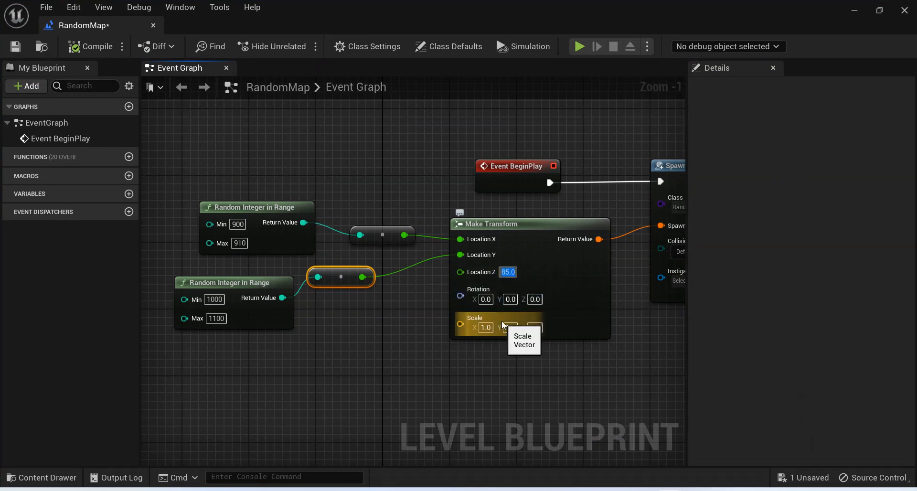
pyautogui.write('80')
pyautogui.press('Return')
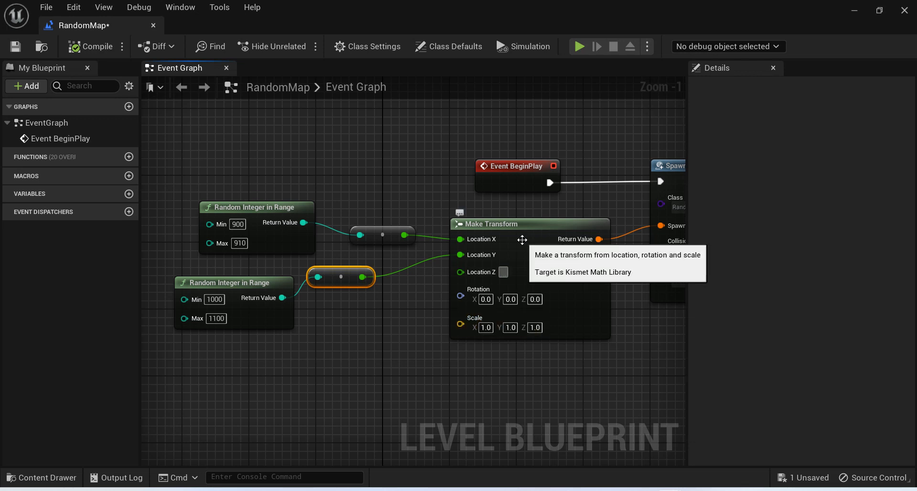
pyautogui.write('70')
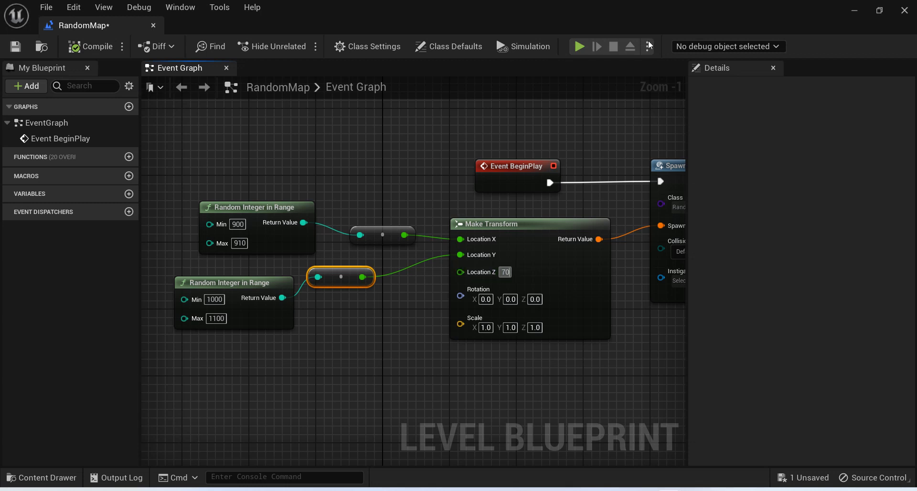
pyautogui.hotkey('ctrl', 's')
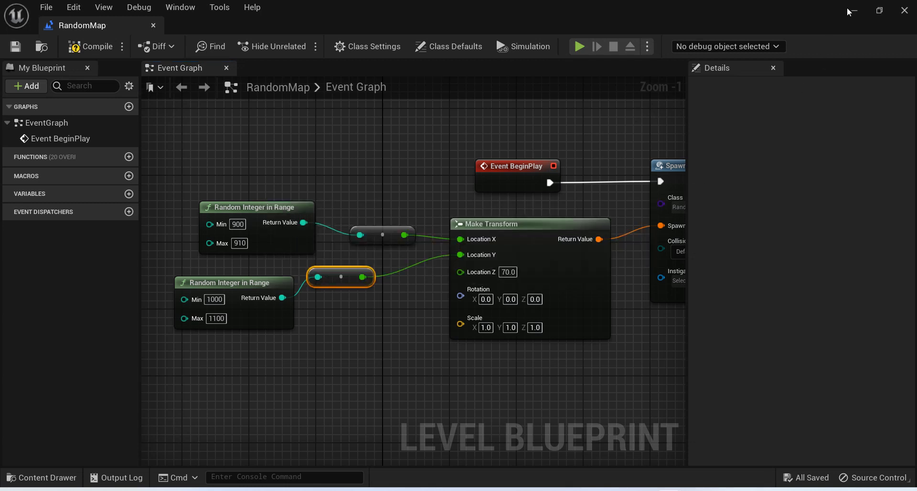
# Play the level again to check the wall's height above the floor, stop, and return to the Level Blueprint.
pyautogui.click(854, 10)
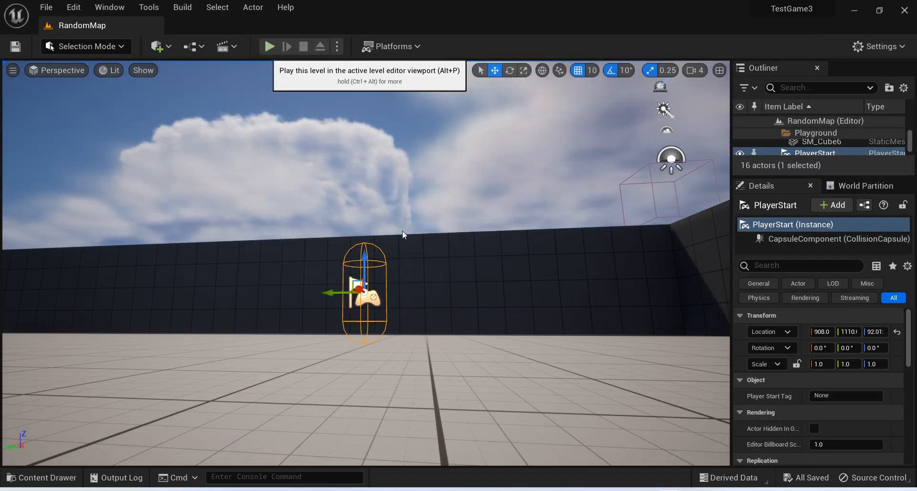
pyautogui.click(268, 47)
pyautogui.press('Escape')
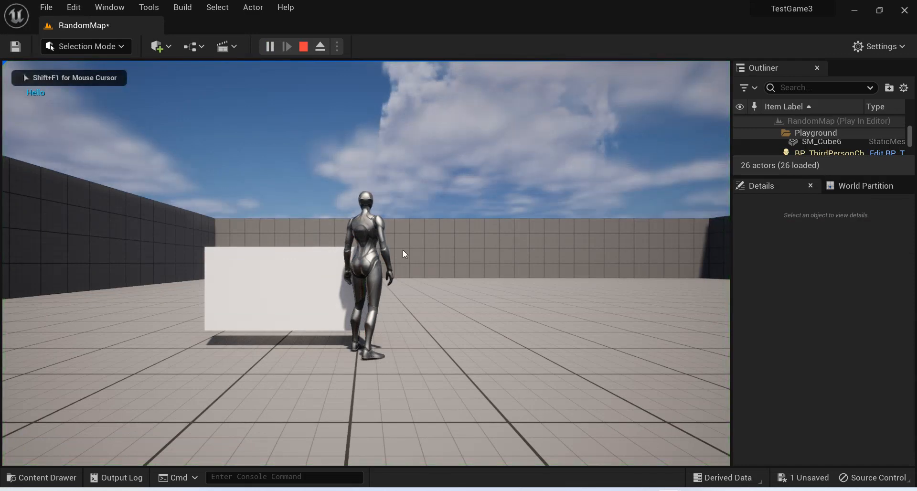
pyautogui.hotkey('alt', 'Tab')
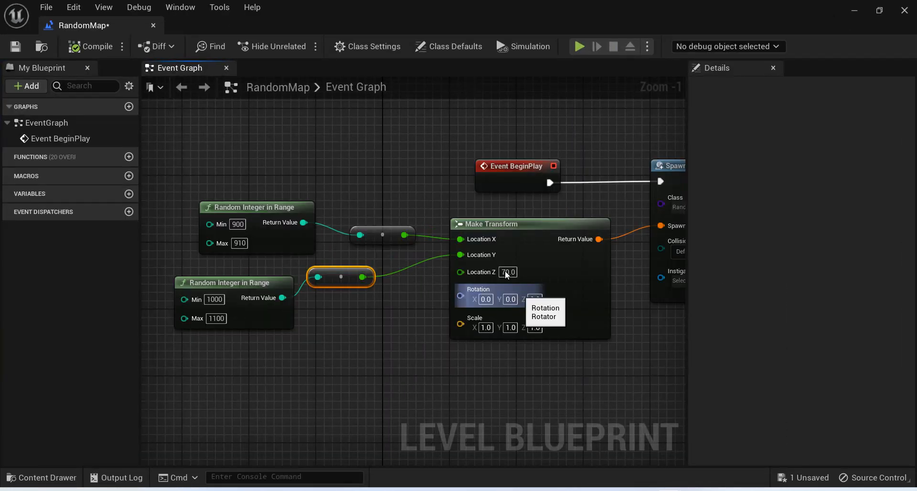
# Reduce Make Transform's Location Z to 60 and save the level.
pyautogui.click(507, 272)
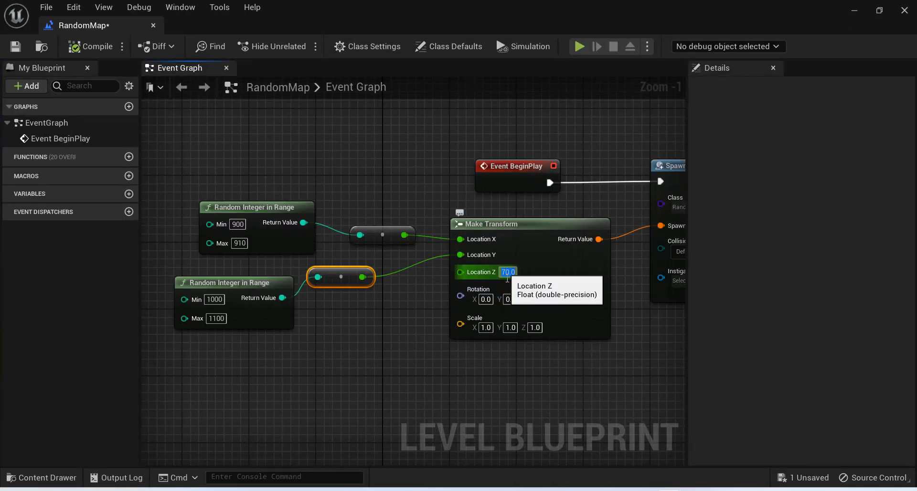
pyautogui.hotkey('ctrl', 's')
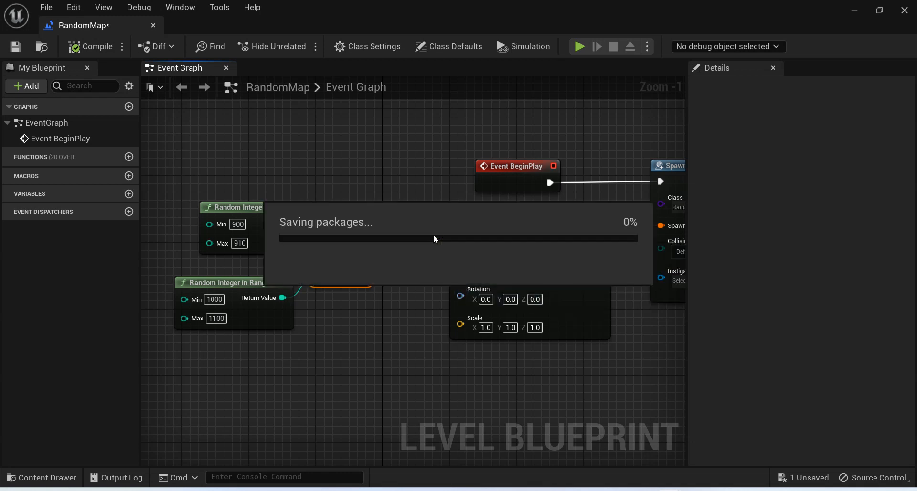
# Select the SM_Cube floor in the level editor and check its Z location.
pyautogui.click(851, 6)
pyautogui.click(476, 308)
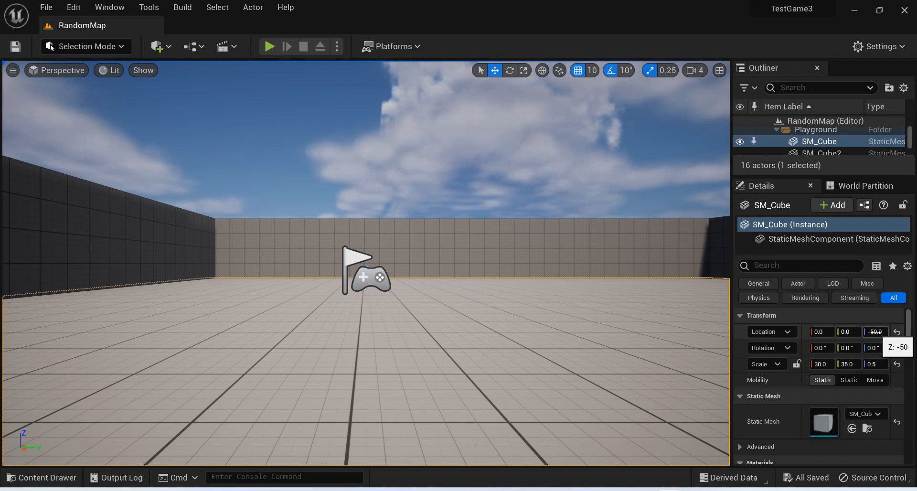
pyautogui.moveTo(670, 489)
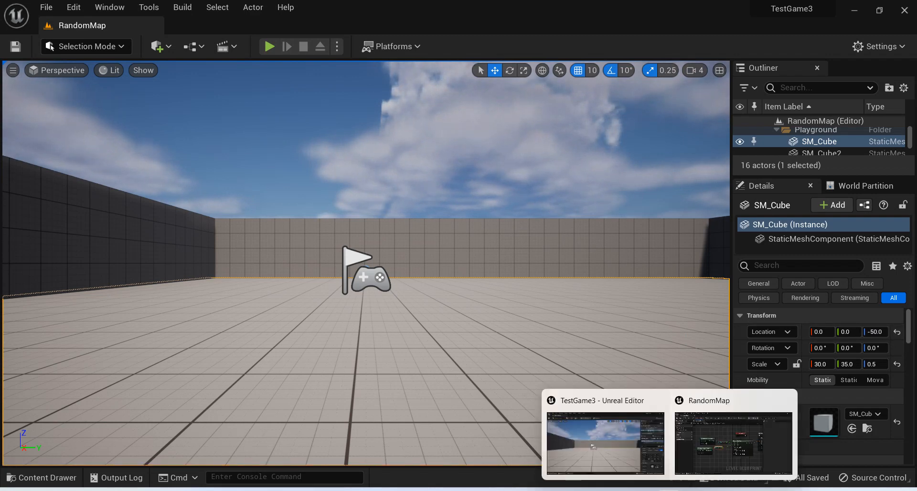
# Set Make Transform's Location Z to 20 in the Level Blueprint and compile it.
pyautogui.click(719, 441)
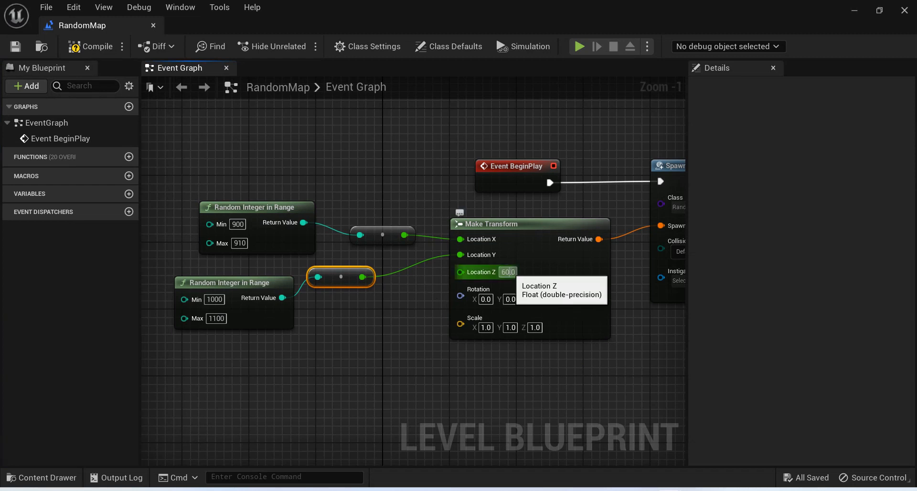
pyautogui.click(510, 272)
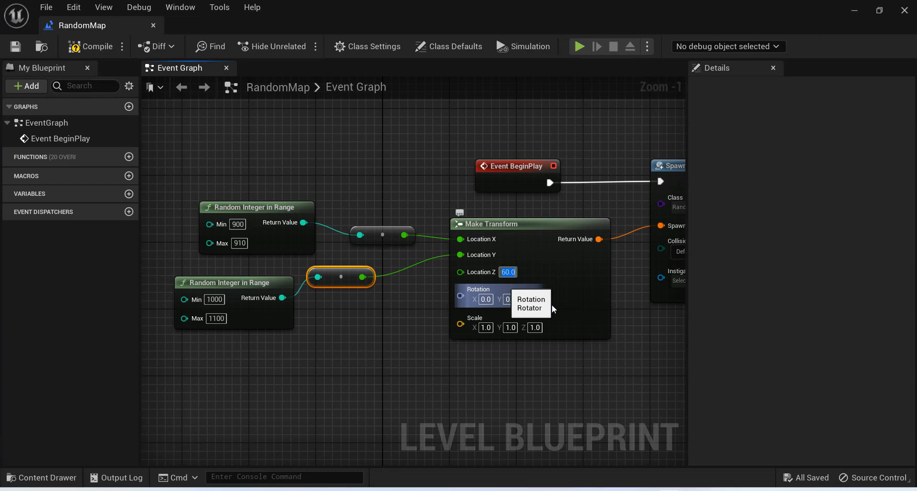
pyautogui.write('20')
pyautogui.press('Return')
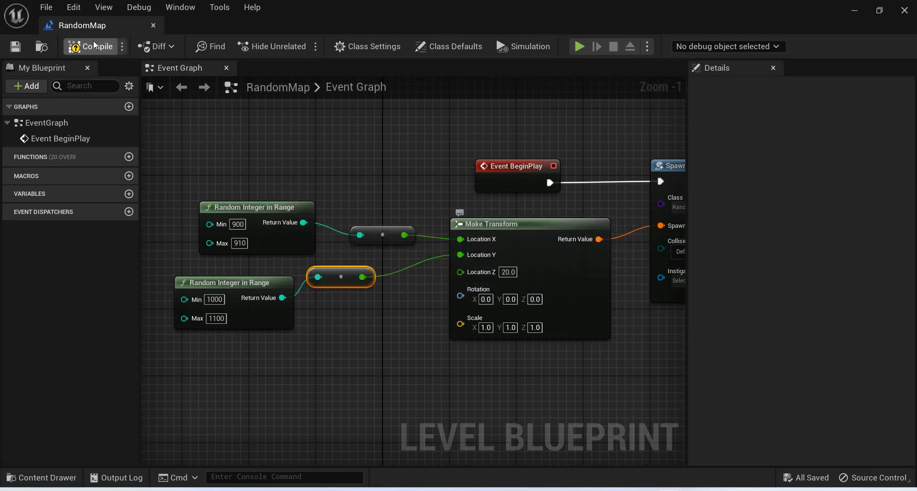
pyautogui.click(94, 45)
# Play the level to check how the spawned wall sits against the floor, and stop the session.
pyautogui.click(868, 13)
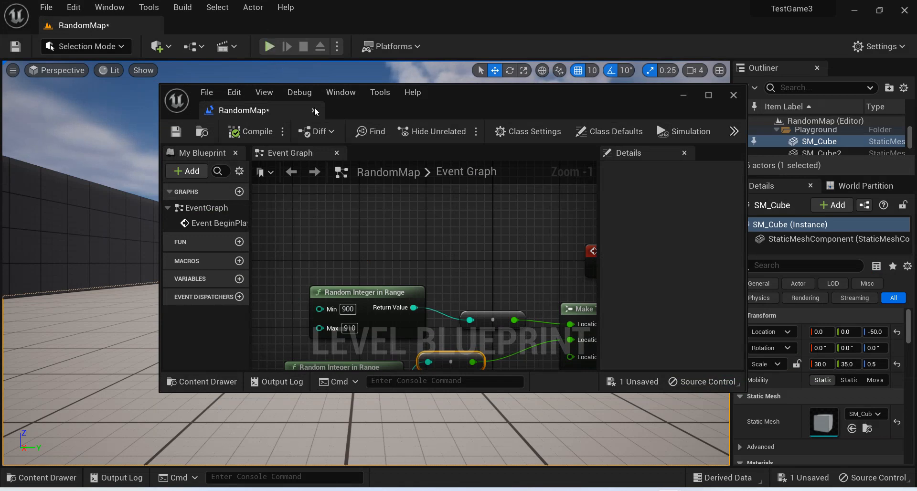
pyautogui.hotkey('alt', 'p')
pyautogui.click(684, 95)
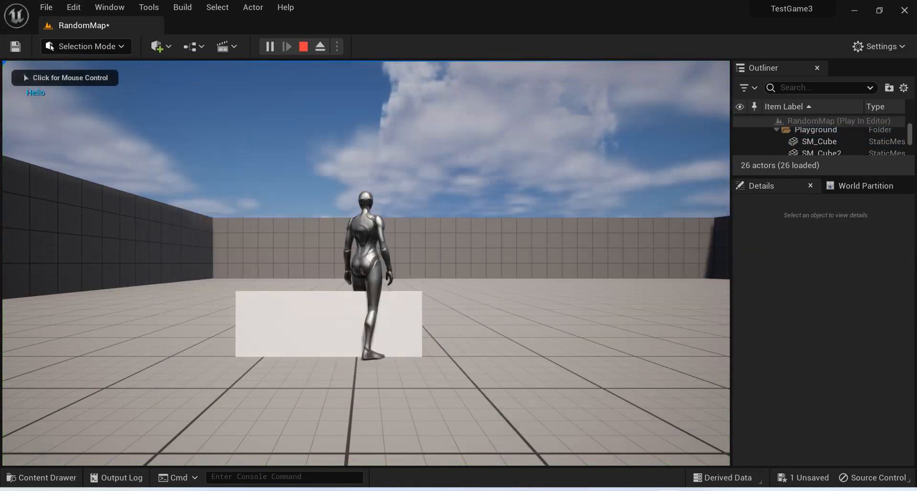
pyautogui.click(366, 263)
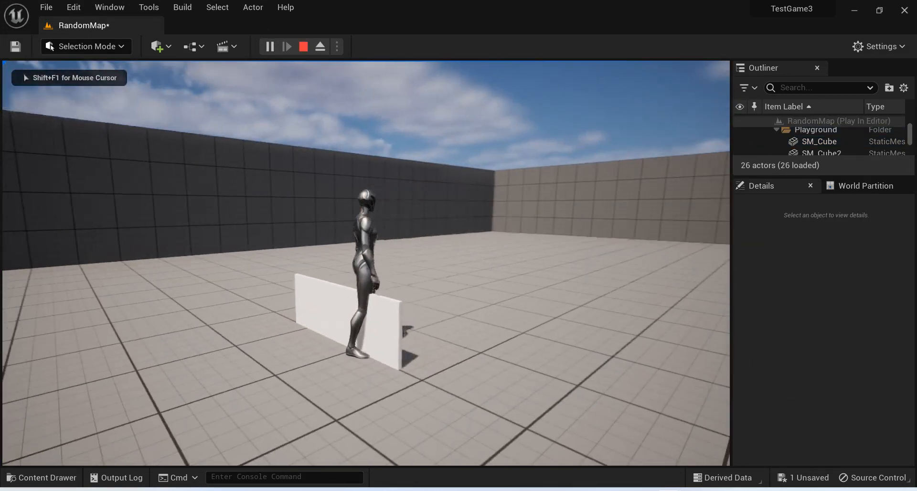
pyautogui.press('Escape')
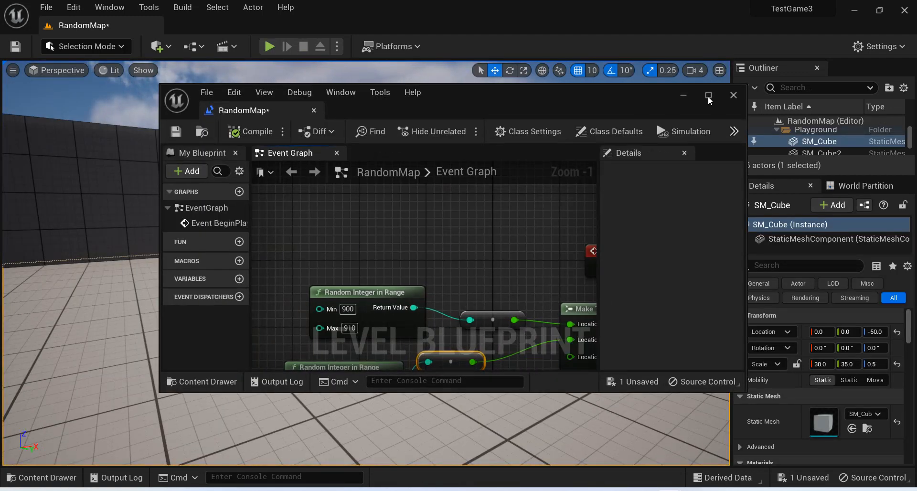
# Set Make Transform's Location Z to 50 in the Level Blueprint and compile it.
pyautogui.click(709, 96)
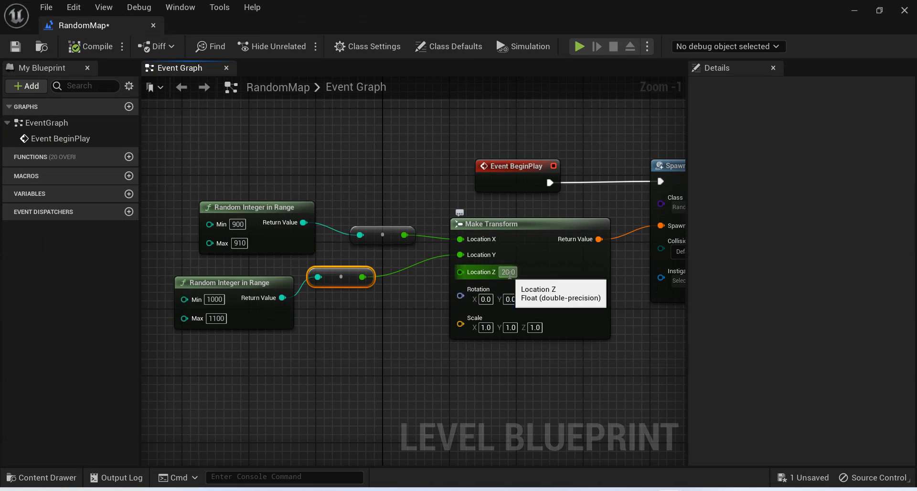
pyautogui.write('50')
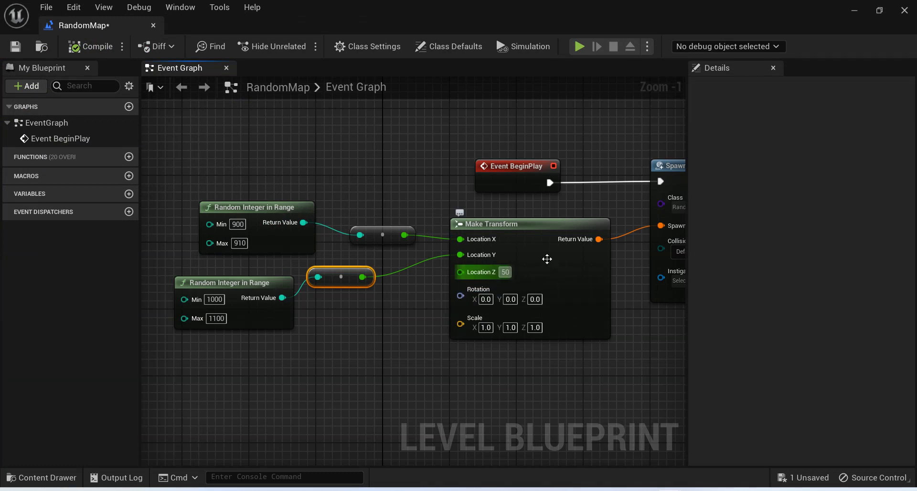
pyautogui.click(547, 260)
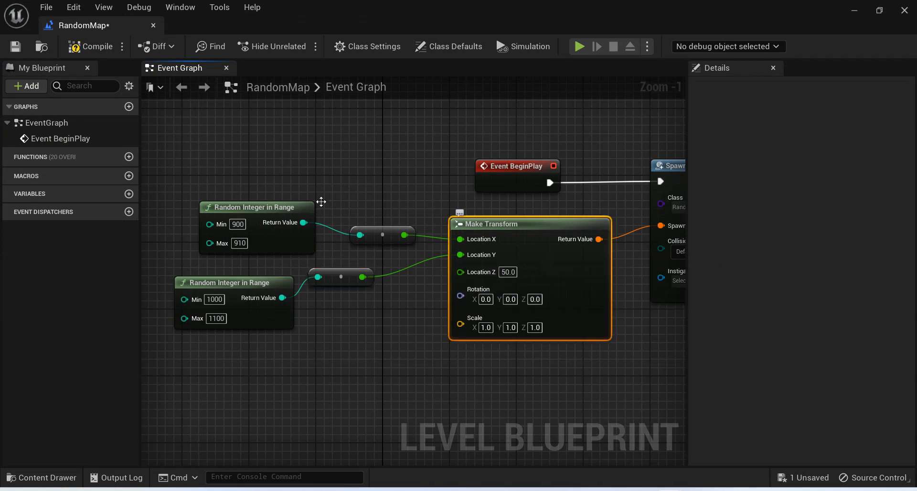
pyautogui.click(81, 47)
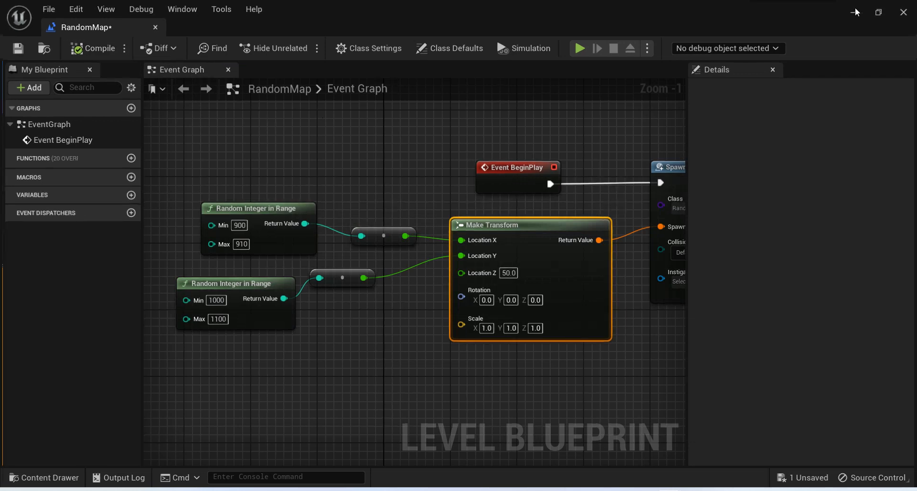
# Play the level, run around the spawned wall to check its height, stop, and return to the Level Blueprint.
pyautogui.click(855, 10)
pyautogui.click(671, 214)
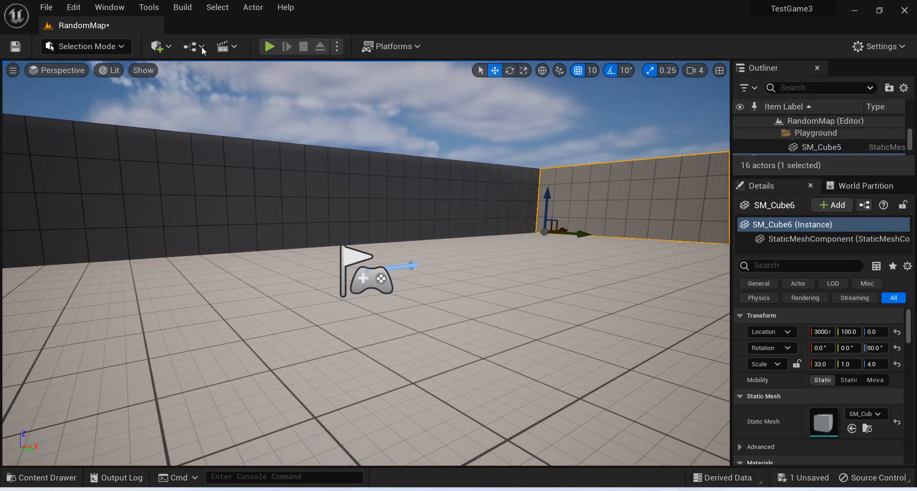
pyautogui.click(272, 46)
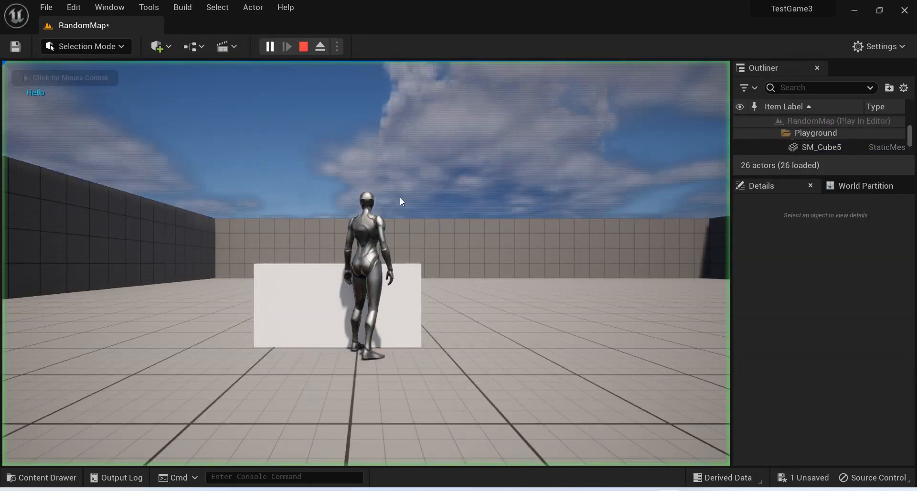
pyautogui.click(366, 264)
pyautogui.press('d')
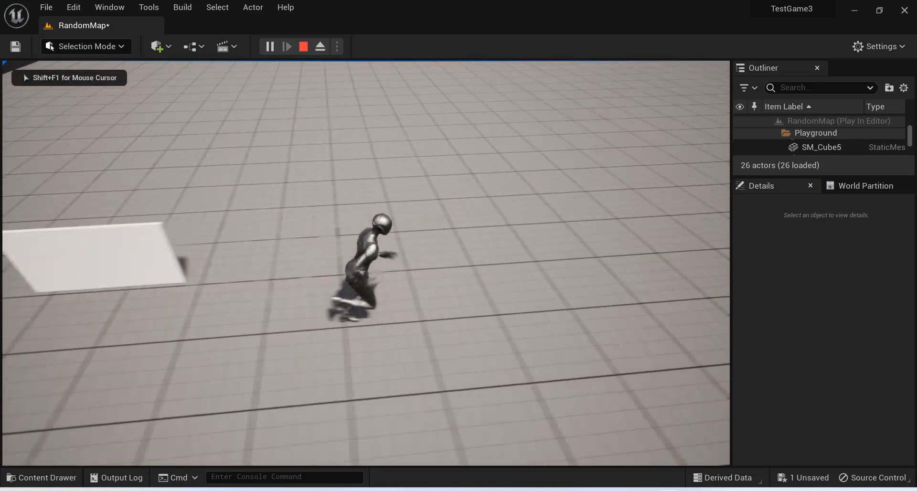
pyautogui.press('s')
pyautogui.press('a')
pyautogui.press('w')
pyautogui.press('Escape')
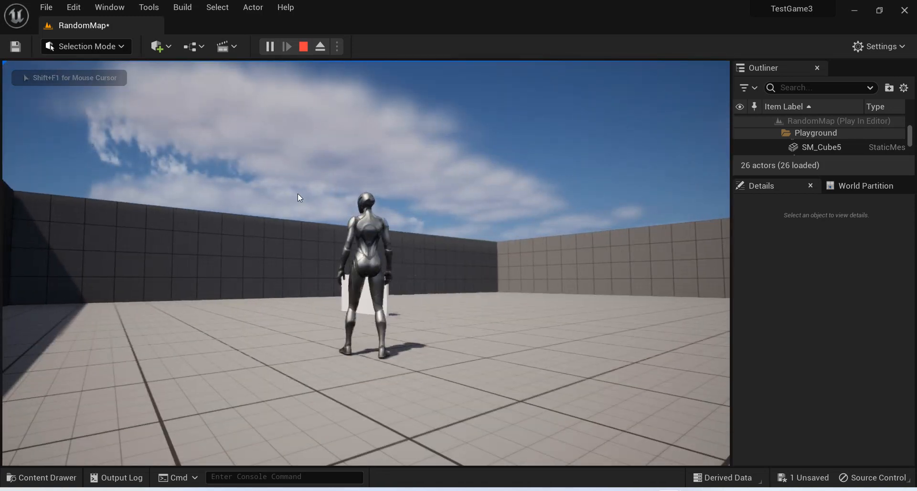
pyautogui.hotkey('alt', 'Tab')
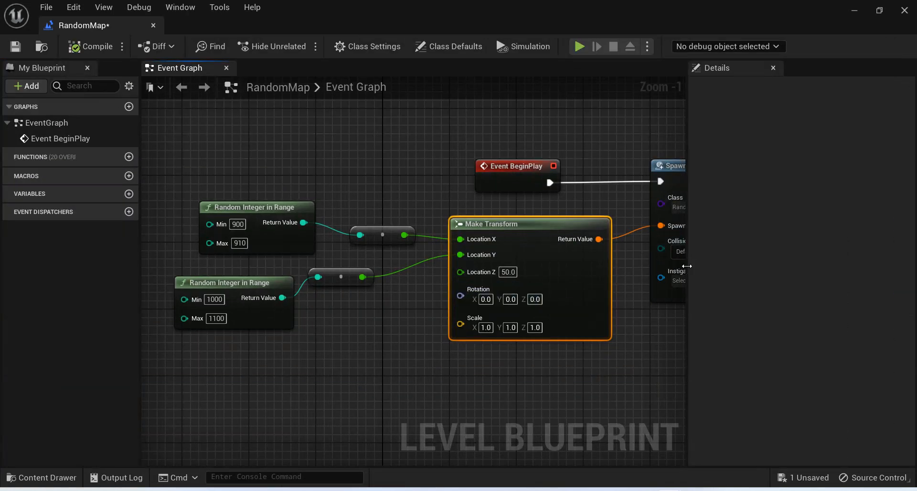
# Widen the Event Graph area and move the Event BeginPlay node up and away from SpawnActor Random Wall.
pyautogui.moveTo(683, 262); pyautogui.dragTo(782, 262)
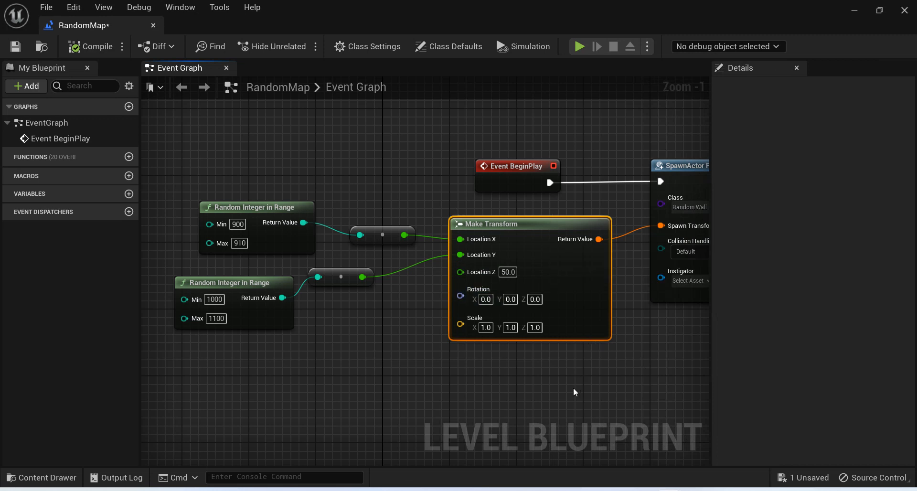
pyautogui.scroll(-2, 592, 299)
pyautogui.moveTo(592, 263); pyautogui.dragTo(509, 302, button='right')
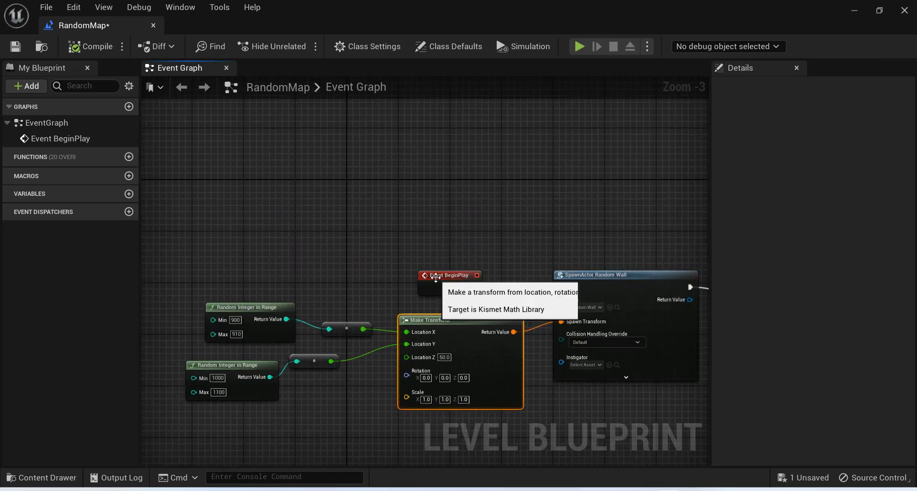
pyautogui.moveTo(436, 277); pyautogui.dragTo(283, 170)
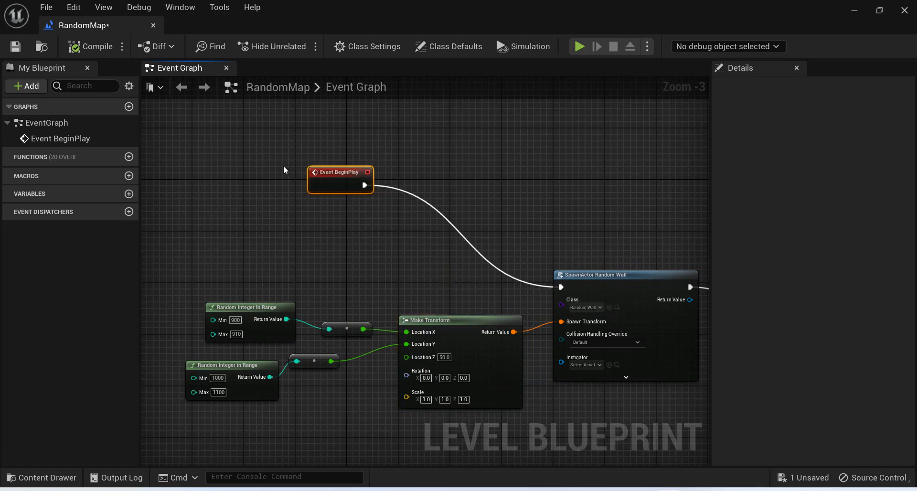
# Search the blueprint actions for "loop" in the empty space below Event BeginPlay.
pyautogui.rightClick(333, 242)
pyautogui.write('loop')
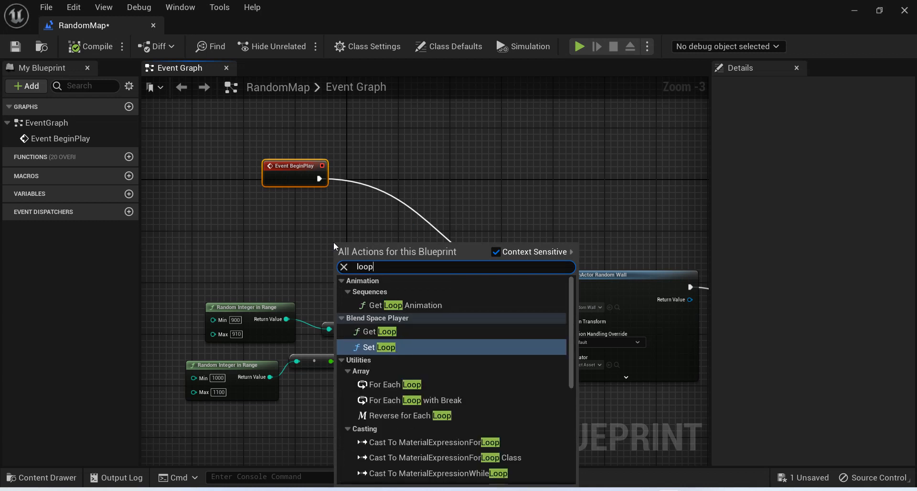
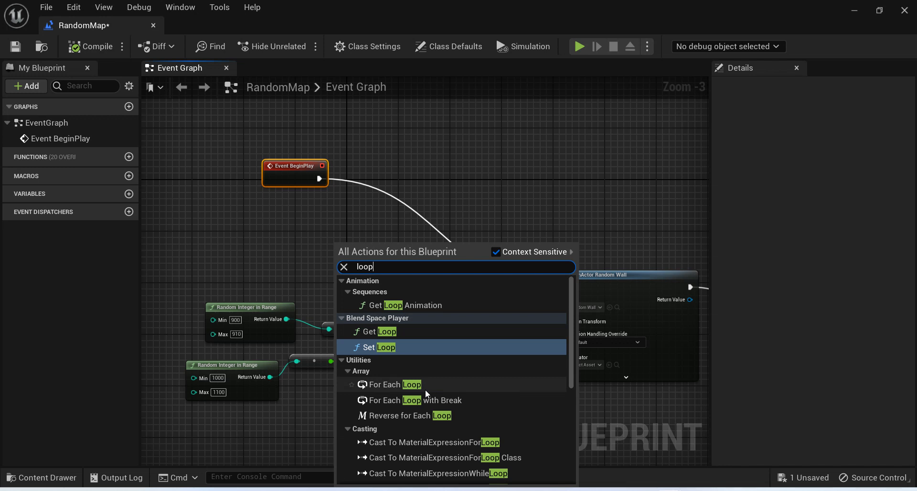
# Search the blueprint actions for "while" instead and add a While Loop node below Event BeginPlay.
pyautogui.press('BackSpace')
pyautogui.press('BackSpace')
pyautogui.press('BackSpace')
pyautogui.press('BackSpace')
pyautogui.write('w')
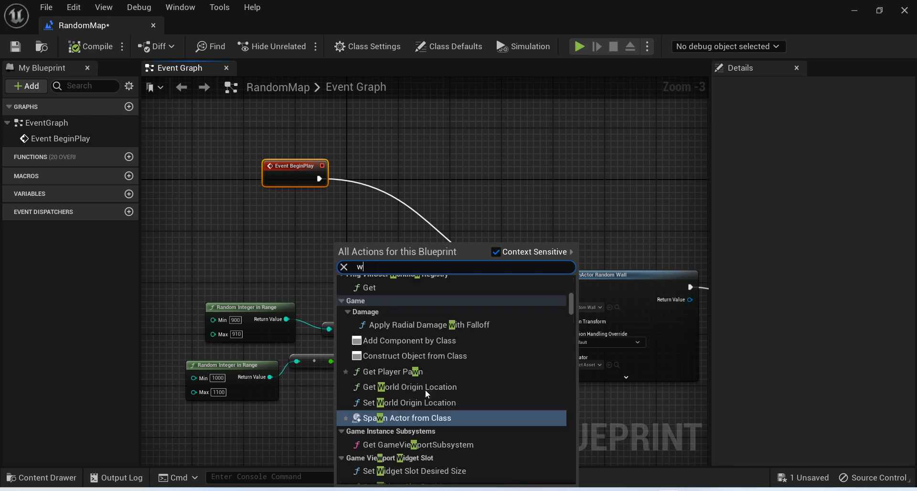
pyautogui.write('hile')
pyautogui.press('Return')
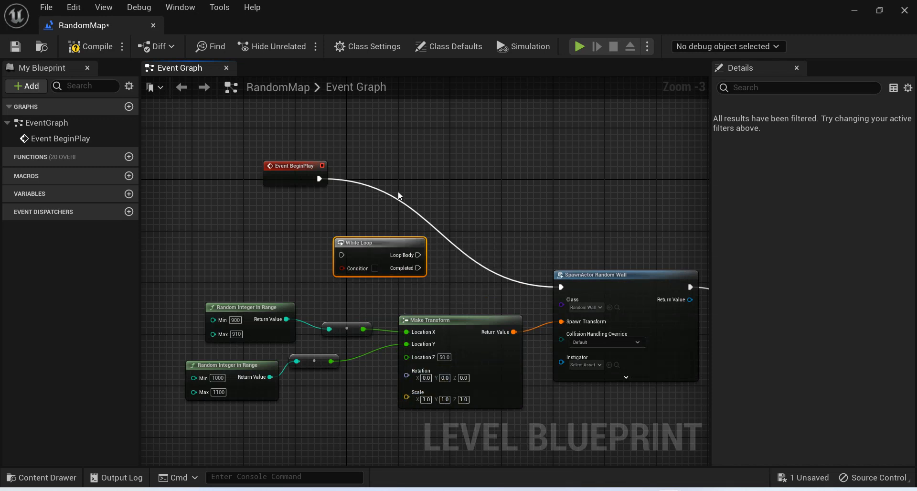
# Move the While Loop beside Event BeginPlay, wire BeginPlay into it, and connect its Loop Body to SpawnActor Random Wall.
pyautogui.moveTo(384, 242); pyautogui.dragTo(404, 191)
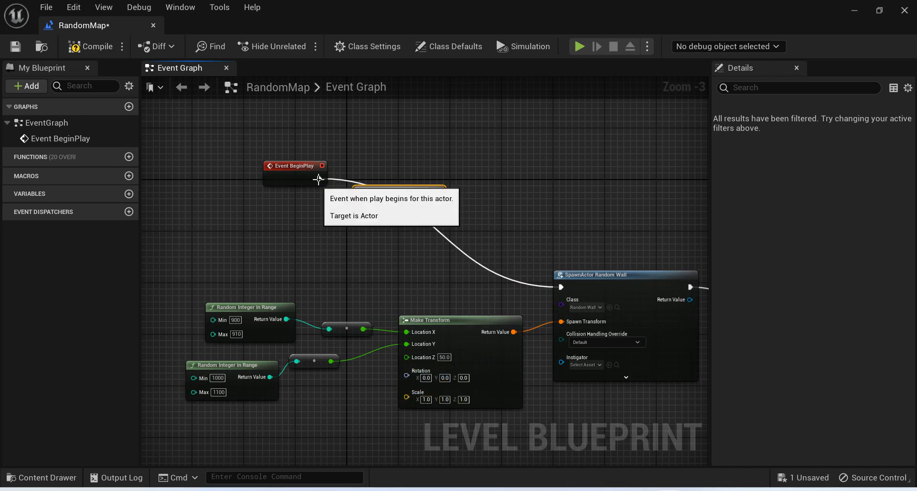
pyautogui.moveTo(320, 179); pyautogui.dragTo(379, 213)
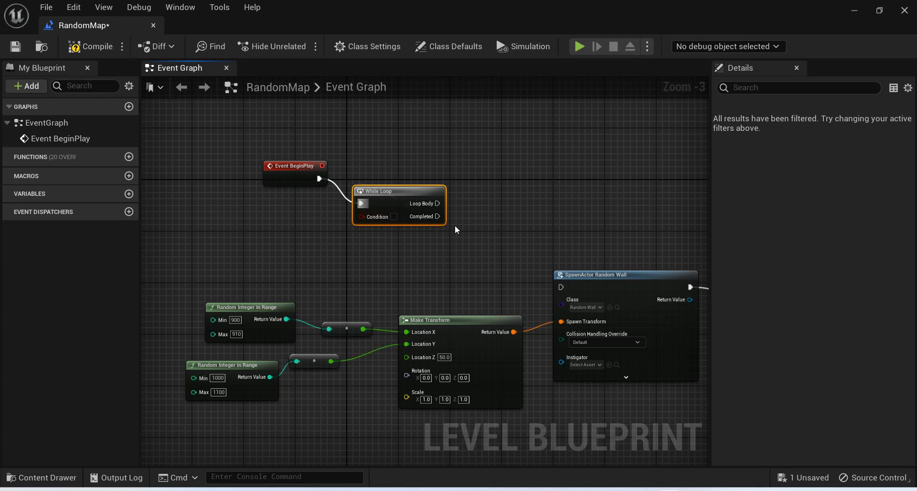
pyautogui.moveTo(438, 204); pyautogui.dragTo(569, 287)
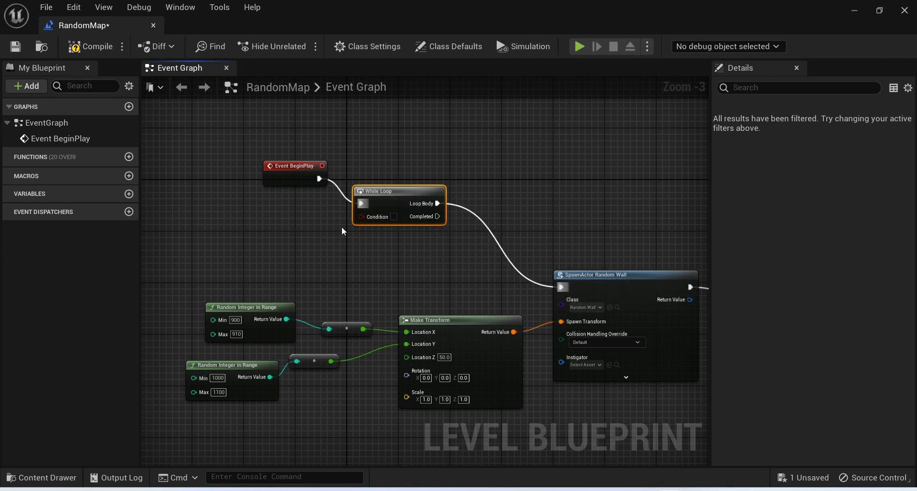
# Create a new blueprint variable named currentPlacement.
pyautogui.rightClick(199, 227)
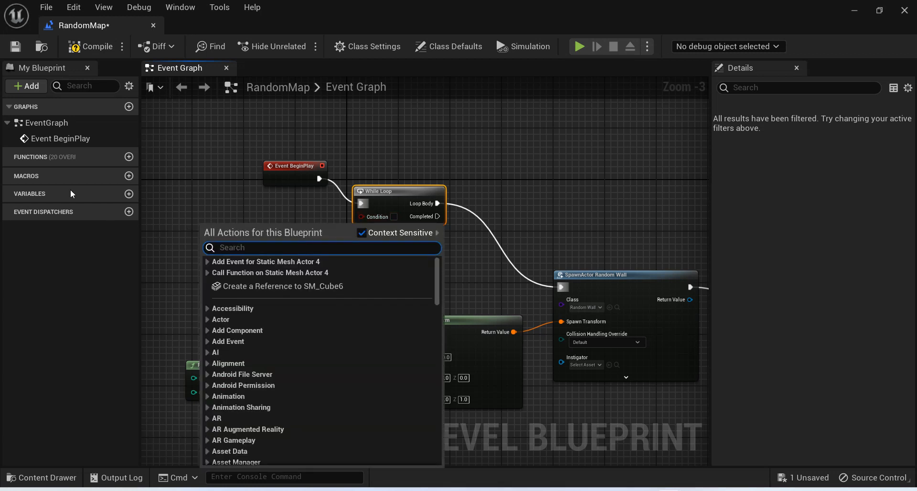
pyautogui.click(128, 195)
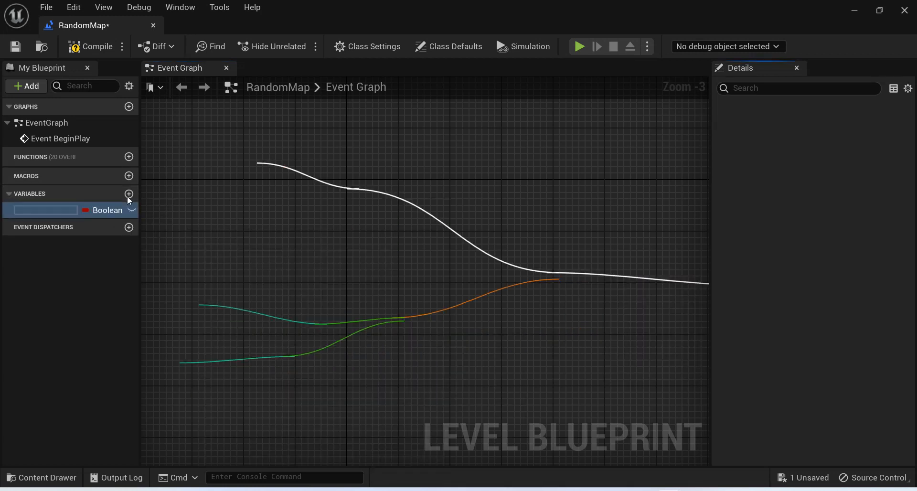
pyautogui.write('currentPl')
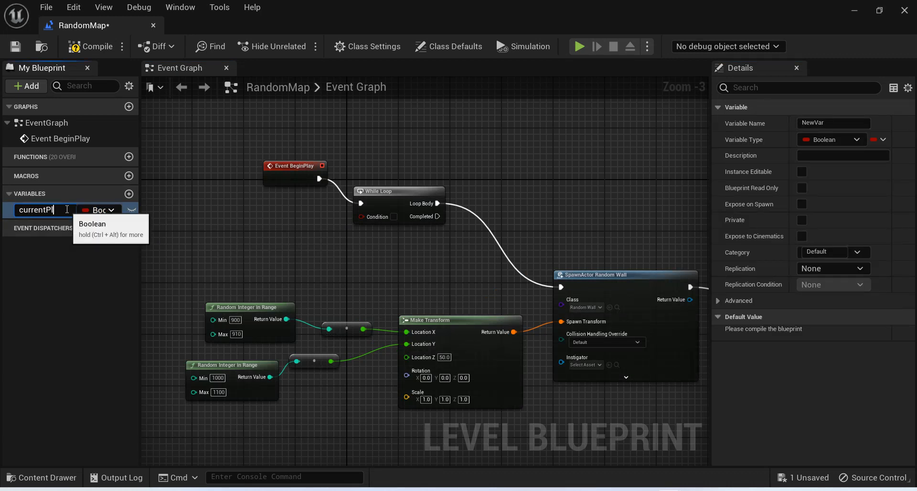
pyautogui.write('acement')
pyautogui.press('Return')
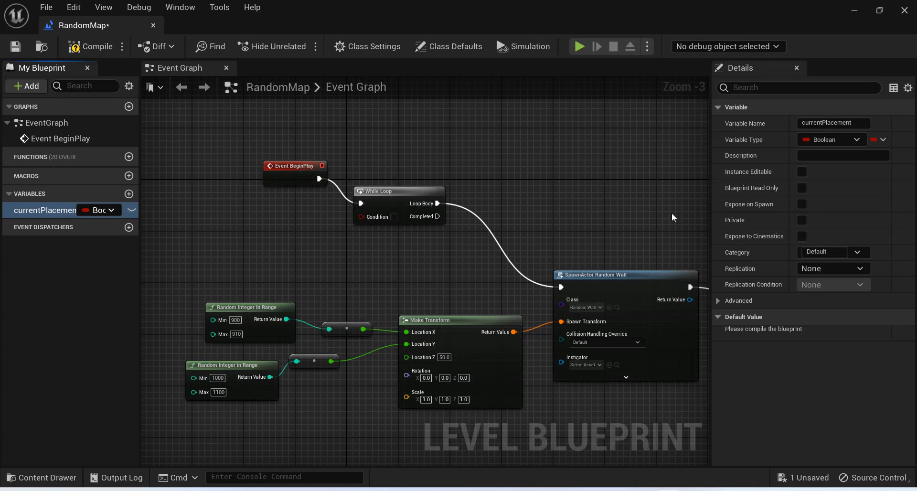
# Change the currentPlacement variable's type to Integer and compile, keeping its default value at 0.
pyautogui.click(851, 140)
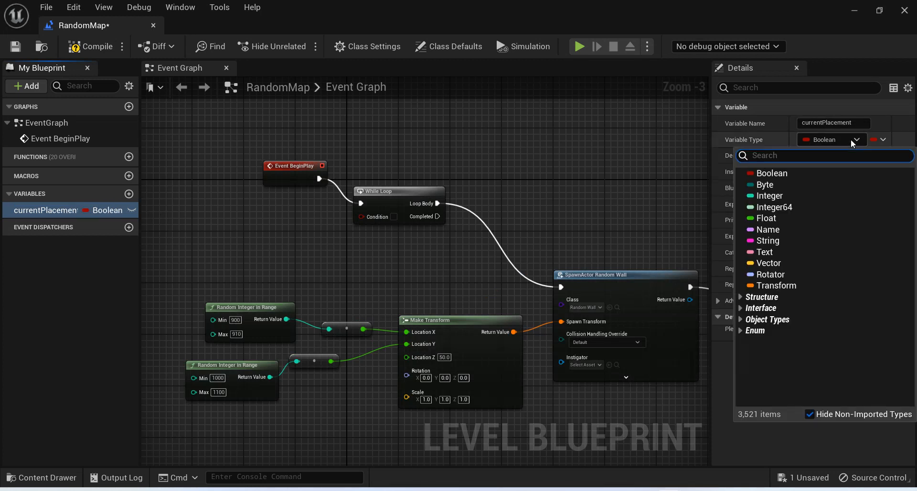
pyautogui.write('in')
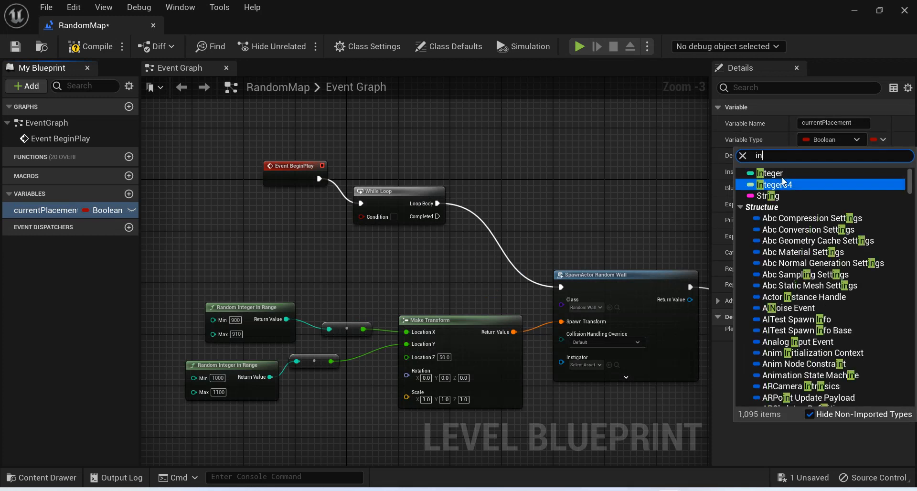
pyautogui.click(782, 176)
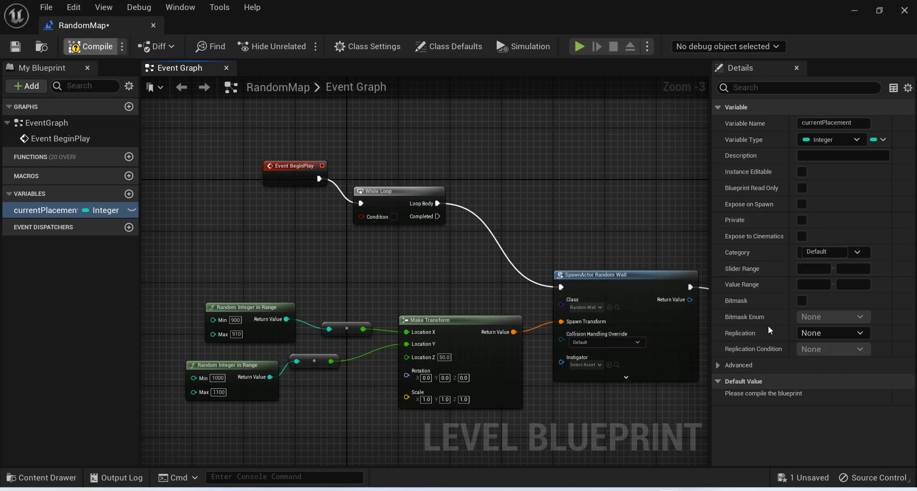
pyautogui.click(89, 46)
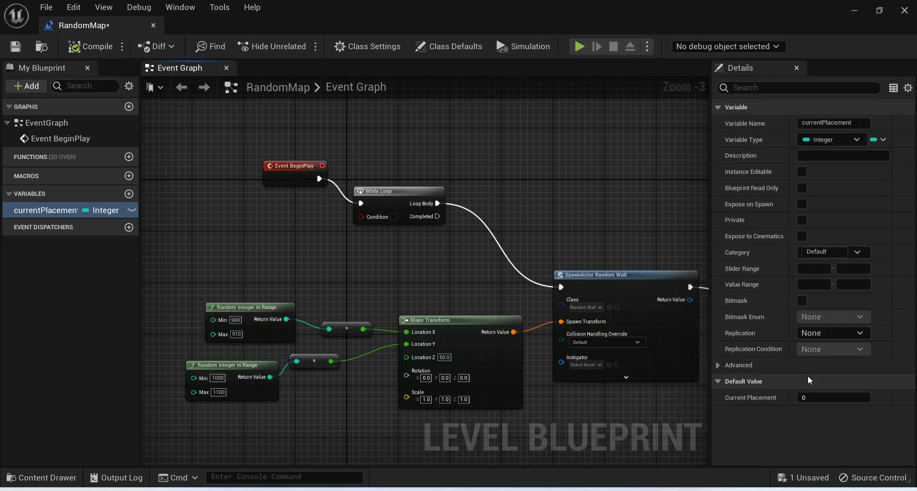
pyautogui.click(825, 396)
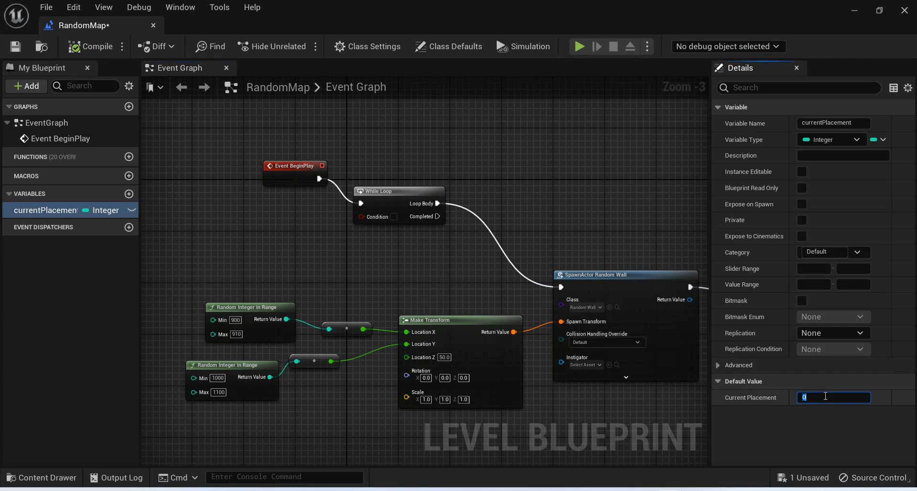
pyautogui.click(297, 215)
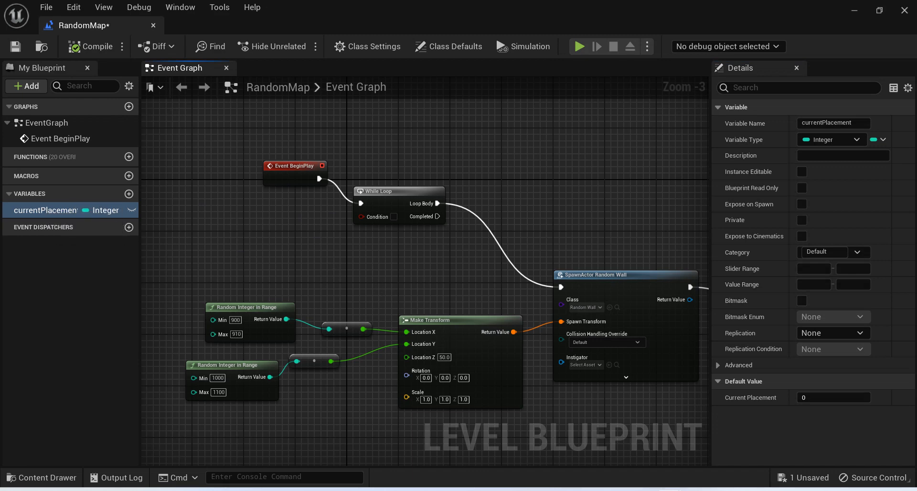
# Add a Get currentPlacement node near the While Loop and feed it into a new Less (<) comparison node.
pyautogui.moveTo(379, 281); pyautogui.dragTo(498, 309, button='right')
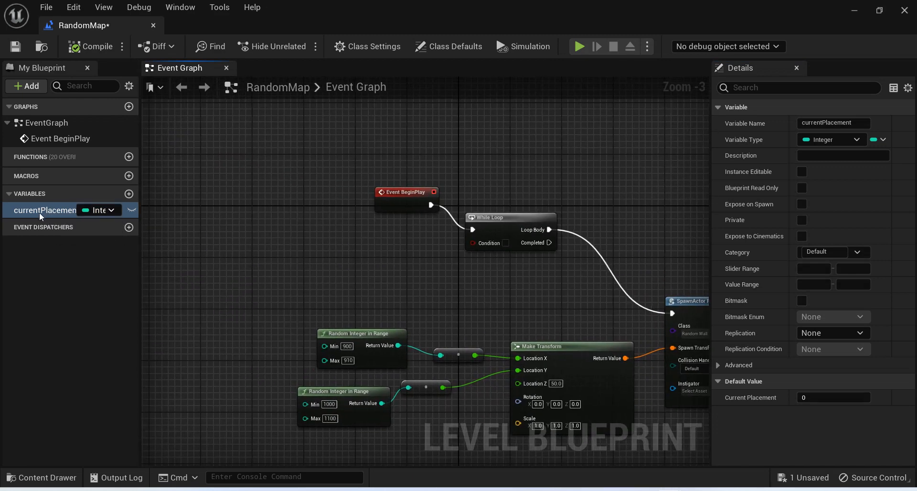
pyautogui.moveTo(39, 212); pyautogui.dragTo(254, 240)
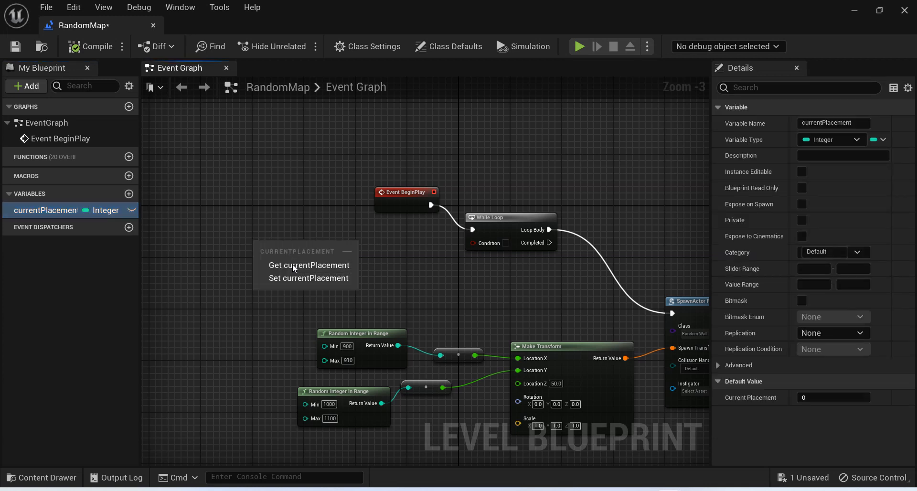
pyautogui.click(292, 264)
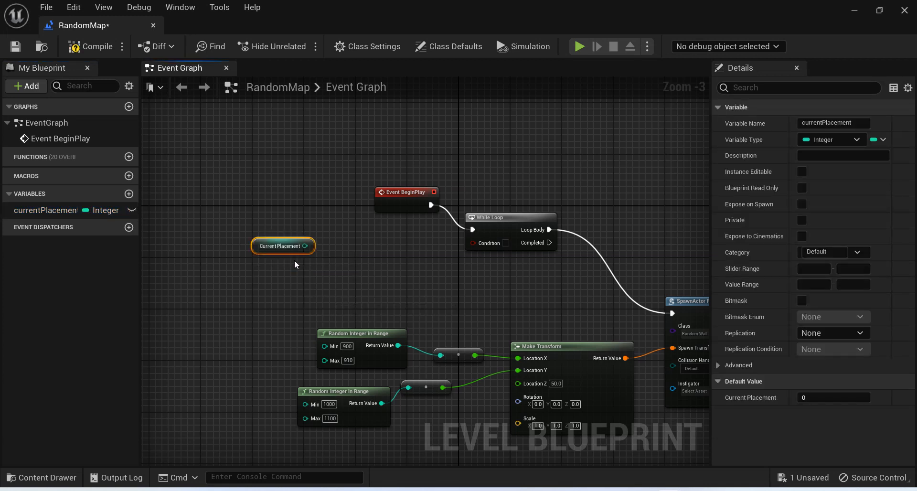
pyautogui.moveTo(305, 246); pyautogui.dragTo(412, 253)
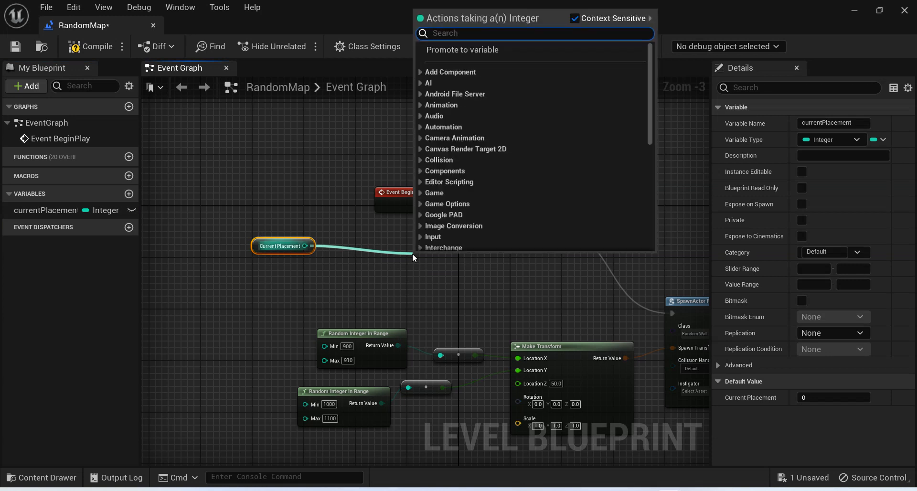
pyautogui.write('<')
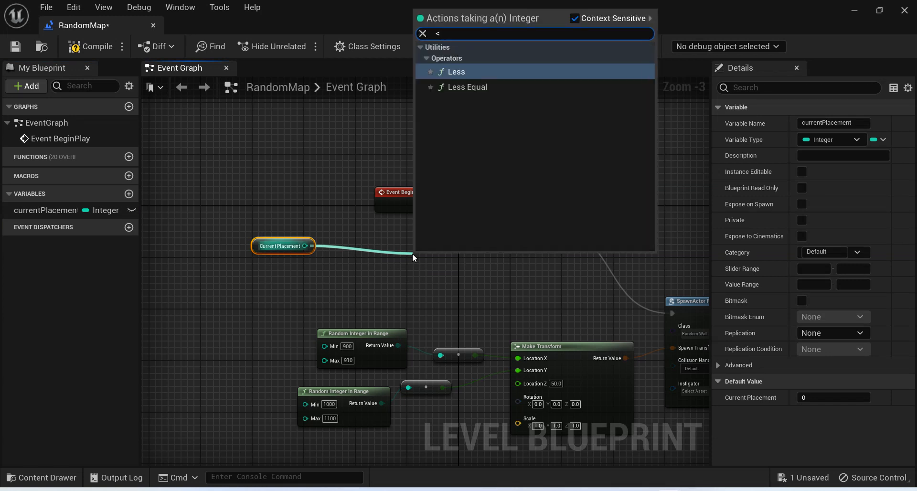
pyautogui.press('Return')
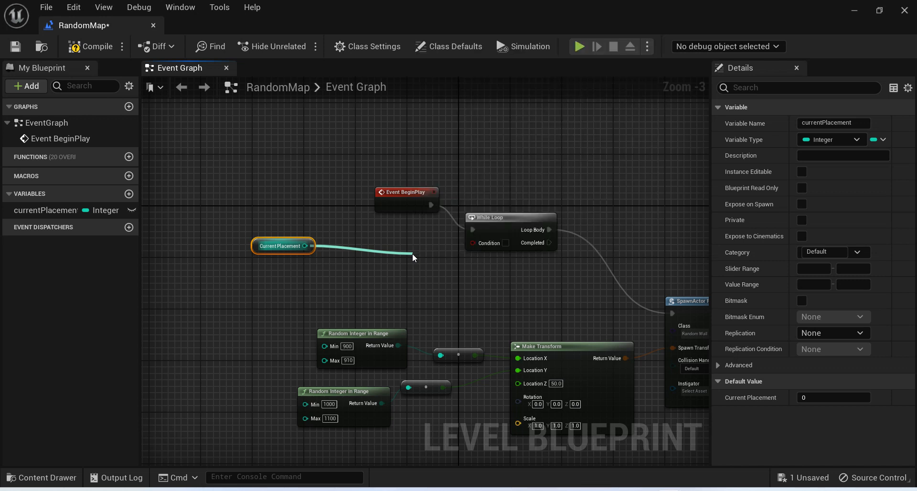
pyautogui.click(443, 264)
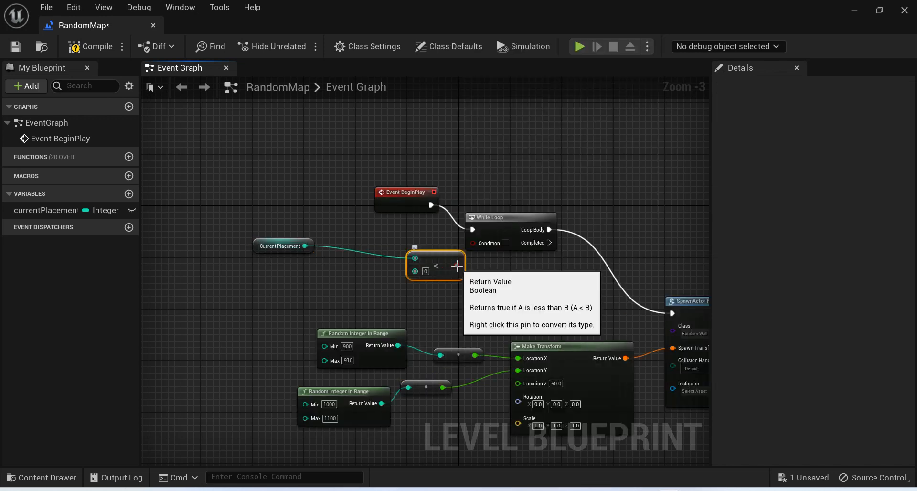
# Connect the Less node's result to the While Loop's Condition, set its comparison value to 50, and shift the node aside.
pyautogui.moveTo(457, 266); pyautogui.dragTo(484, 243)
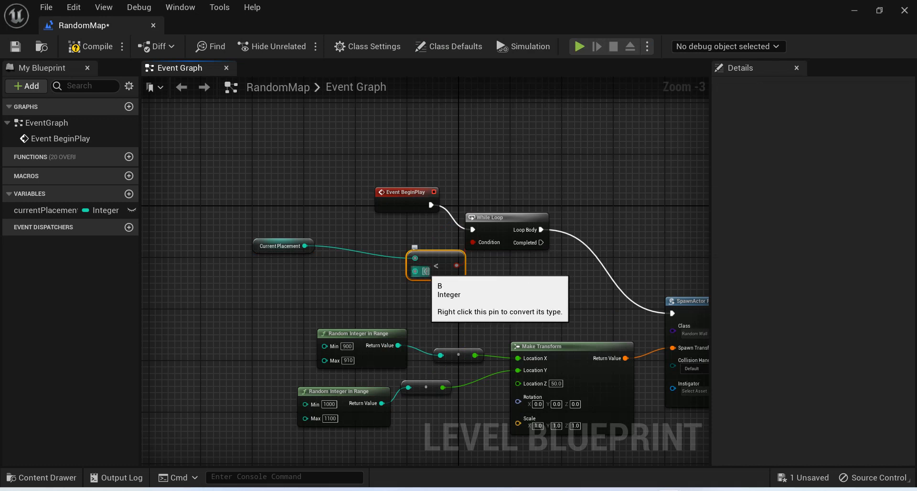
pyautogui.click(425, 272)
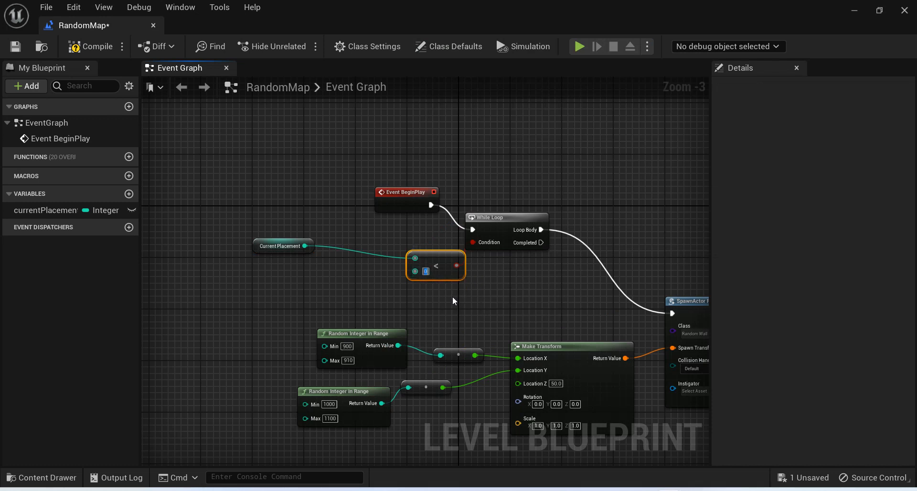
pyautogui.write('50')
pyautogui.moveTo(435, 262); pyautogui.dragTo(406, 262)
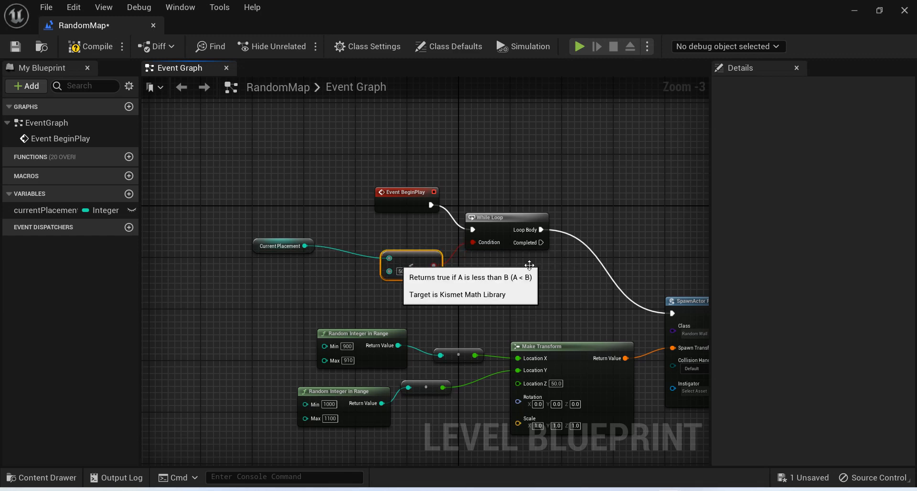
# Delete the Print String node that follows SpawnActor Random Wall.
pyautogui.moveTo(568, 267); pyautogui.dragTo(247, 241, button='right')
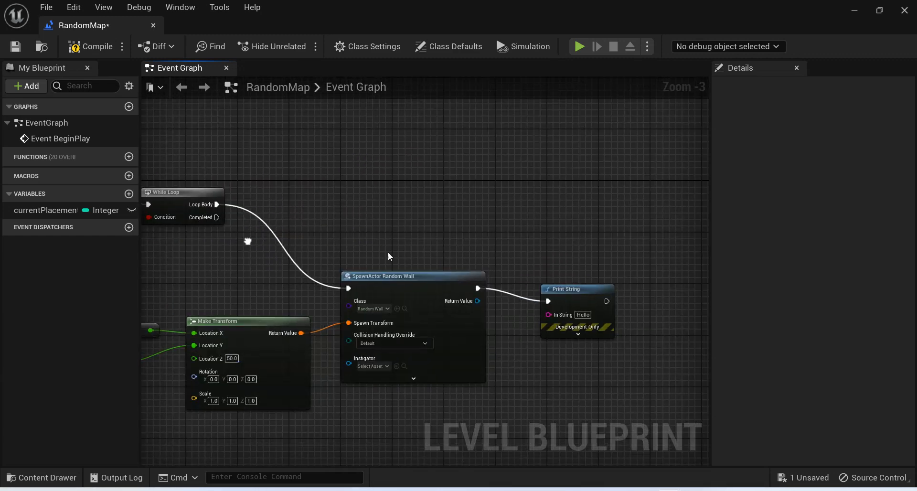
pyautogui.click(566, 292)
pyautogui.press('Delete')
# Add a Set currentPlacement node after SpawnActor Random Wall and connect their execution pins.
pyautogui.moveTo(37, 214); pyautogui.dragTo(550, 263)
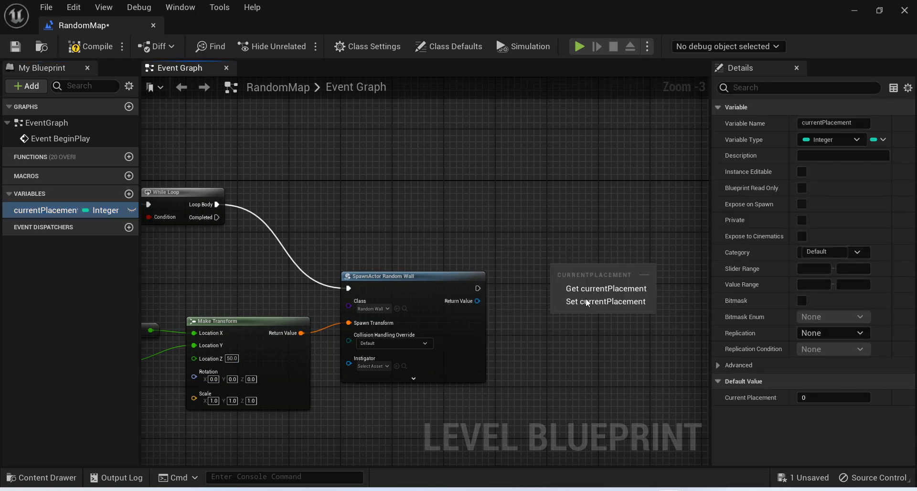
pyautogui.click(587, 301)
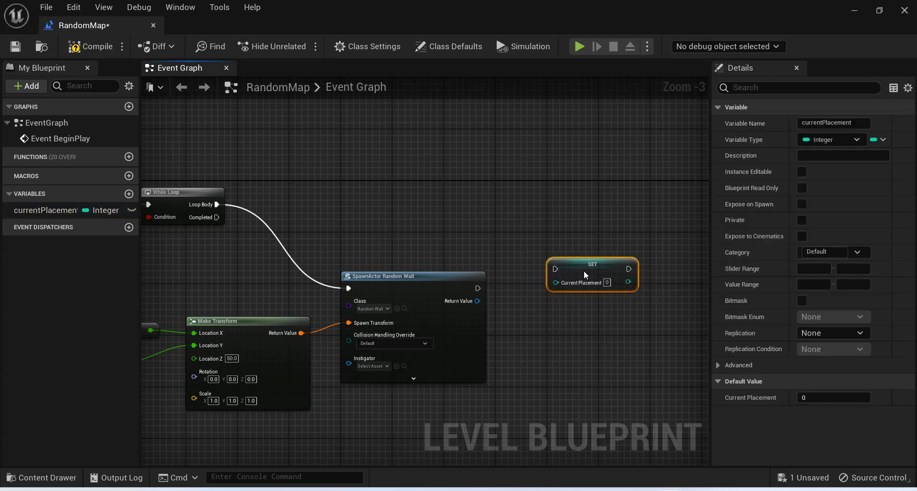
pyautogui.moveTo(478, 288); pyautogui.dragTo(556, 269)
# Add a Get currentPlacement node beside SpawnActor, move the SET node away, and feed the getter into a new Add node.
pyautogui.moveTo(46, 210); pyautogui.dragTo(514, 308)
pyautogui.click(553, 335)
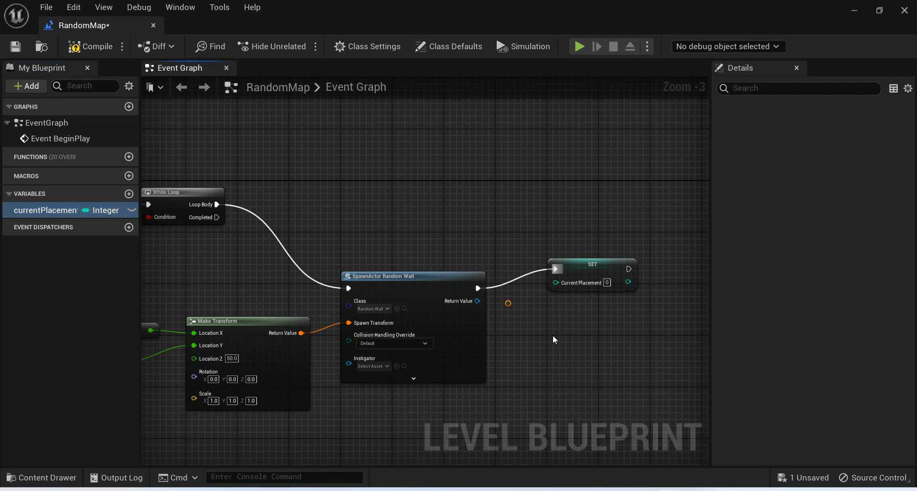
pyautogui.moveTo(592, 262); pyautogui.dragTo(642, 255)
pyautogui.moveTo(564, 312); pyautogui.dragTo(620, 344)
pyautogui.write('+')
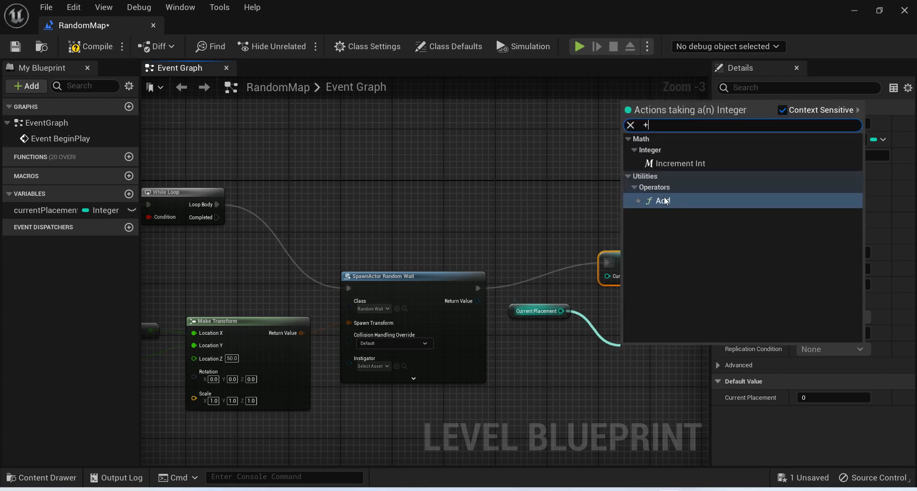
pyautogui.click(658, 204)
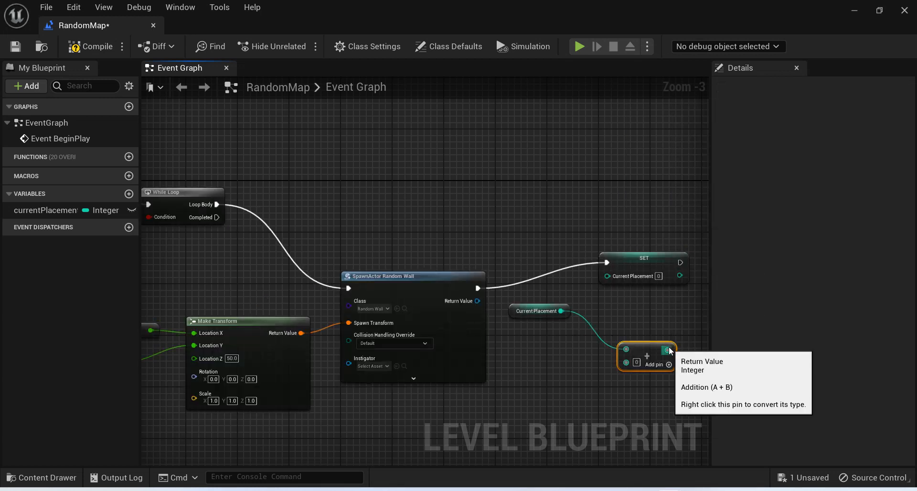
# Connect the Add node's result to the SET node's Current Placement input and set the second addend to 1.
pyautogui.moveTo(668, 350); pyautogui.dragTo(608, 276)
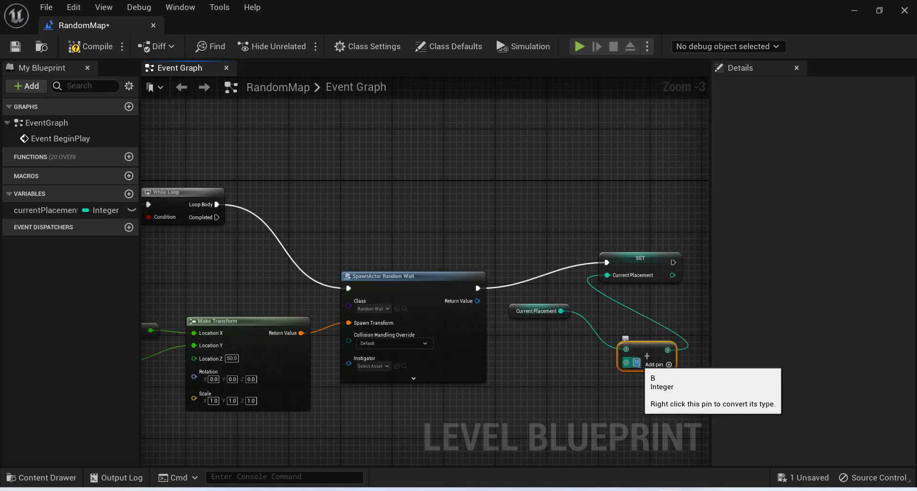
pyautogui.write('1')
pyautogui.press('Return')
pyautogui.click(222, 129)
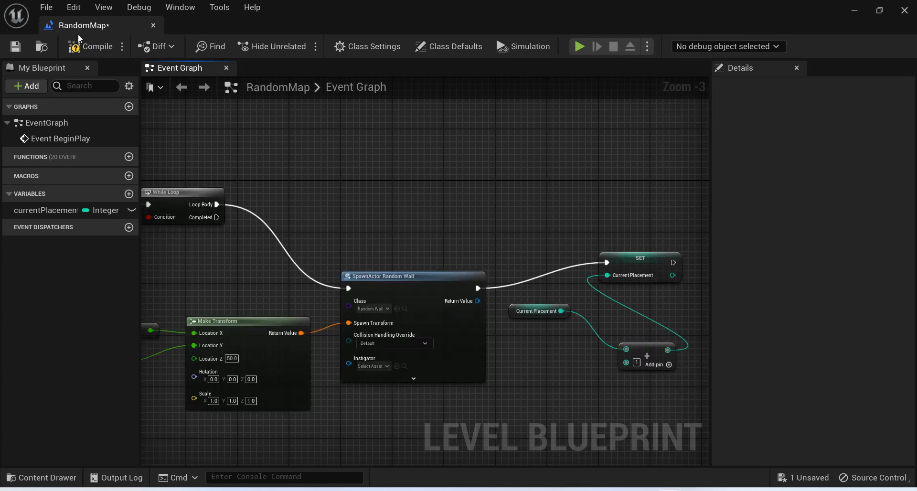
# Compile the level blueprint and play-test the level to check the spawned walls.
pyautogui.click(89, 46)
pyautogui.click(852, 9)
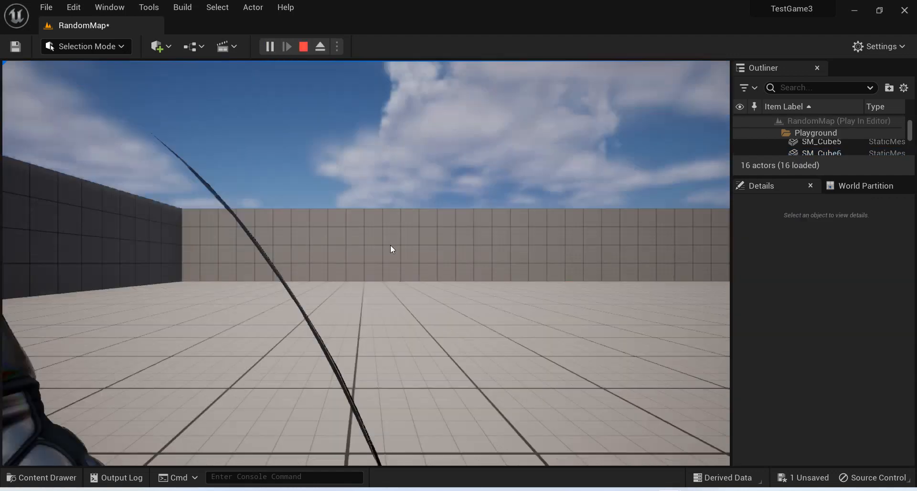
pyautogui.click(391, 245)
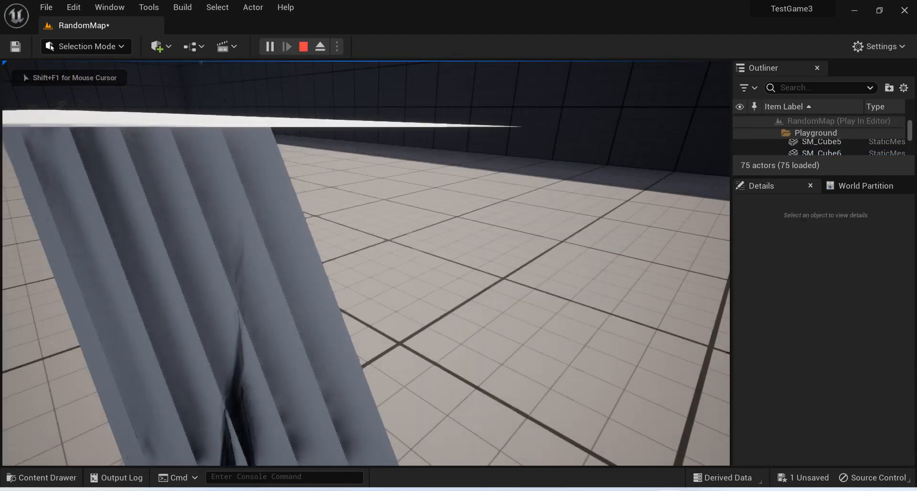
pyautogui.press('Escape')
# Back in the level blueprint, set the Location X random range to 800–1000 and the Location Y range's minimum to 900.
pyautogui.moveTo(669, 490)
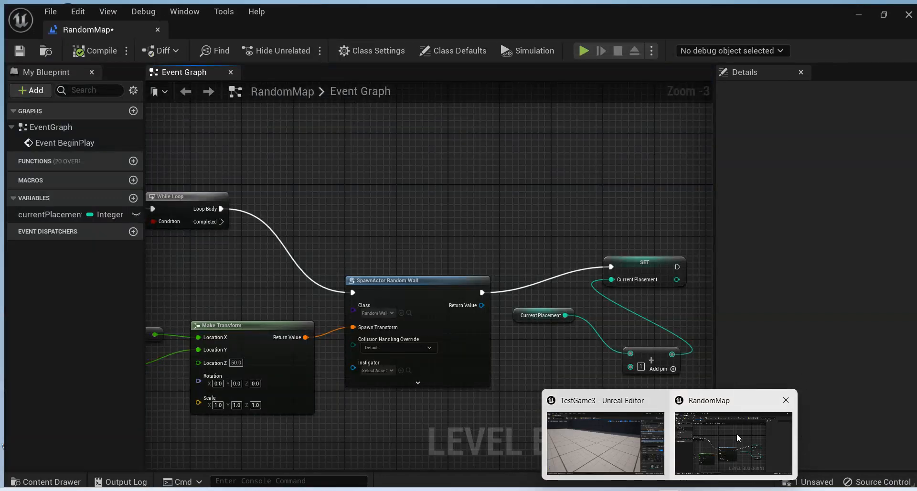
pyautogui.click(736, 434)
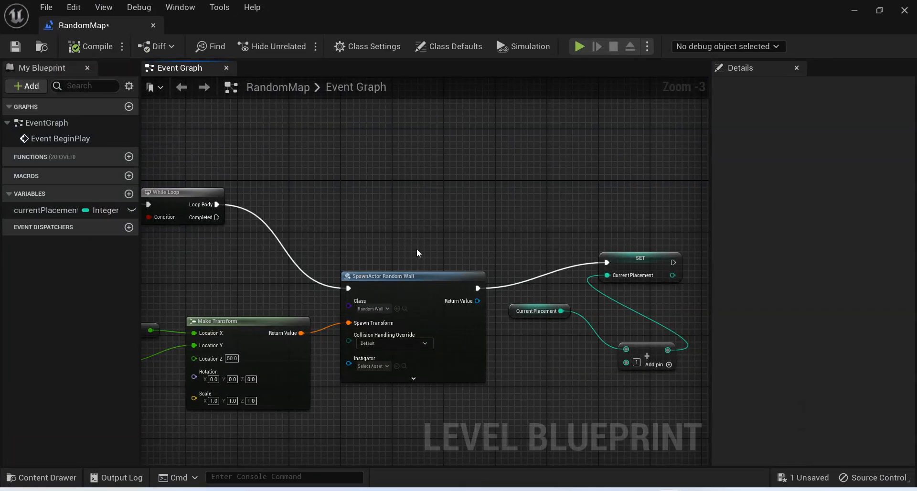
pyautogui.moveTo(317, 246); pyautogui.dragTo(694, 248, button='right')
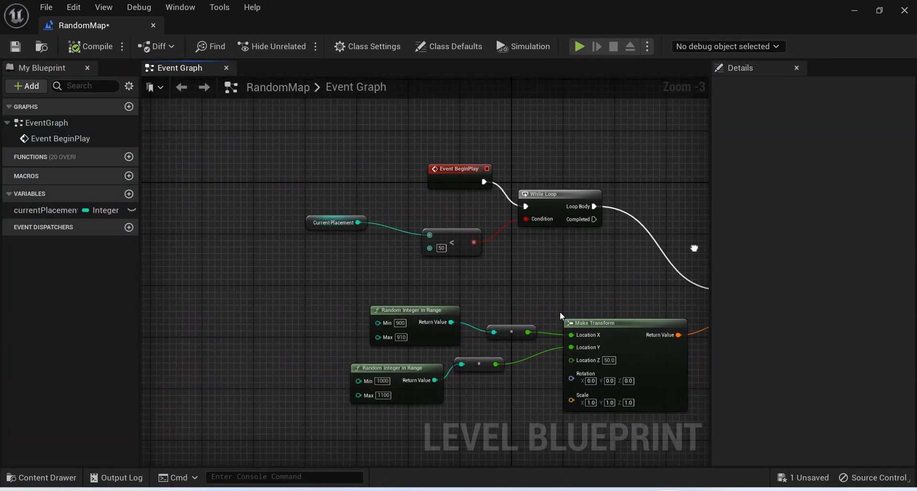
pyautogui.scroll(1, 409, 338)
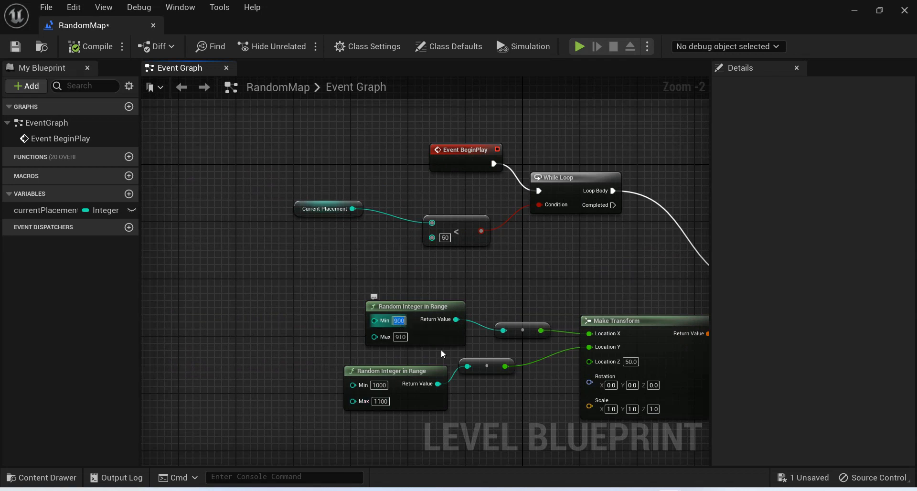
pyautogui.write('800')
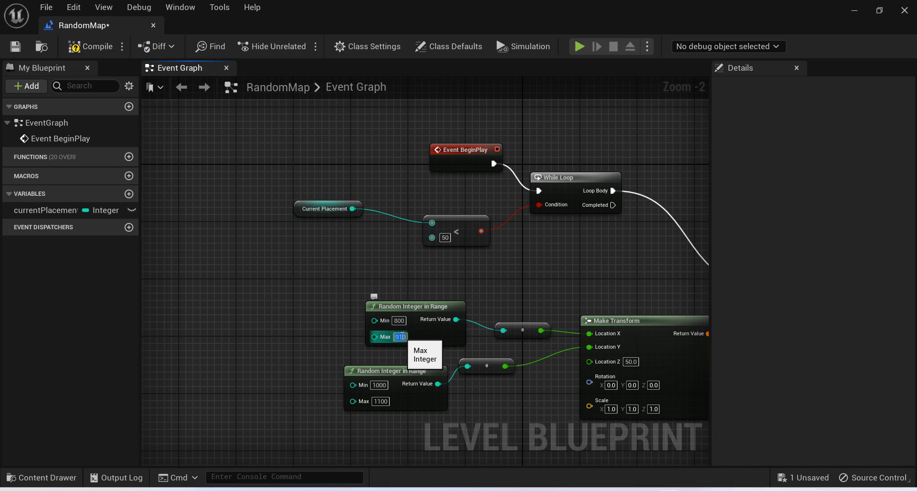
pyautogui.write('1000')
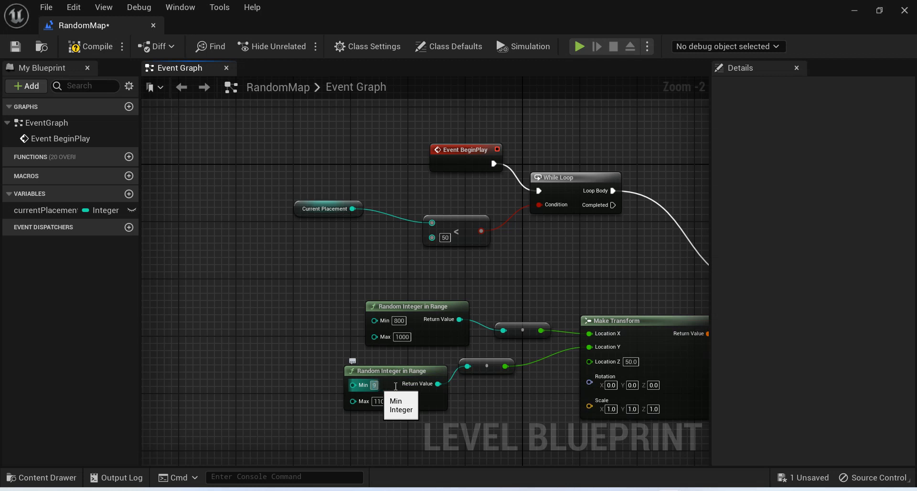
pyautogui.write('00')
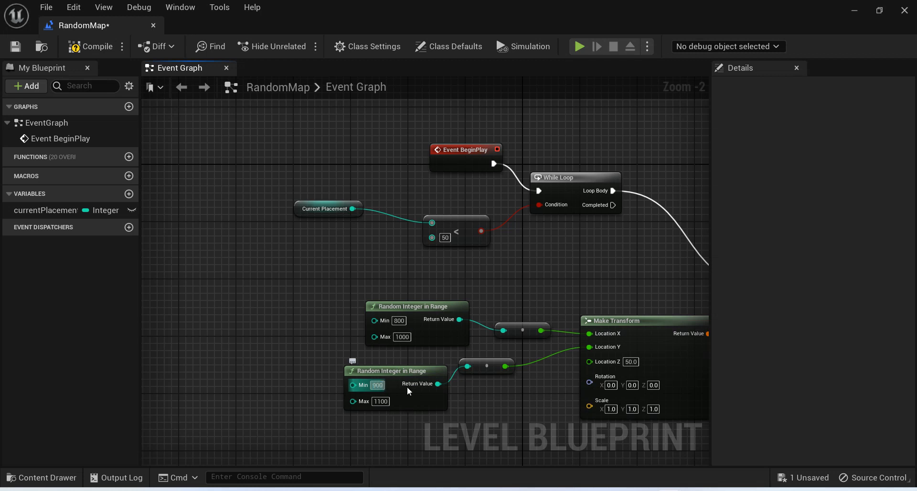
# Compile the blueprint and play the level, running around the spawned walls to examine their spread, and end the play session.
pyautogui.click(88, 48)
pyautogui.click(861, 12)
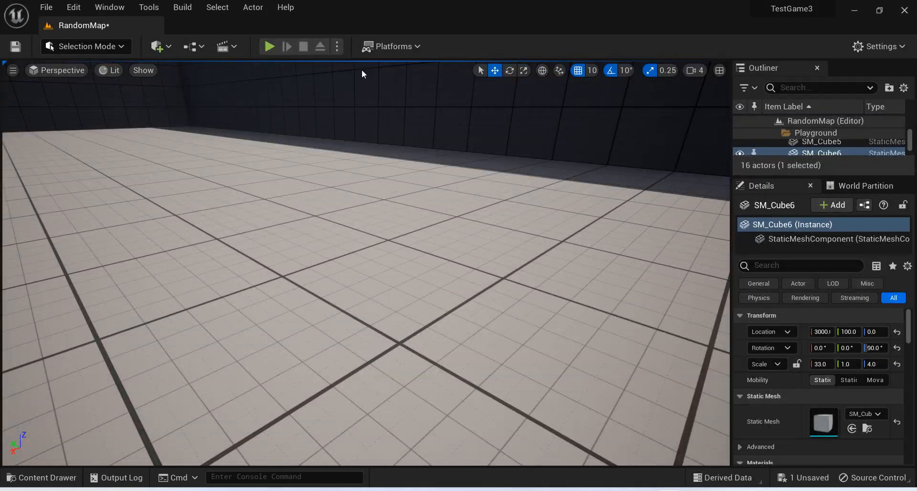
pyautogui.click(270, 46)
pyautogui.click(366, 263)
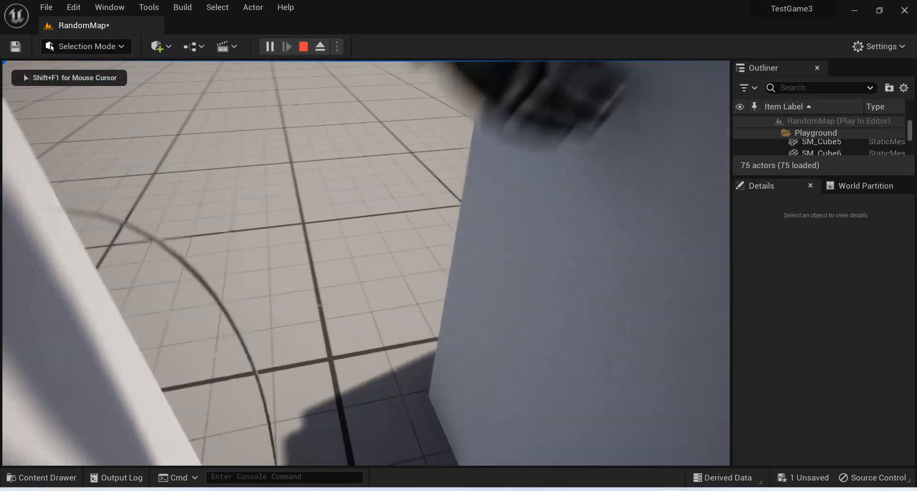
pyautogui.press('w')
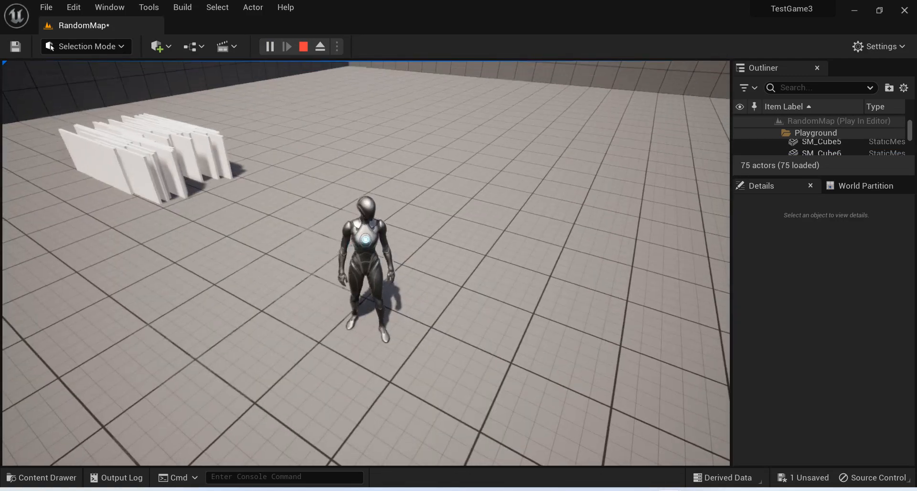
pyautogui.press('w')
pyautogui.press('d')
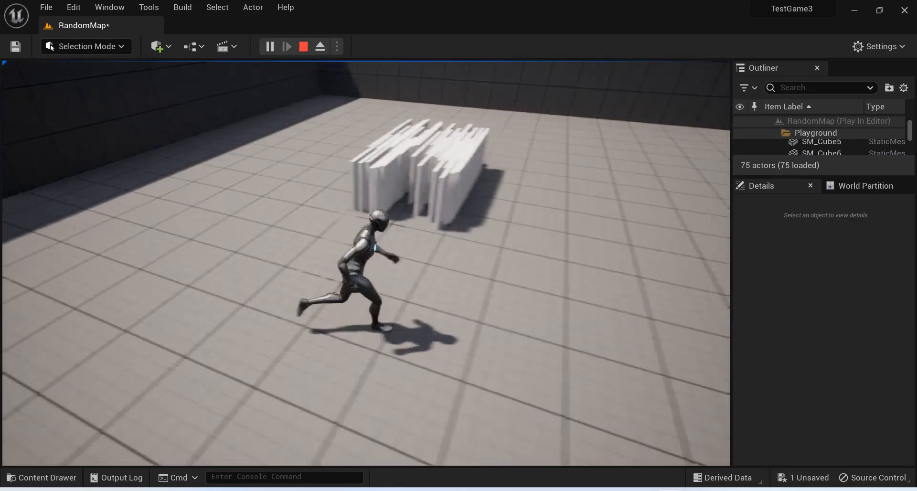
pyautogui.press('s')
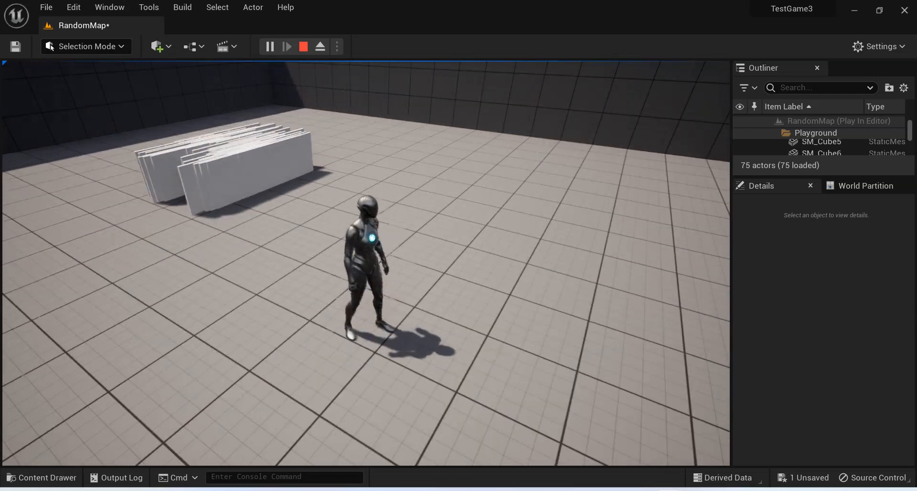
pyautogui.press('a')
pyautogui.press('w')
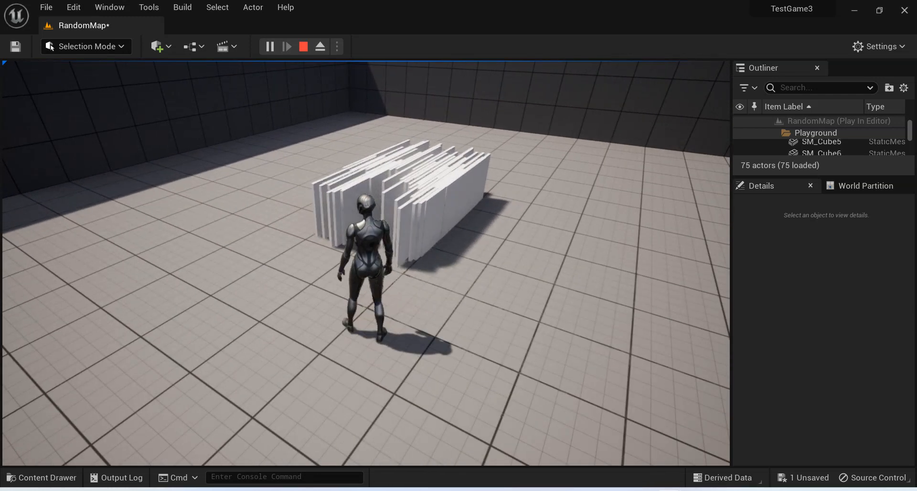
pyautogui.hotkey('alt', 'Tab')
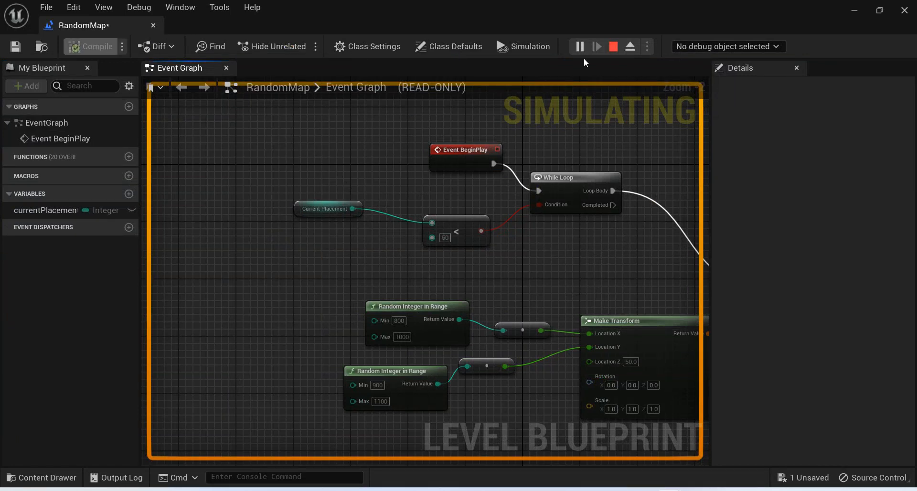
pyautogui.click(610, 48)
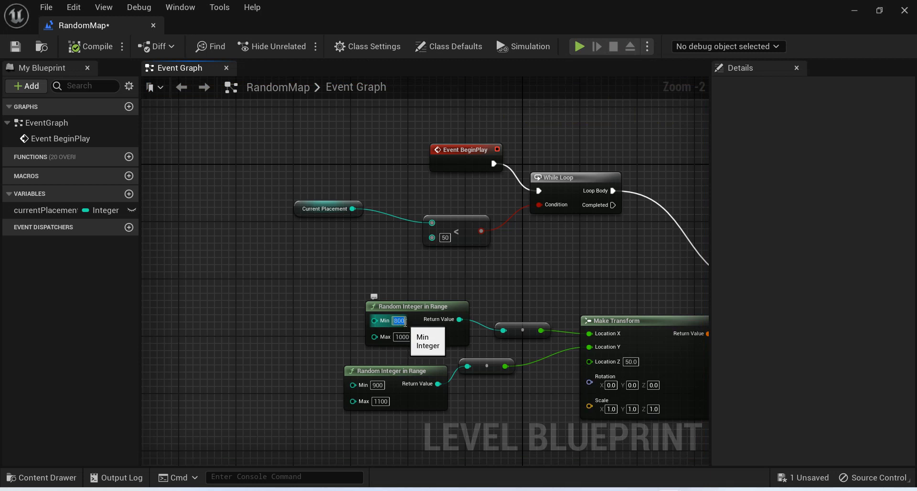
# Set the Random Integer in Range node feeding Location X to a minimum of 200 and a maximum of 1100.
pyautogui.write('1')
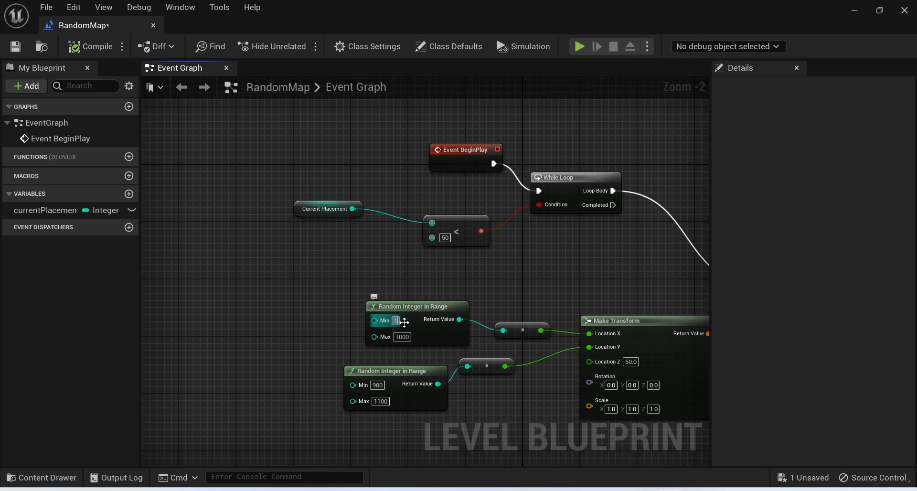
pyautogui.write('000')
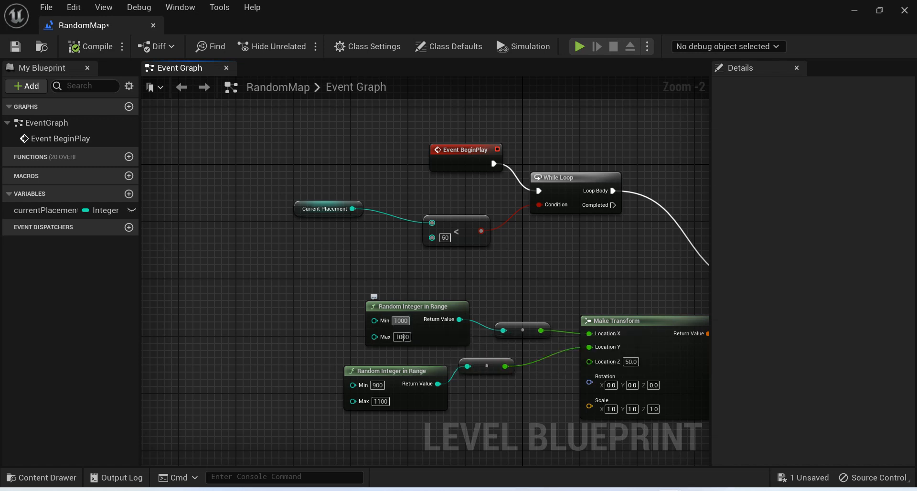
pyautogui.press('Tab')
pyautogui.click(407, 321)
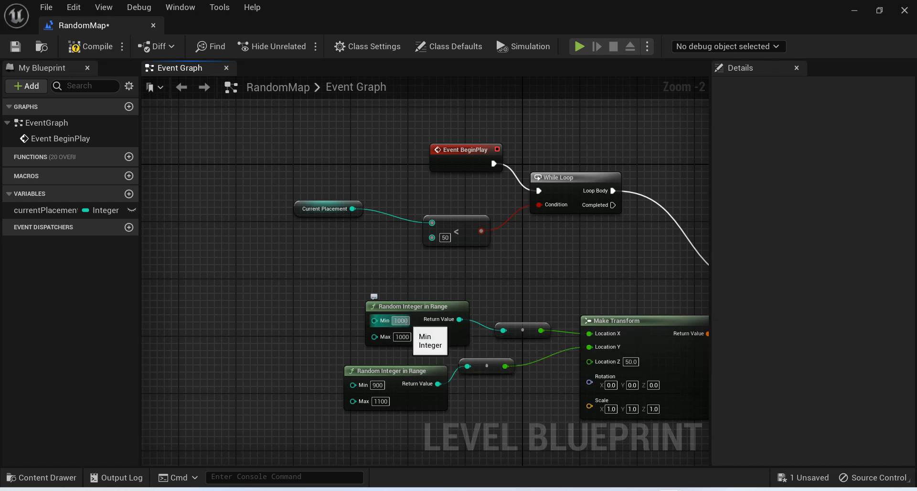
pyautogui.write('200')
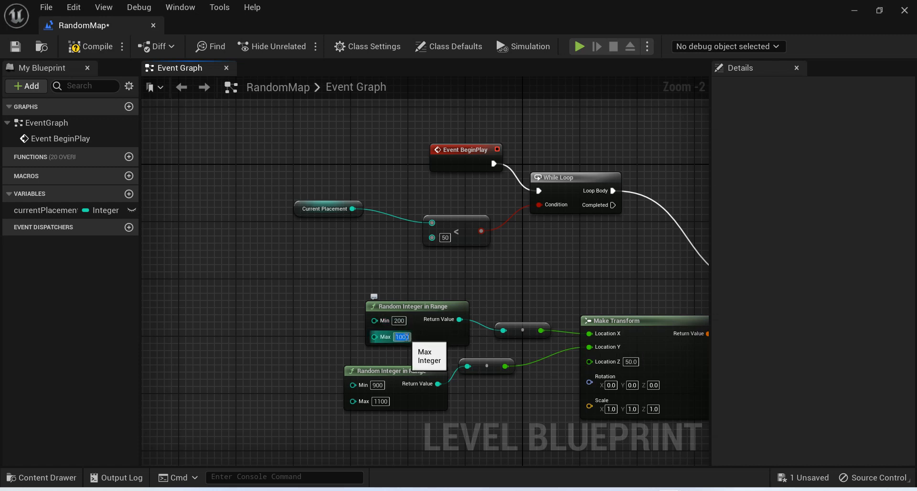
pyautogui.write('1')
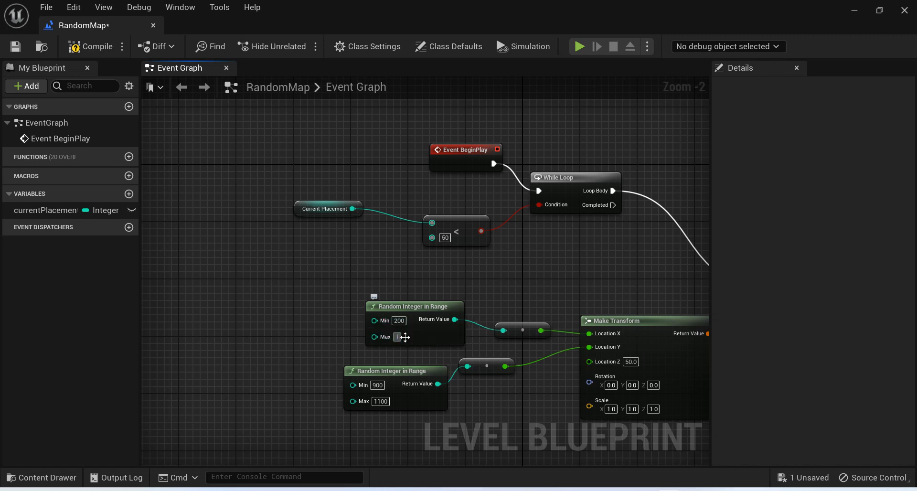
pyautogui.write('100')
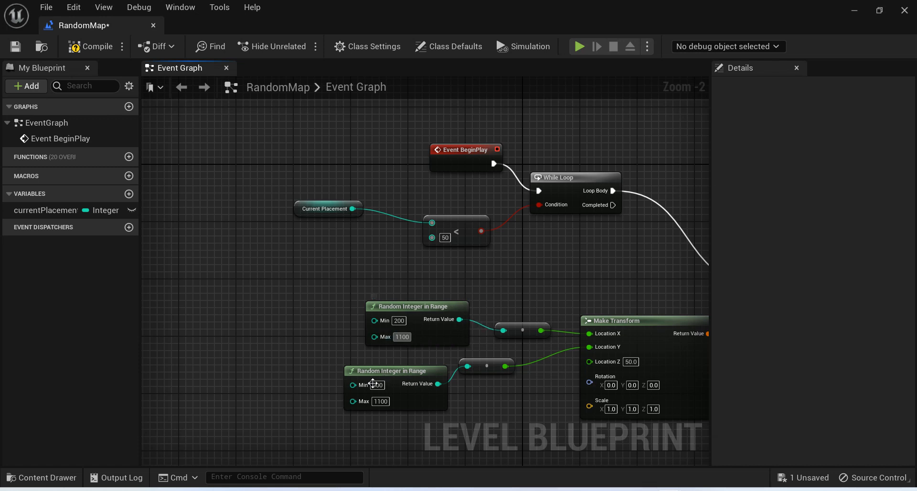
# Set the Random Integer in Range node feeding Location Y to a minimum of 200 and a maximum of 2000.
pyautogui.click(377, 385)
pyautogui.click(381, 401)
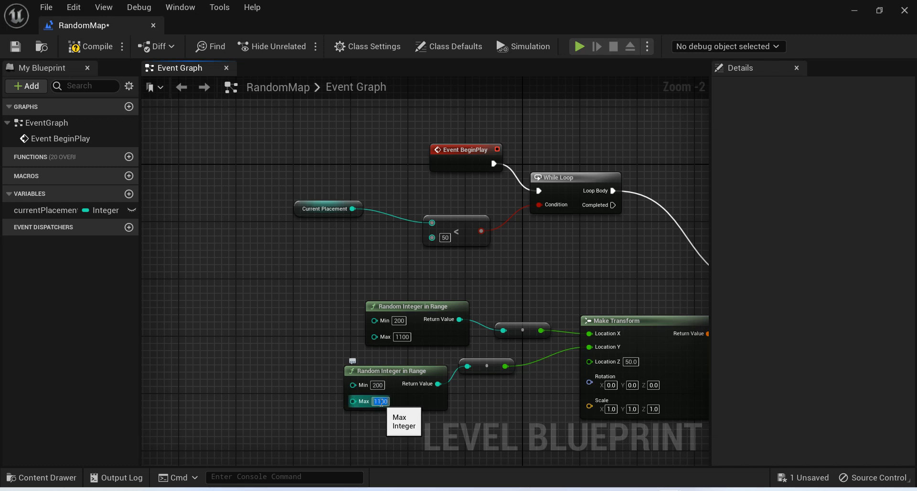
pyautogui.write('2000')
pyautogui.press('Return')
pyautogui.write('0')
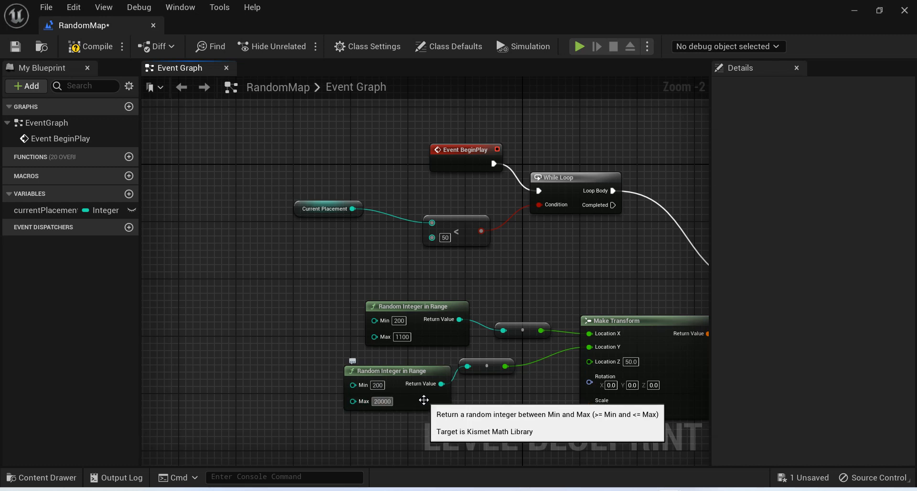
pyautogui.press('BackSpace')
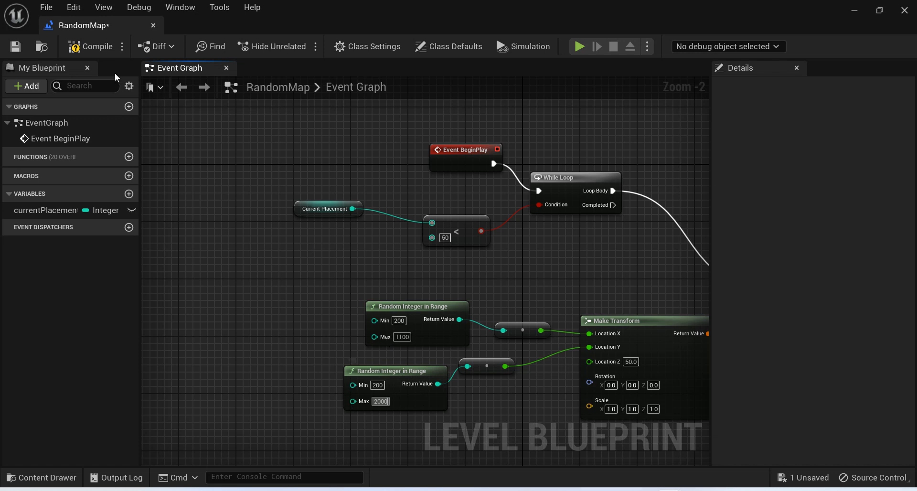
# Compile the blueprint and play-test the level, walking among the spawned walls to examine their distribution across the floor.
pyautogui.click(91, 47)
pyautogui.click(851, 9)
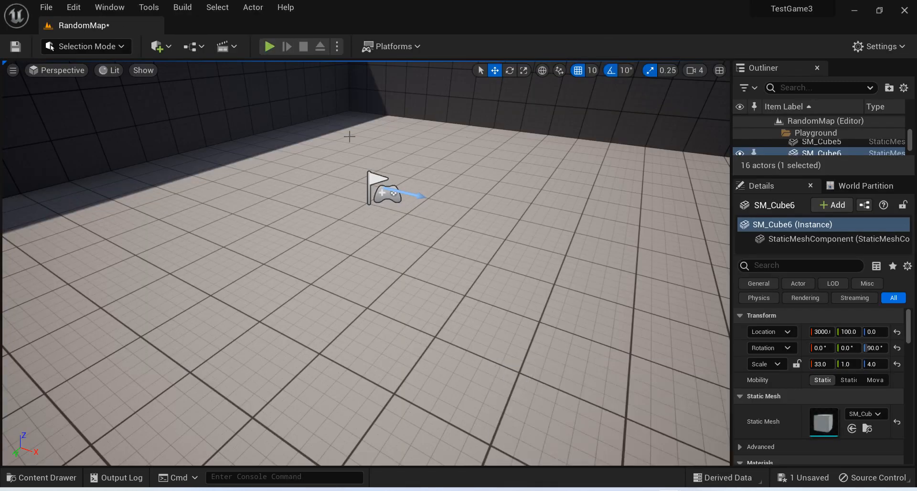
pyautogui.click(267, 45)
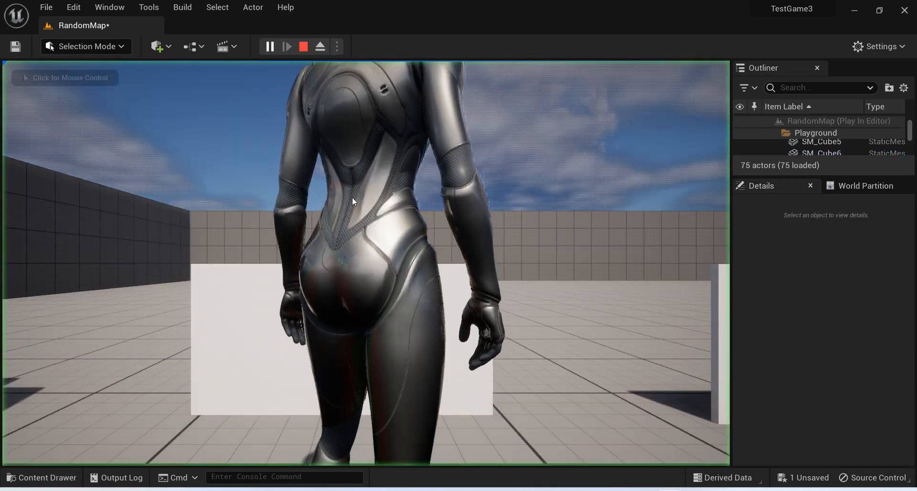
pyautogui.click(352, 199)
pyautogui.press('w')
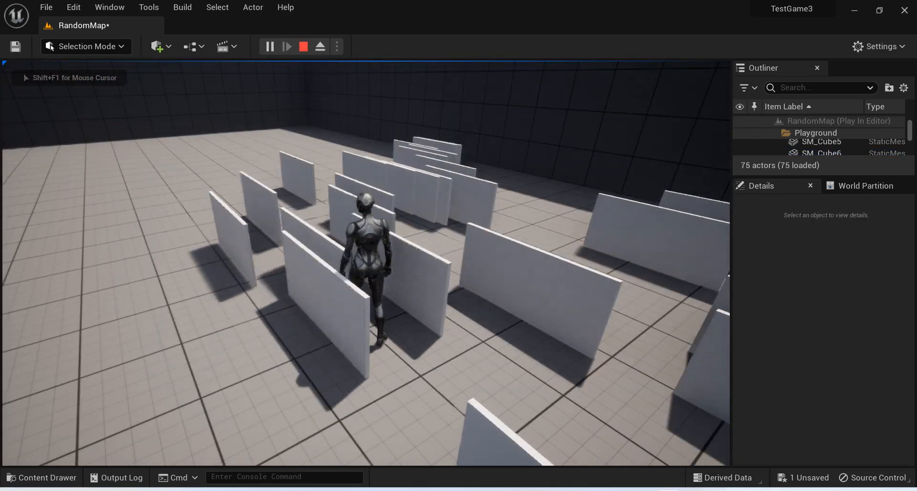
pyautogui.press('s')
pyautogui.press('a')
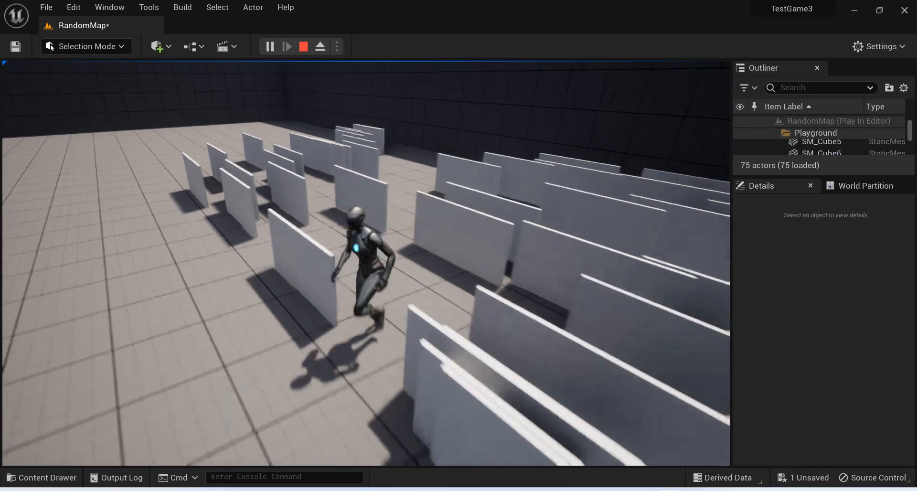
pyautogui.press('w')
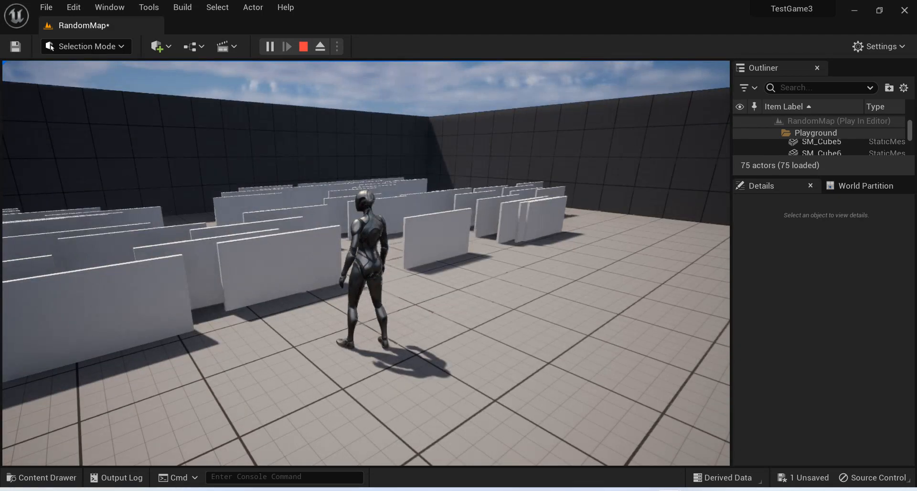
pyautogui.press('Escape')
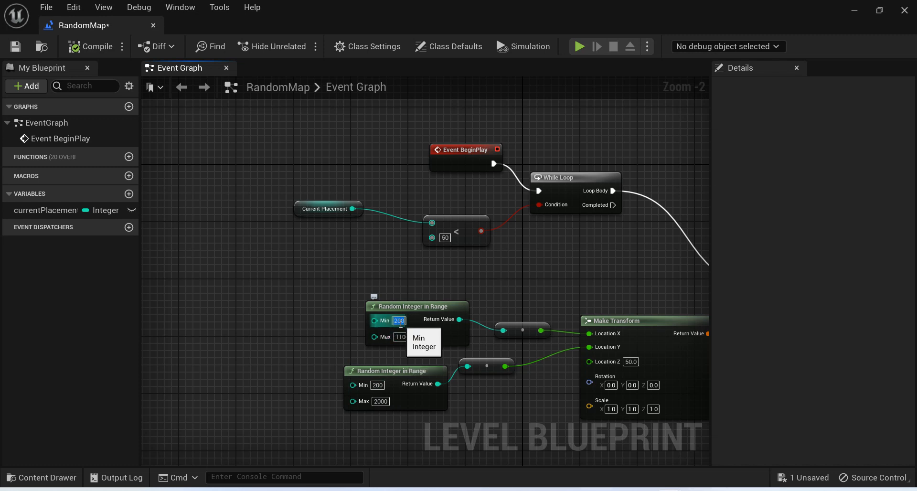
# Set the minimum of the Location X random range to 0 and save the level blueprint.
pyautogui.write('0')
pyautogui.press('Return')
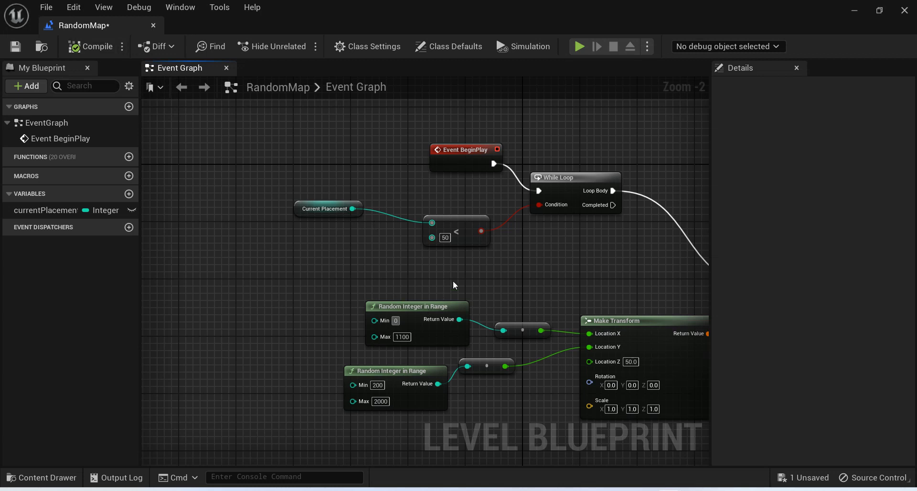
pyautogui.hotkey('ctrl', 's')
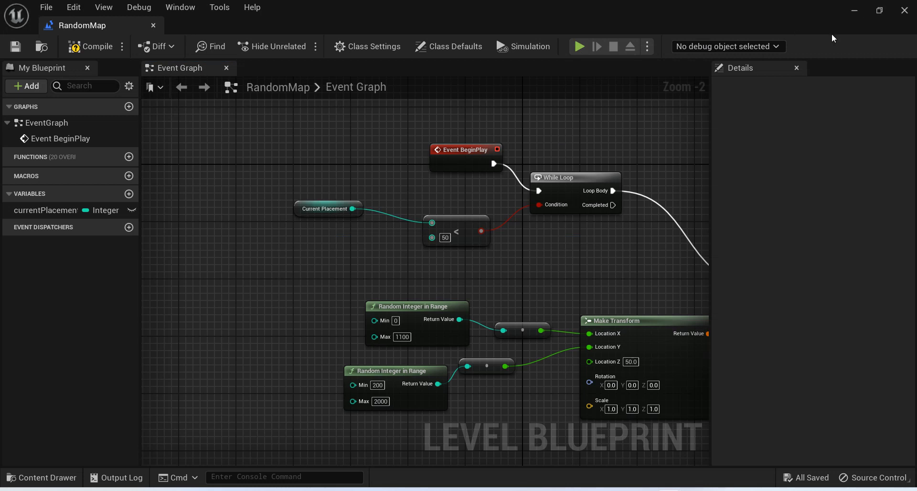
# Return to the level editor and select the floor cube in the viewport.
pyautogui.click(855, 10)
pyautogui.click(497, 274)
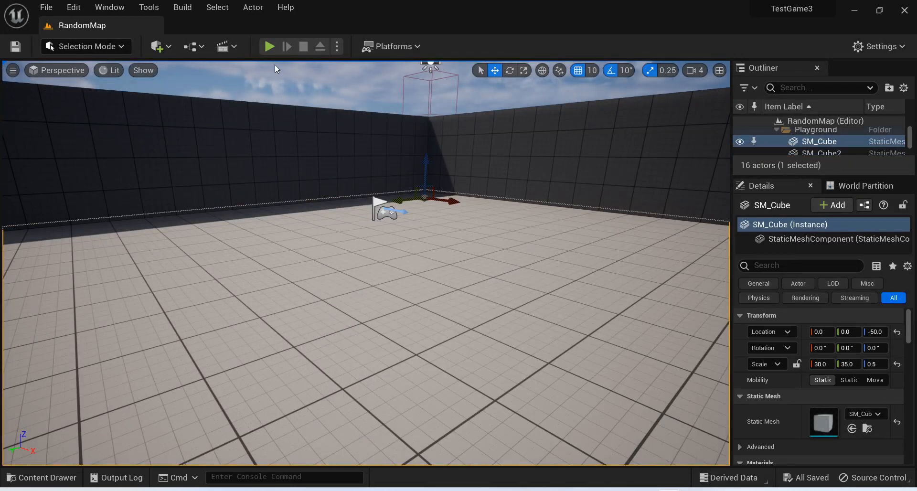
# Play-test the level, running among the spawned walls to examine how they are distributed across the floor.
pyautogui.click(269, 47)
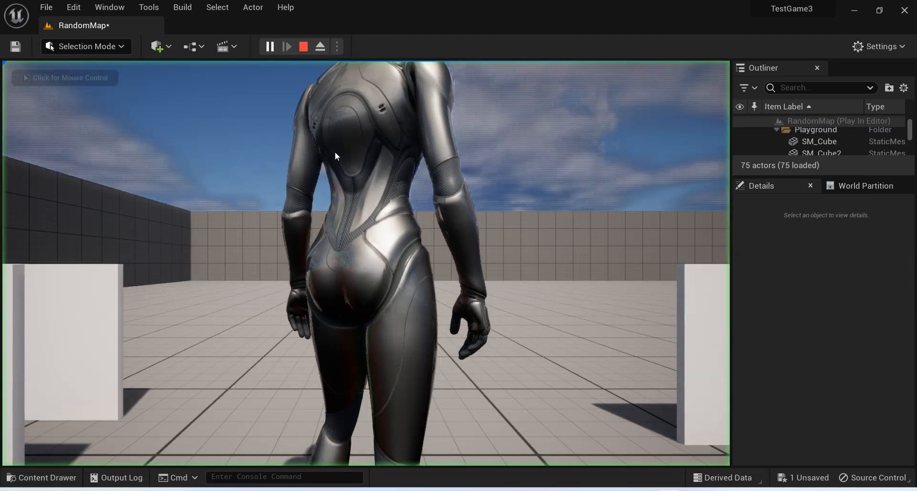
pyautogui.click(336, 156)
pyautogui.press('w')
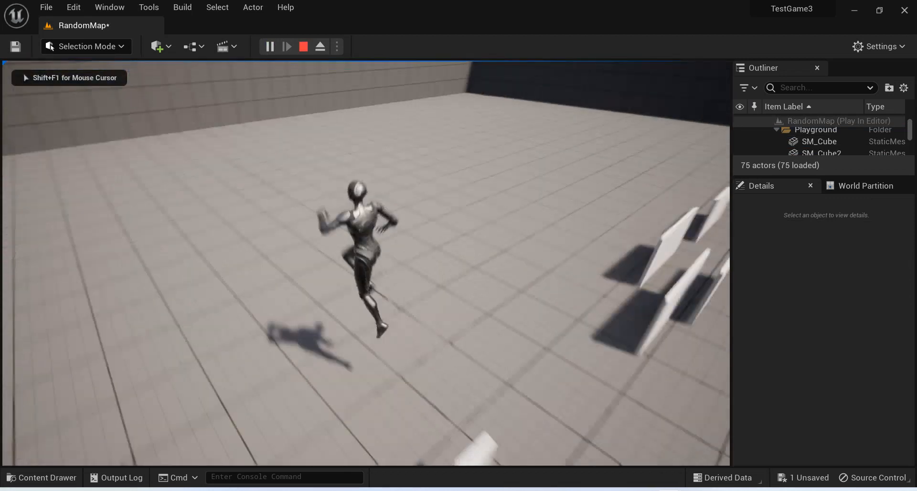
pyautogui.press('w')
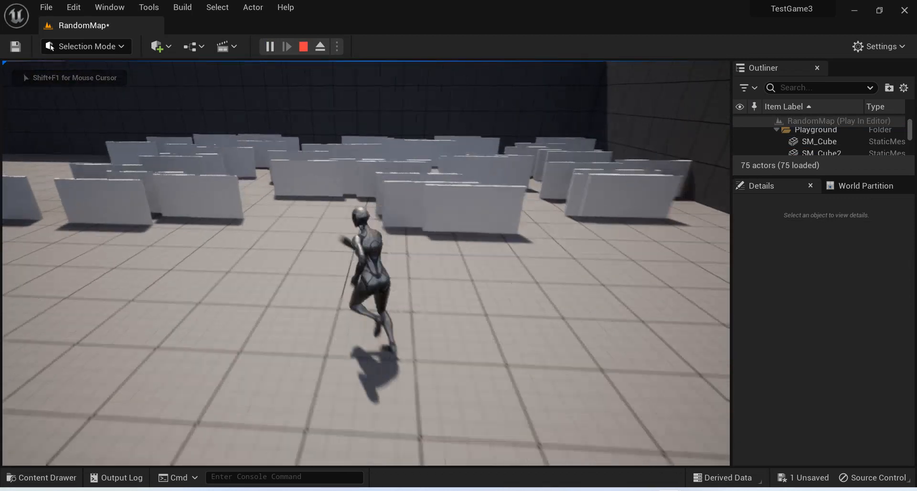
pyautogui.press('d')
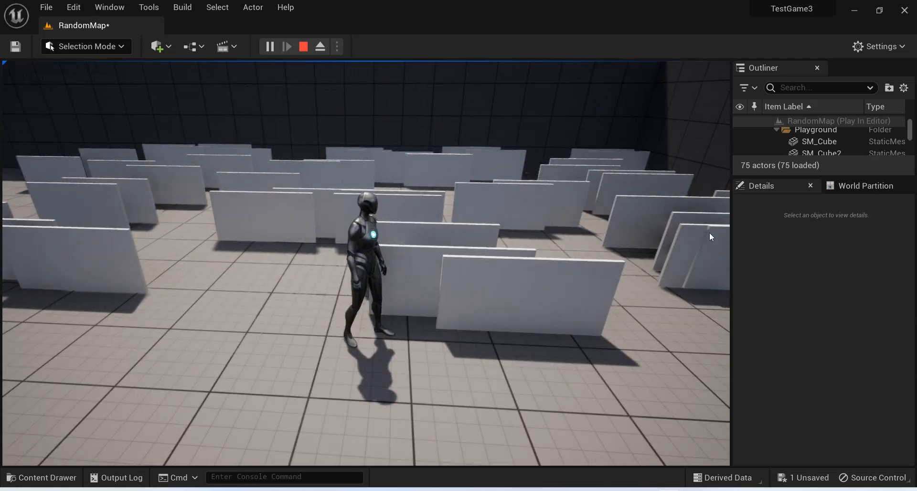
pyautogui.press('Escape')
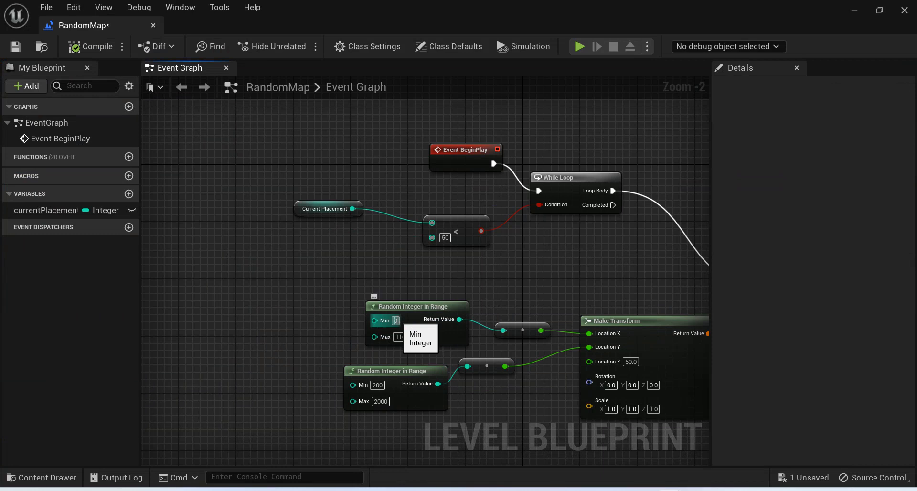
# Set the minimum of the Location X random range to -500 and compile the level blueprint.
pyautogui.click(398, 320)
pyautogui.write('-5000')
pyautogui.press('BackSpace')
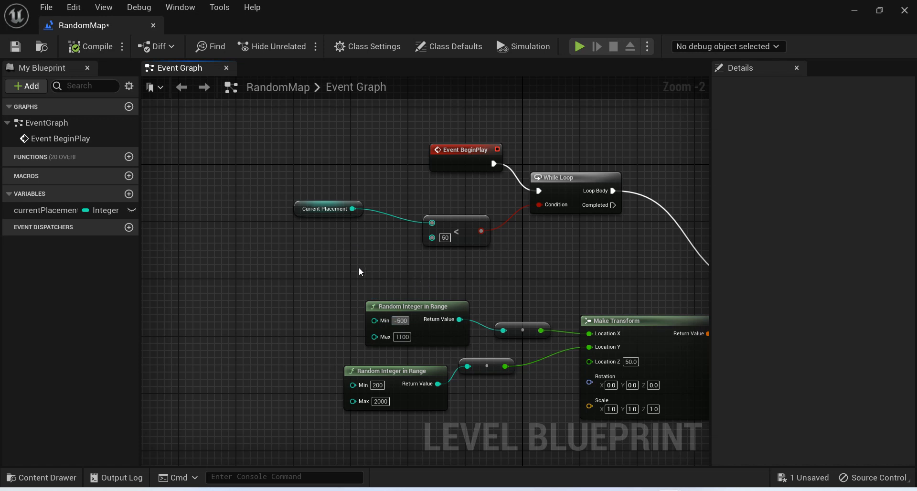
pyautogui.click(82, 48)
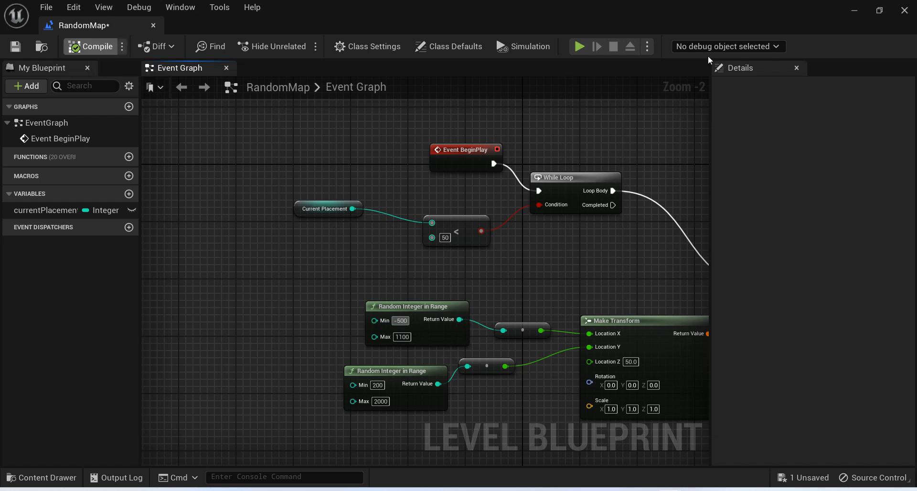
# Return to the level editor and play-test the level to check the wall spread with the negative X minimum.
pyautogui.click(858, 9)
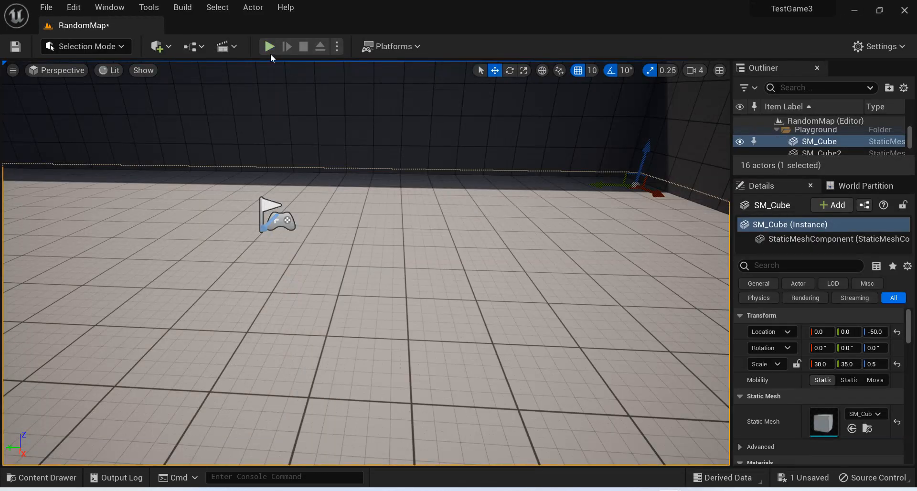
pyautogui.click(270, 51)
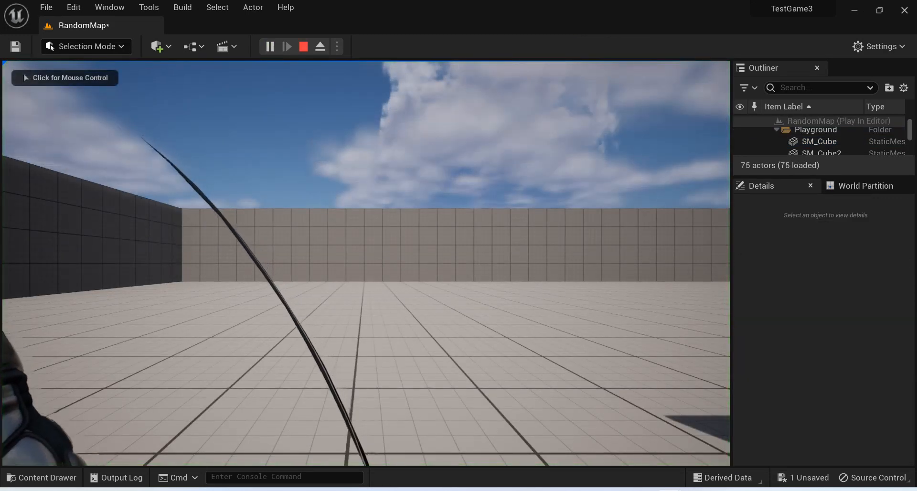
pyautogui.click(344, 229)
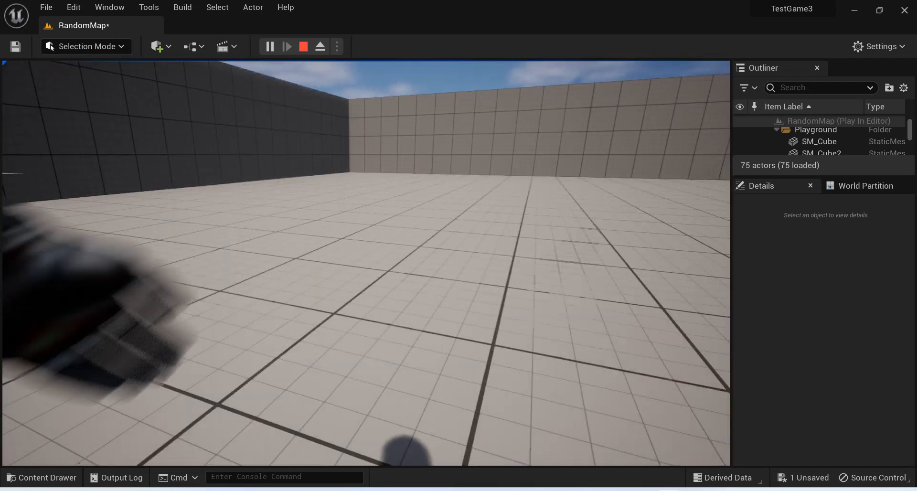
pyautogui.press('Escape')
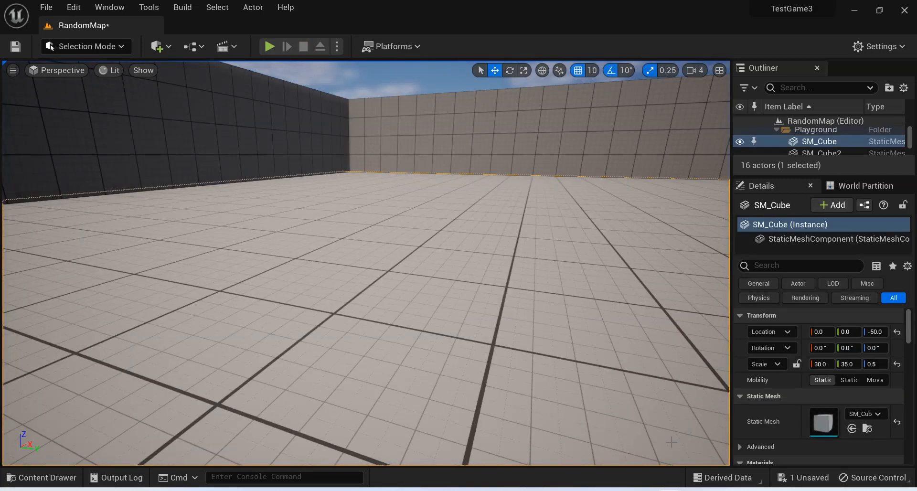
# Move the PlayerStart along the X axis to about 2388 and play-test the level from the new start position.
pyautogui.moveTo(452, 275); pyautogui.dragTo(473, 335, button='right')
pyautogui.press('s')
pyautogui.press('s')
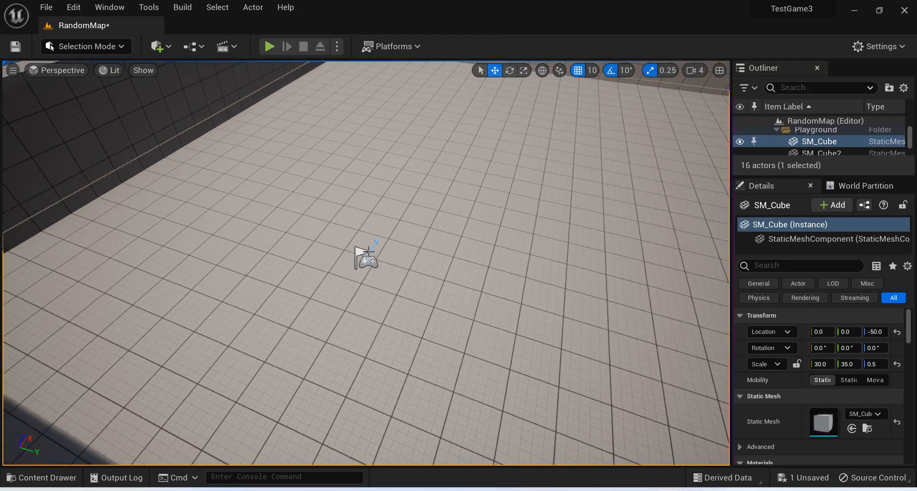
pyautogui.click(372, 253)
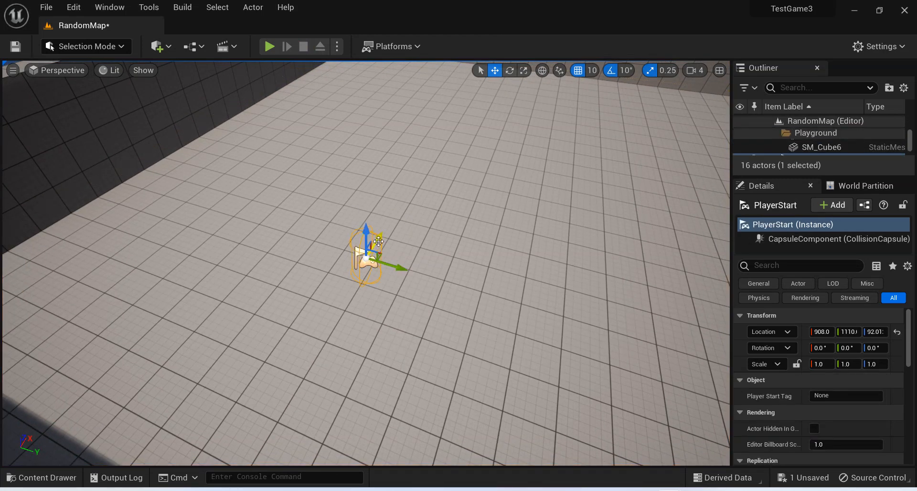
pyautogui.moveTo(378, 240); pyautogui.dragTo(537, 77)
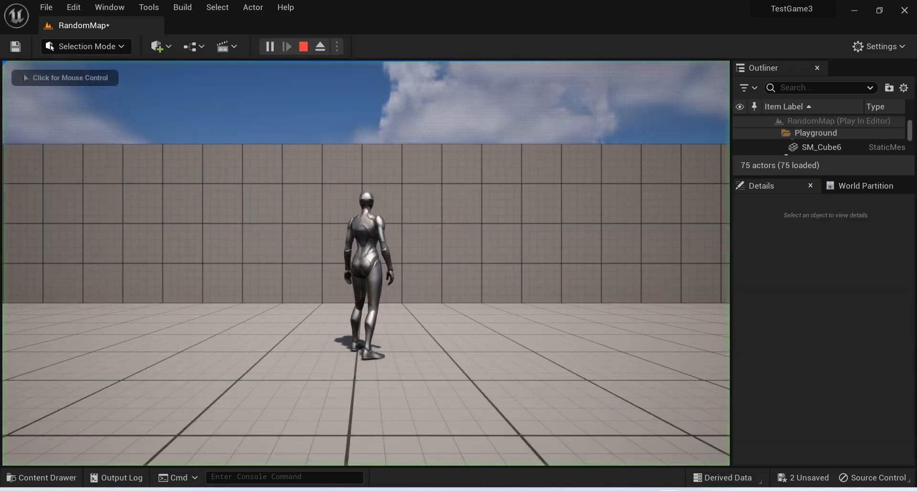
pyautogui.click(369, 235)
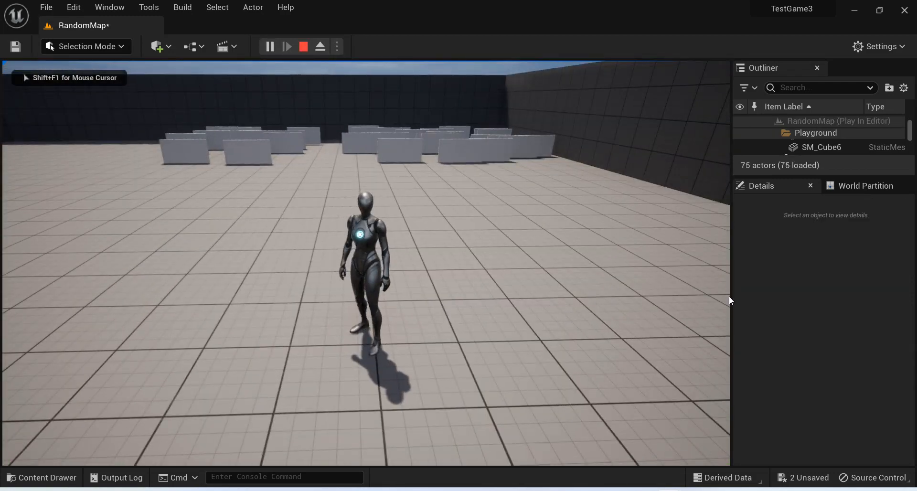
pyautogui.press('Escape')
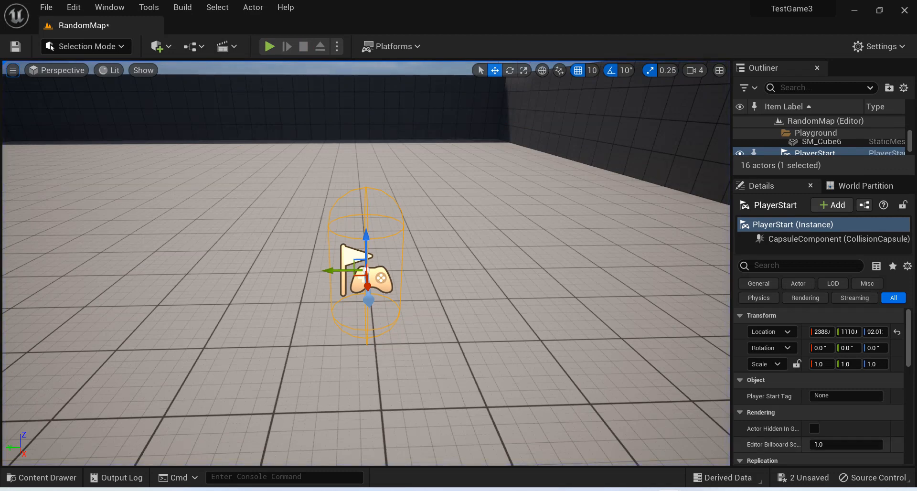
# In the level blueprint, set the Location X random range to a minimum of 0 and a maximum of 3000, and compile.
pyautogui.moveTo(699, 480)
pyautogui.click(722, 442)
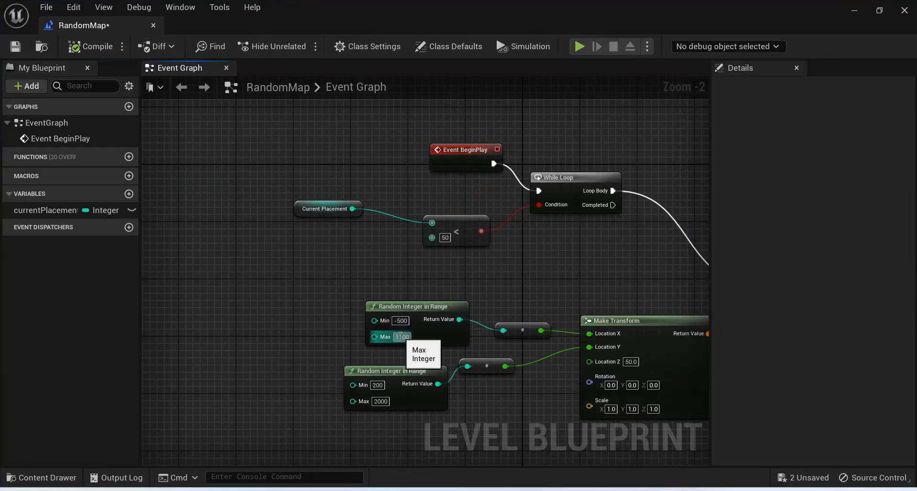
pyautogui.click(402, 337)
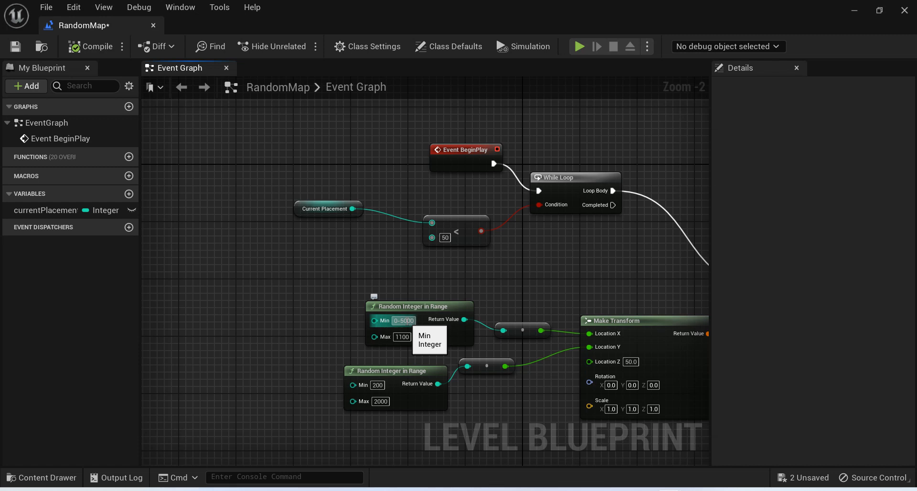
pyautogui.click(402, 337)
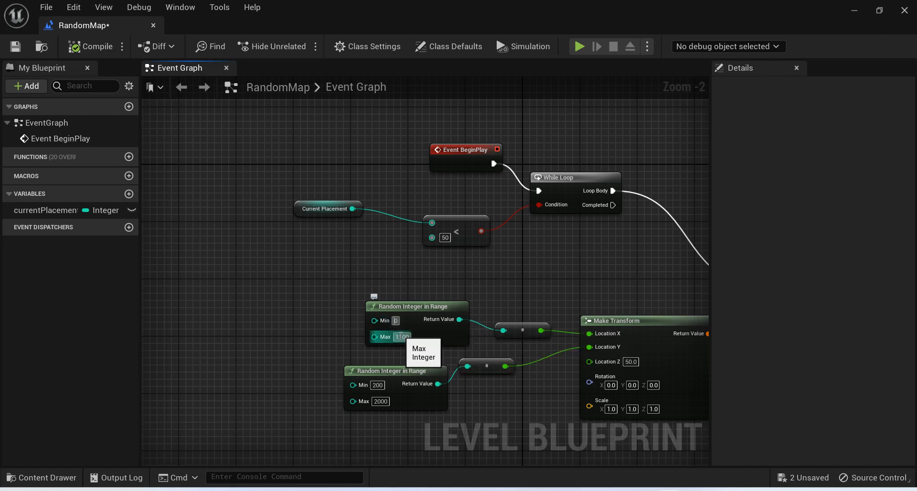
pyautogui.write('3000')
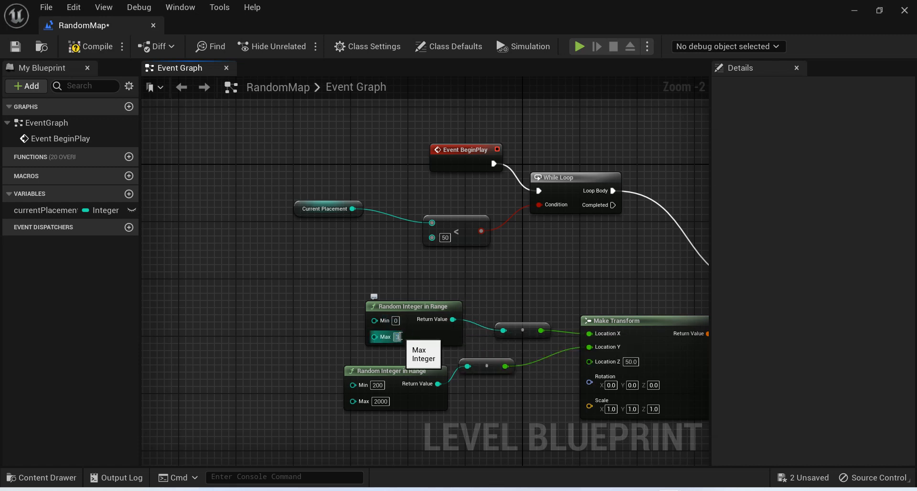
pyautogui.press('Return')
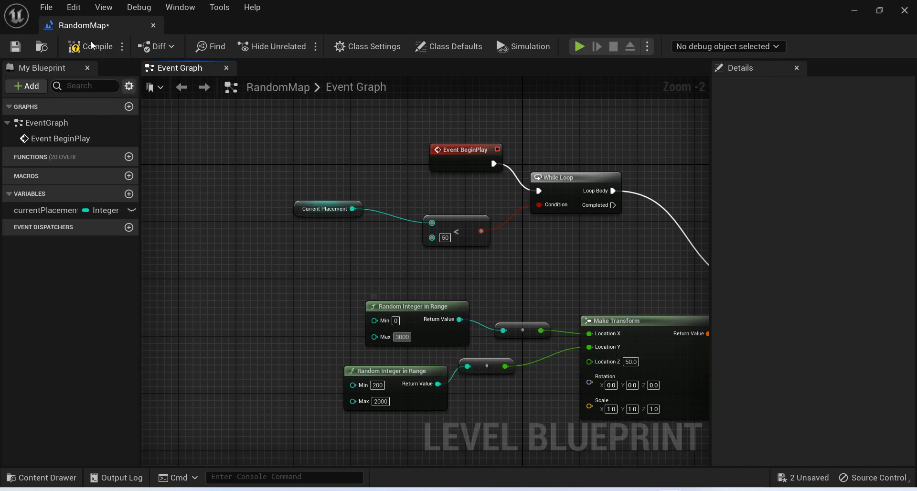
# Return to the level editor and play-test, running and jumping around the walls to examine their spread along X.
pyautogui.click(855, 10)
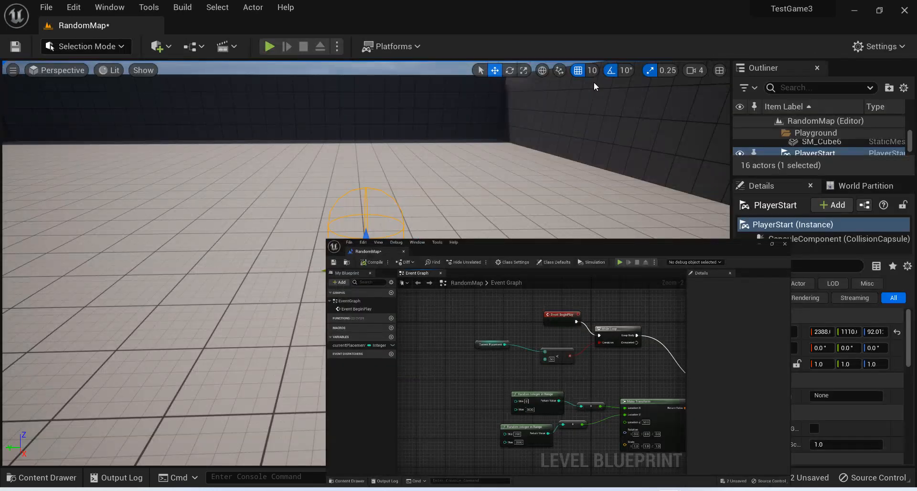
pyautogui.click(269, 46)
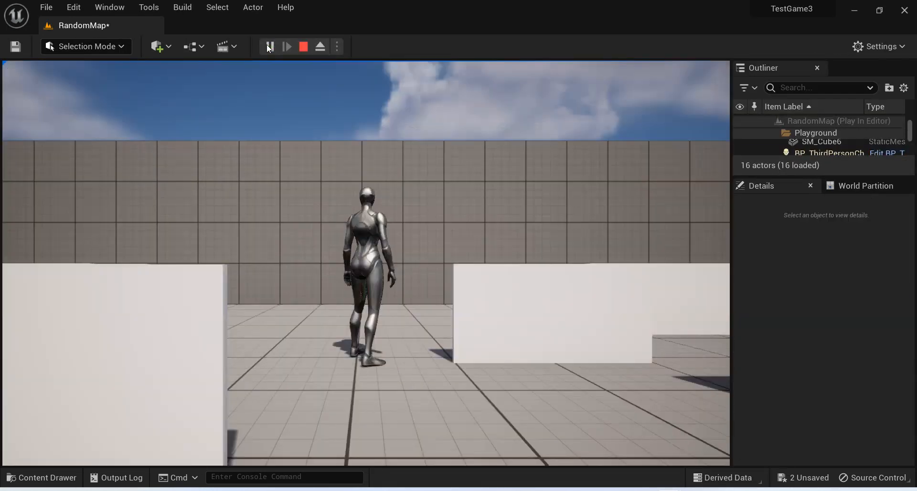
pyautogui.click(278, 209)
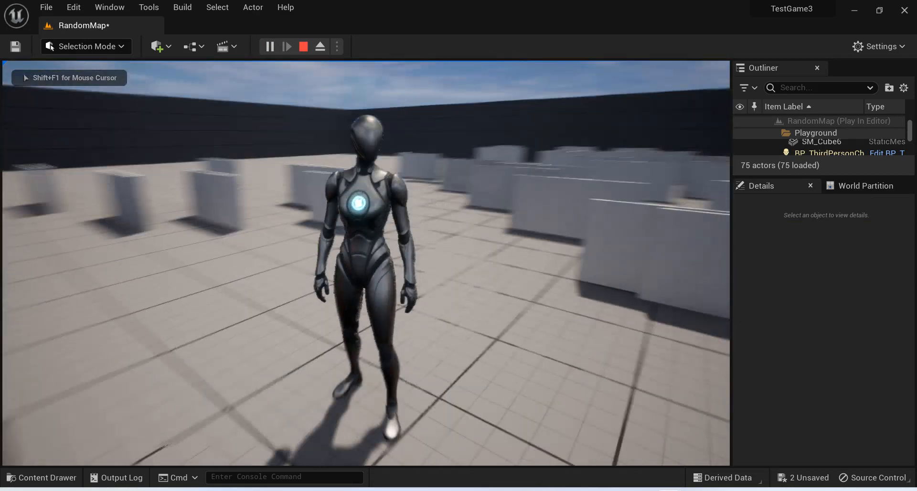
pyautogui.press('w')
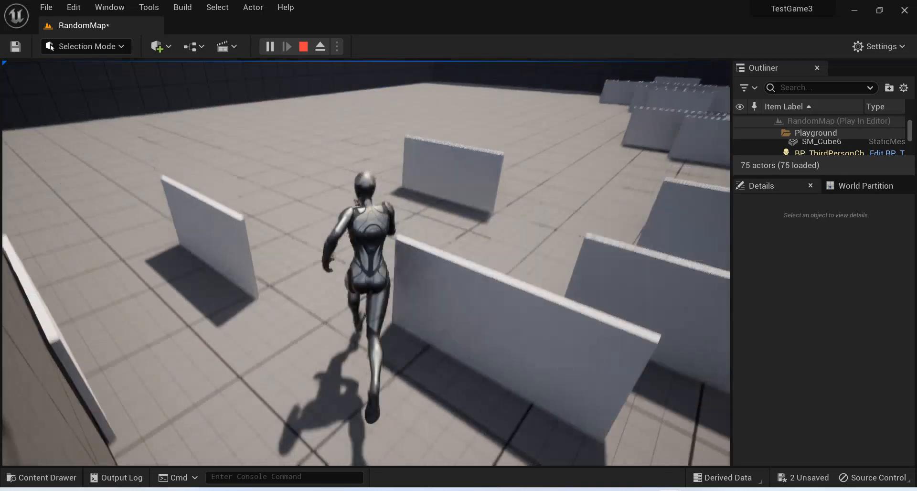
pyautogui.press('space')
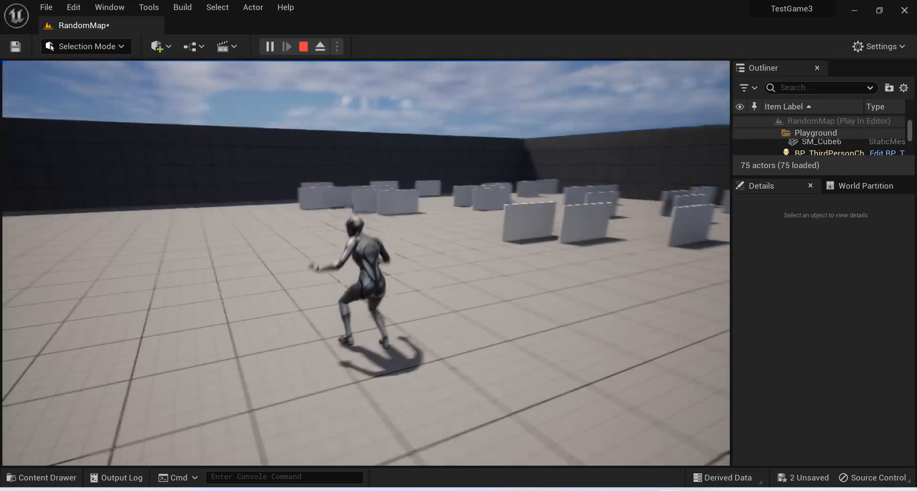
pyautogui.press('Escape')
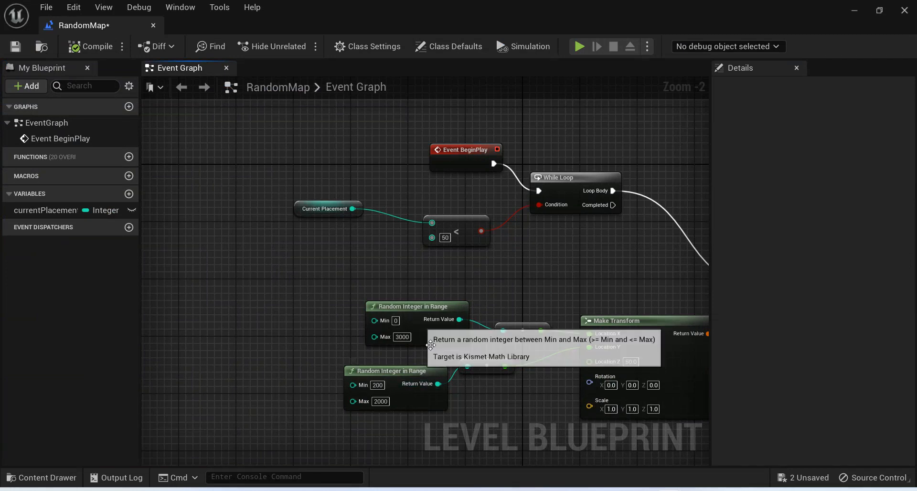
# Set the Location Y random range to a minimum of 0 and a maximum of 3000, and compile the level blueprint.
pyautogui.click(378, 385)
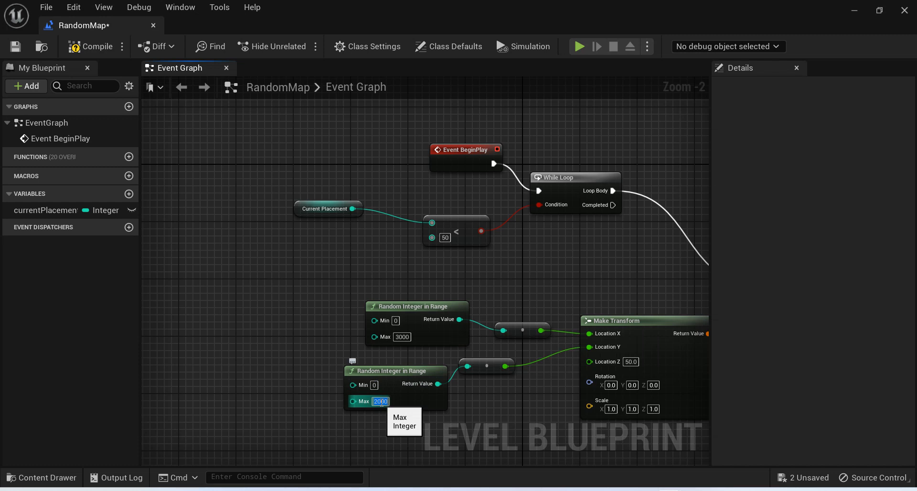
pyautogui.write('3000')
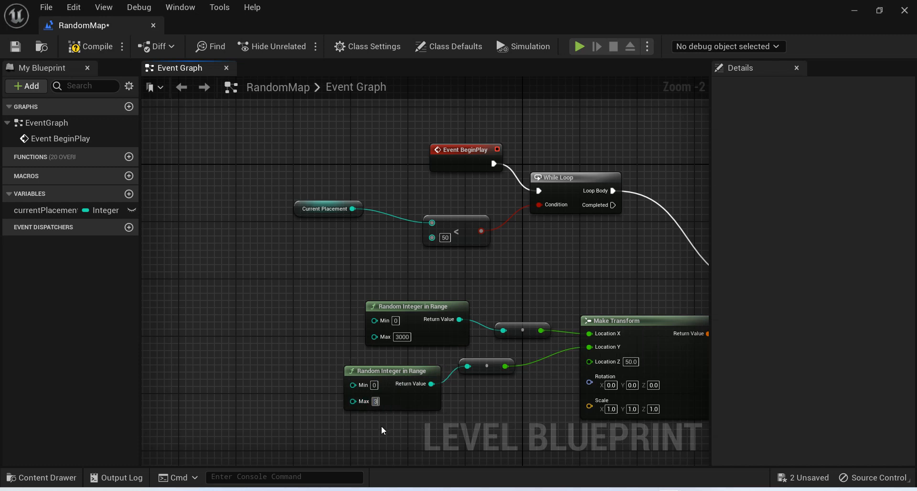
pyautogui.press('Return')
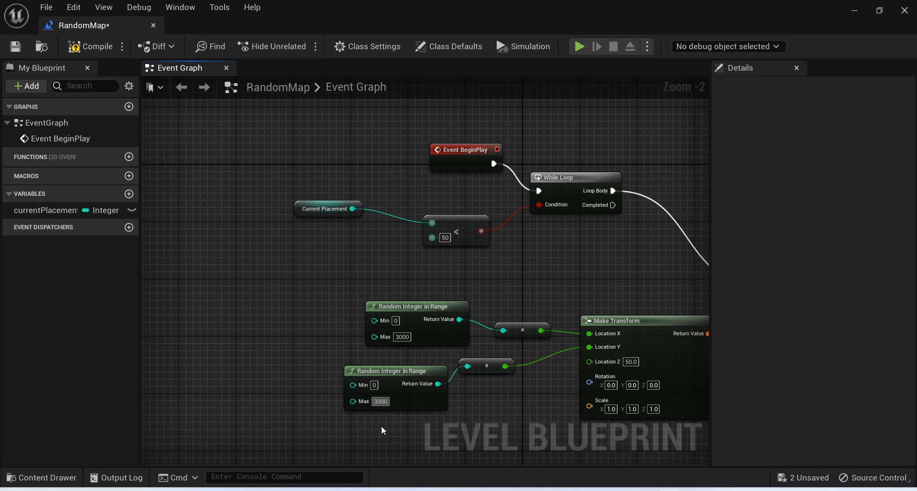
pyautogui.click(91, 48)
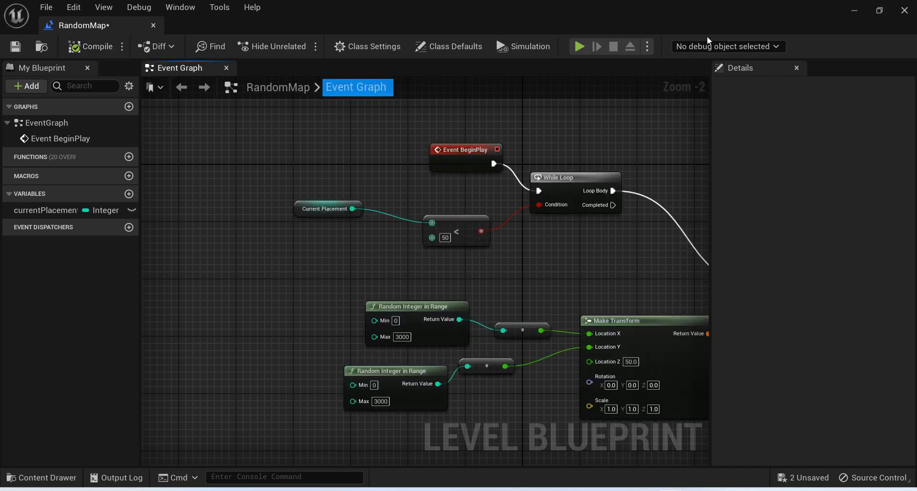
# Return to the level editor and play-test to examine the wall distribution with both random ranges widened.
pyautogui.click(853, 10)
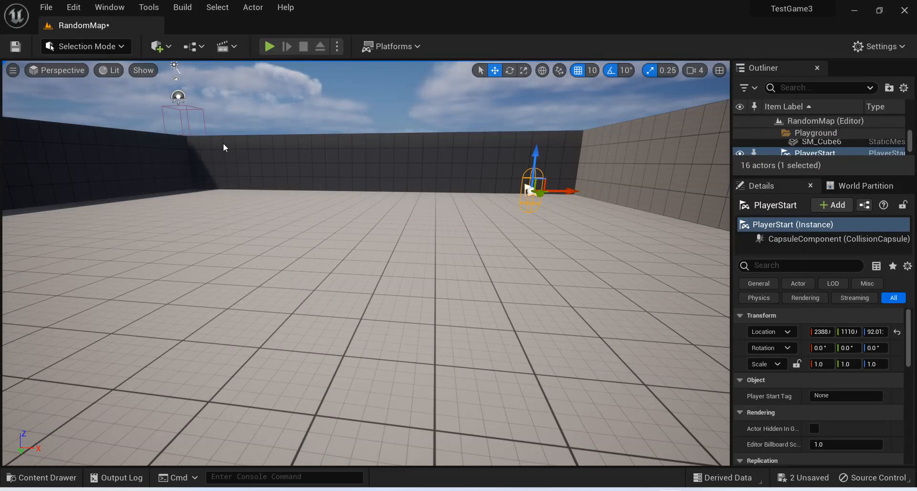
pyautogui.click(270, 47)
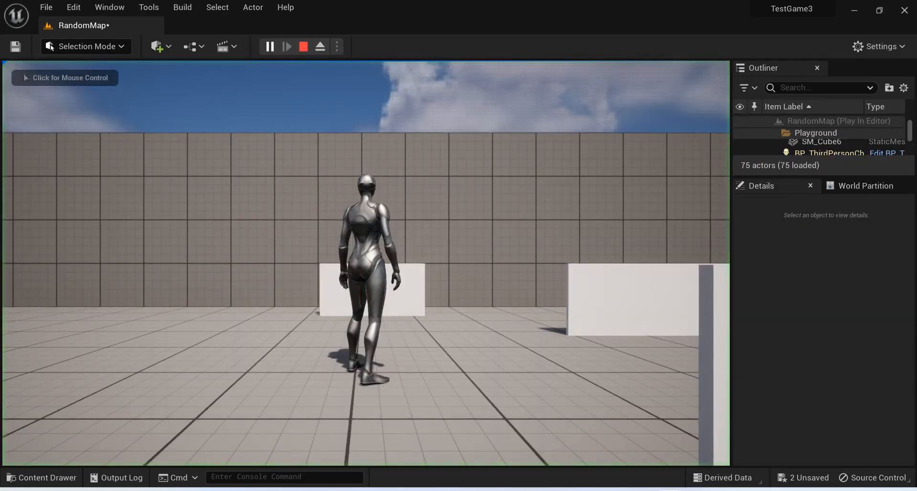
pyautogui.click(334, 191)
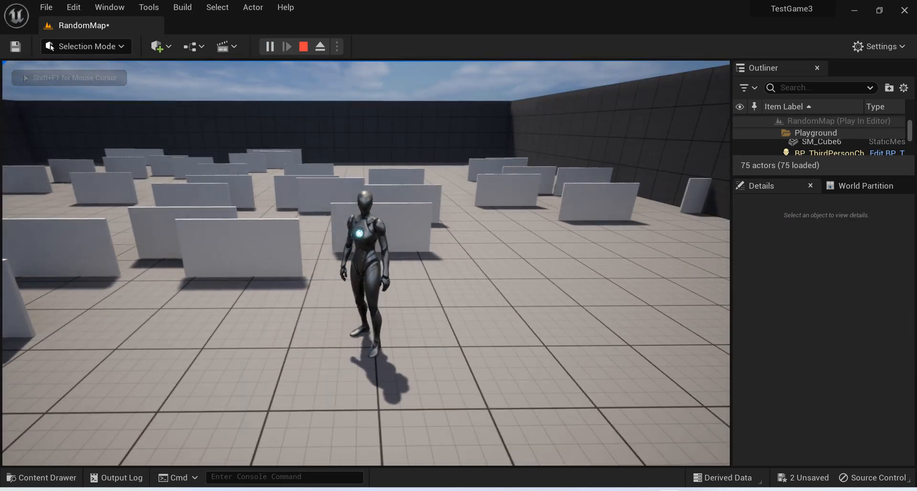
pyautogui.press('w')
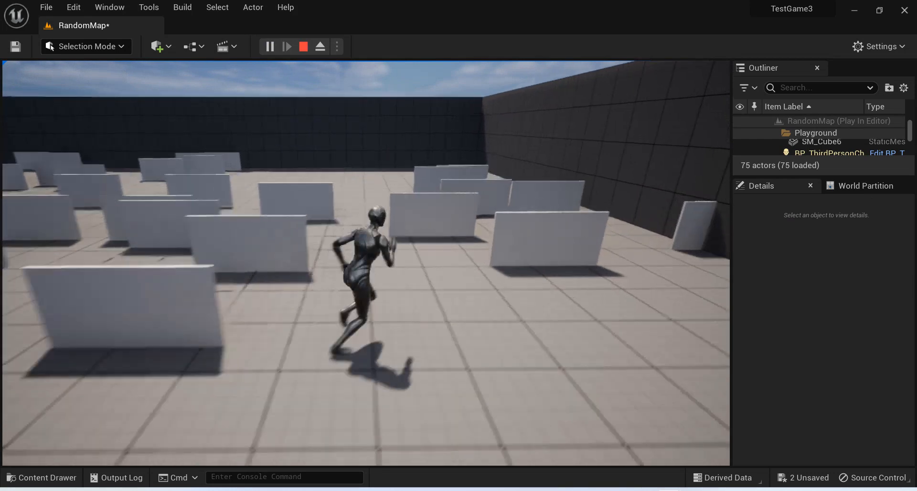
pyautogui.press('Escape')
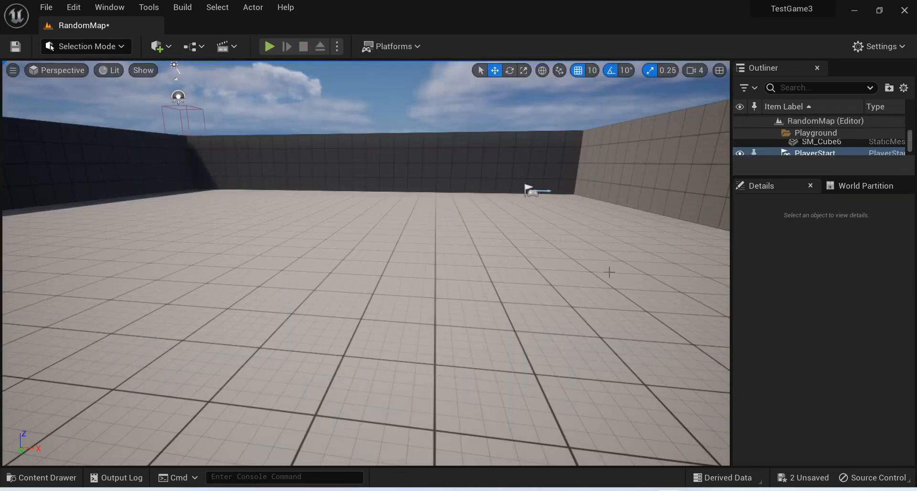
# In the RandomMap level blueprint, move the Make Transform node clear of the random nodes and split its Scale pin into separate axes.
pyautogui.moveTo(669, 490)
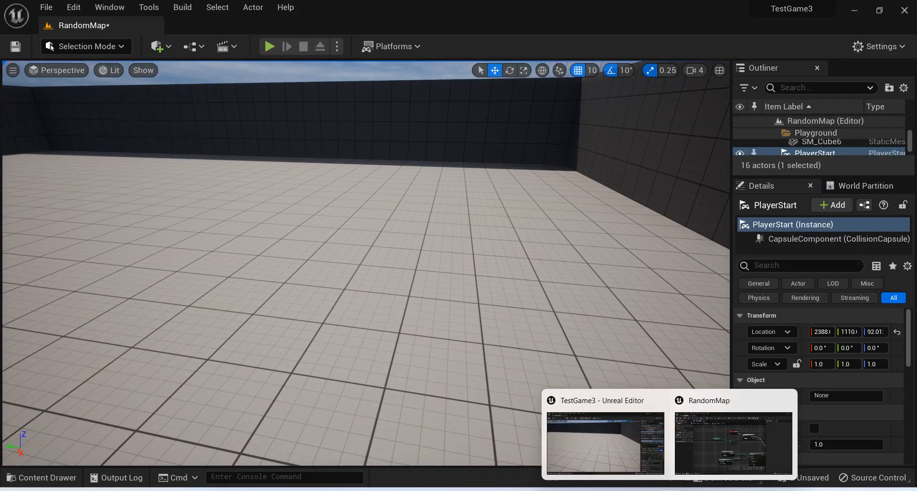
pyautogui.click(722, 456)
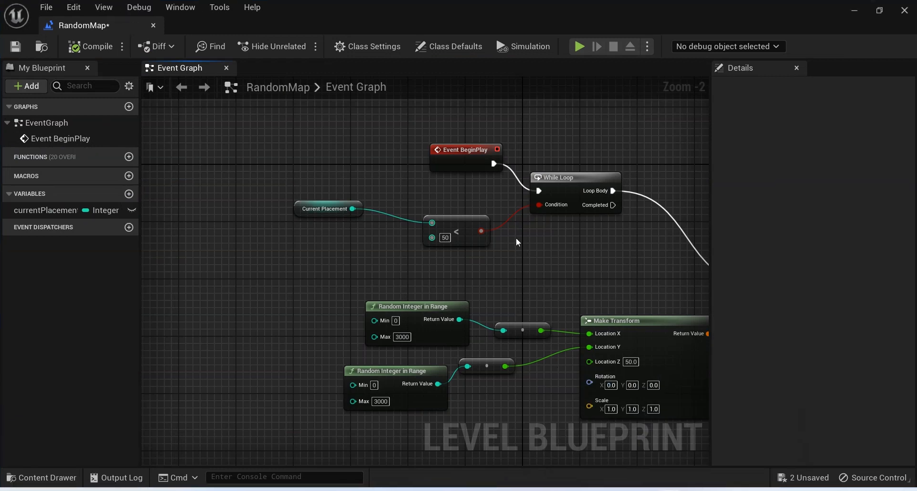
pyautogui.moveTo(542, 283); pyautogui.dragTo(498, 145, button='right')
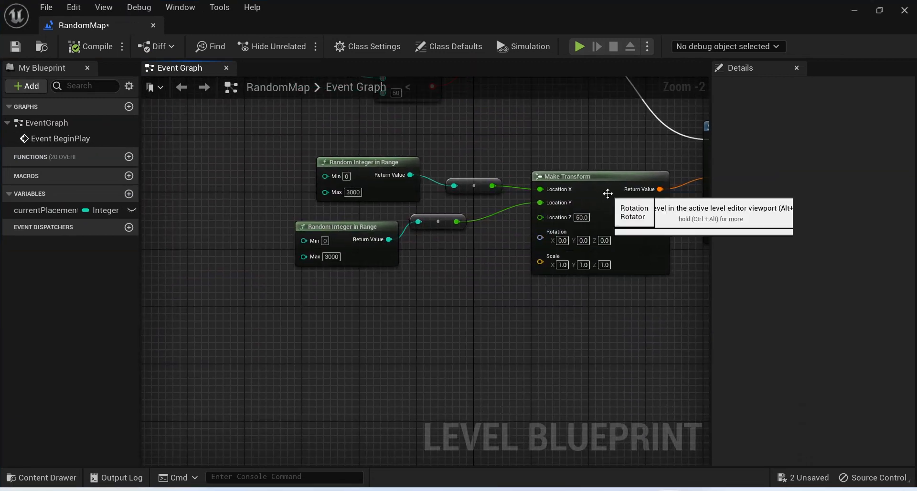
pyautogui.moveTo(611, 197); pyautogui.dragTo(643, 239)
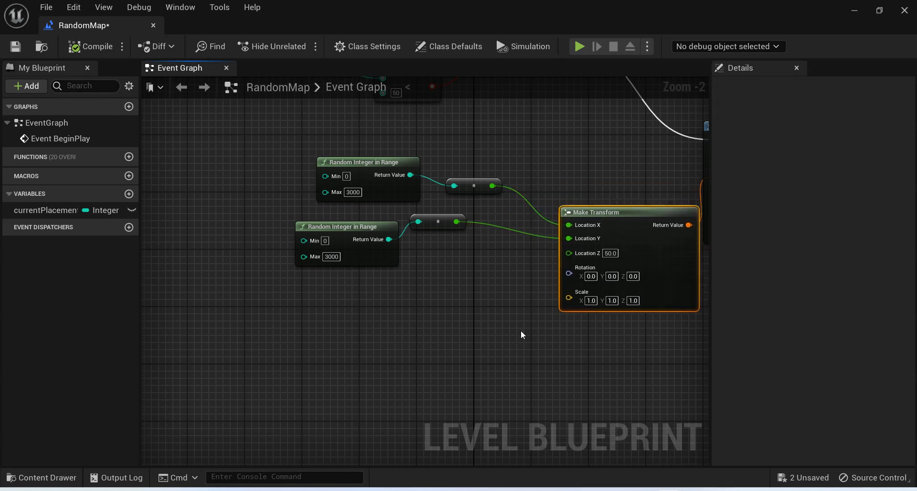
pyautogui.click(577, 298)
pyautogui.rightClick(577, 298)
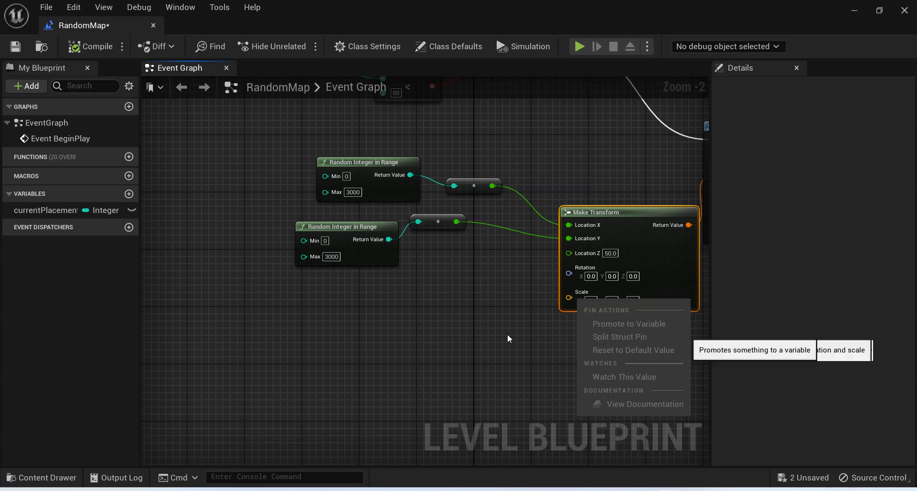
pyautogui.click(425, 211)
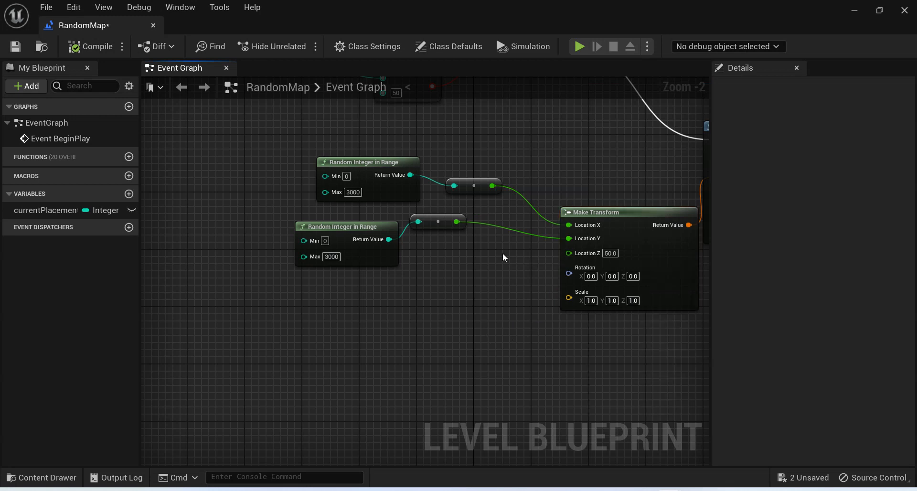
pyautogui.rightClick(579, 298)
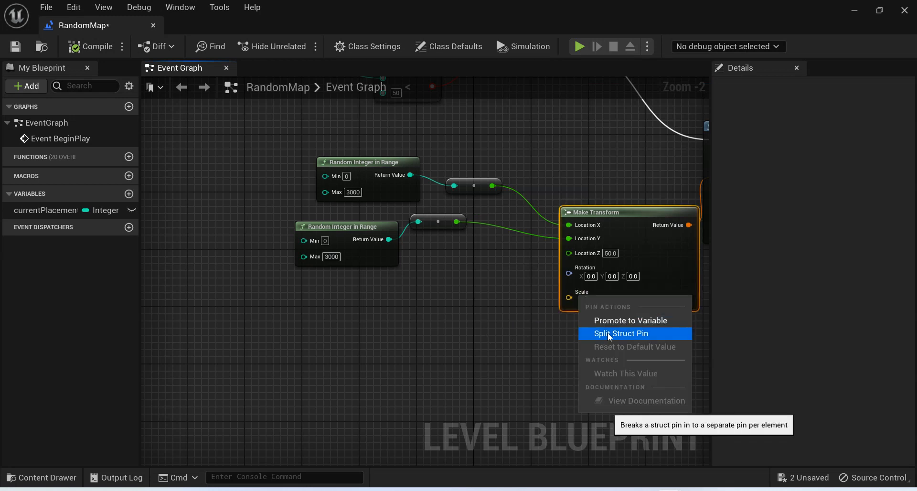
pyautogui.click(609, 335)
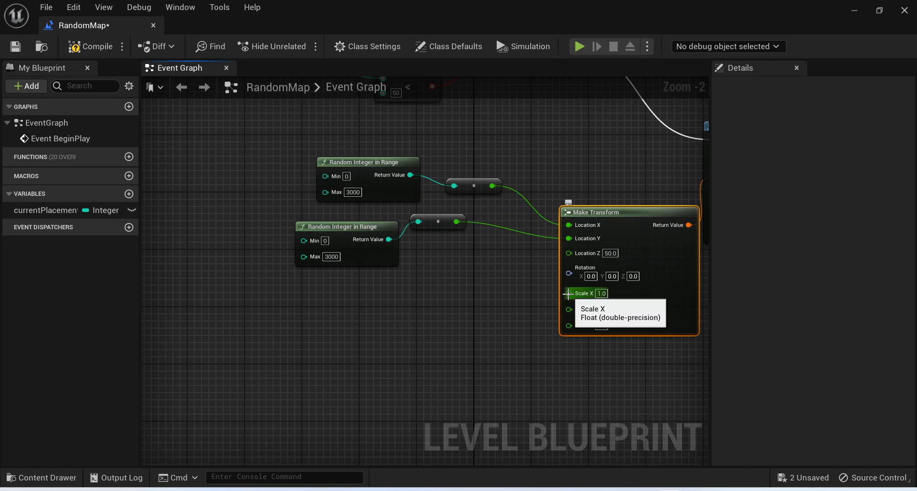
# Add a third Random Integer in Range node below the others and connect its return value to Make Transform's Scale X.
pyautogui.rightClick(391, 365)
pyautogui.write('random')
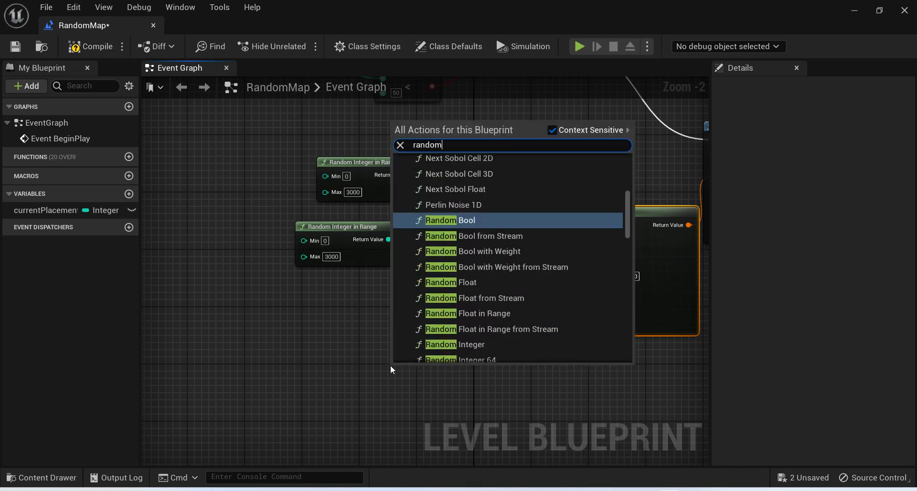
pyautogui.write(' integer')
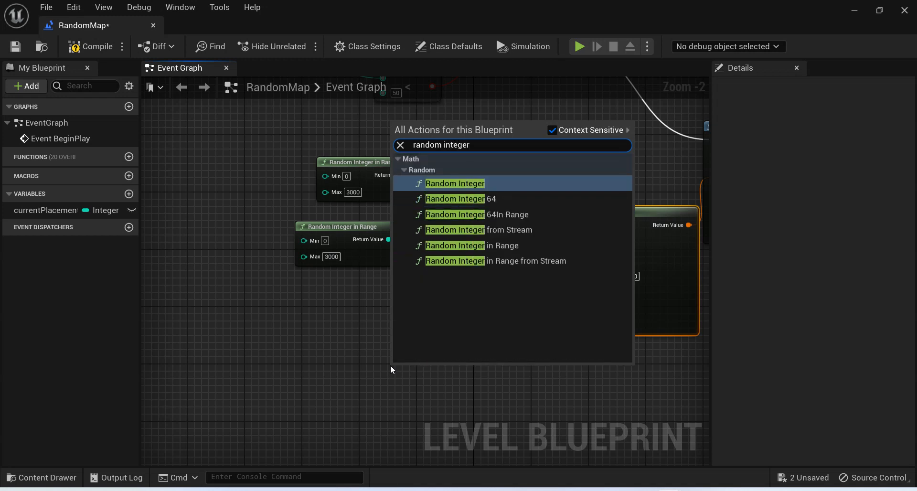
pyautogui.press('Down')
pyautogui.press('Down')
pyautogui.press('Down')
pyautogui.press('Down')
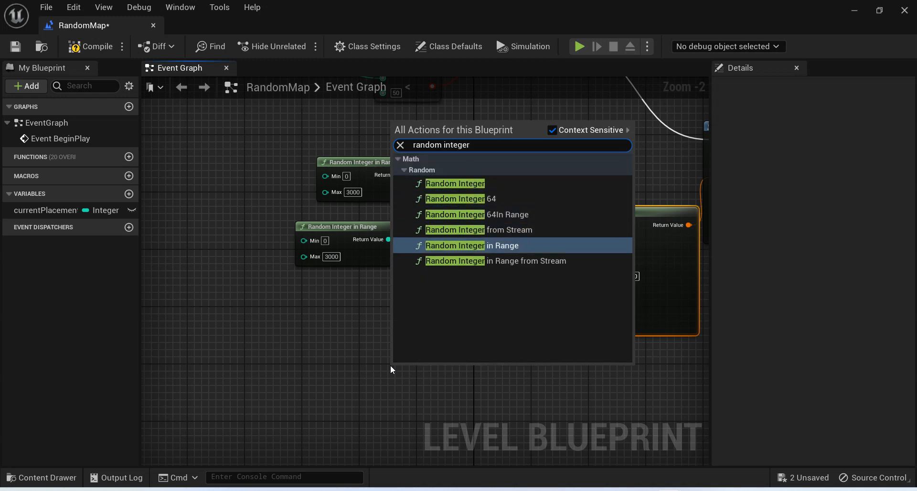
pyautogui.press('Return')
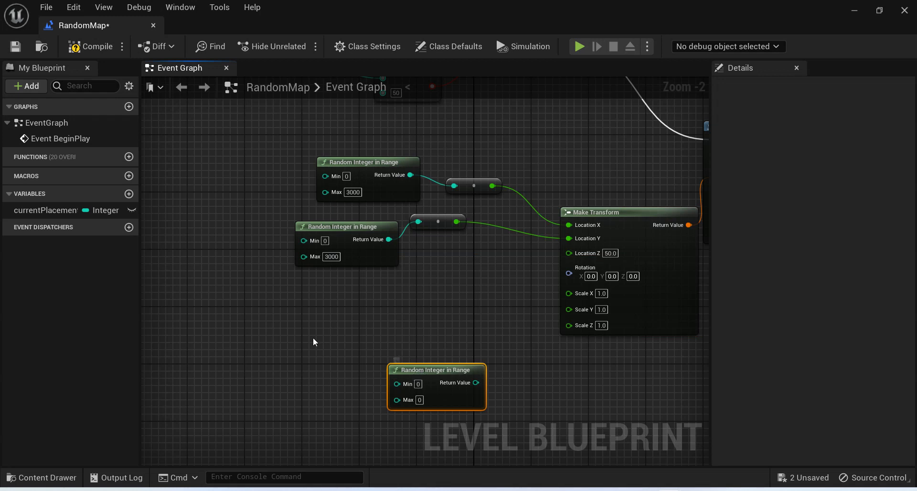
pyautogui.moveTo(430, 370); pyautogui.dragTo(577, 294)
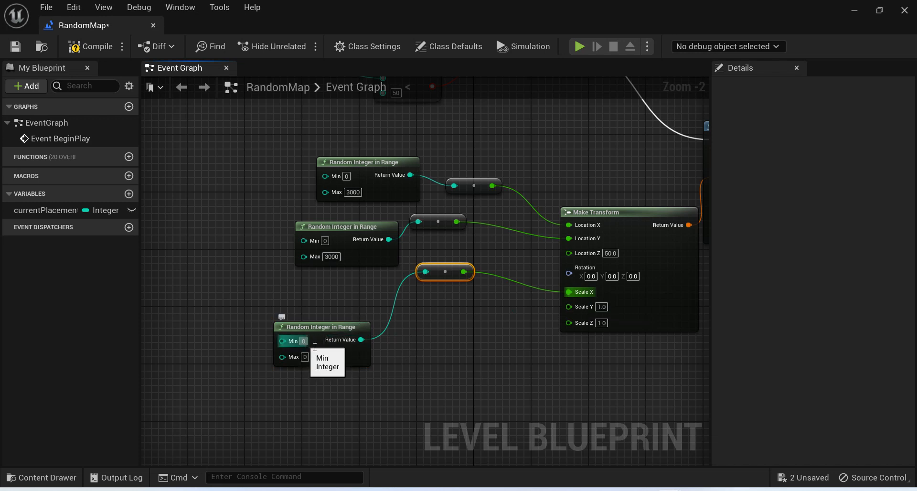
# Set the new scale random range to a minimum of 1 and a maximum of 10.
pyautogui.write('1')
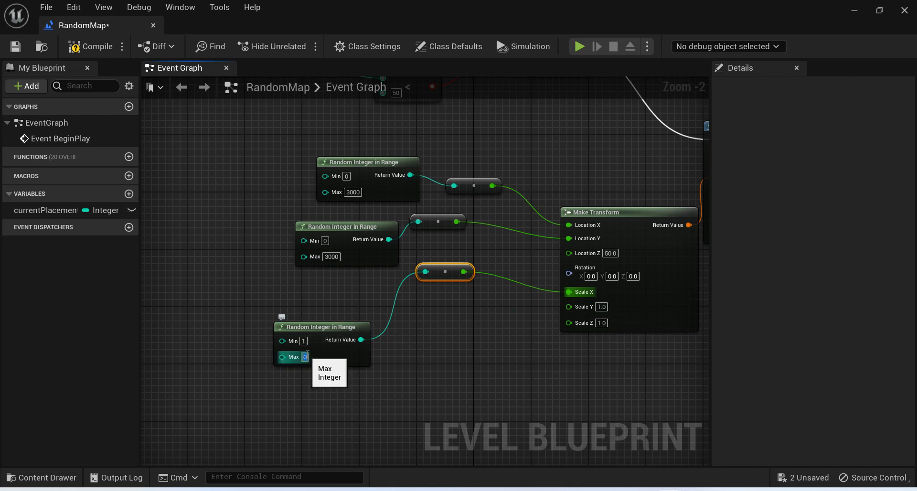
pyautogui.write('10')
pyautogui.click(421, 366)
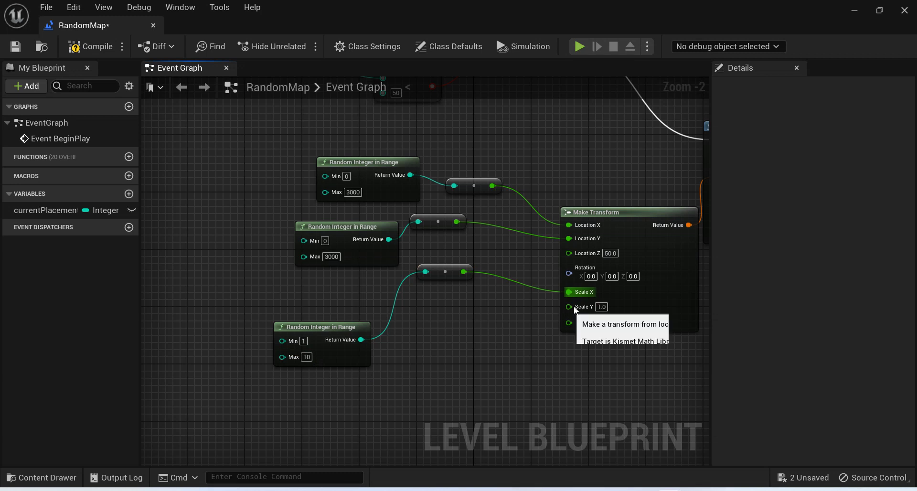
# Connect the converted random scale value to Scale Y, break its link to Scale X, and compile the level blueprint.
pyautogui.moveTo(443, 285); pyautogui.dragTo(444, 307)
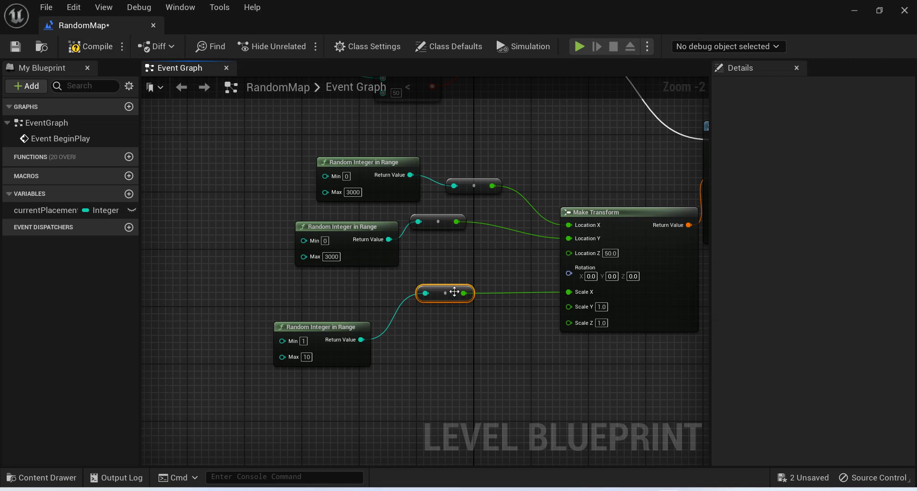
pyautogui.moveTo(464, 293); pyautogui.dragTo(577, 308)
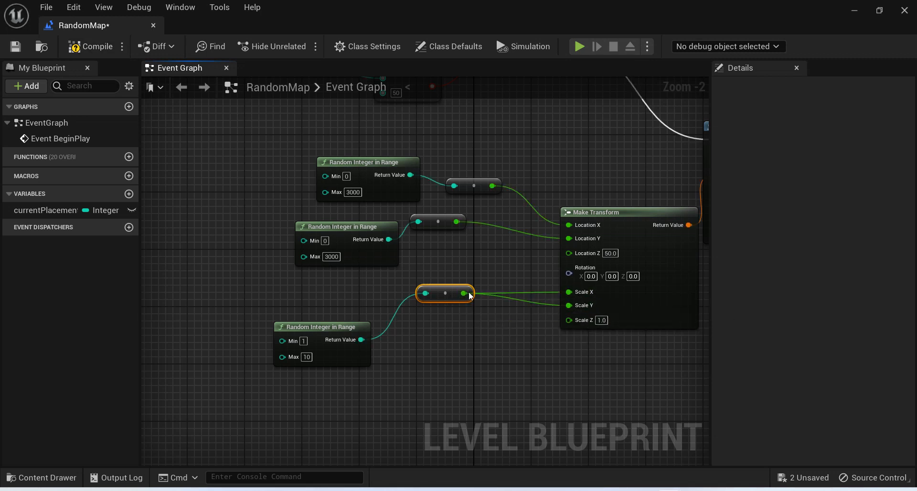
pyautogui.rightClick(568, 292)
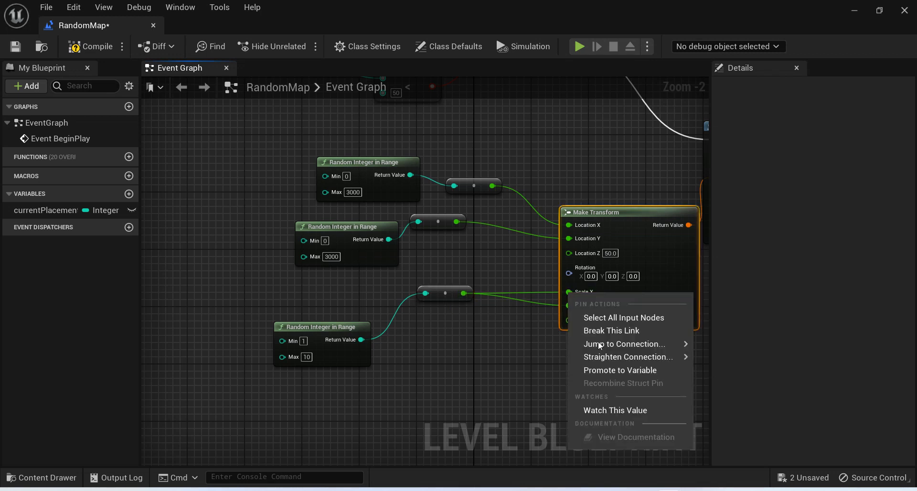
pyautogui.click(602, 331)
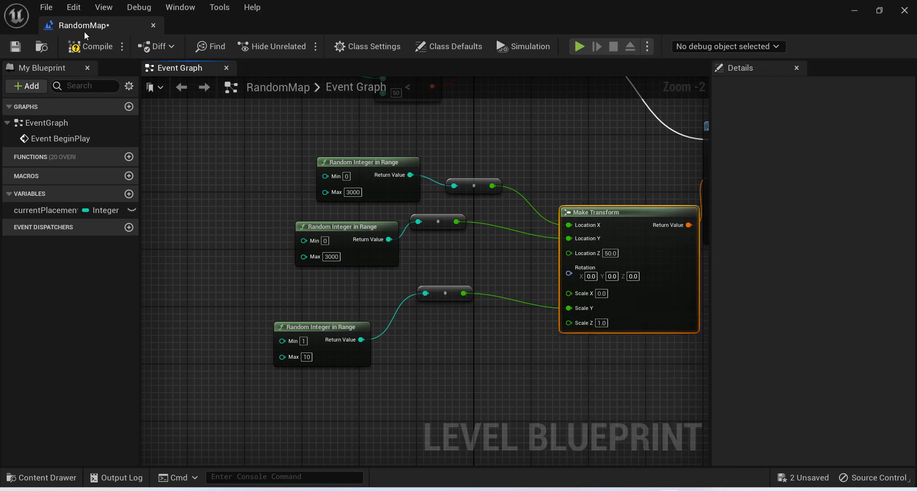
pyautogui.click(86, 46)
# Return to the level editor and play-test, moving and jumping around to examine the walls with randomized Y scale.
pyautogui.click(854, 10)
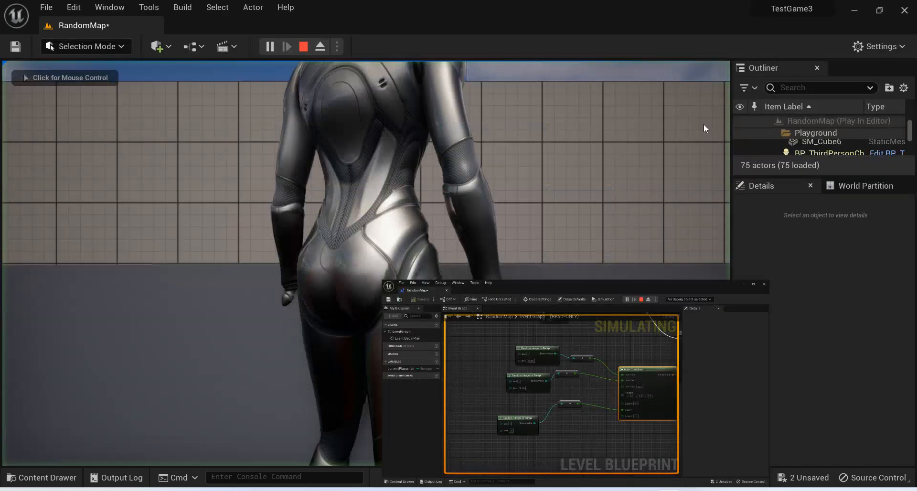
pyautogui.click(401, 248)
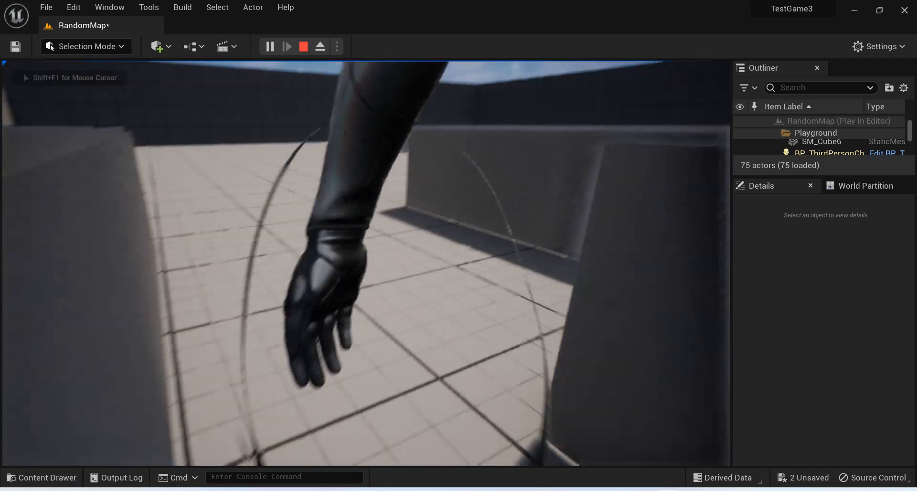
pyautogui.press('w')
pyautogui.press('space')
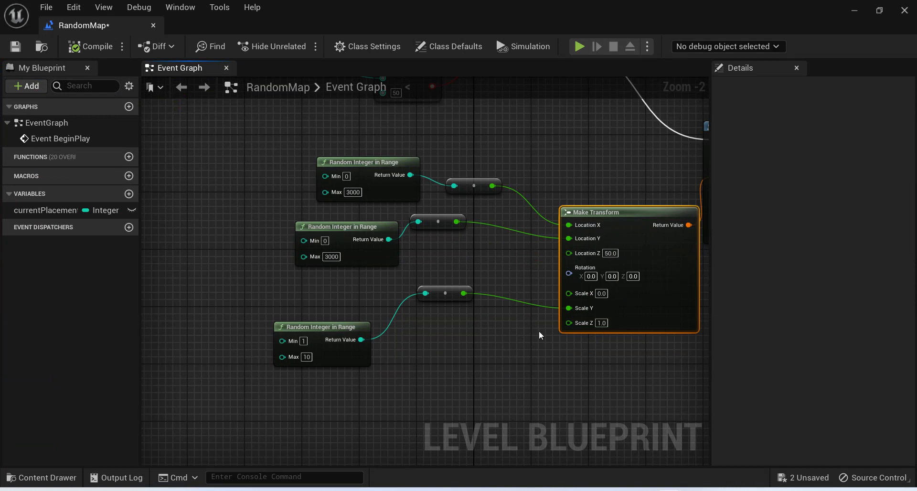
# In the level blueprint, set Make Transform's Scale X to 1 and compile.
pyautogui.click(305, 342)
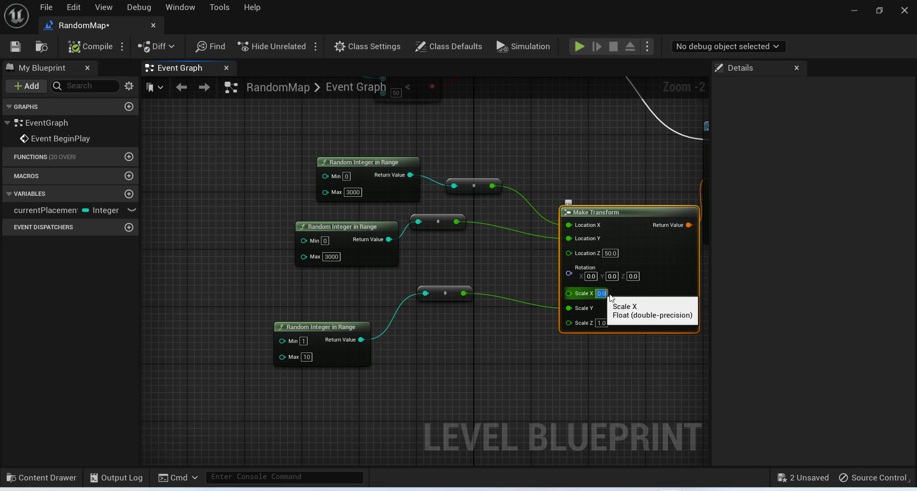
pyautogui.write('1')
pyautogui.press('Return')
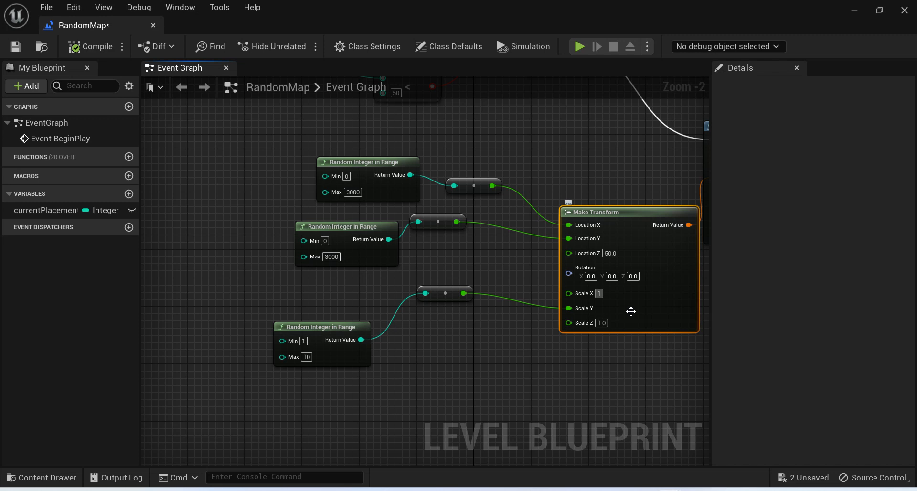
pyautogui.click(586, 328)
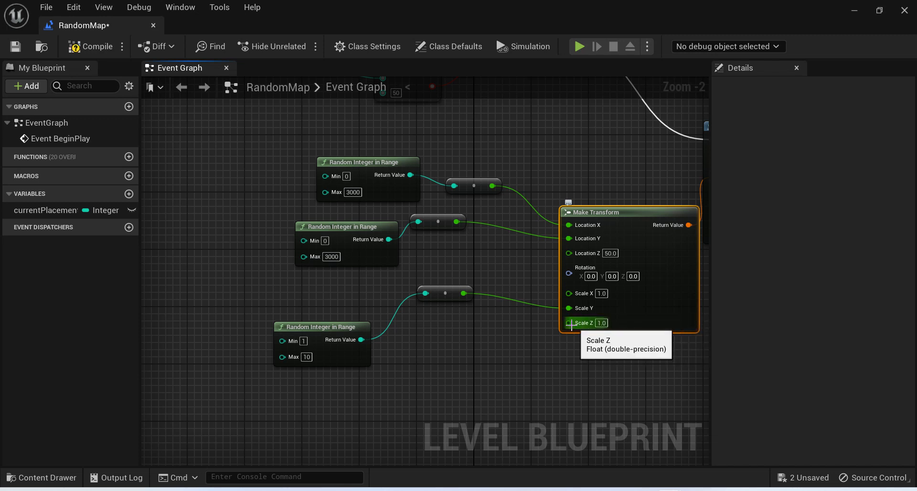
pyautogui.click(93, 48)
# Play-test the level again, running and jumping between the walls to examine their thickness and varied lengths.
pyautogui.click(854, 10)
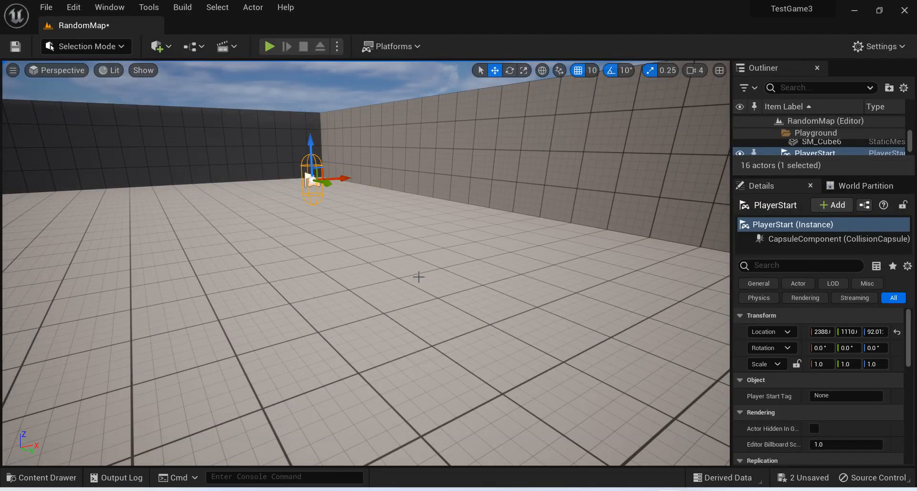
pyautogui.click(419, 277)
pyautogui.click(269, 46)
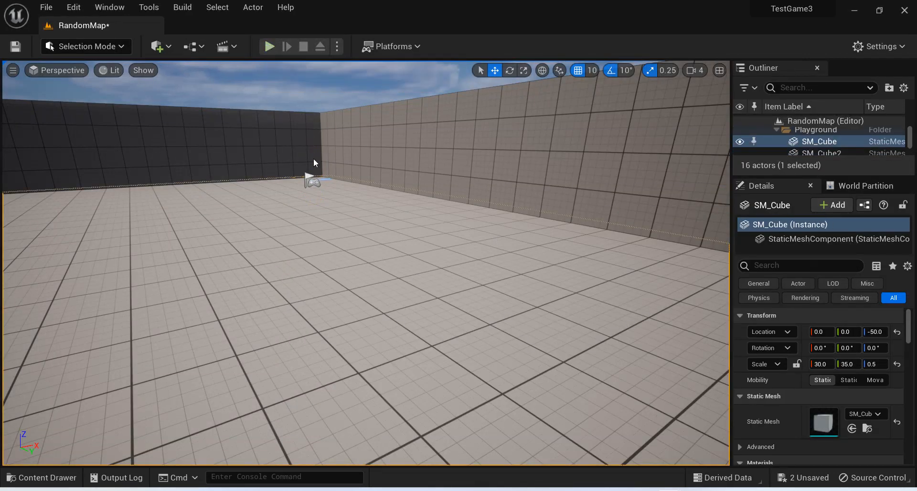
pyautogui.click(339, 234)
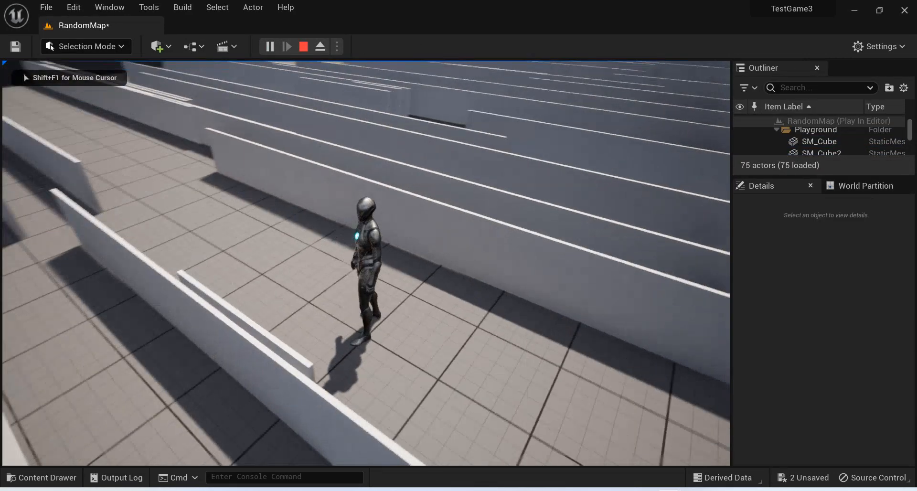
pyautogui.press('w')
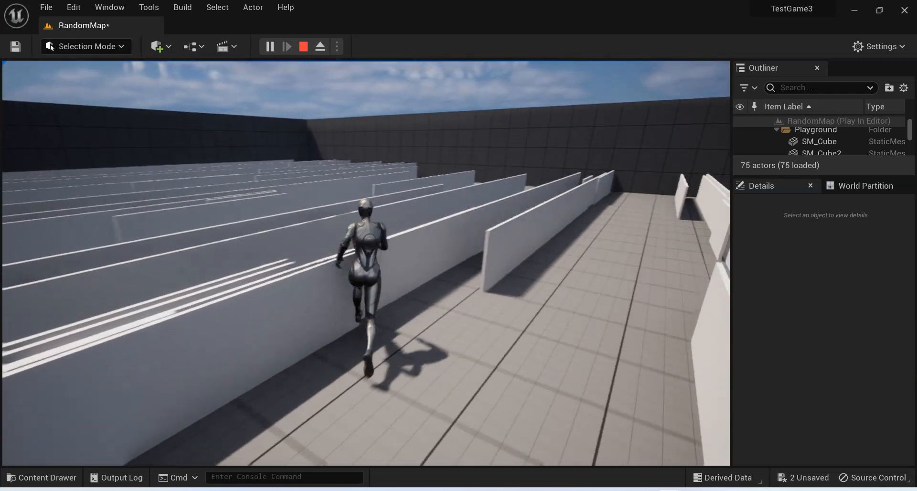
pyautogui.press('w')
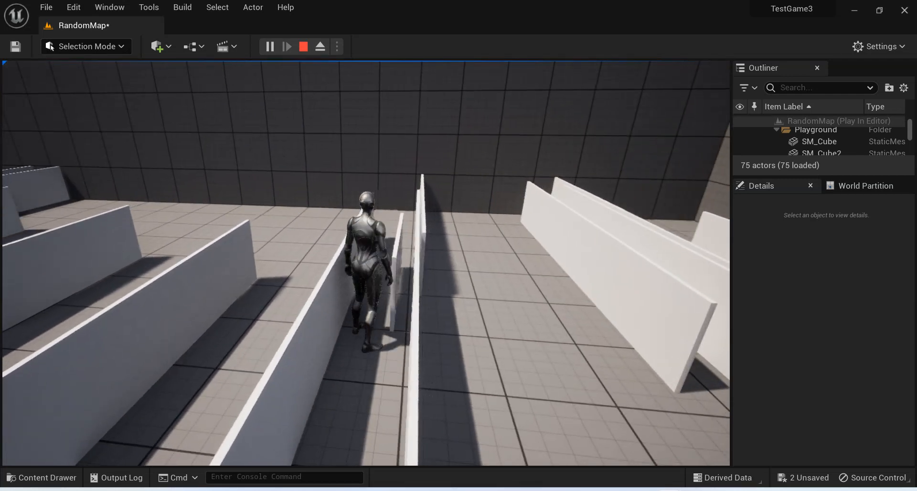
pyautogui.press('space')
pyautogui.press('w')
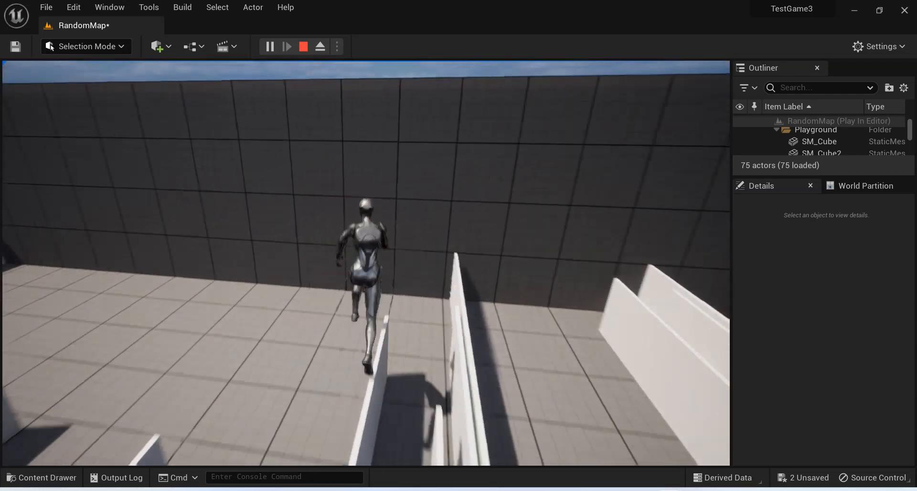
pyautogui.press('w')
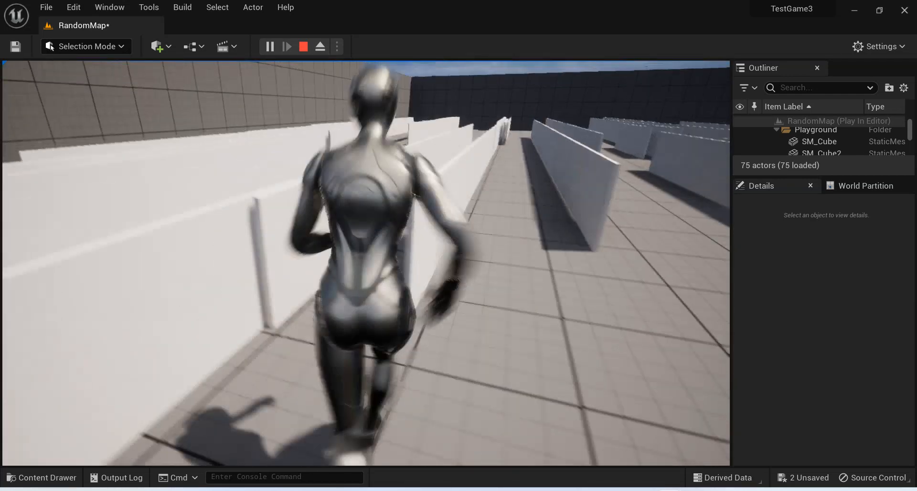
pyautogui.press('space')
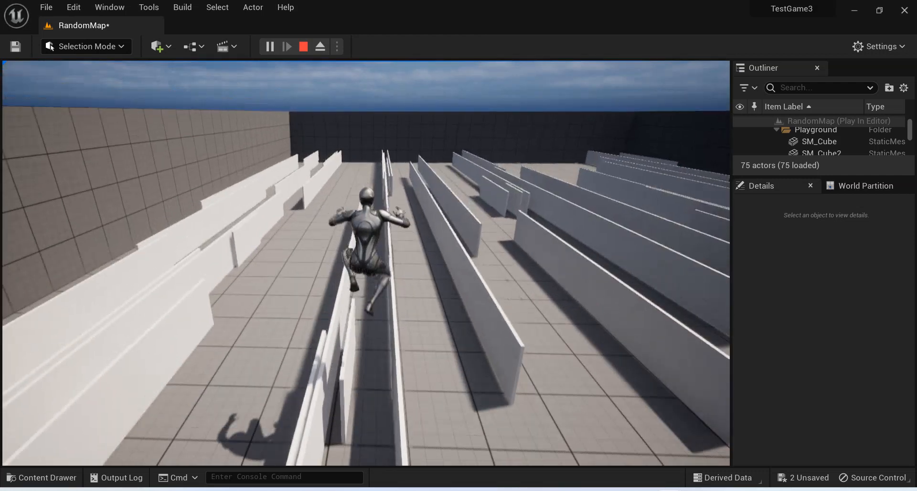
pyautogui.press('w')
pyautogui.press('space')
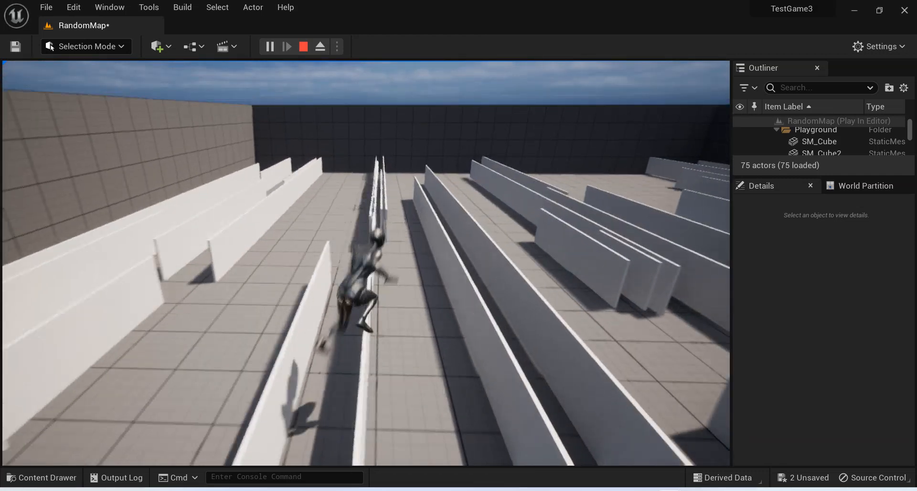
pyautogui.press('w')
pyautogui.press('space')
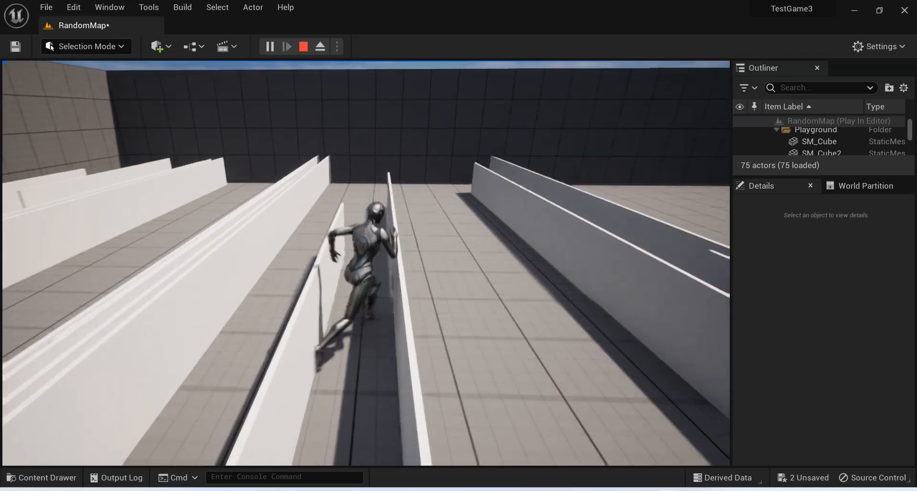
# Run and jump on toward the level's outer wall, checking the spacing of the parallel walls, and end the play-test.
pyautogui.press('w')
pyautogui.press('space')
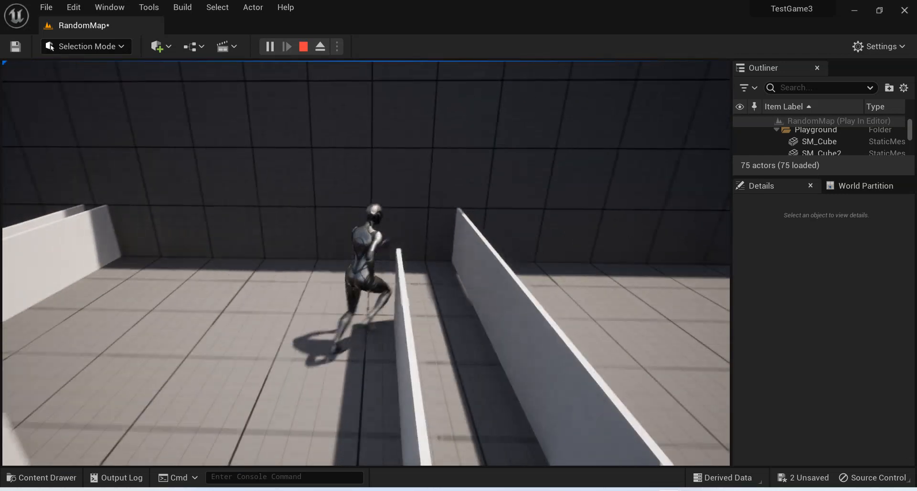
pyautogui.press('w')
pyautogui.press('Escape')
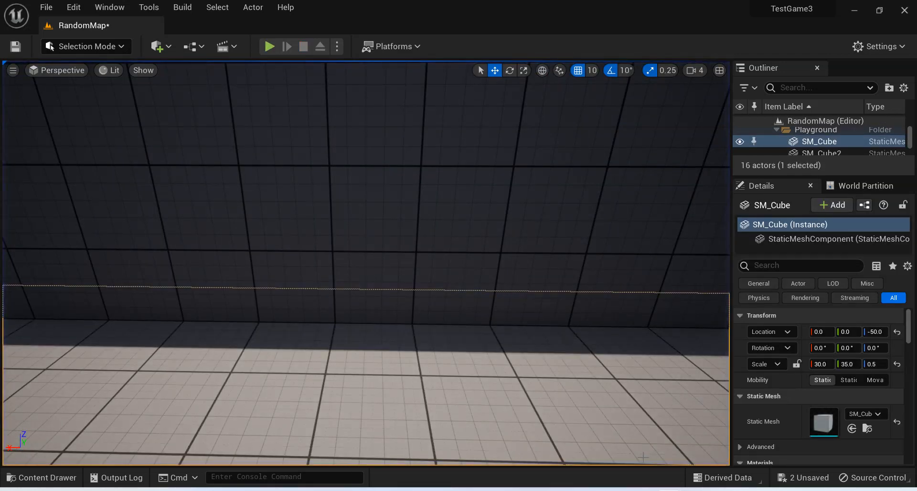
# Return to the level blueprint and rearrange the Random Integer in Range, conversion and Make Transform nodes to free space before Location X.
pyautogui.moveTo(640, 489)
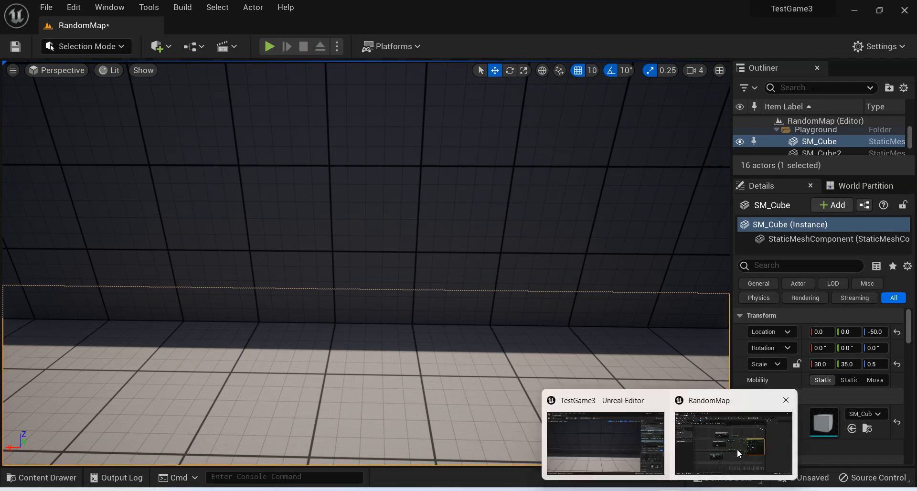
pyautogui.click(737, 449)
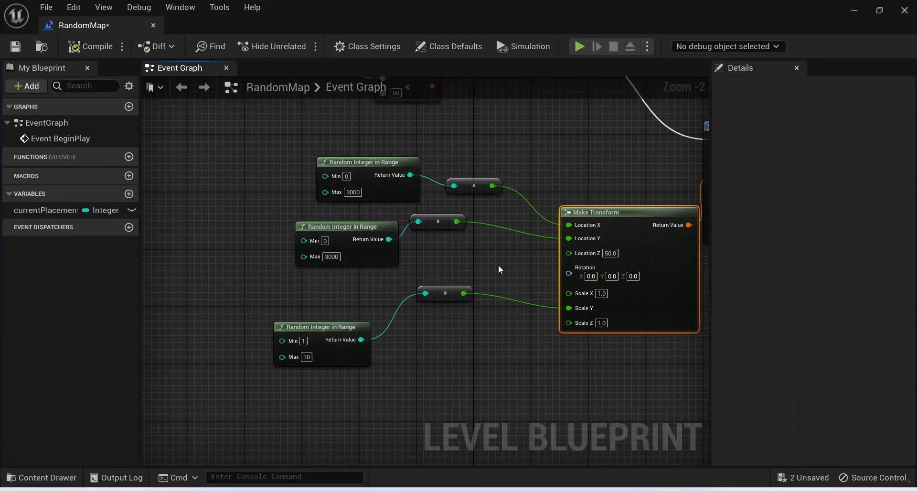
pyautogui.moveTo(500, 255); pyautogui.dragTo(476, 317, button='right')
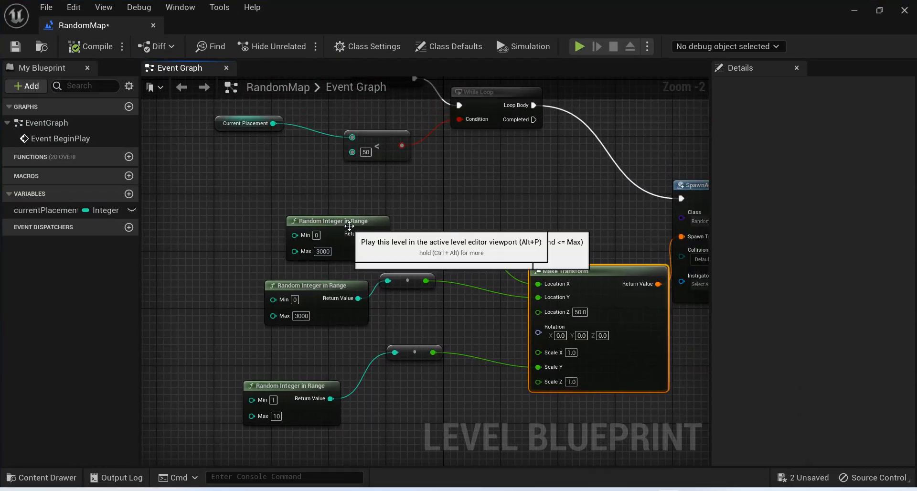
pyautogui.moveTo(337, 225); pyautogui.dragTo(272, 223)
pyautogui.moveTo(416, 277); pyautogui.dragTo(418, 297)
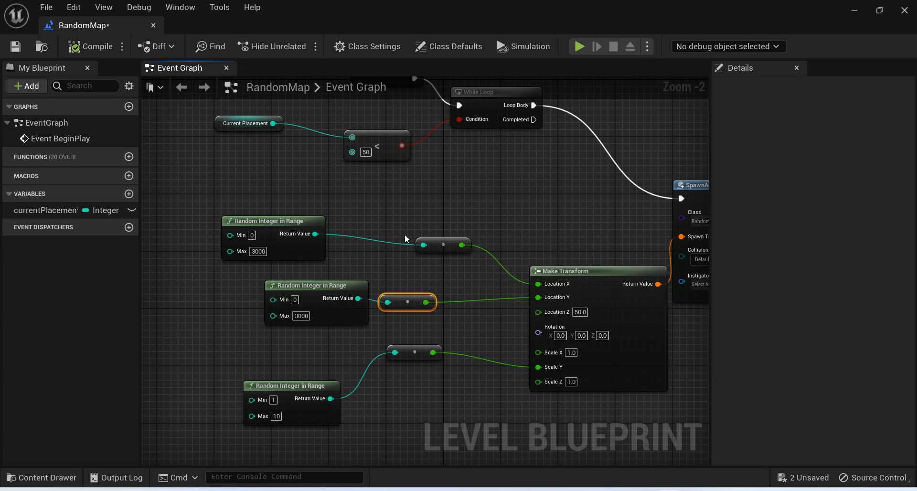
pyautogui.moveTo(423, 245); pyautogui.dragTo(387, 238)
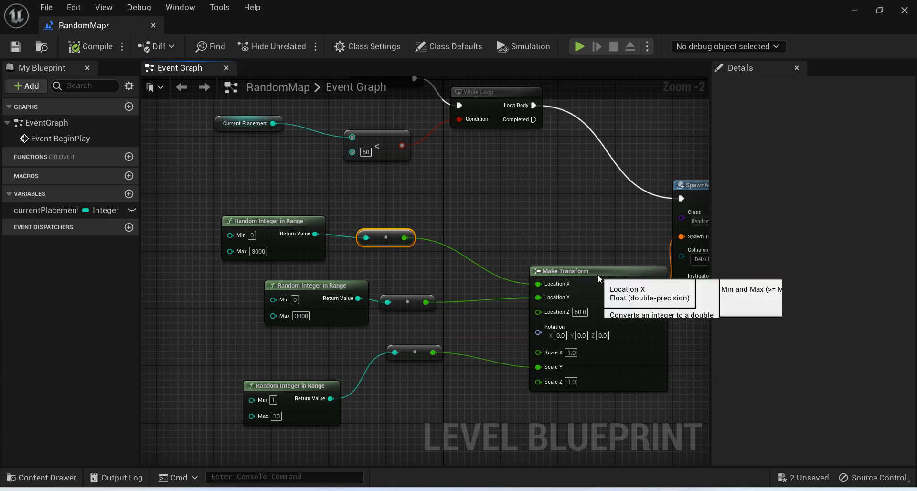
pyautogui.moveTo(599, 273); pyautogui.dragTo(600, 266)
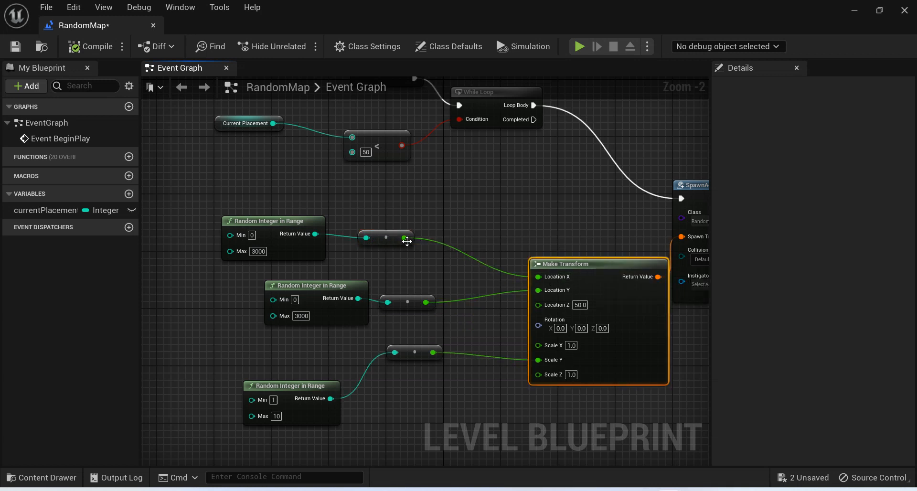
# Insert an Add node with 50 between the converted random X value and Make Transform's Location X, and compile.
pyautogui.moveTo(405, 238); pyautogui.dragTo(483, 242)
pyautogui.write('+')
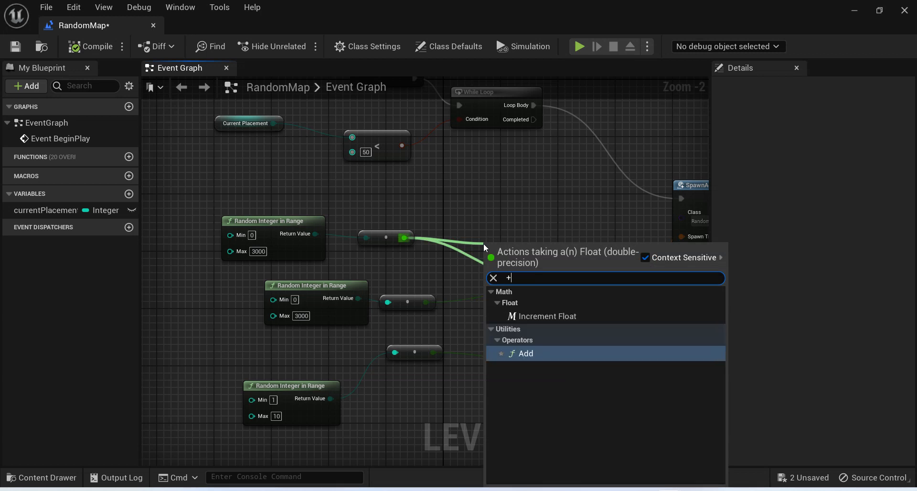
pyautogui.press('Return')
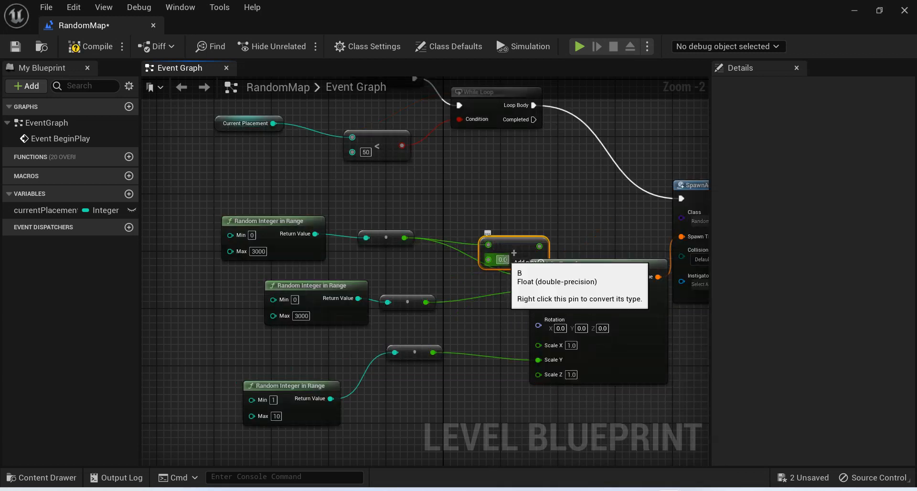
pyautogui.write('50')
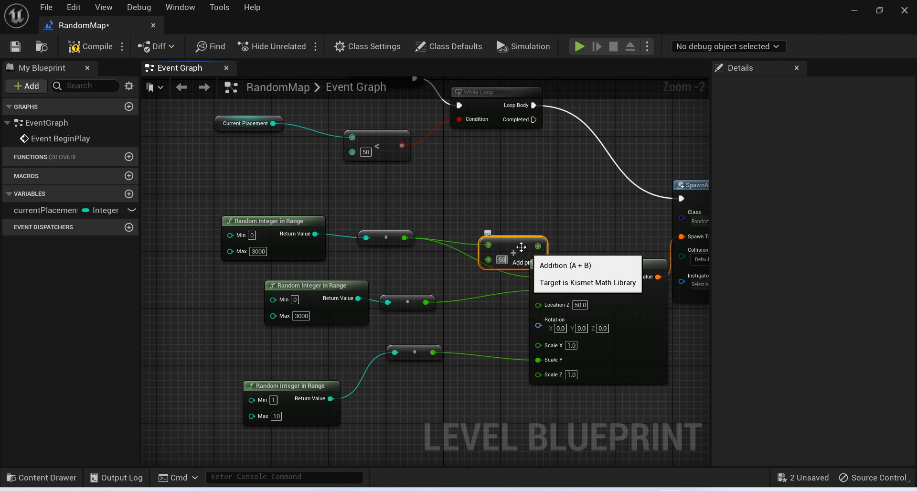
pyautogui.moveTo(501, 240); pyautogui.dragTo(552, 279)
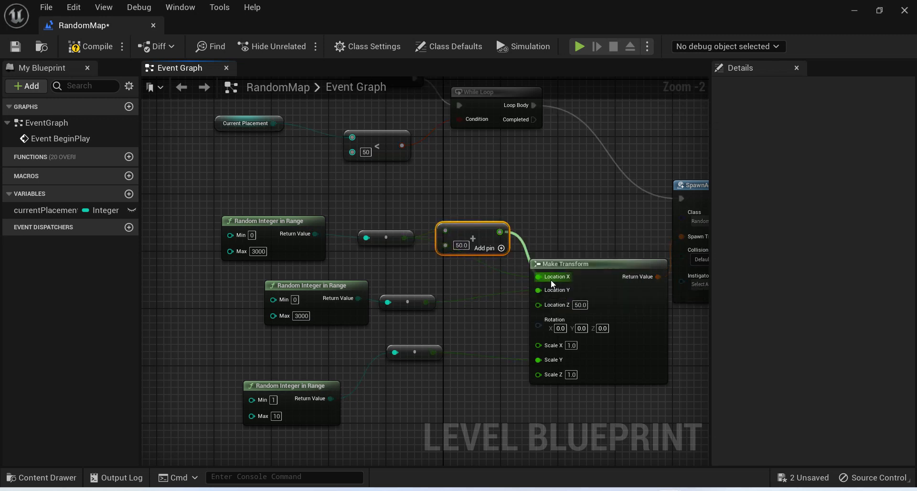
pyautogui.click(98, 51)
# Play-test the level from the level editor, jumping over the walls to examine their placement with the X offset.
pyautogui.click(854, 11)
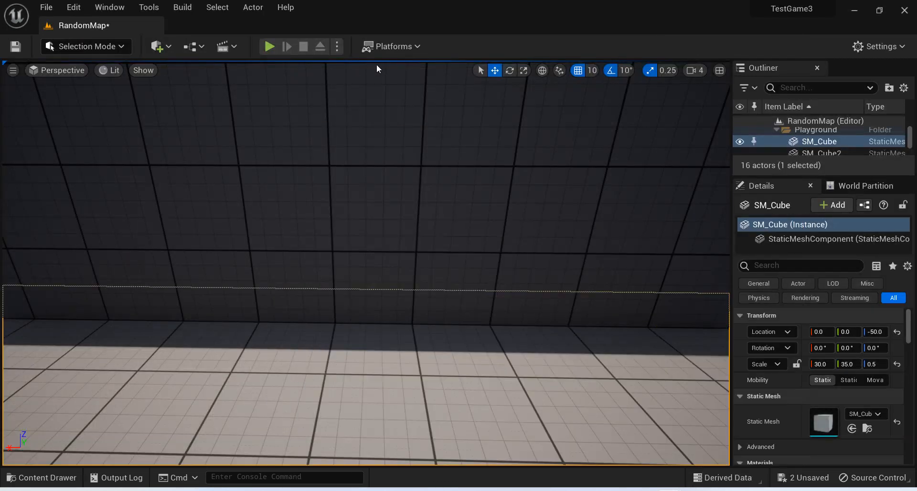
pyautogui.click(265, 47)
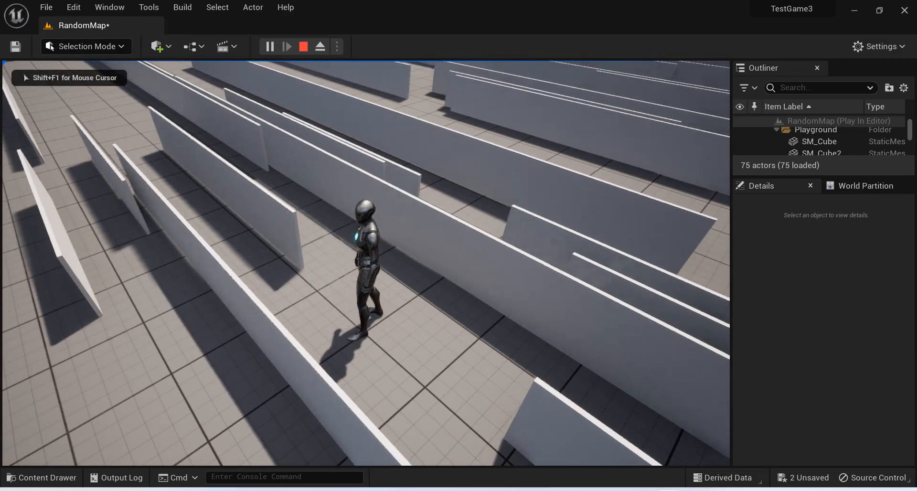
pyautogui.press('w')
pyautogui.press('space')
pyautogui.press('space')
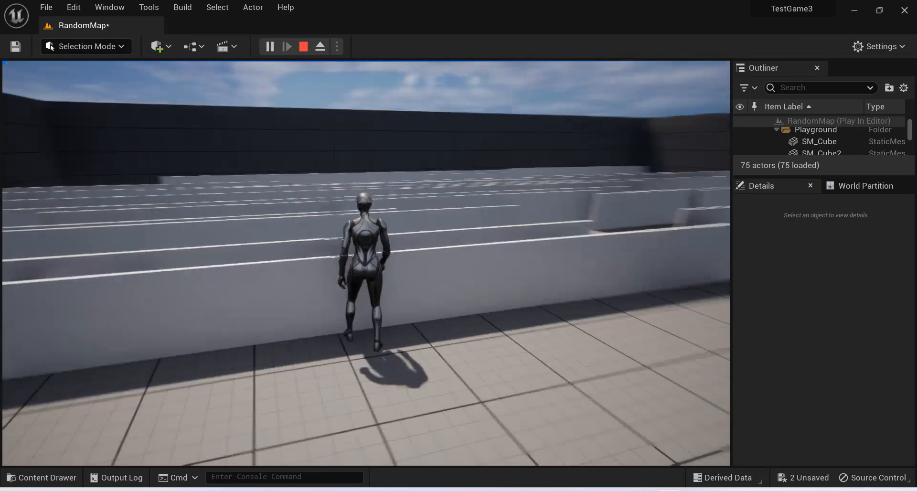
pyautogui.press('space')
pyautogui.press('space')
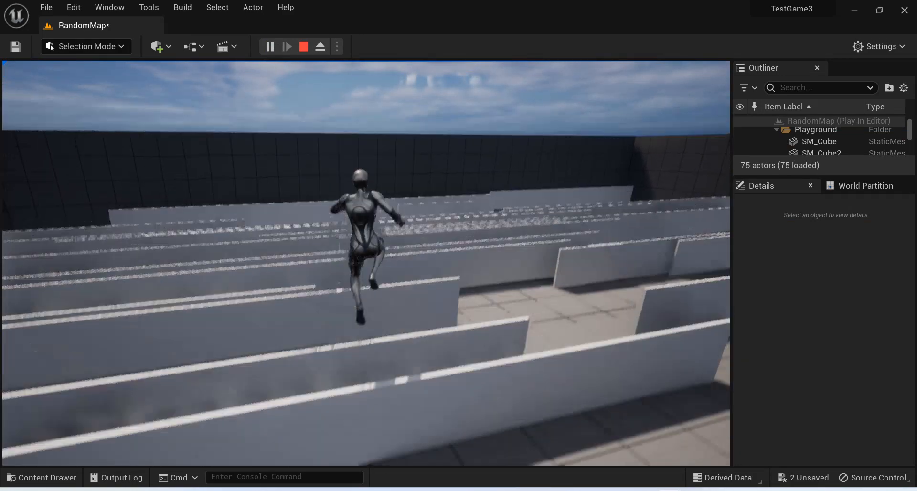
pyautogui.press('space')
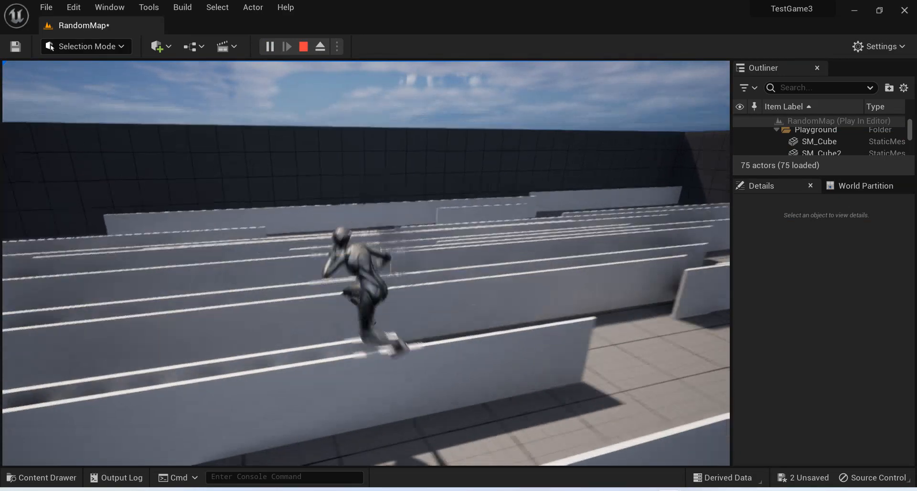
pyautogui.press('space')
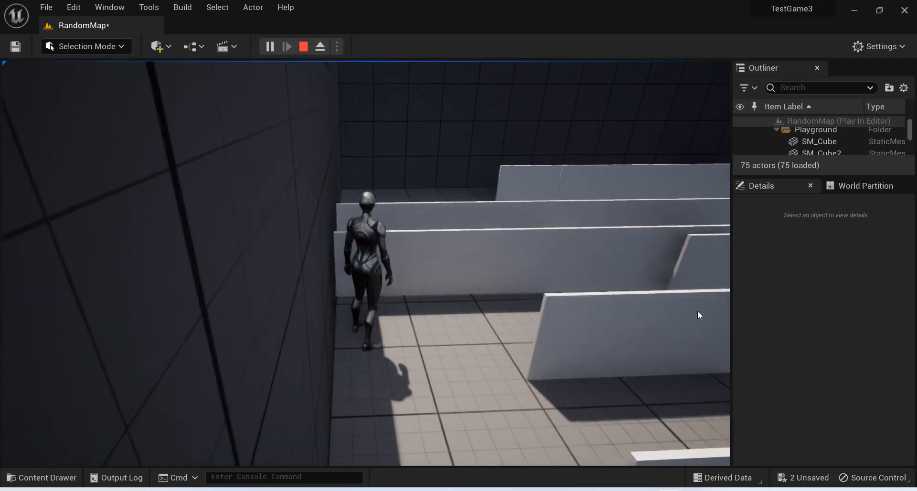
pyautogui.press('Escape')
# In the level blueprint, also connect the converted random scale value to Make Transform's Scale Z, and compile.
pyautogui.moveTo(669, 490)
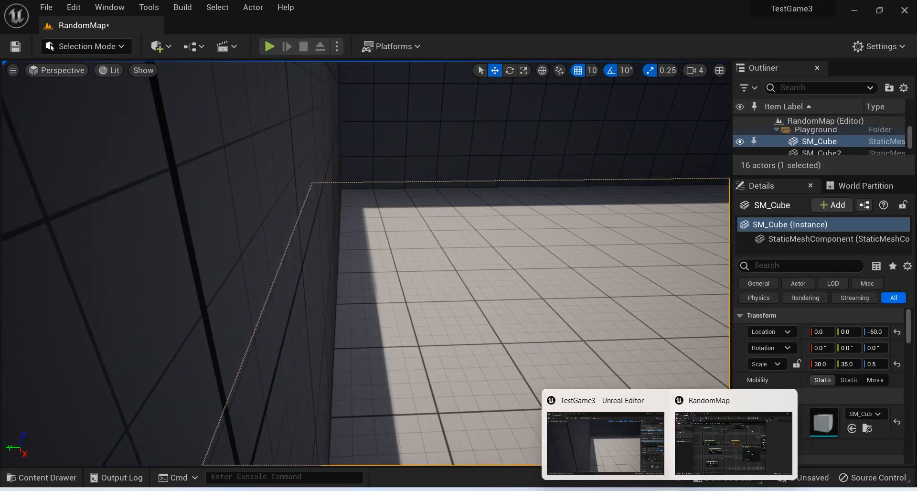
pyautogui.click(724, 449)
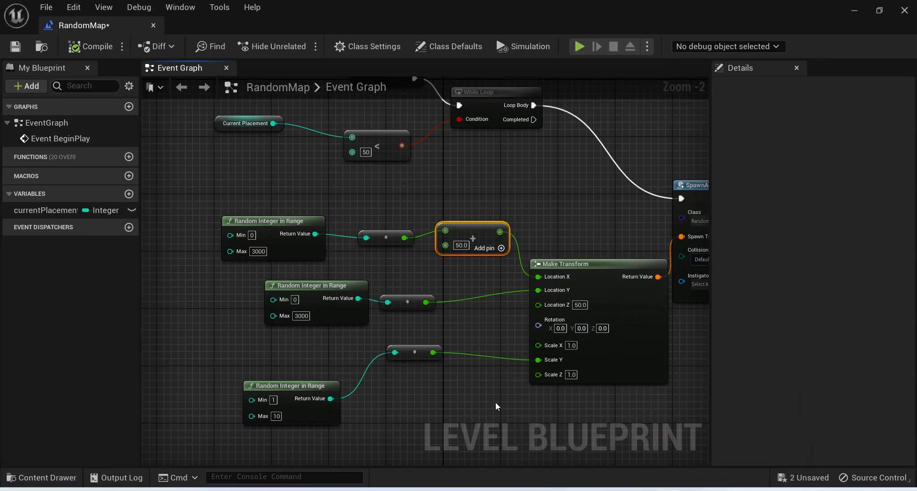
pyautogui.moveTo(495, 402); pyautogui.dragTo(479, 364, button='right')
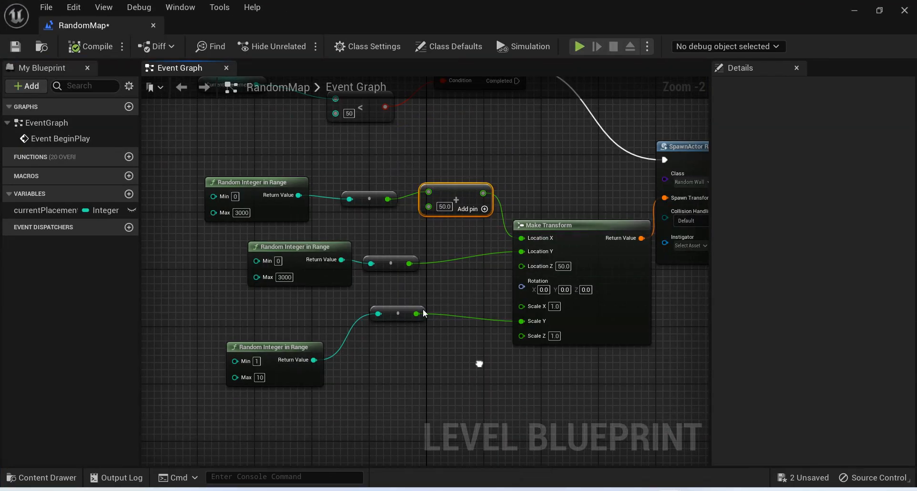
pyautogui.moveTo(418, 313); pyautogui.dragTo(537, 337)
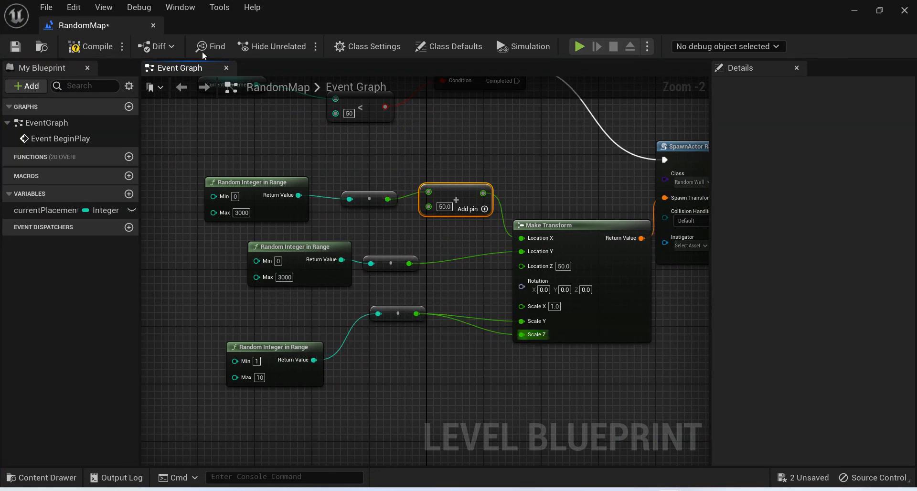
pyautogui.click(94, 47)
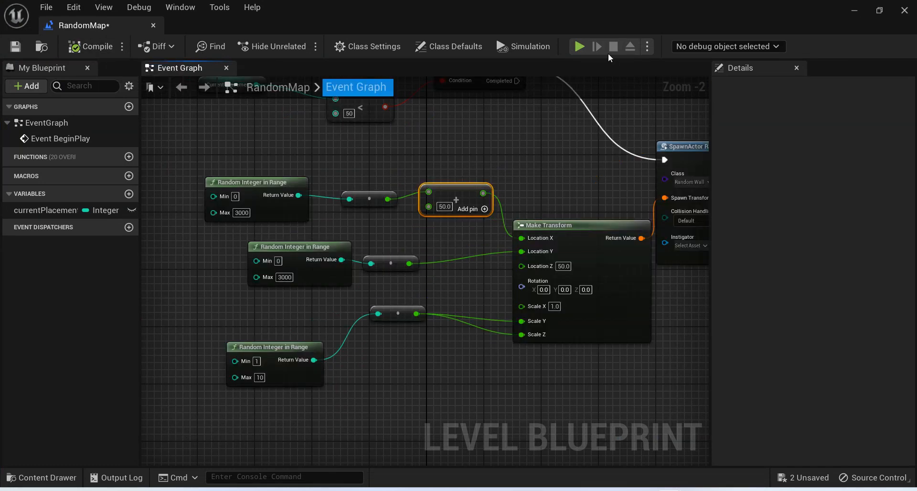
# Play-test the level, running through the corridors to examine the walls with randomized height and length.
pyautogui.click(852, 11)
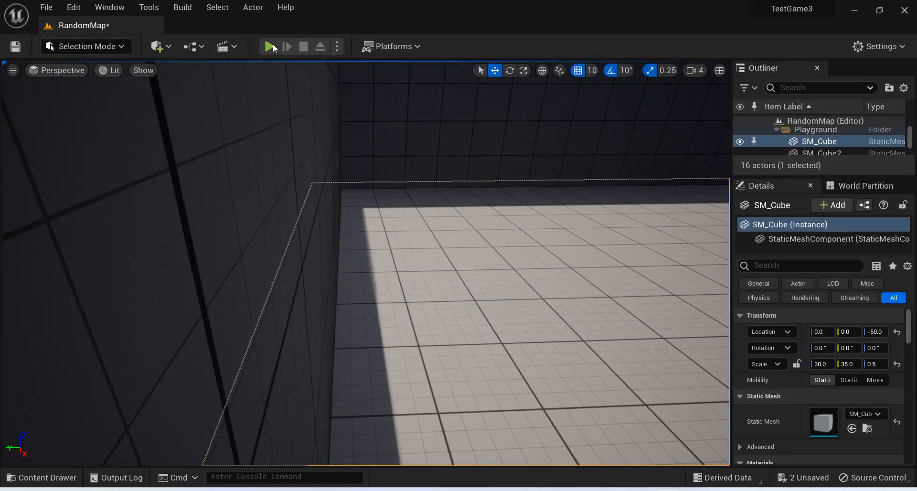
pyautogui.hotkey('alt', 'p')
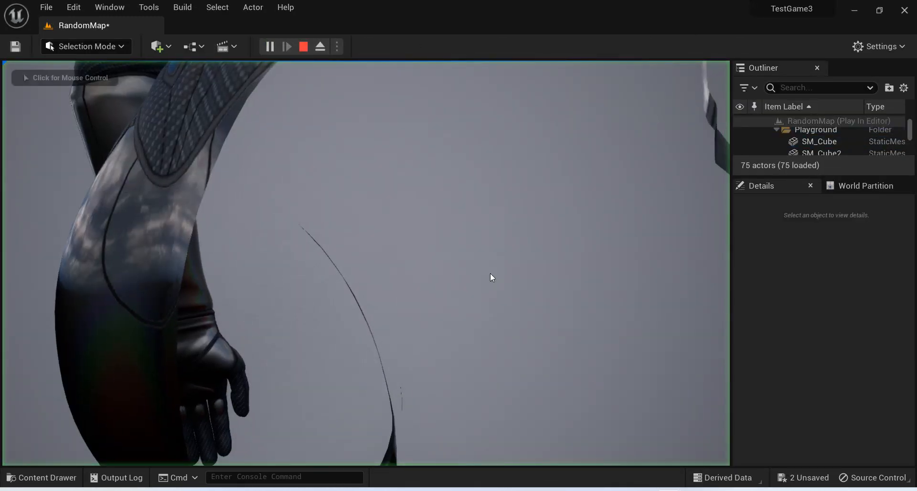
pyautogui.press('w')
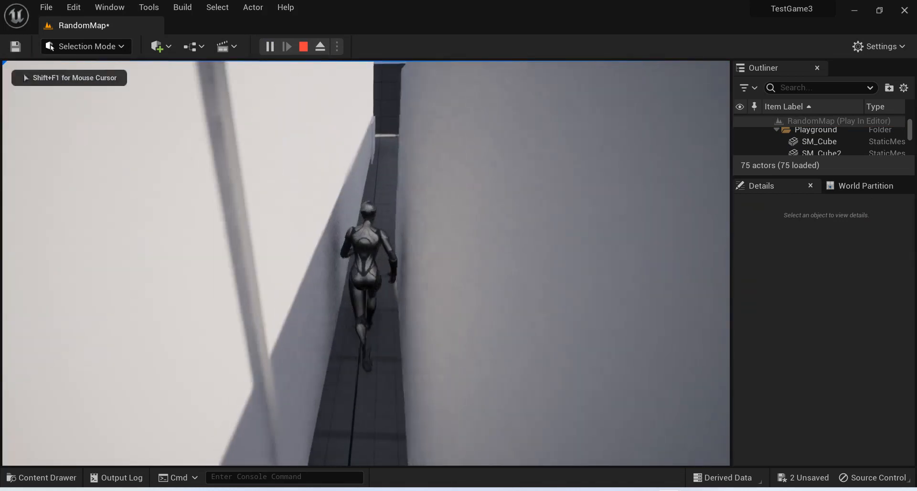
pyautogui.press('d')
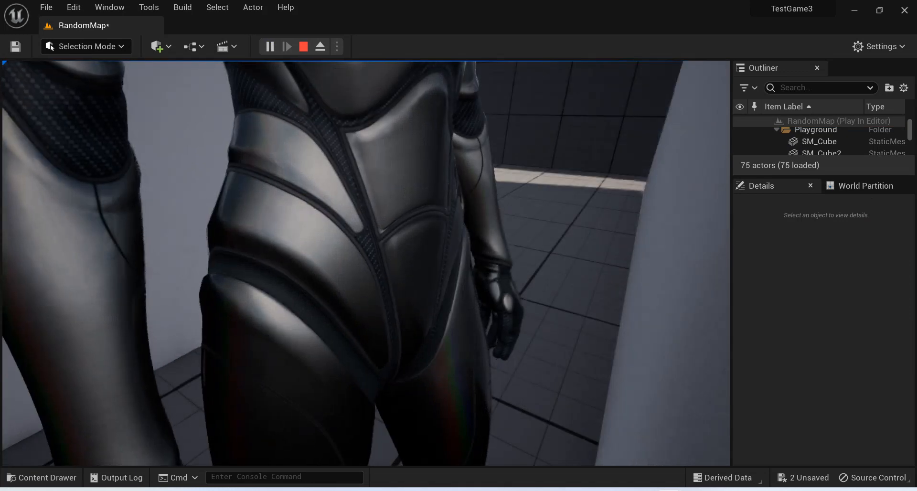
pyautogui.press('w')
pyautogui.press('space')
pyautogui.press('w')
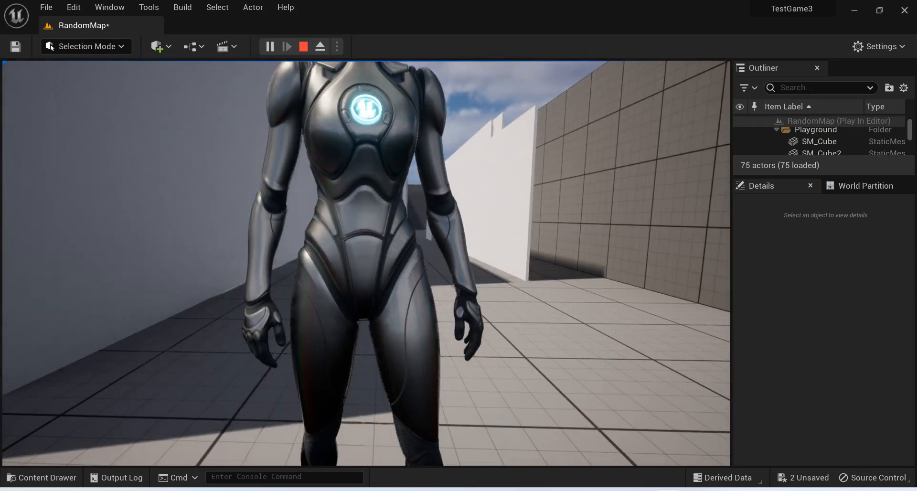
pyautogui.press('w')
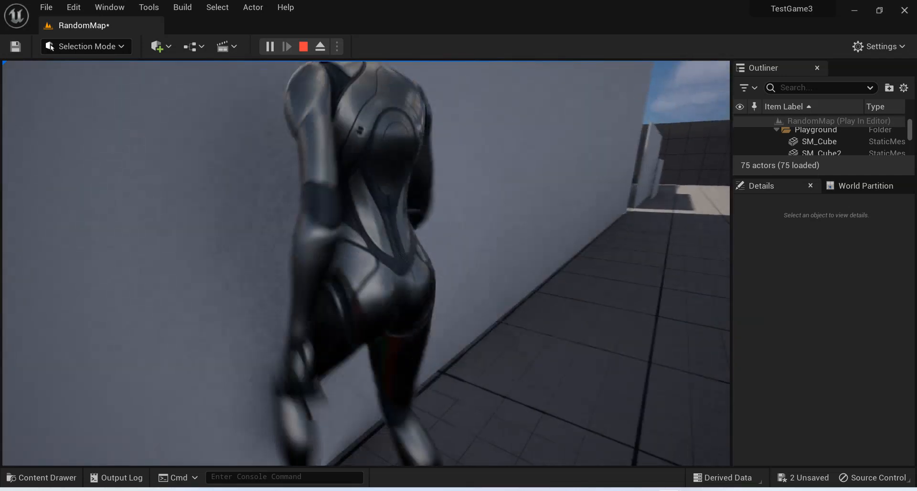
pyautogui.press('w')
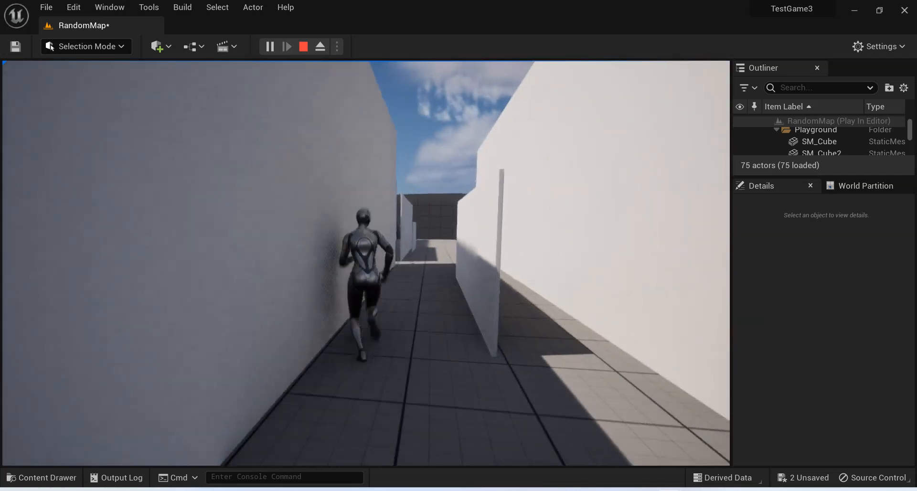
pyautogui.press('w')
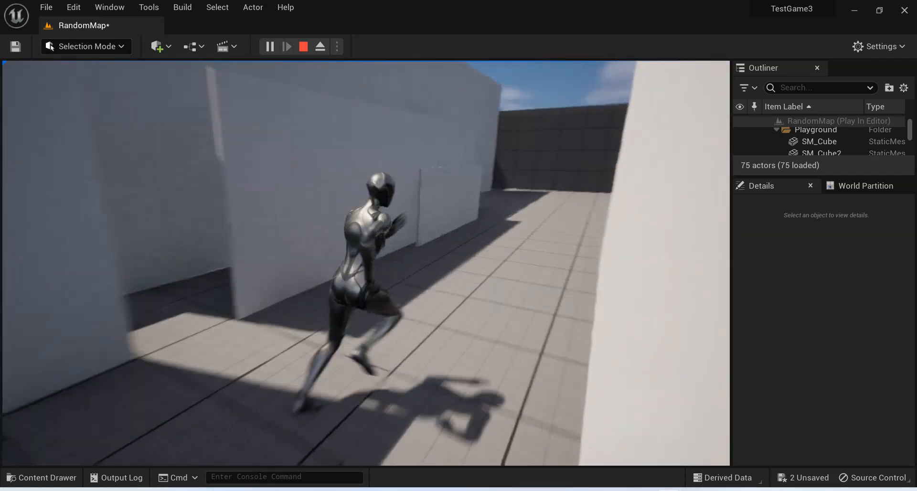
pyautogui.press('w')
pyautogui.press('s')
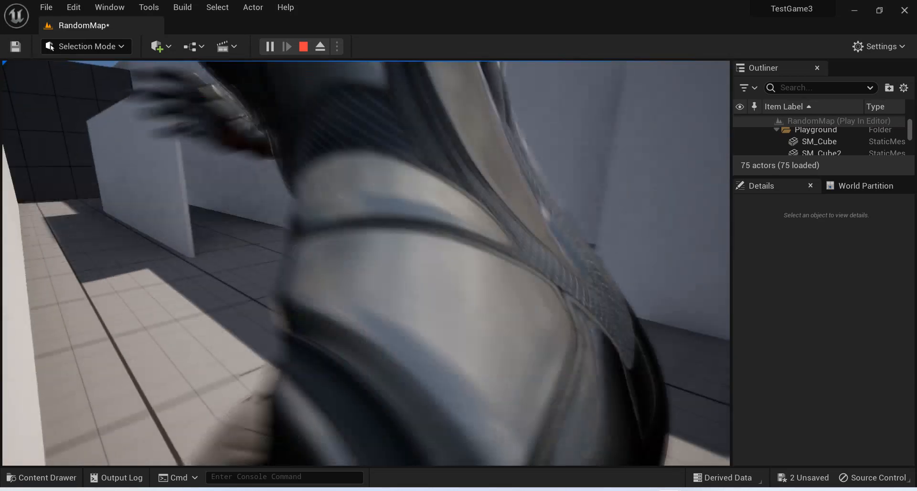
pyautogui.press('Escape')
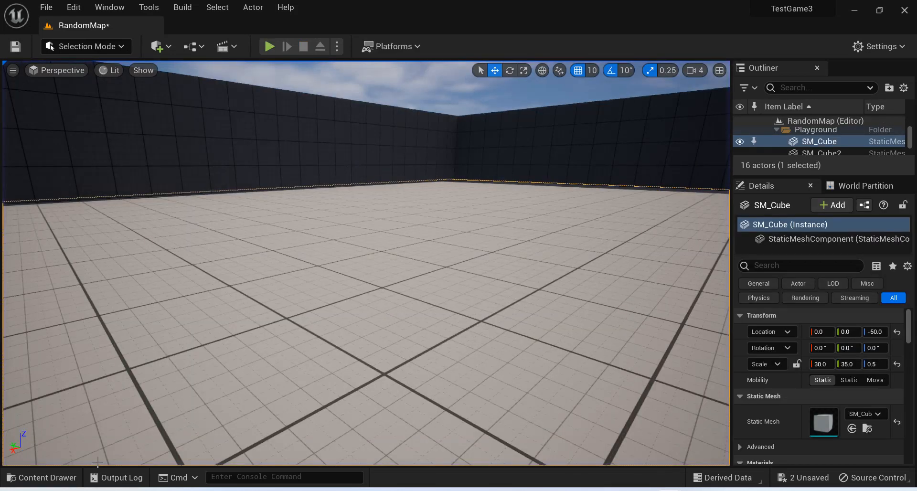
# Open the RandomWall blueprint's 3D preview and select its Cube mesh.
pyautogui.hotkey('ctrl', 'space')
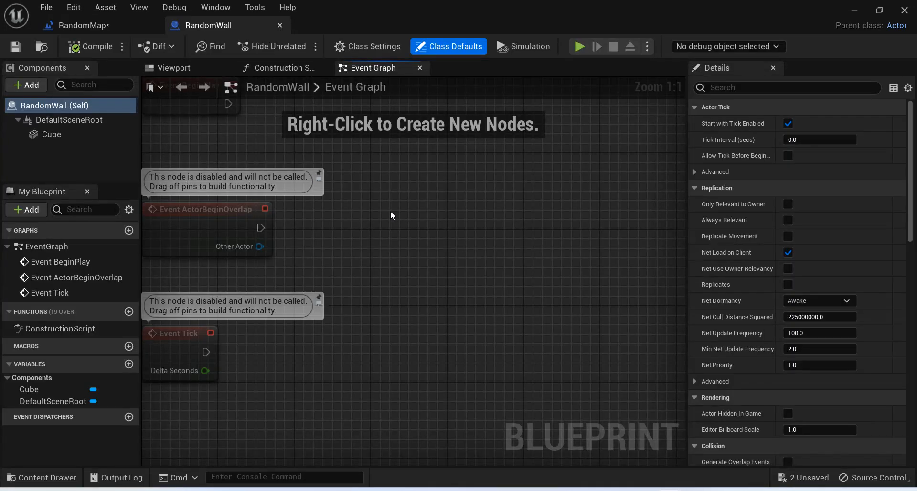
pyautogui.click(185, 66)
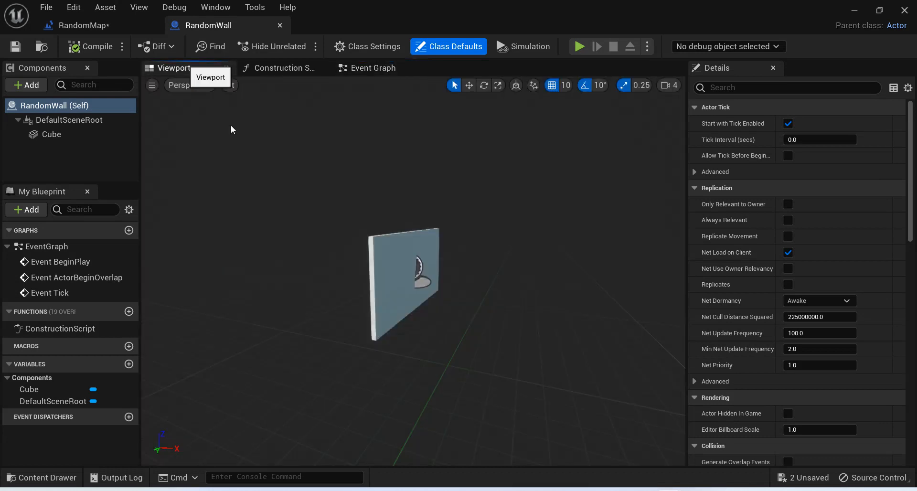
pyautogui.click(376, 281)
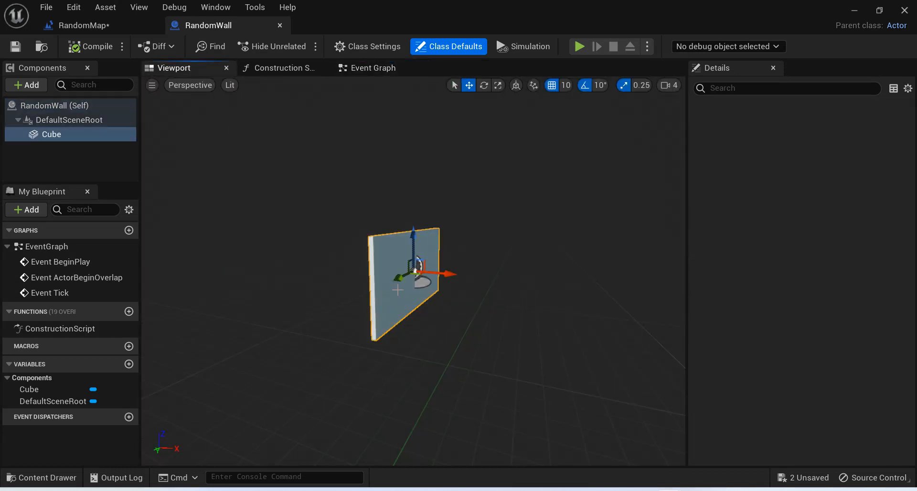
# Assign the M_Brick_Clay_Old material from StarterContent's Materials folder to the Cube's Element 0 slot.
pyautogui.click(38, 478)
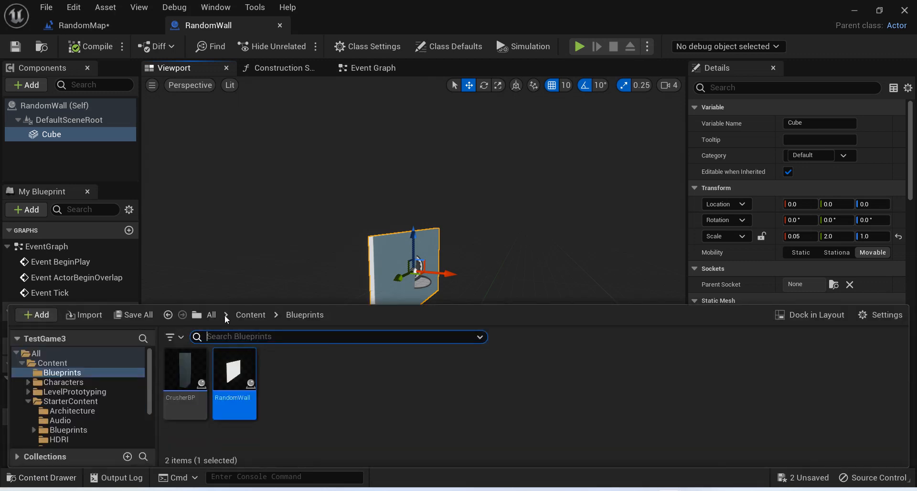
pyautogui.click(252, 314)
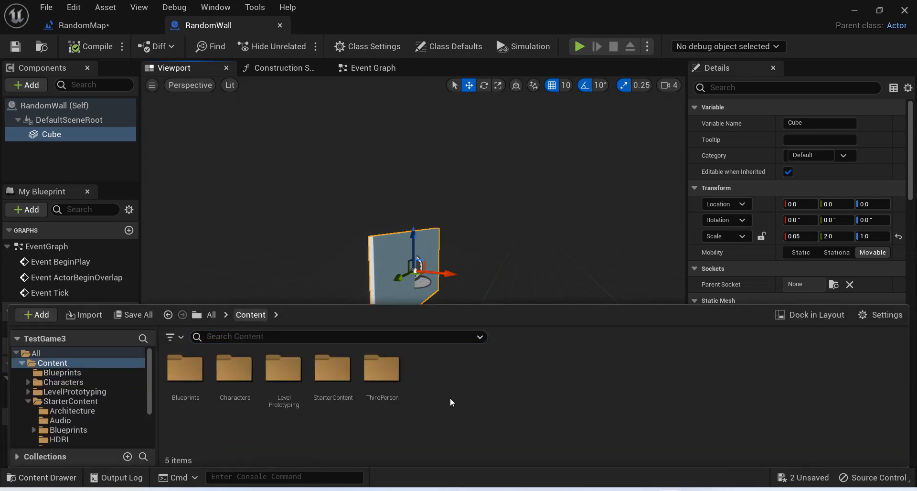
pyautogui.doubleClick(325, 384)
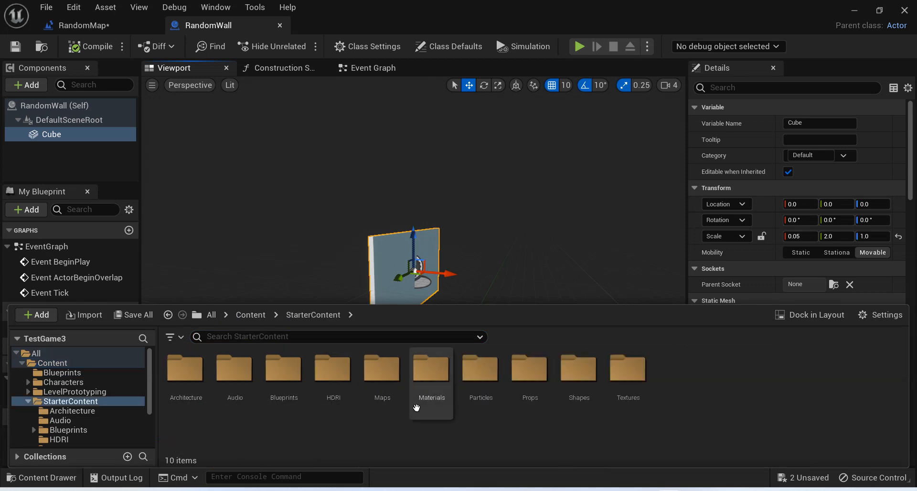
pyautogui.doubleClick(435, 387)
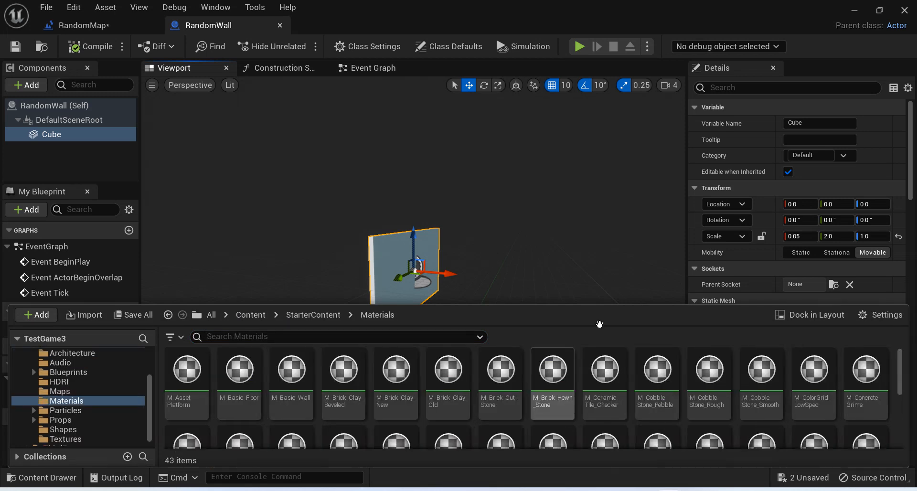
pyautogui.scroll(-3, 828, 260)
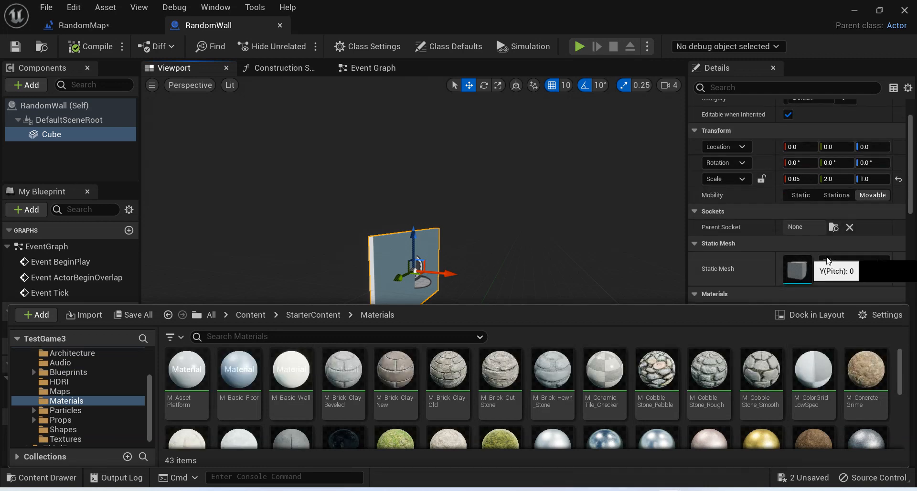
pyautogui.scroll(-1, 828, 260)
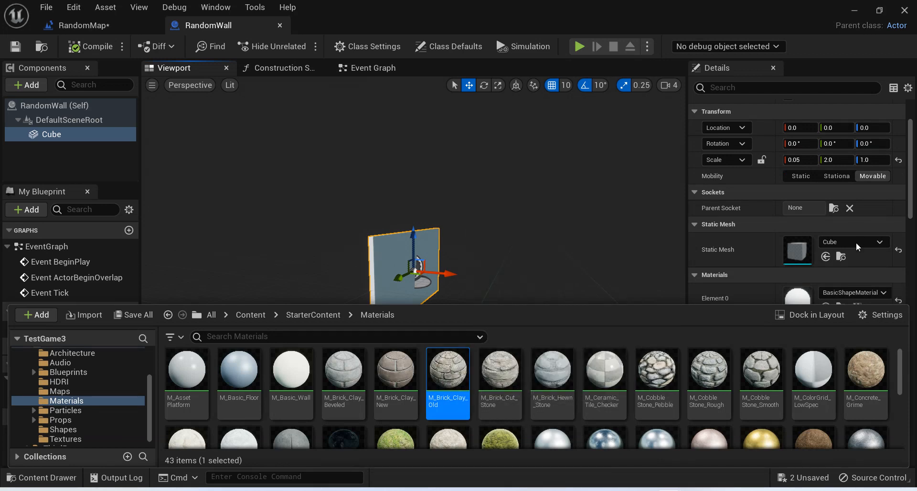
pyautogui.scroll(-1, 858, 246)
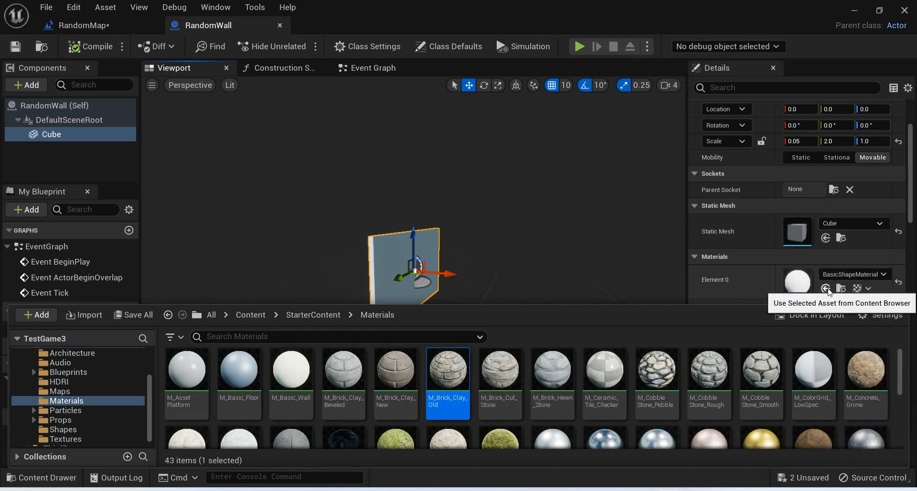
pyautogui.click(825, 289)
pyautogui.click(864, 275)
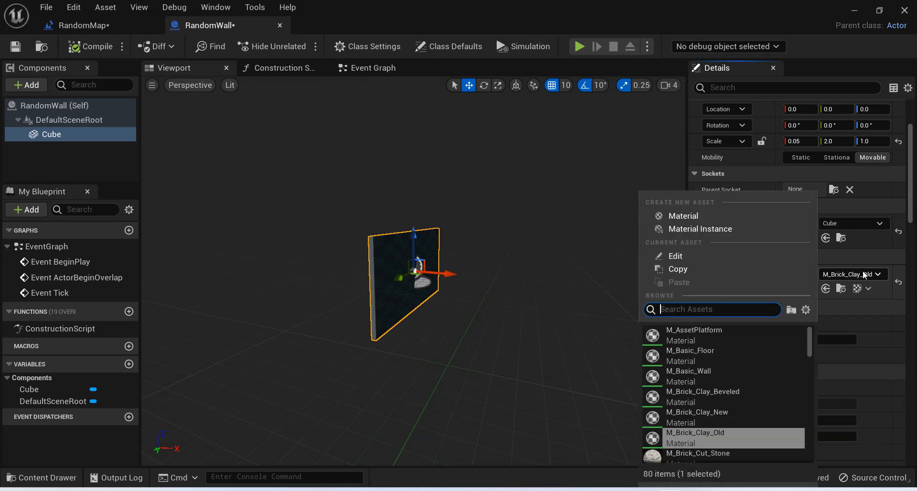
pyautogui.click(634, 413)
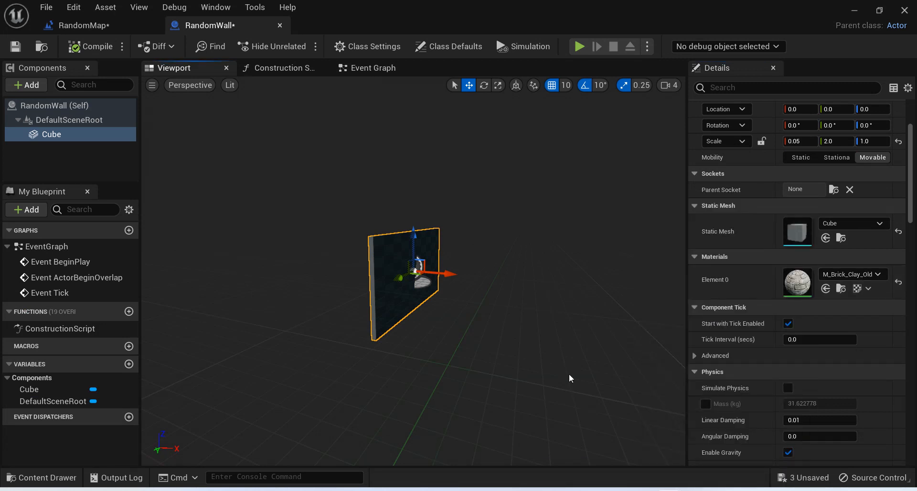
# Play-test the level from the level editor, running between the spawned walls to examine their brick material.
pyautogui.click(93, 24)
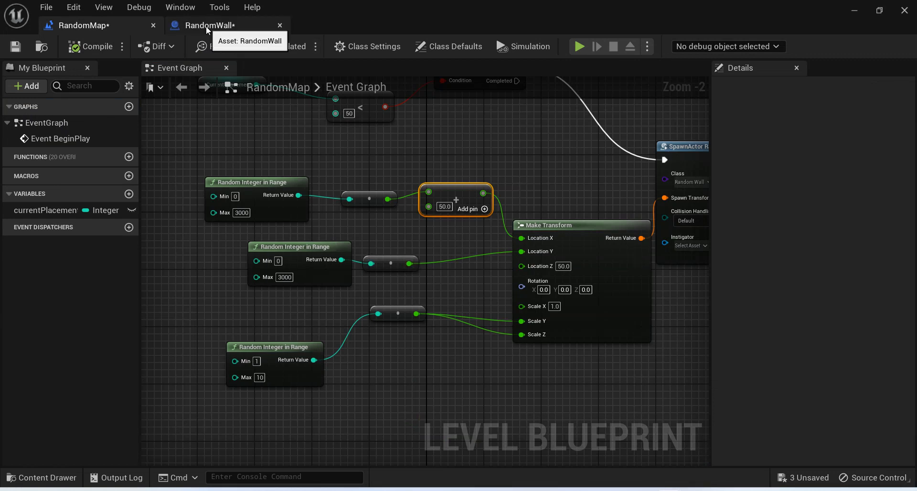
pyautogui.click(852, 12)
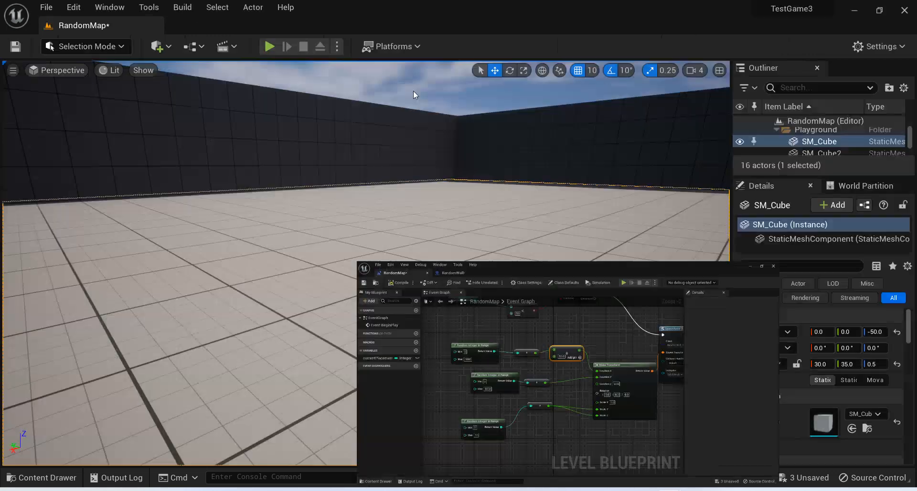
pyautogui.click(269, 46)
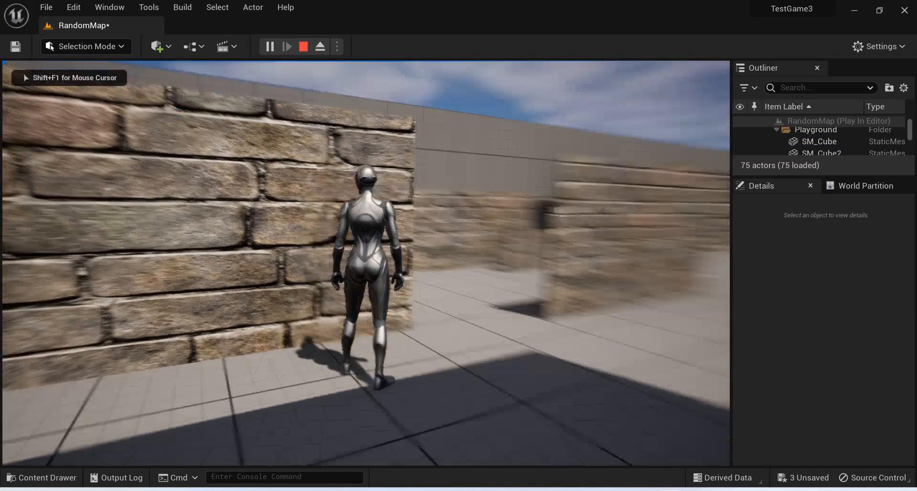
pyautogui.press('w')
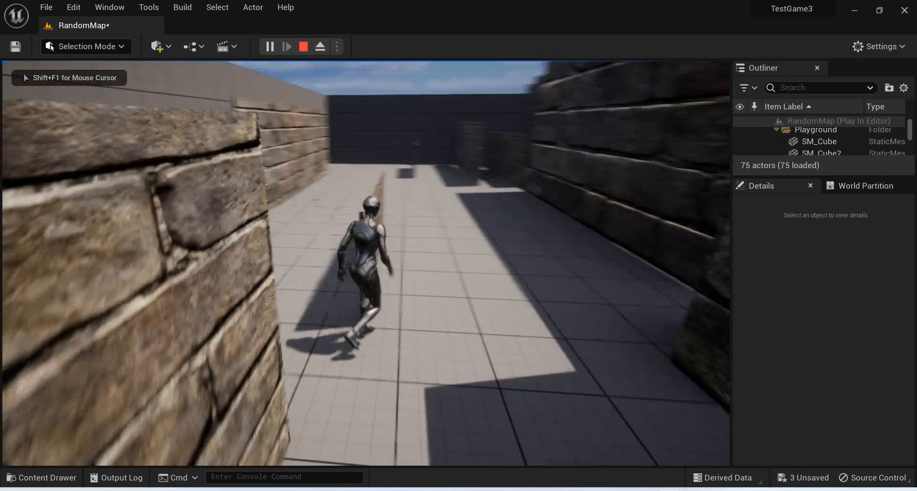
pyautogui.press('w')
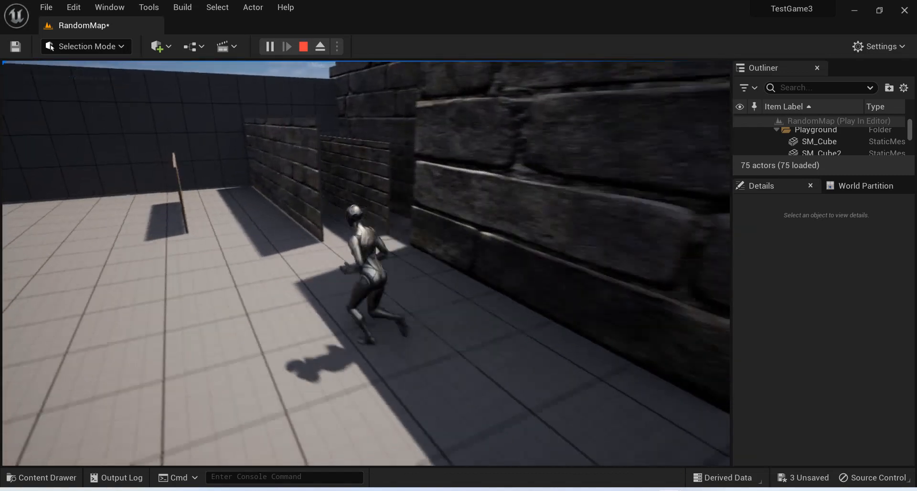
pyautogui.press('w')
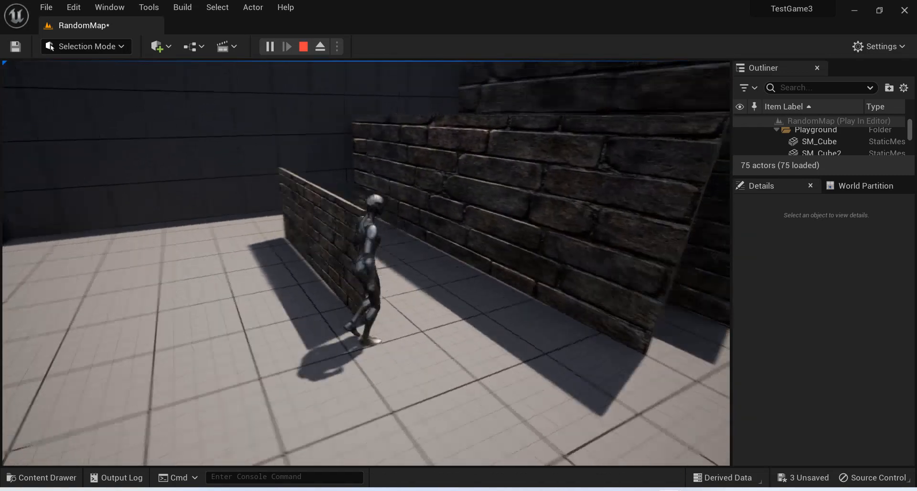
pyautogui.press('s')
pyautogui.press('d')
pyautogui.press('s')
pyautogui.press('d')
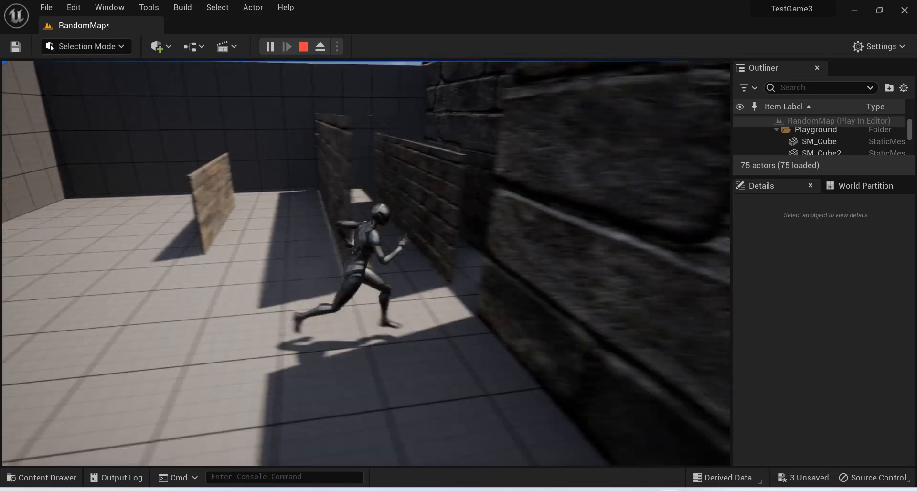
pyautogui.press('w')
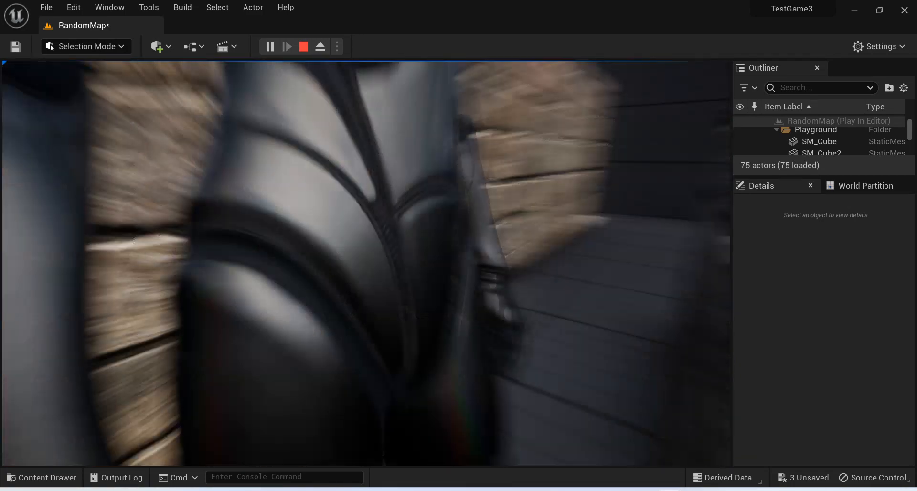
pyautogui.press('w')
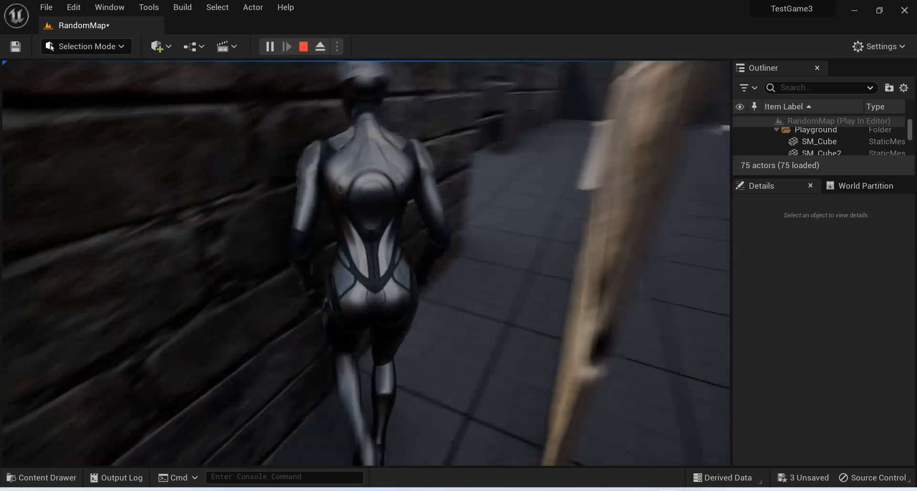
pyautogui.press('w')
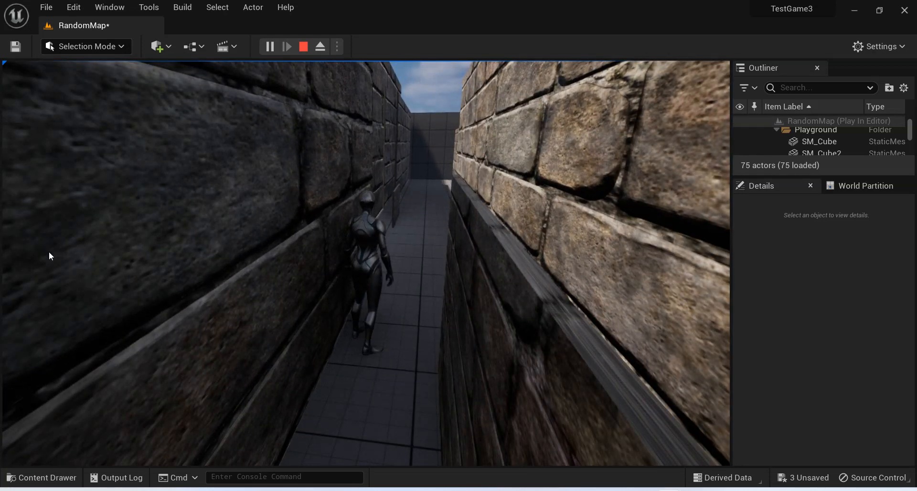
pyautogui.press('Escape')
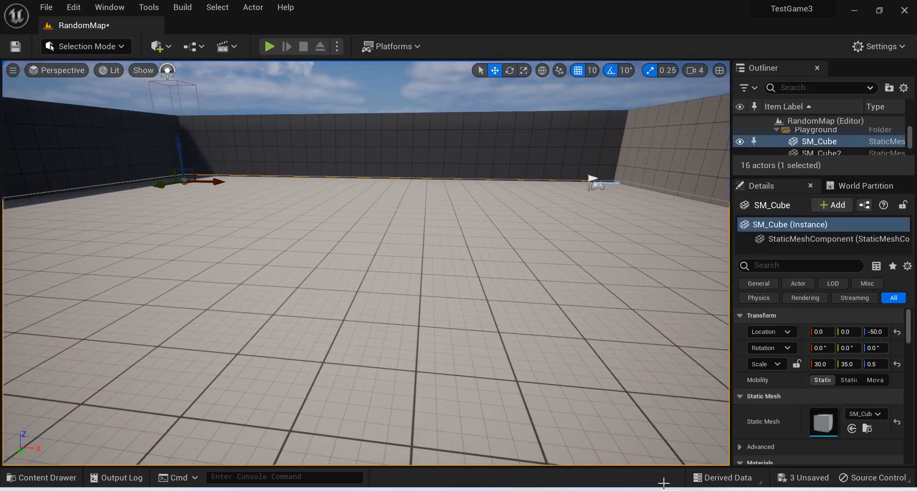
# In the level blueprint, set Make Transform's Scale X to 3 and compile.
pyautogui.moveTo(669, 489)
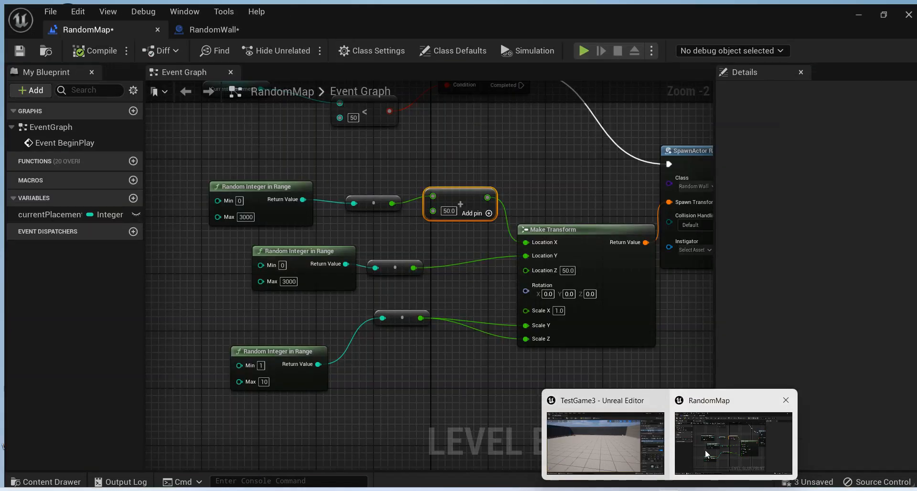
pyautogui.click(705, 449)
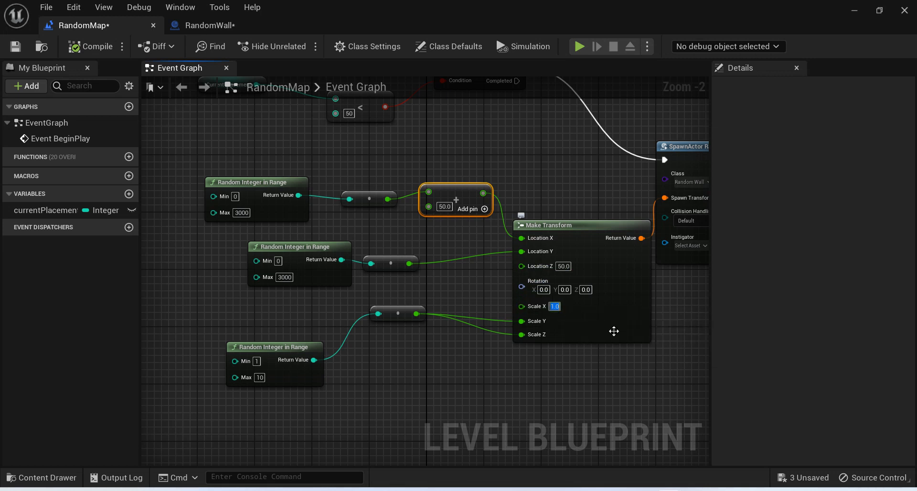
pyautogui.click(84, 46)
# Play-test the level, running and jumping along the brick walls to examine their thickness with the new X scale.
pyautogui.click(855, 17)
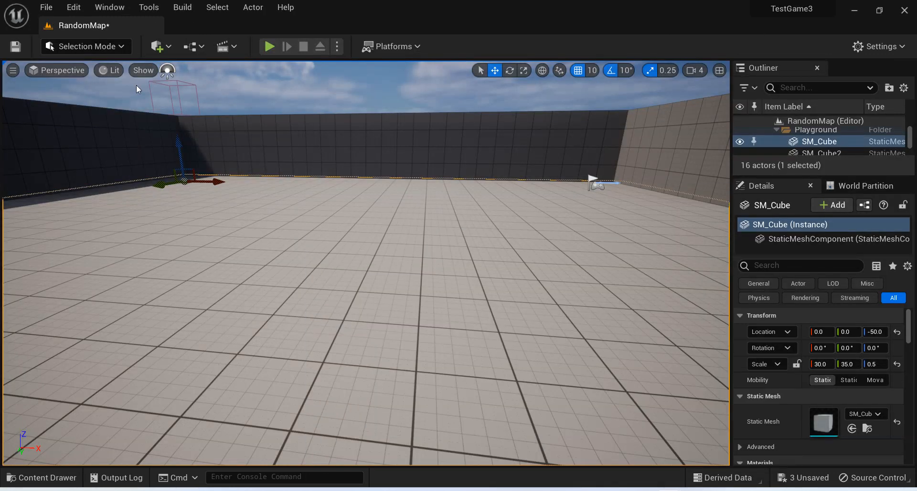
pyautogui.click(270, 47)
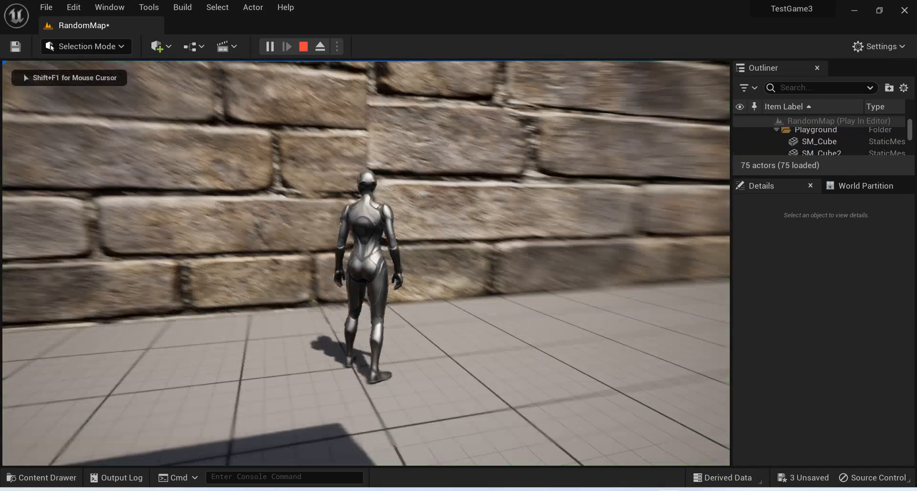
pyautogui.press('w')
pyautogui.press('w')
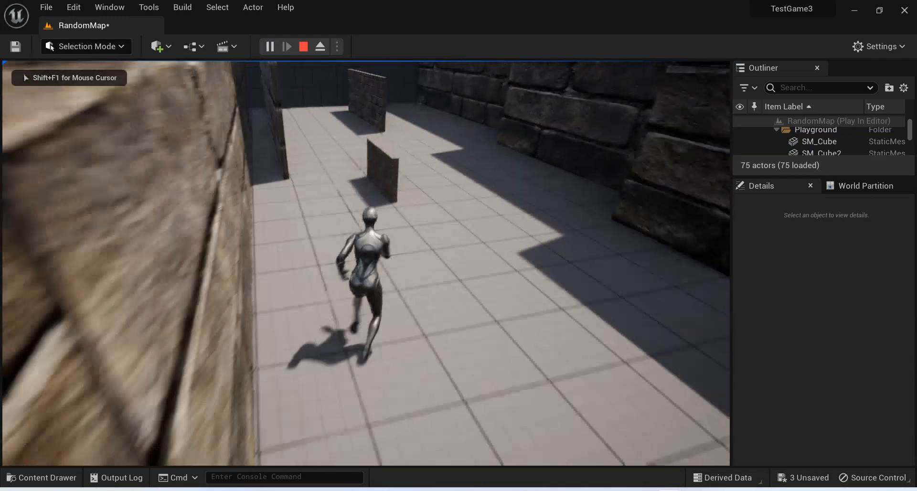
pyautogui.press('w')
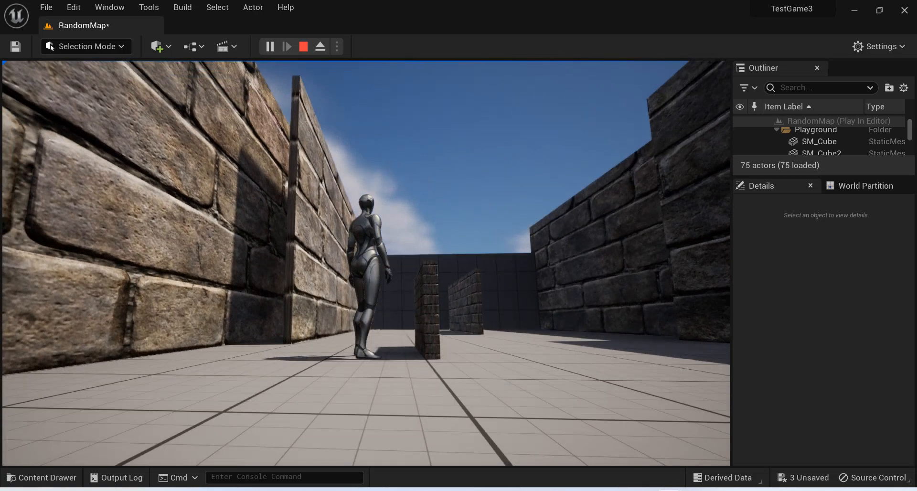
pyautogui.press('w')
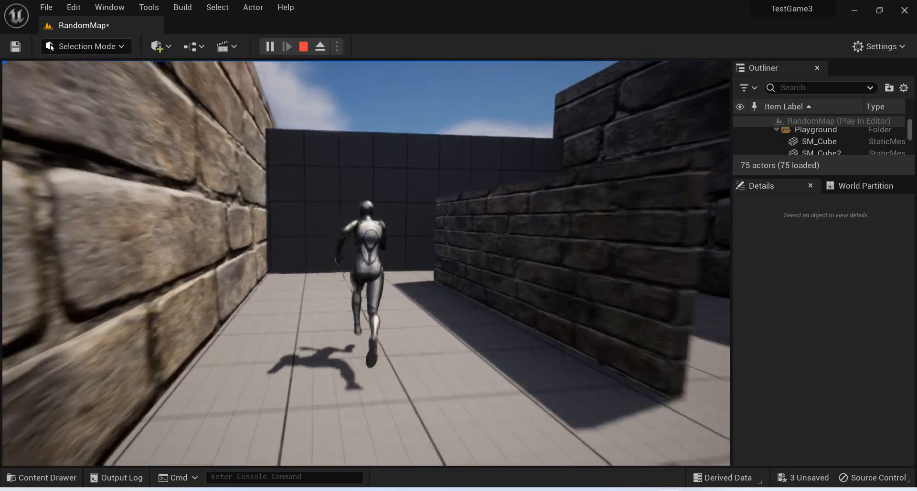
pyautogui.press('s')
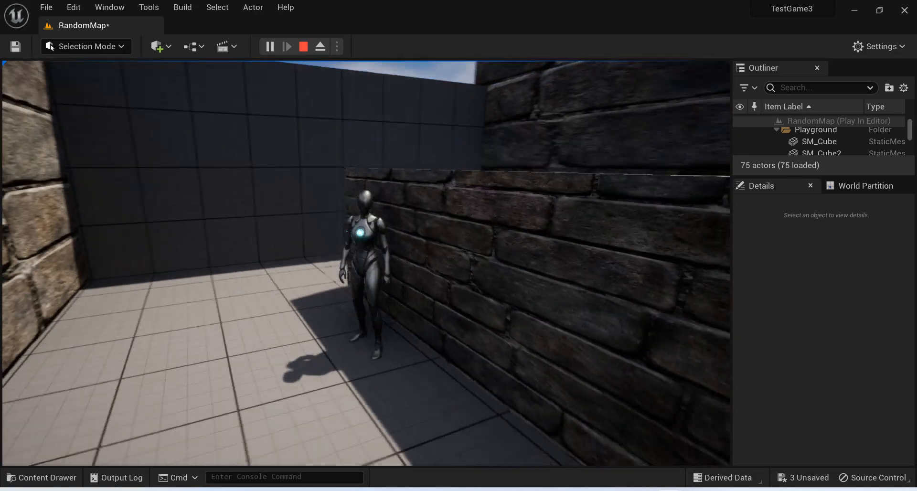
pyautogui.press('w')
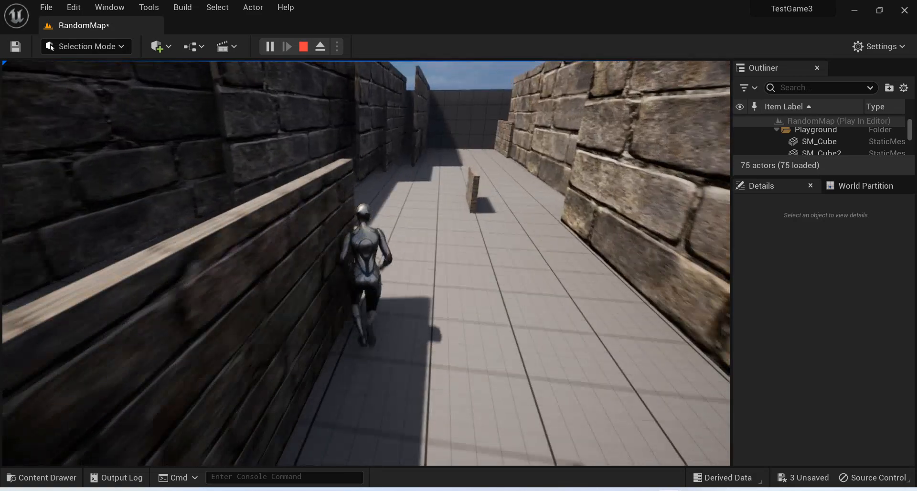
pyautogui.press('space')
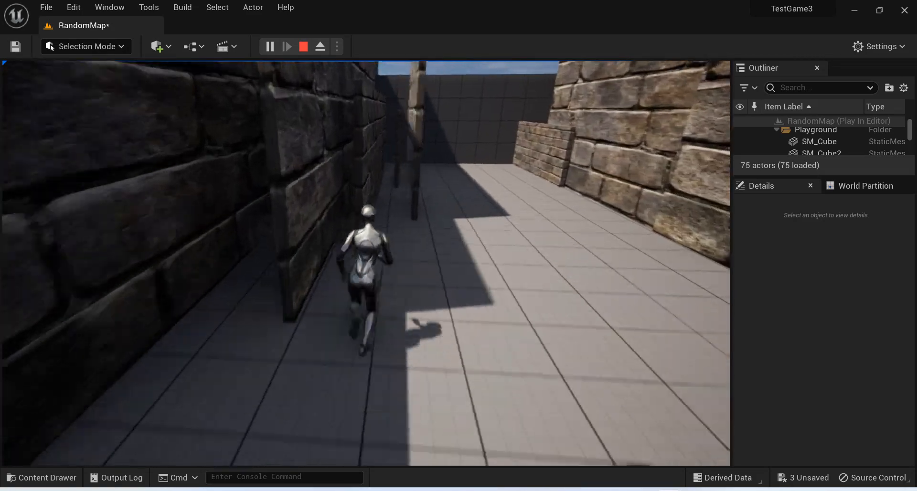
pyautogui.press('space')
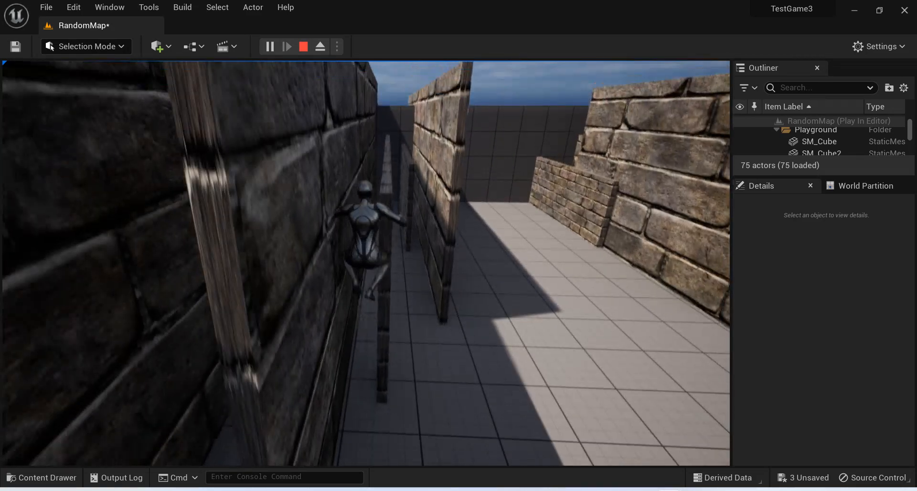